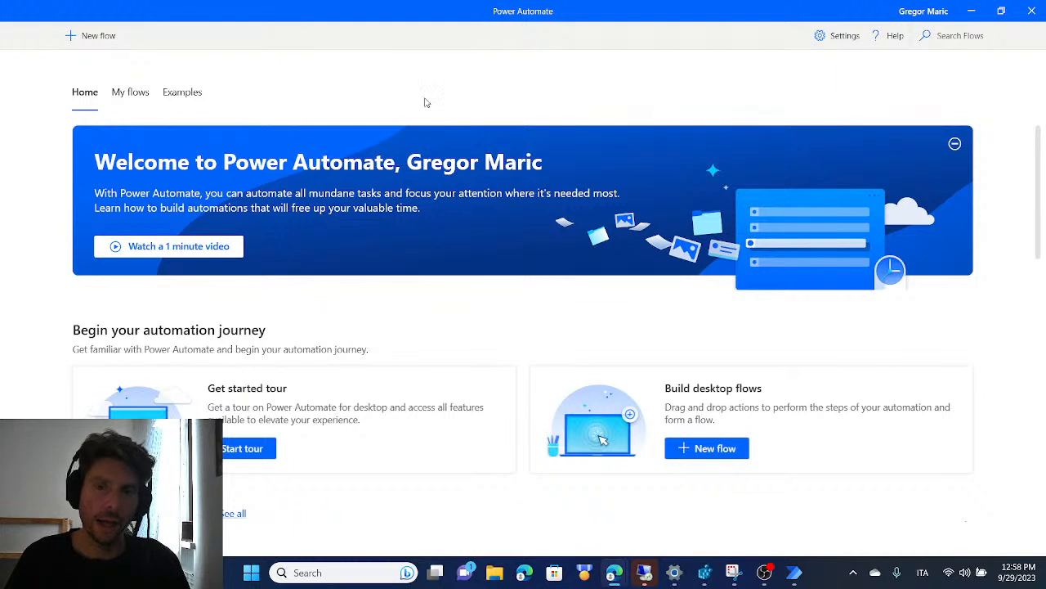
Search Windows for the Power Automate app and close the Microsoft Store window
mouse_move(1008, 18)
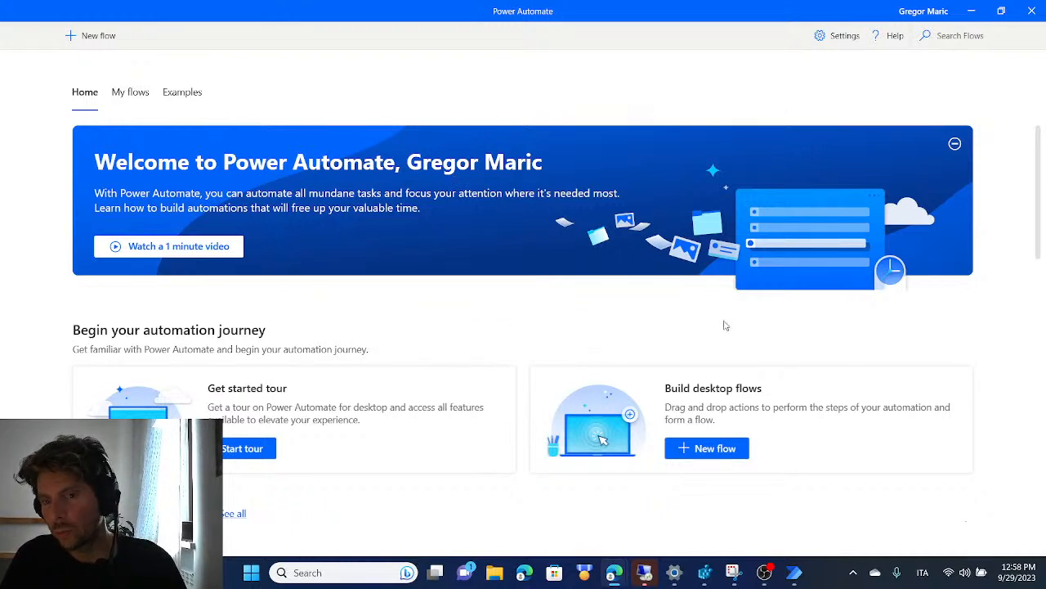
click(251, 572)
text(powe)
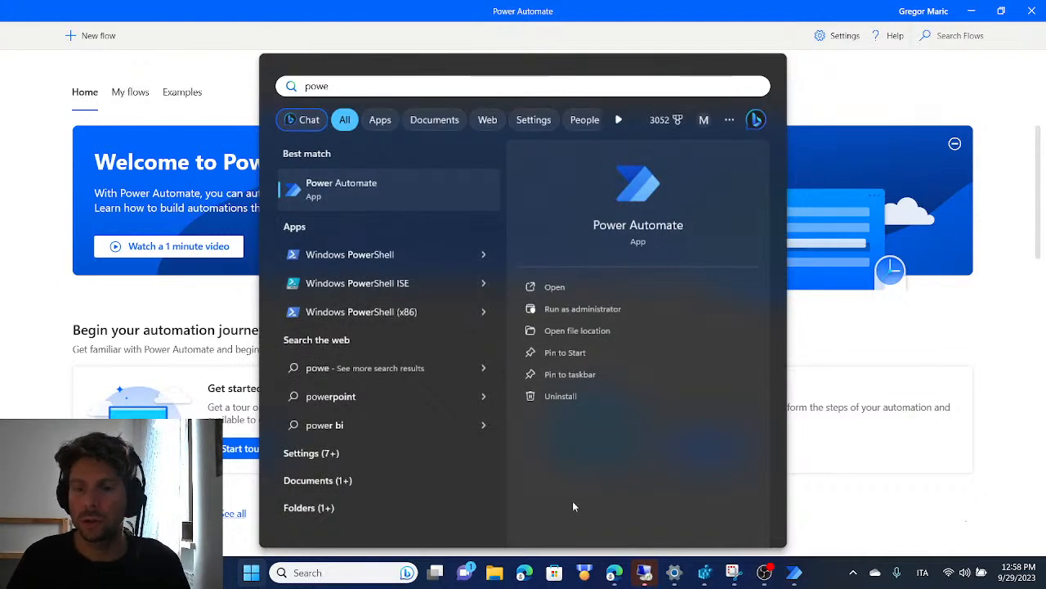
key(Escape)
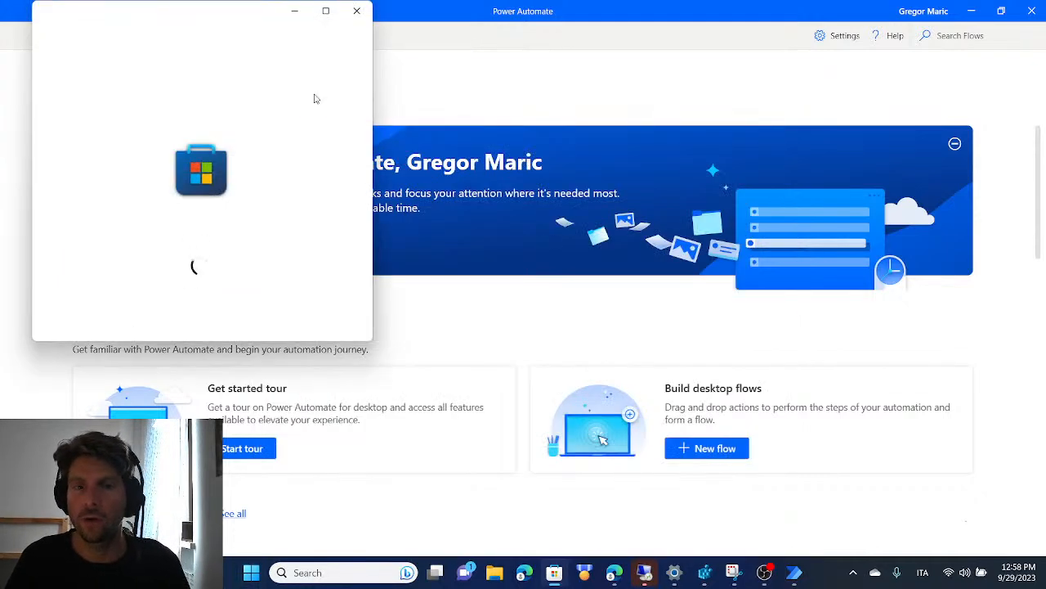
click(357, 12)
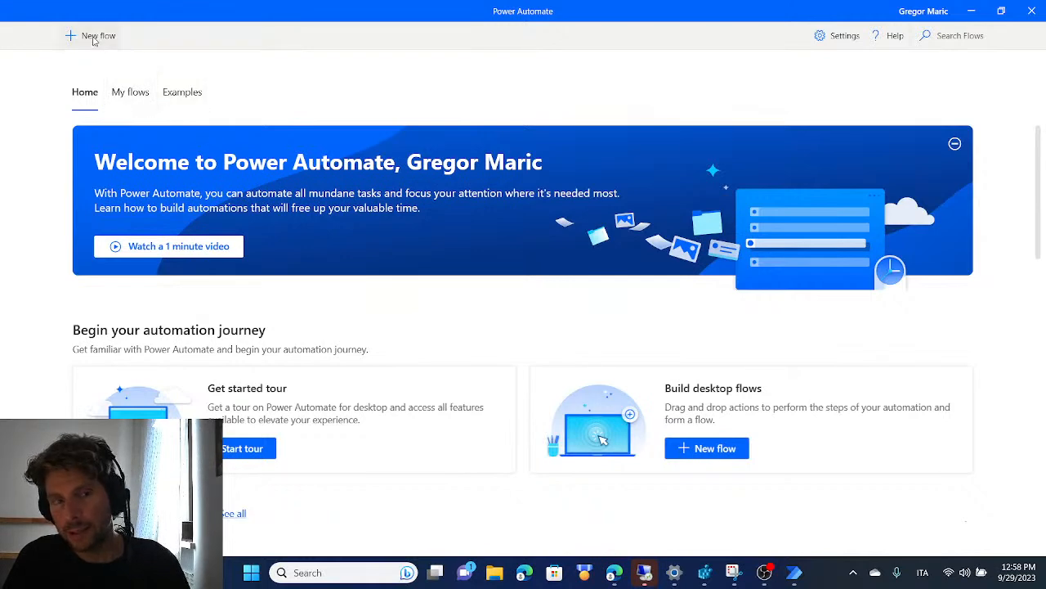
Look through the example automation categories and open the list of existing flows
click(182, 96)
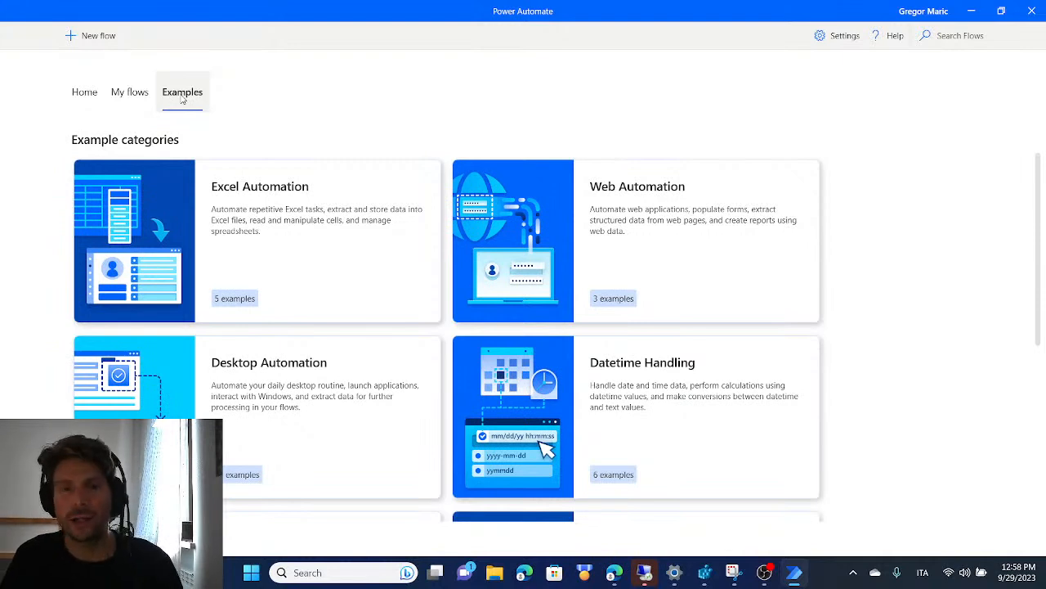
scroll(311, 223, down, 3)
scroll(510, 266, up, 3)
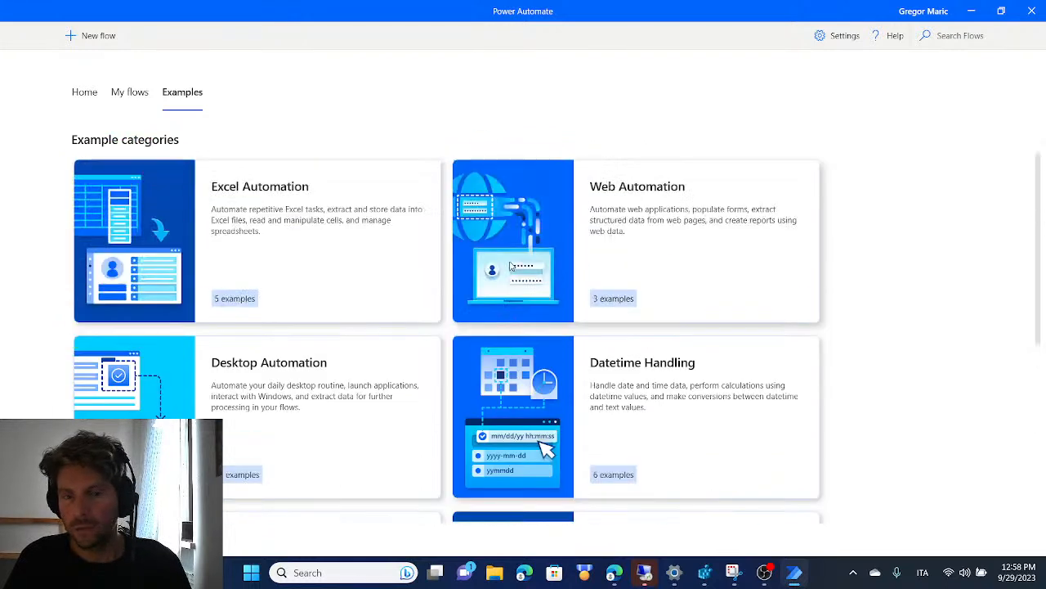
scroll(310, 327, down, 2)
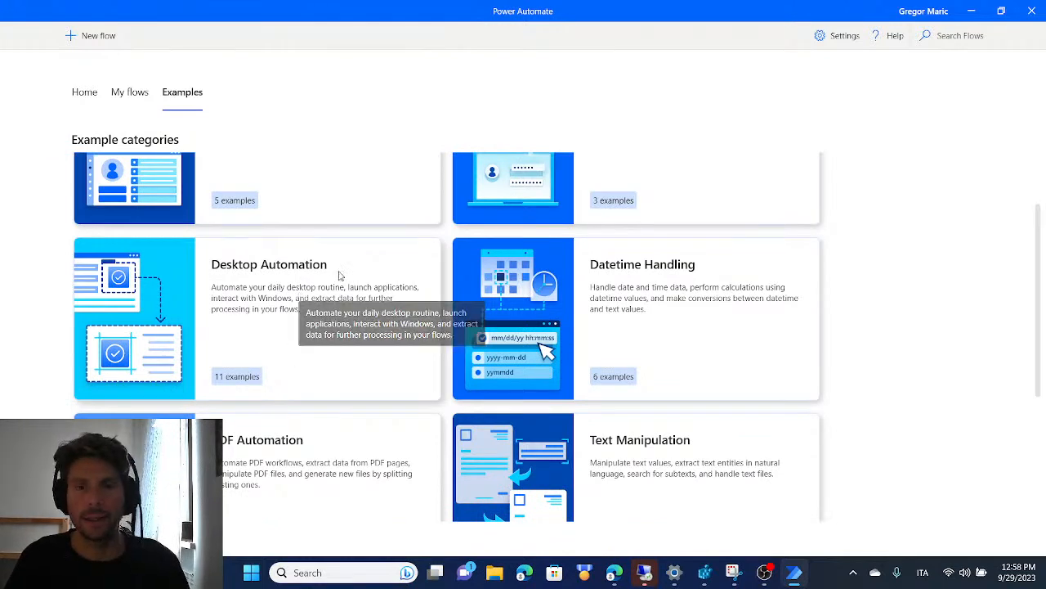
scroll(336, 278, up, 2)
click(131, 92)
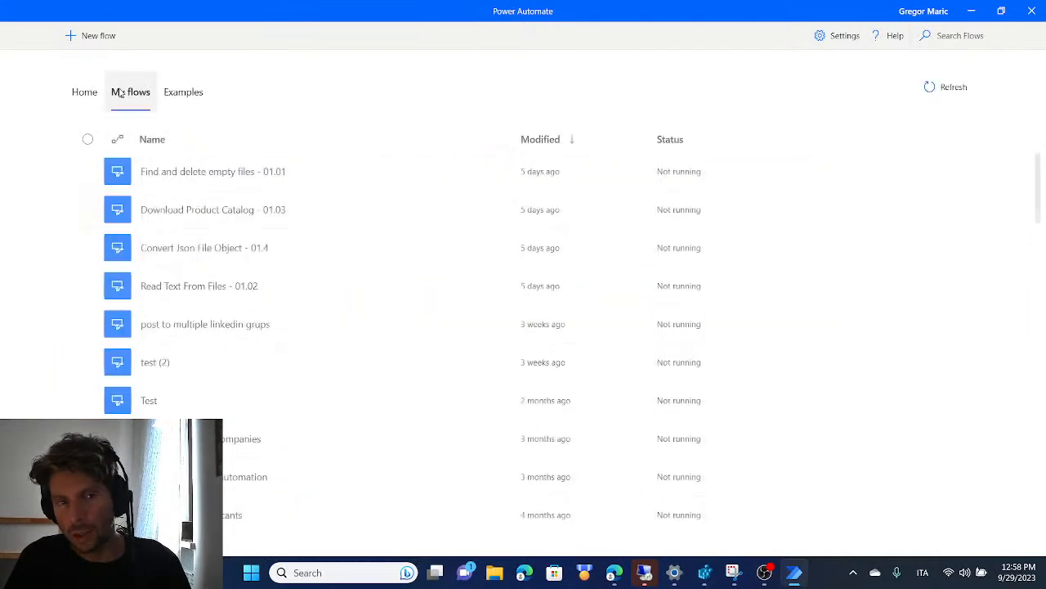
Create a new desktop flow named "Linkedin Posting"
click(102, 39)
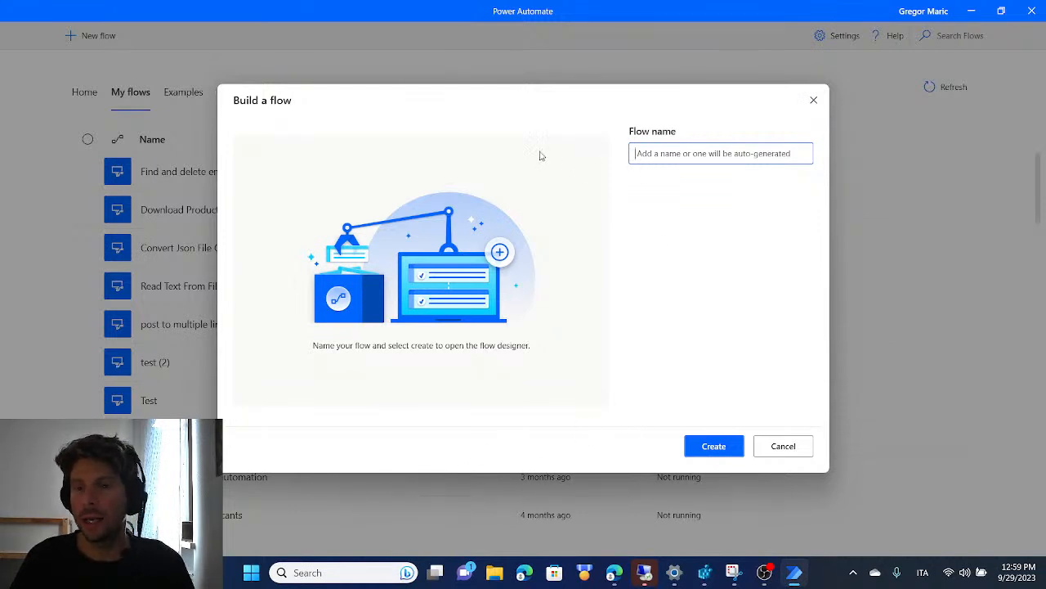
drag(596, 93, 539, 126)
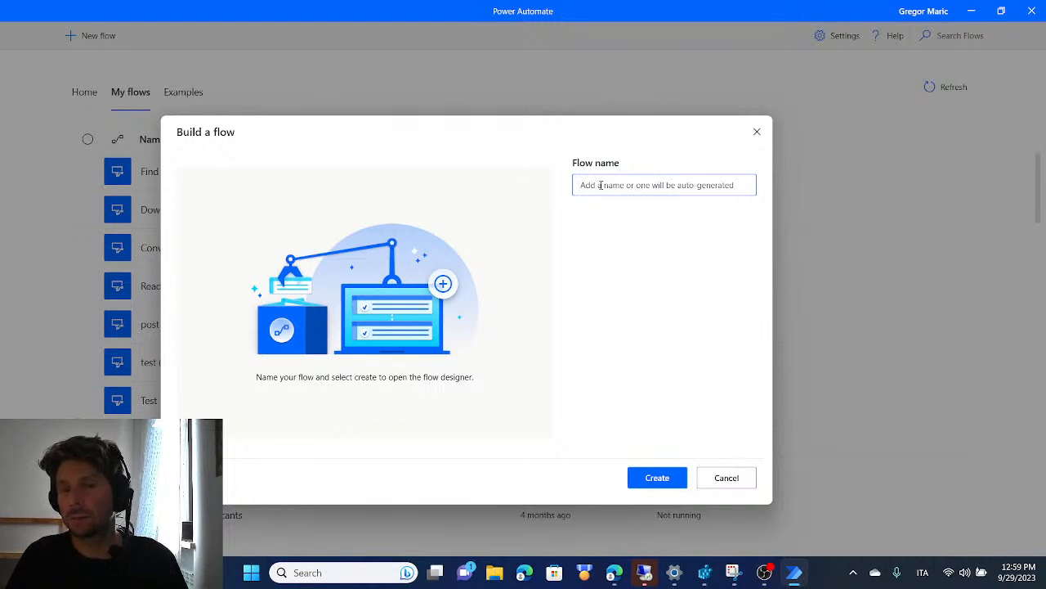
text(L)
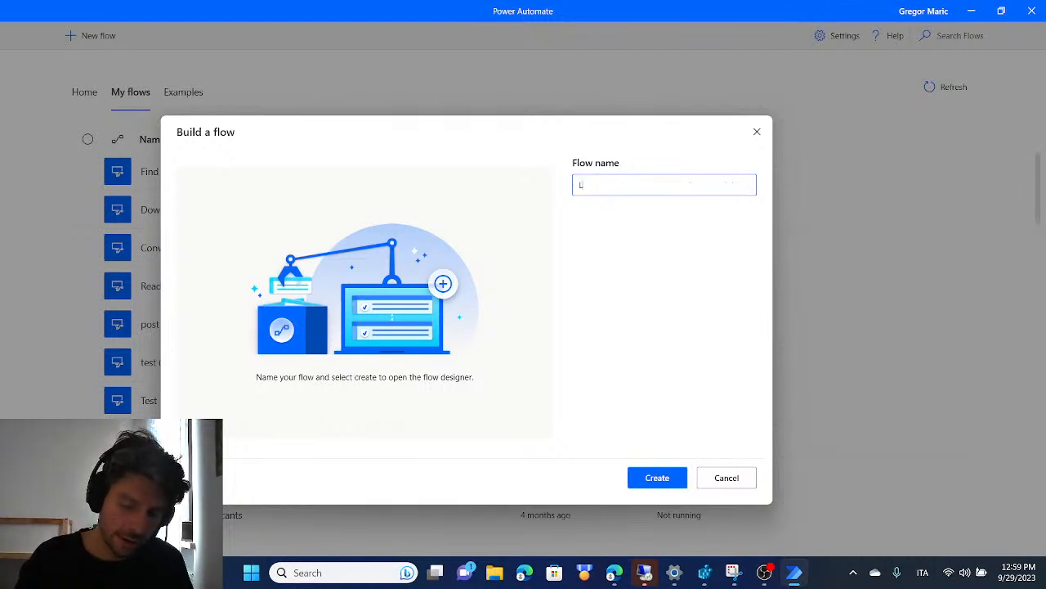
text(inkedin Posting)
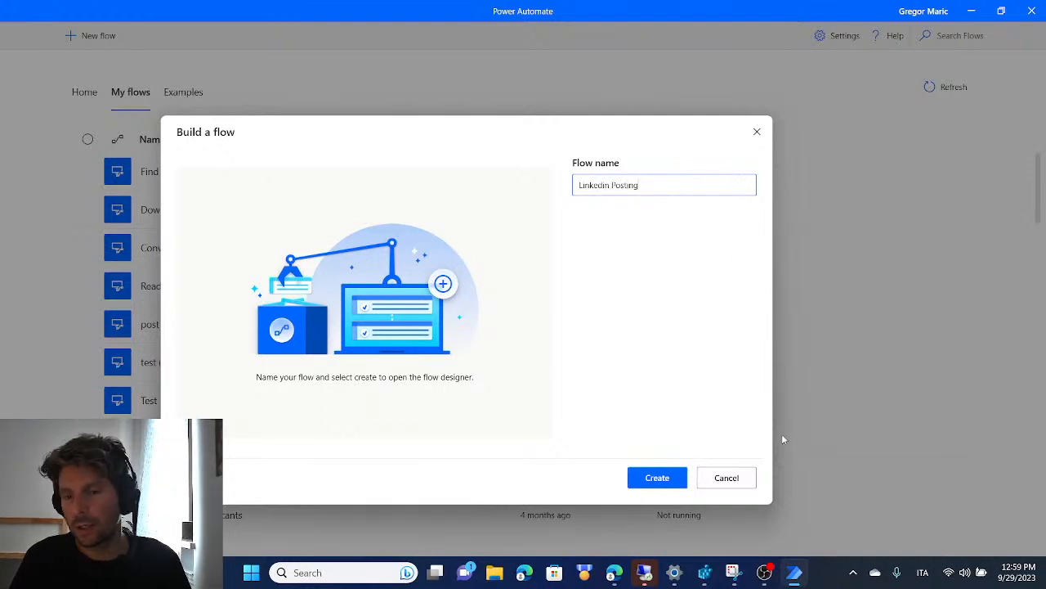
click(681, 478)
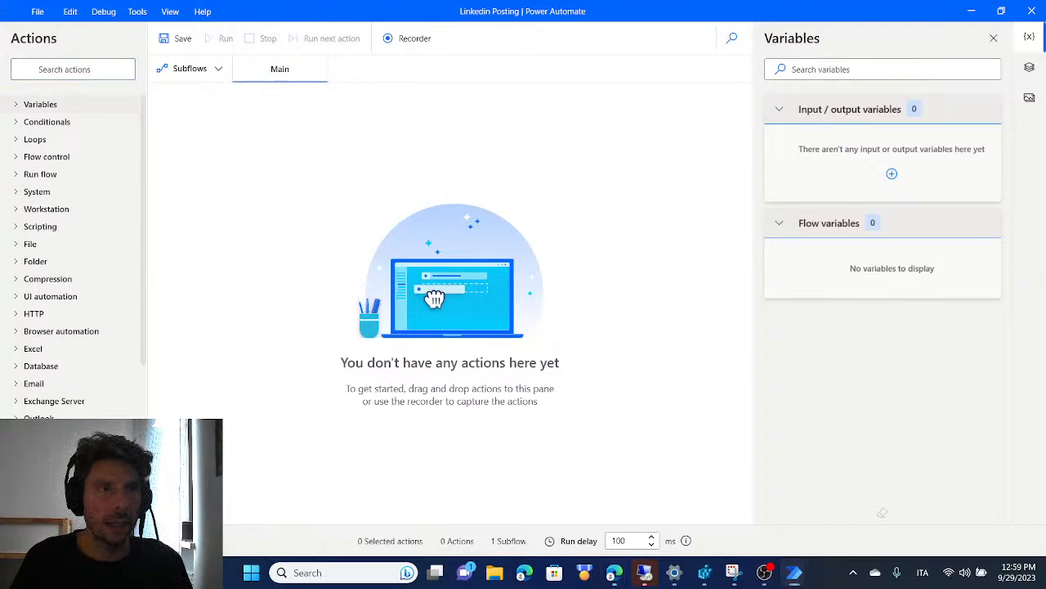
Switch to a maximized Microsoft Edge window and open the user's own LinkedIn profile page
drag(2, 196, 554, 31)
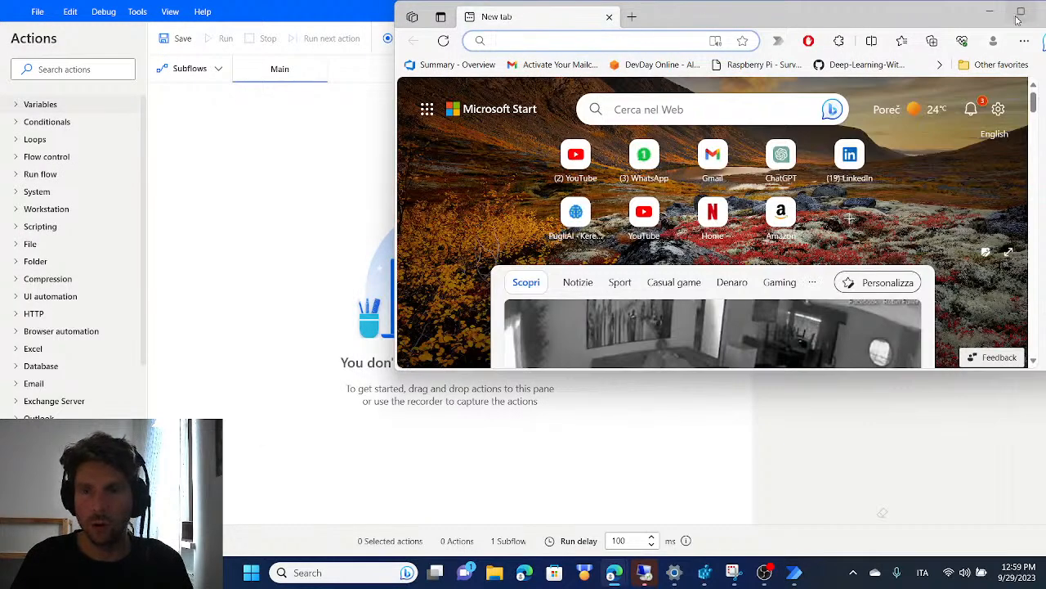
click(1019, 13)
click(502, 33)
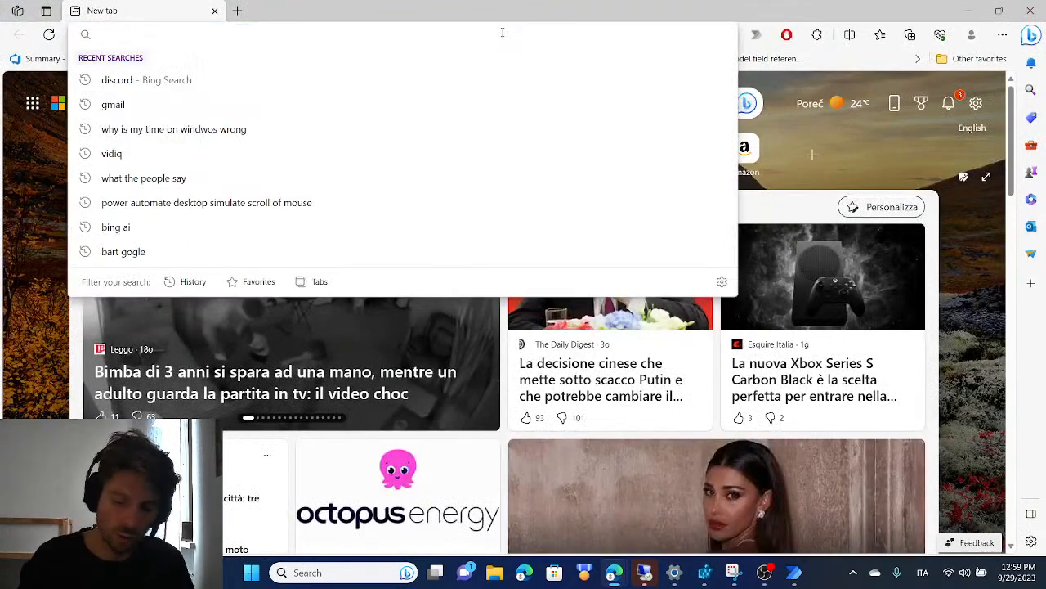
text(linkedin.com/mynetwork/network-manager/company/)
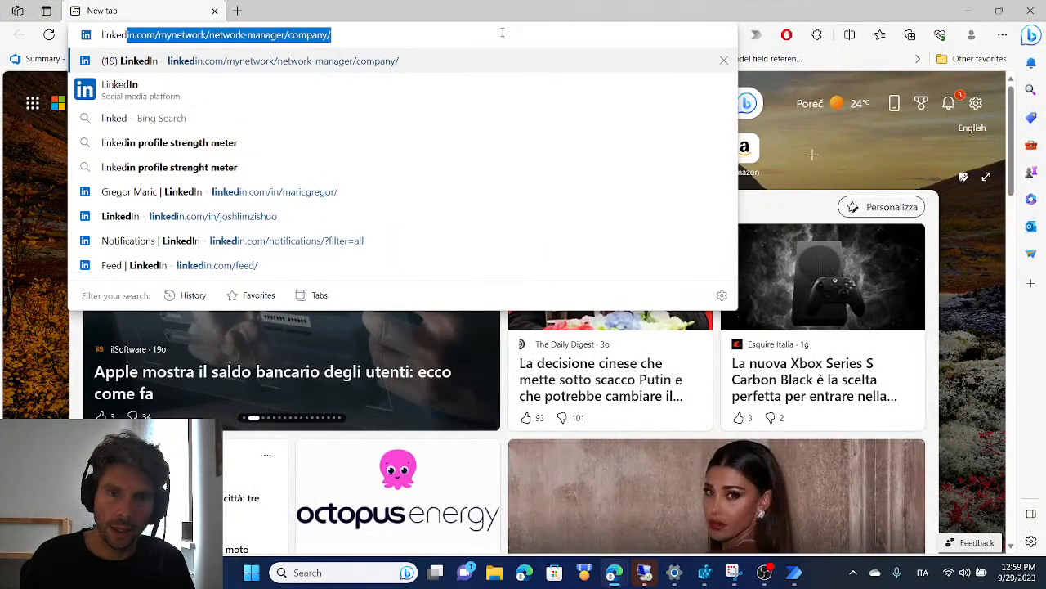
key(Down)
key(Down)
key(Down)
key(Down)
key(Down)
key(Return)
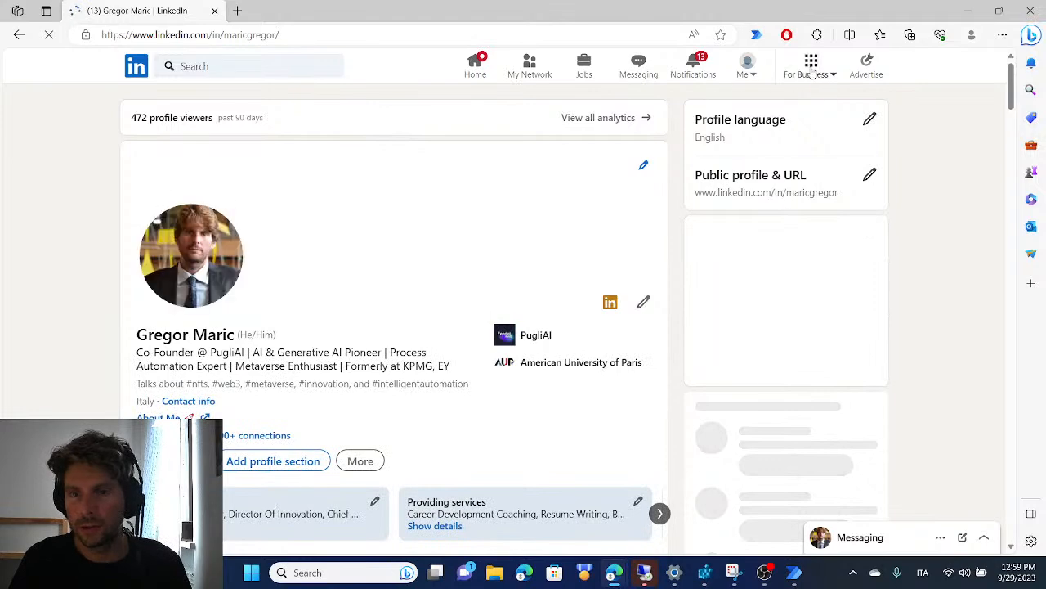
Open the LinkedIn Groups page from the business products and look through the list of joined groups
click(812, 71)
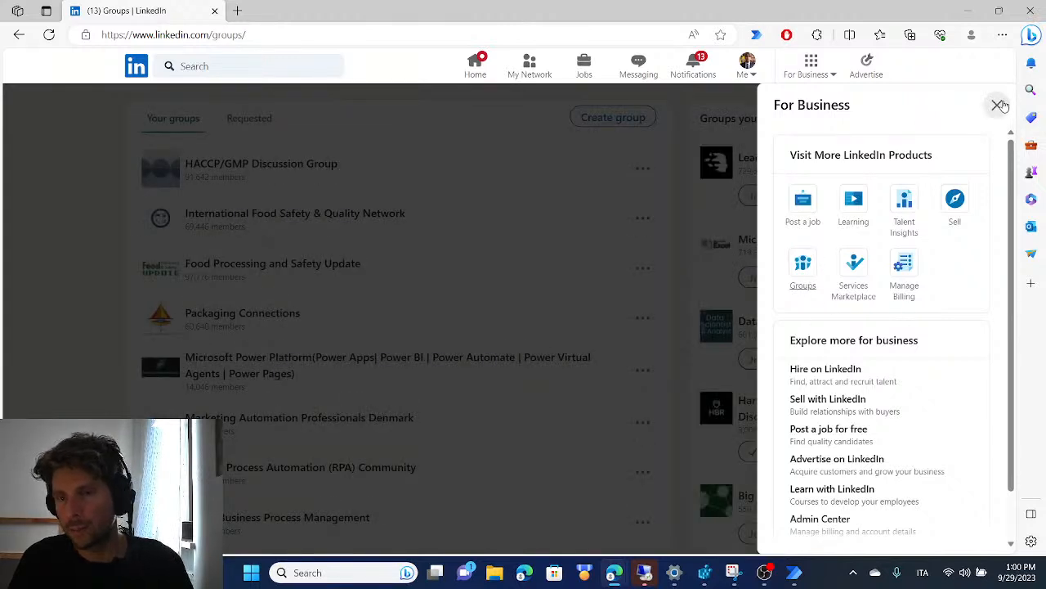
click(998, 104)
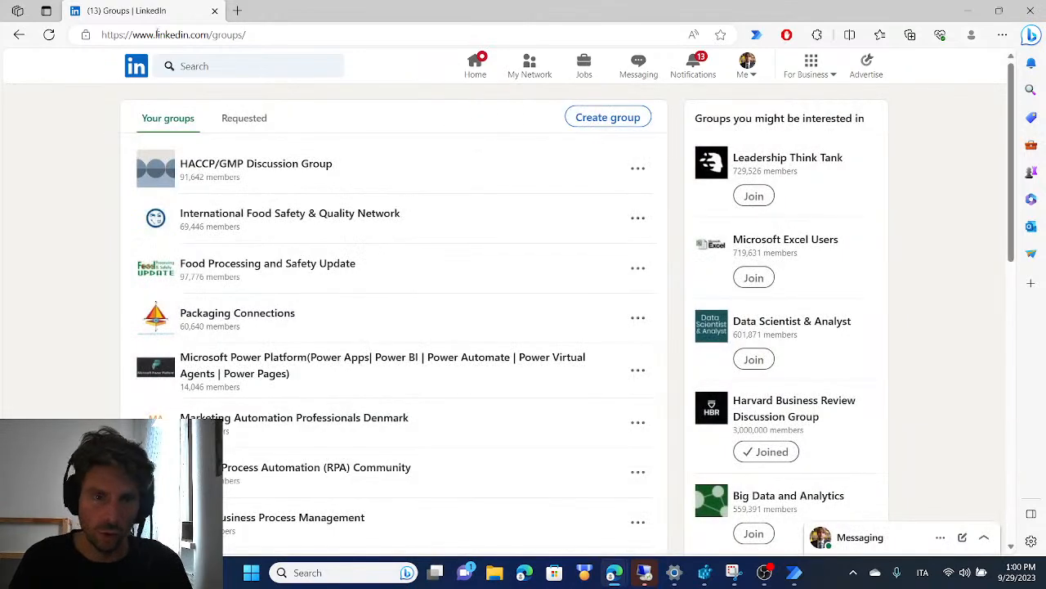
scroll(252, 166, down, 7)
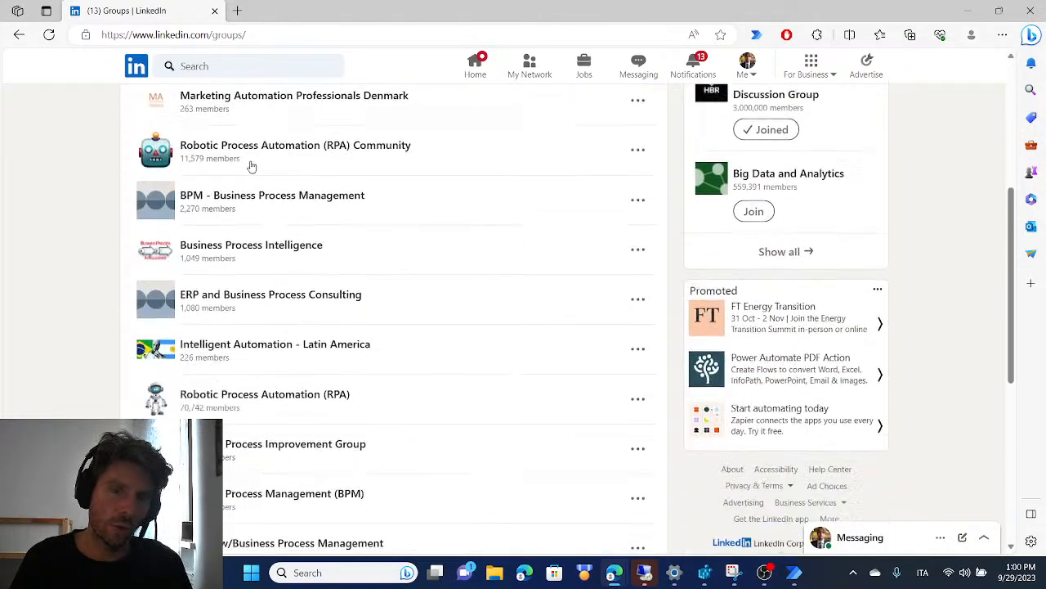
scroll(252, 166, down, 3)
scroll(351, 224, up, 10)
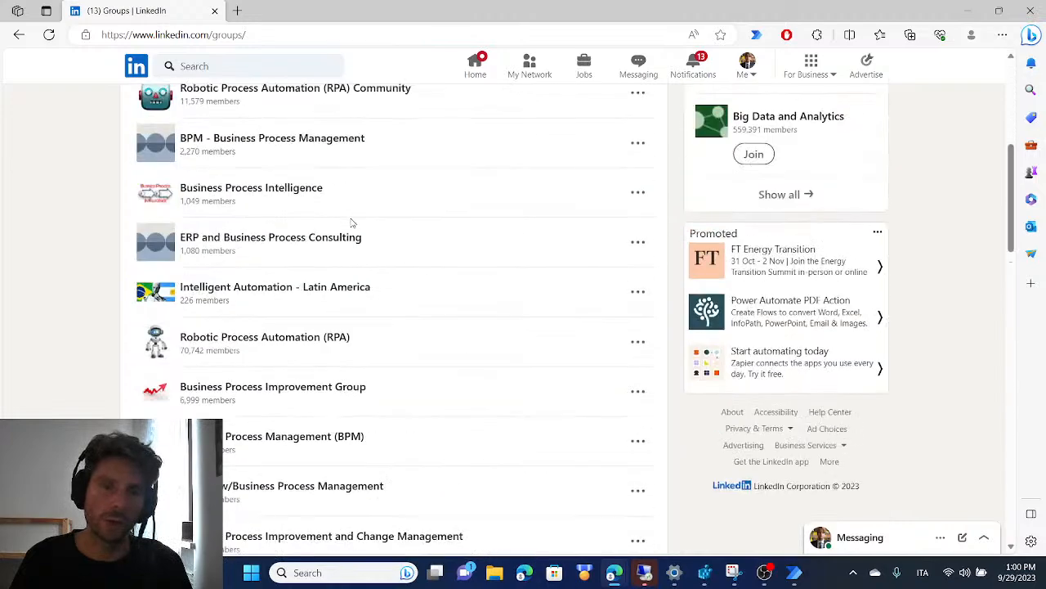
scroll(351, 224, up, 1)
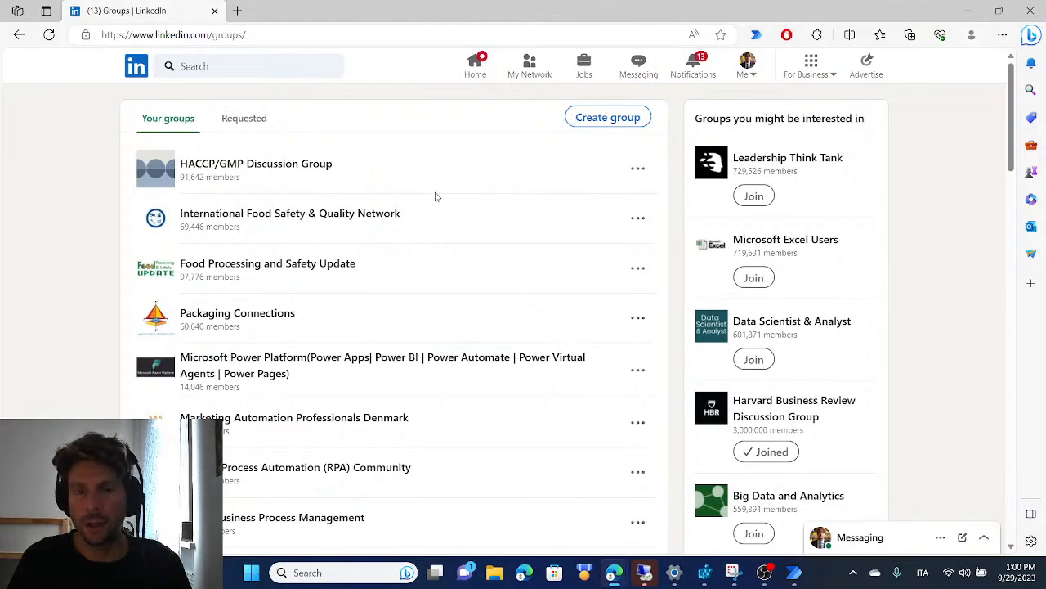
scroll(389, 347, down, 5)
scroll(350, 273, up, 5)
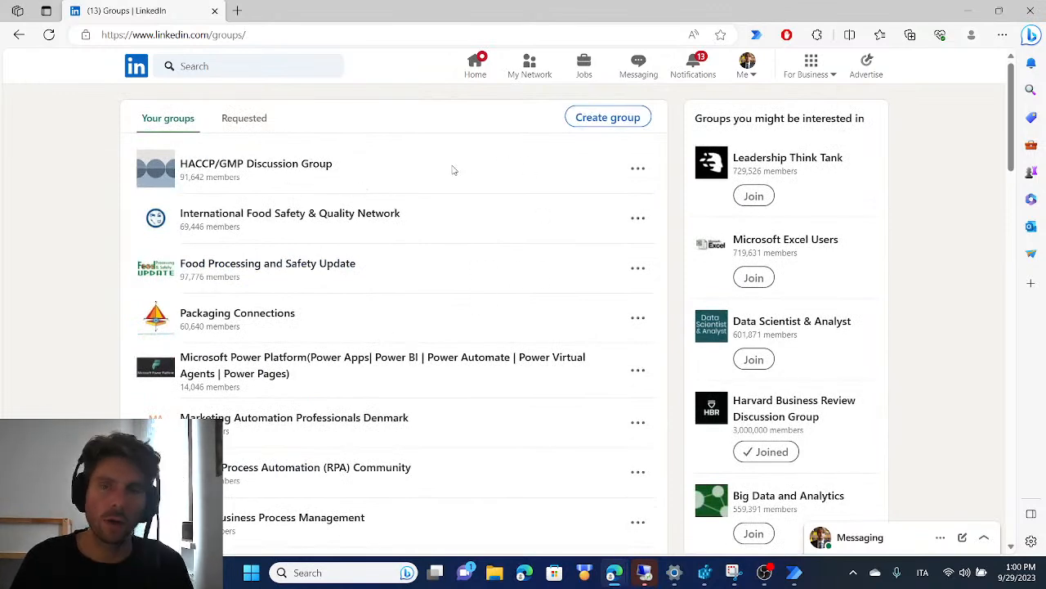
Switch to the Linkedin Posting flow in Power Automate and add a Launch new Microsoft Edge action to Main
mouse_move(796, 571)
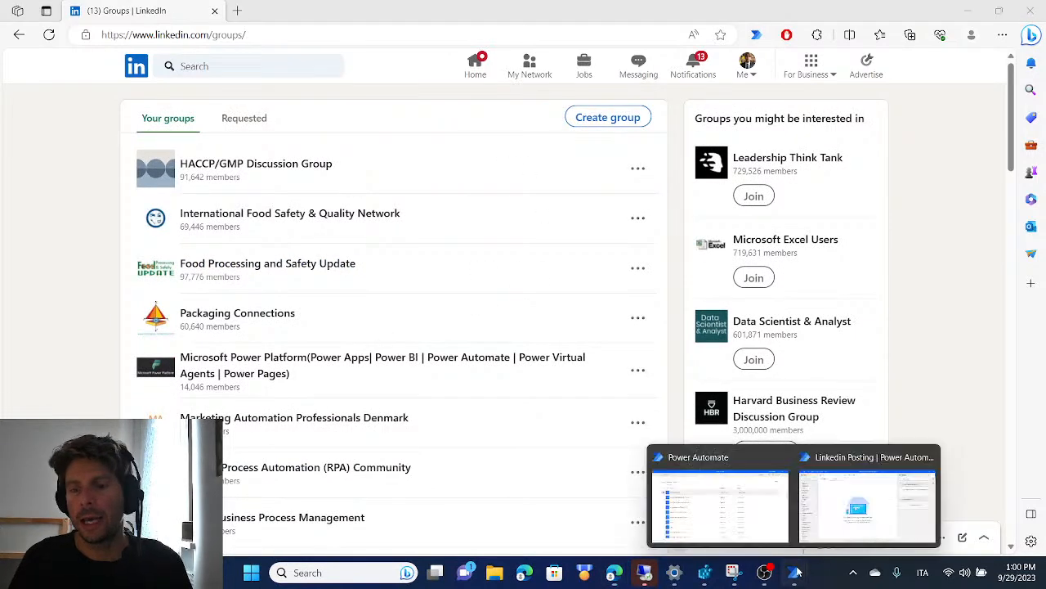
click(868, 501)
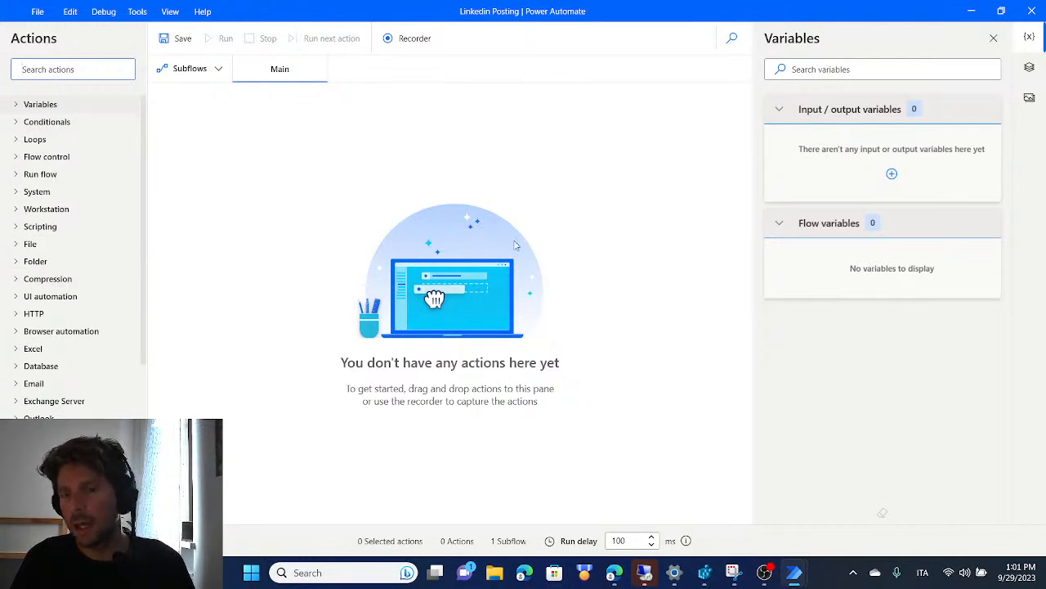
click(18, 332)
scroll(110, 339, down, 1)
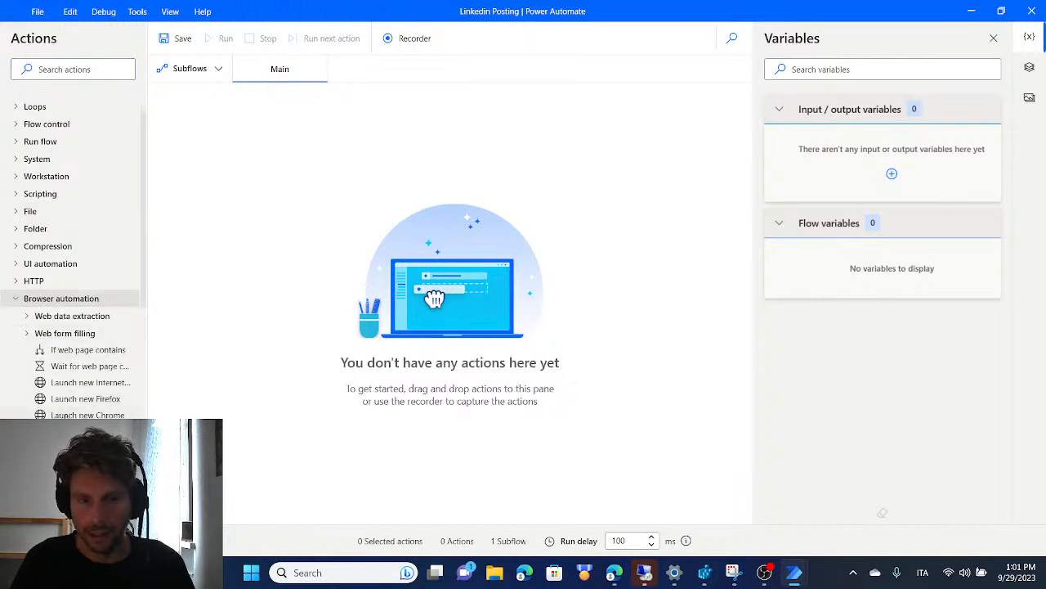
drag(82, 431, 395, 150)
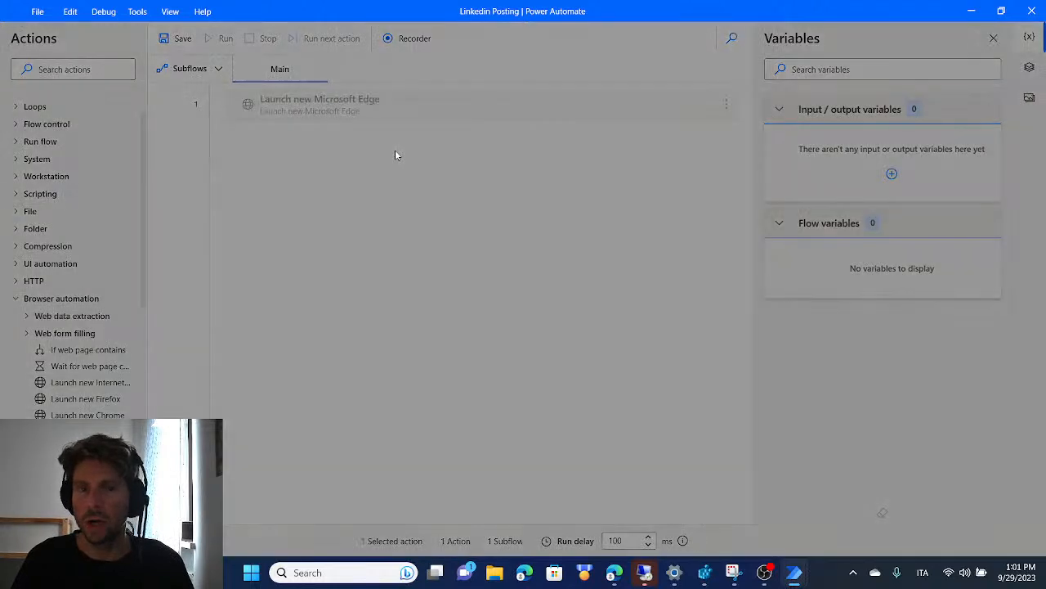
key(alt+Tab)
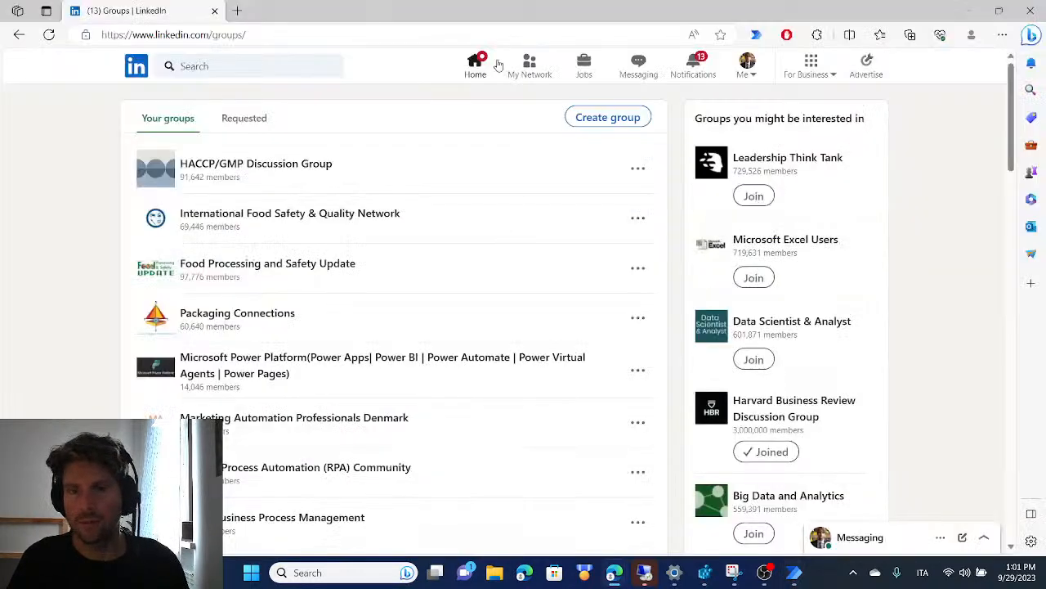
click(241, 36)
key(ctrl+c)
key(alt+Tab)
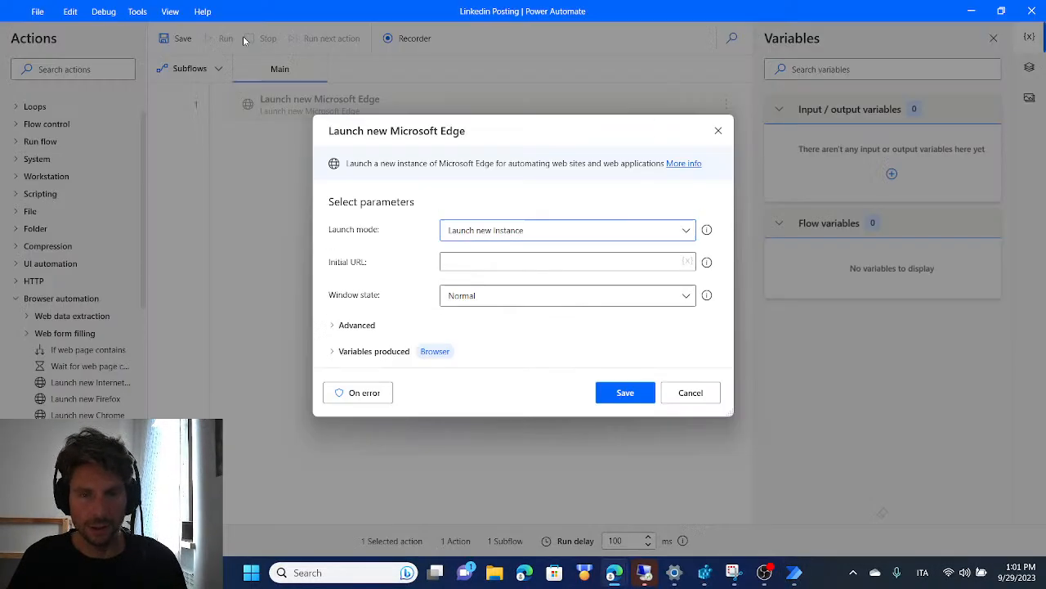
click(477, 256)
key(ctrl+v)
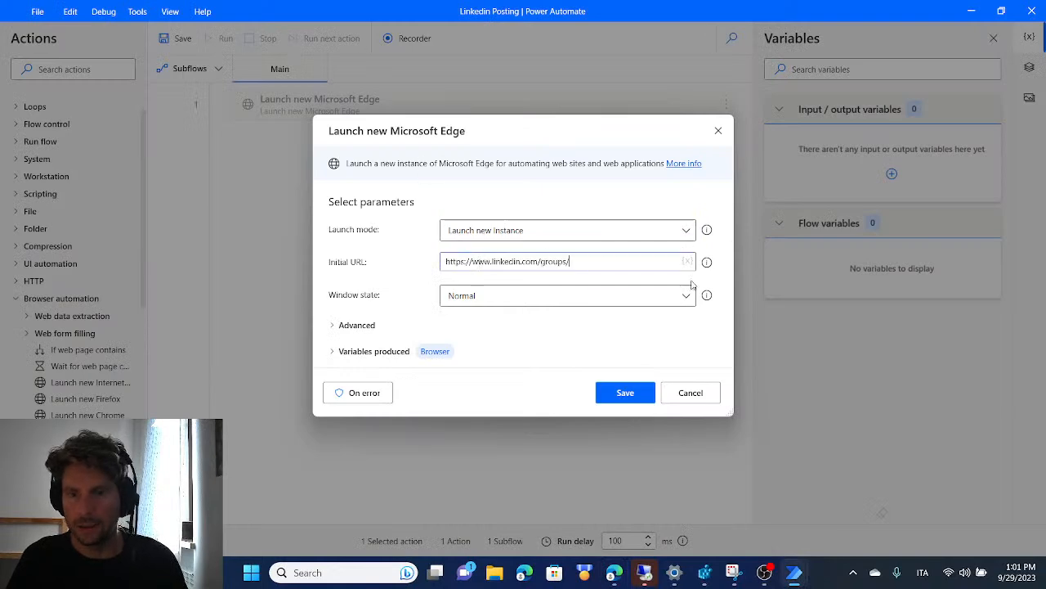
click(625, 392)
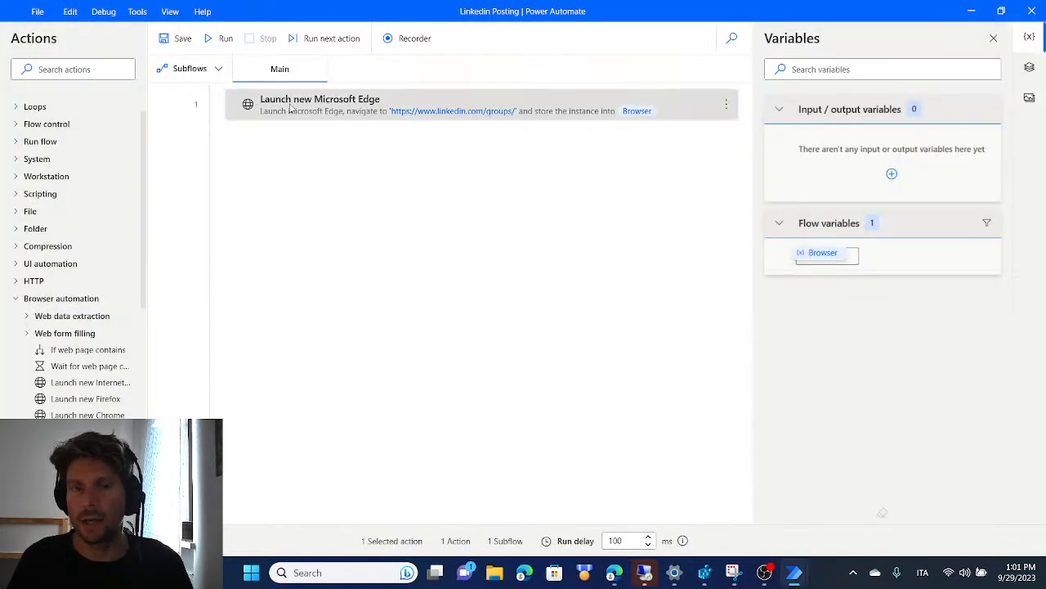
Examine the browser automation actions, switch to Edge, and look through the joined LinkedIn groups and the first group's link options
scroll(37, 362, down, 1)
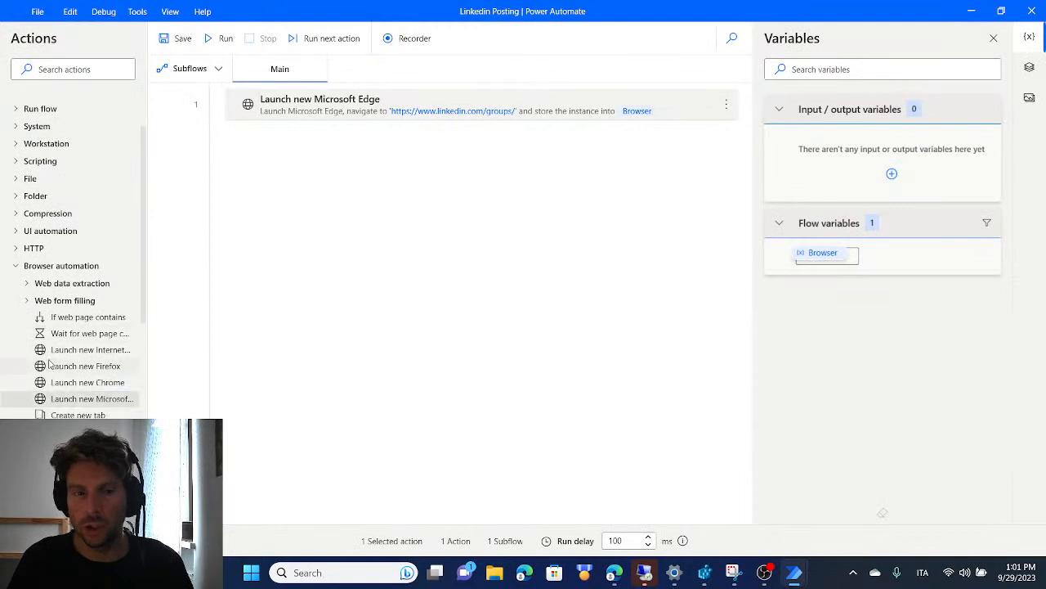
scroll(91, 272, down, 1)
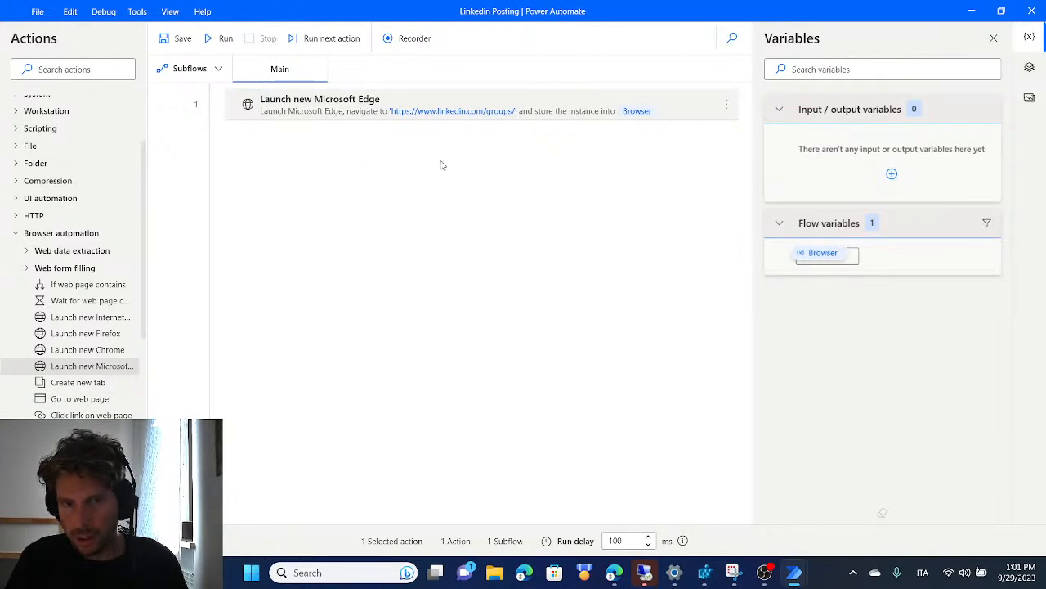
key(alt+Tab)
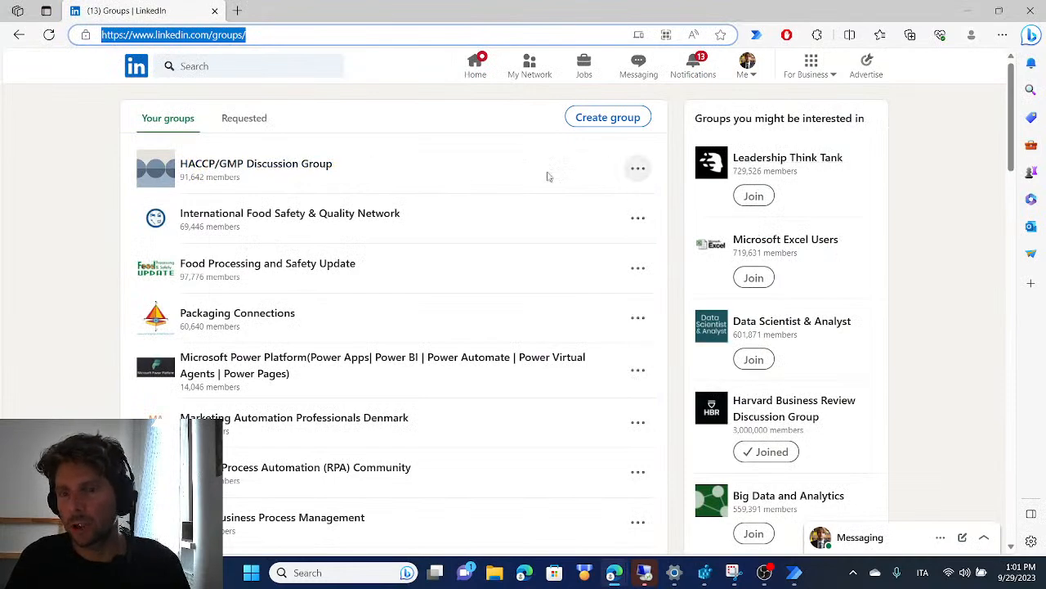
scroll(303, 227, down, 8)
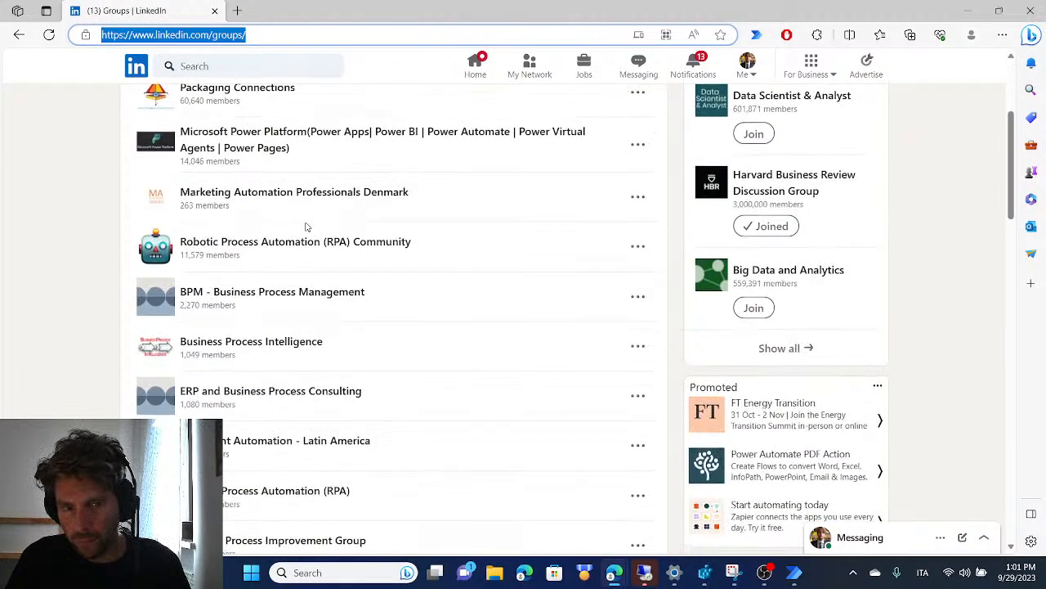
scroll(323, 261, down, 3)
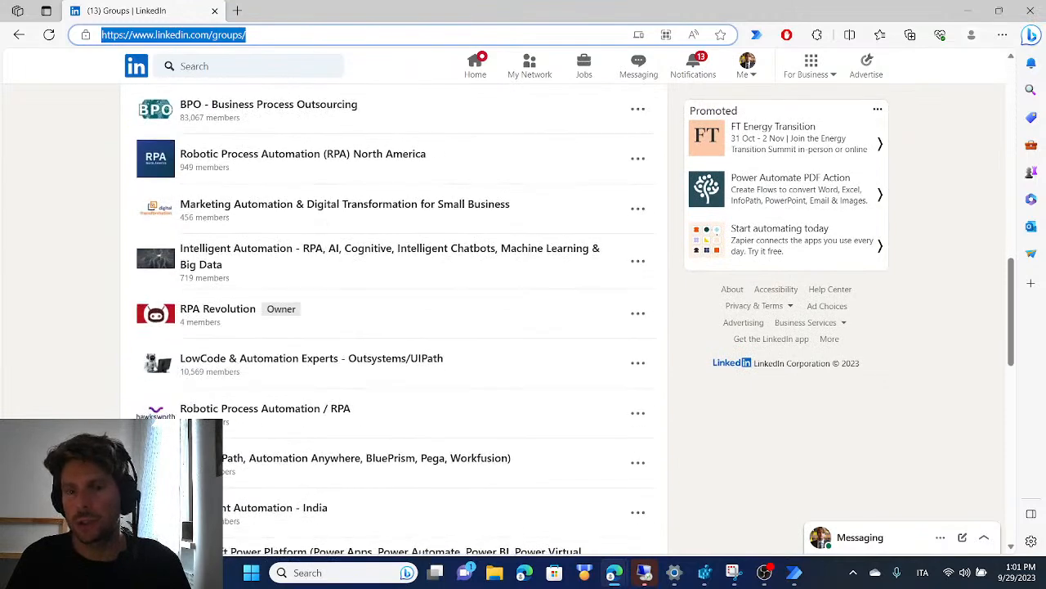
scroll(301, 281, up, 11)
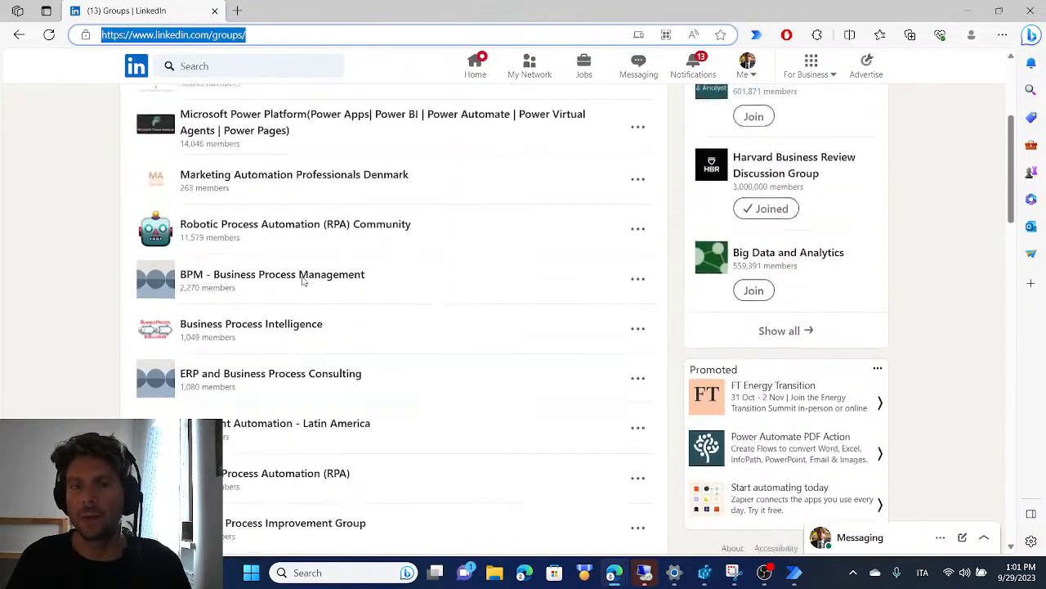
right_click(289, 168)
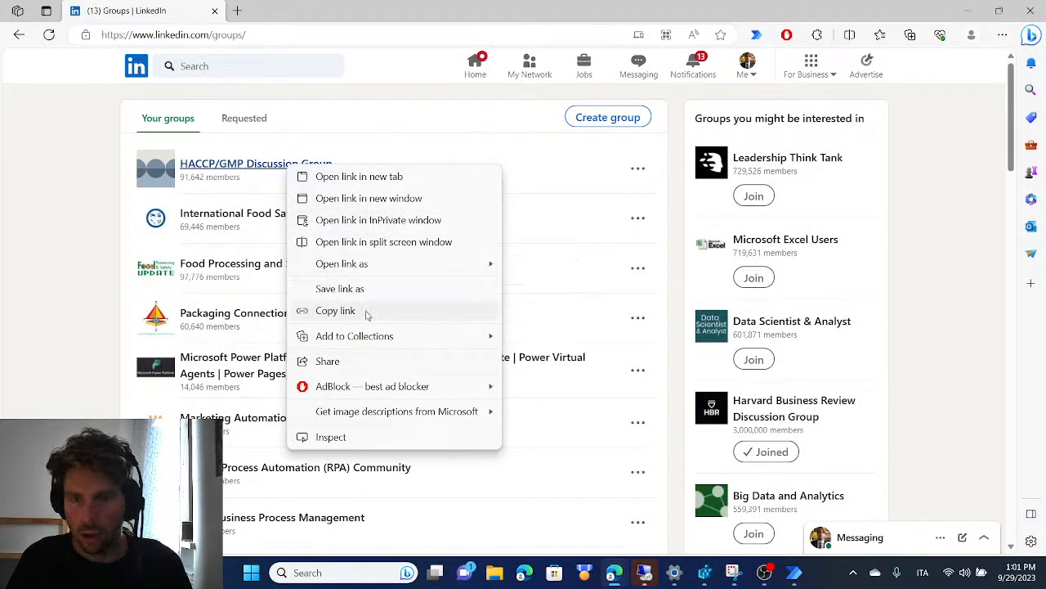
click(939, 199)
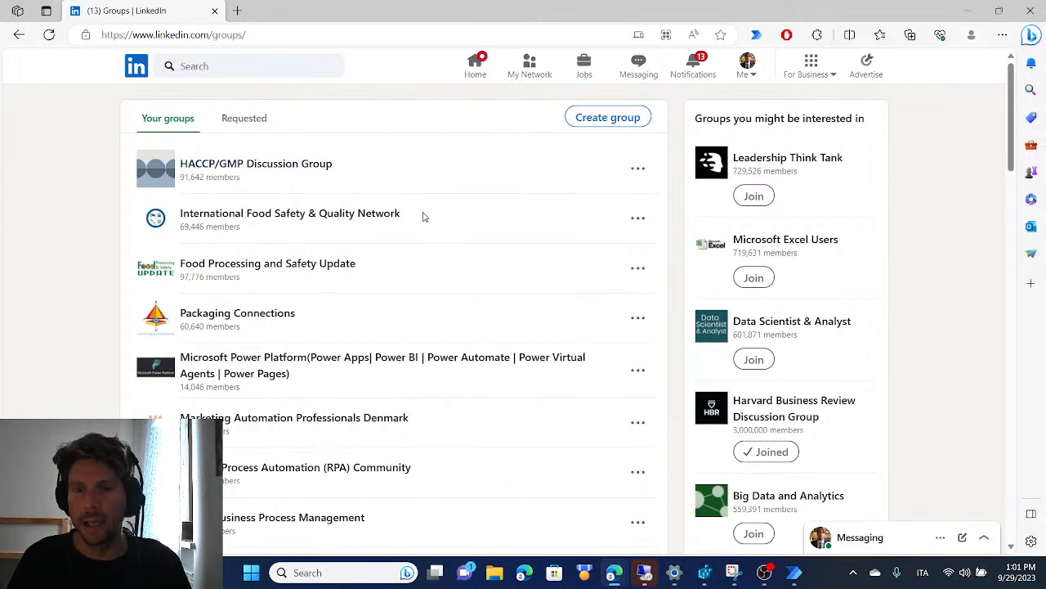
scroll(455, 206, down, 5)
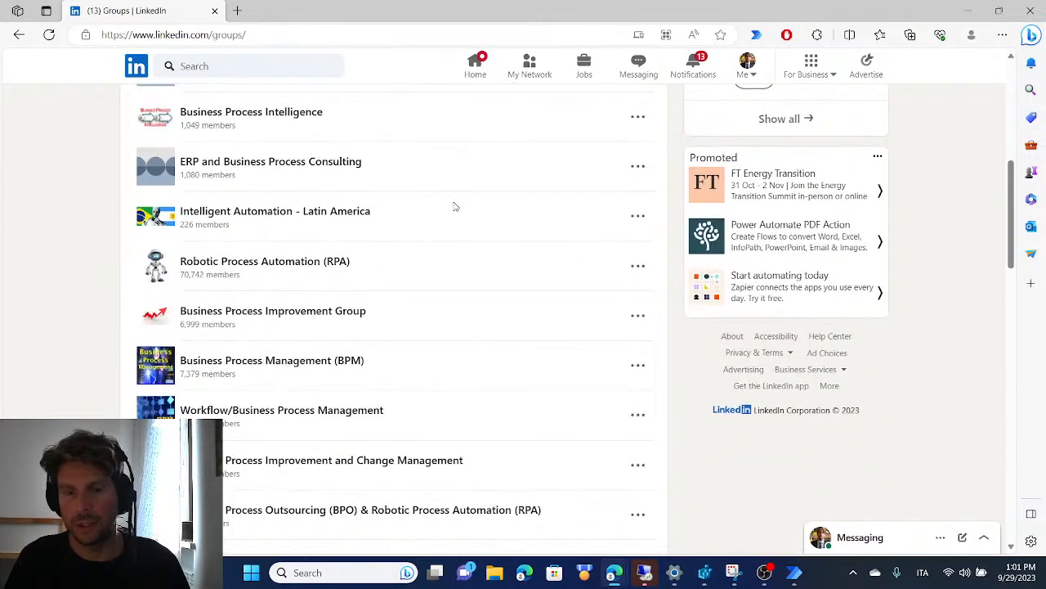
Switch to Power Automate, run the flow, and bring up and maximize the newly launched Edge window showing LinkedIn Groups
key(alt+Tab)
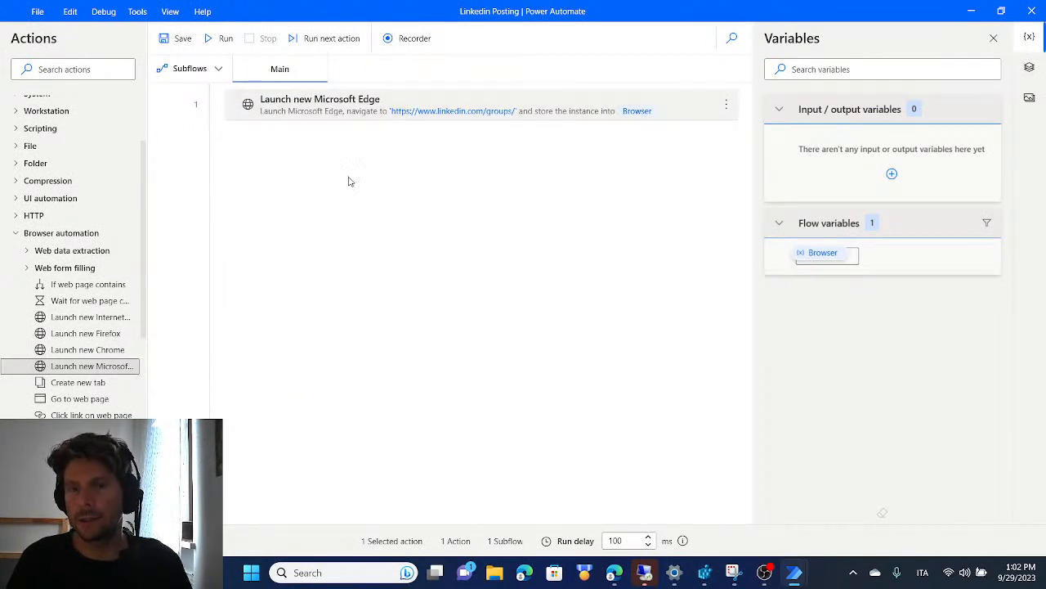
click(222, 40)
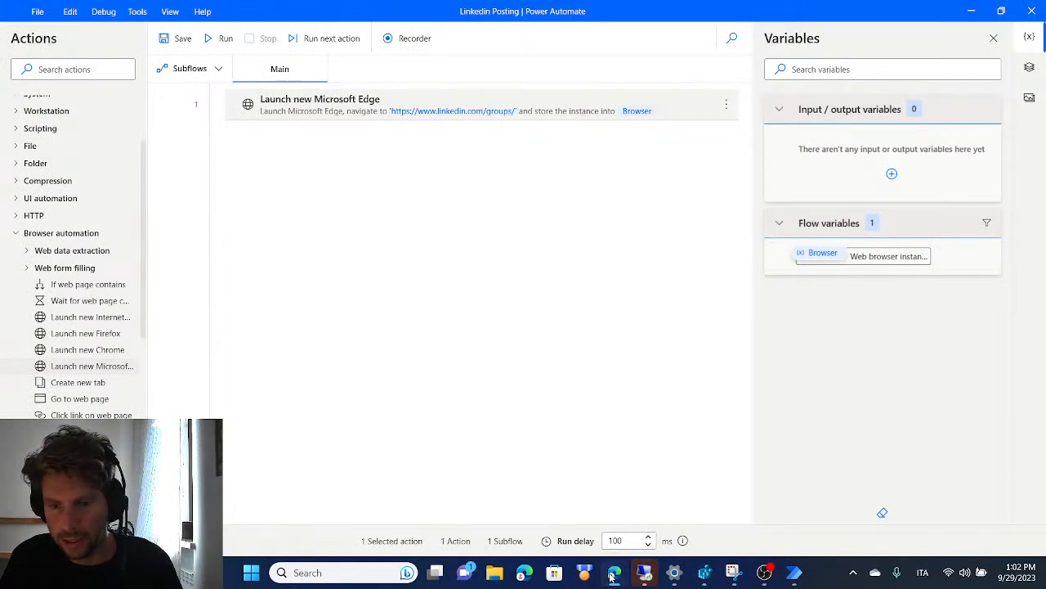
mouse_move(615, 576)
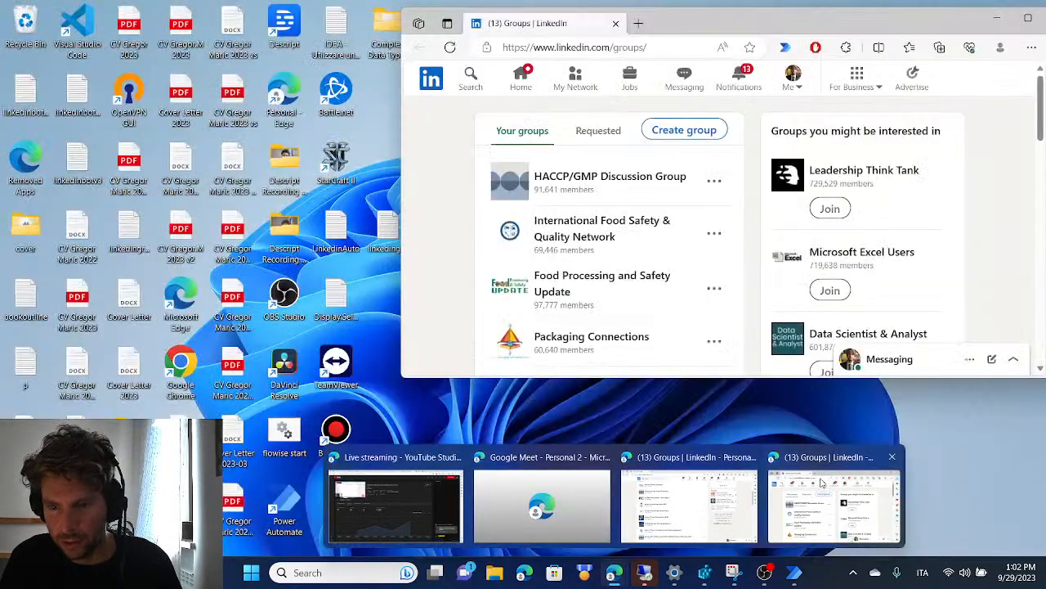
click(820, 482)
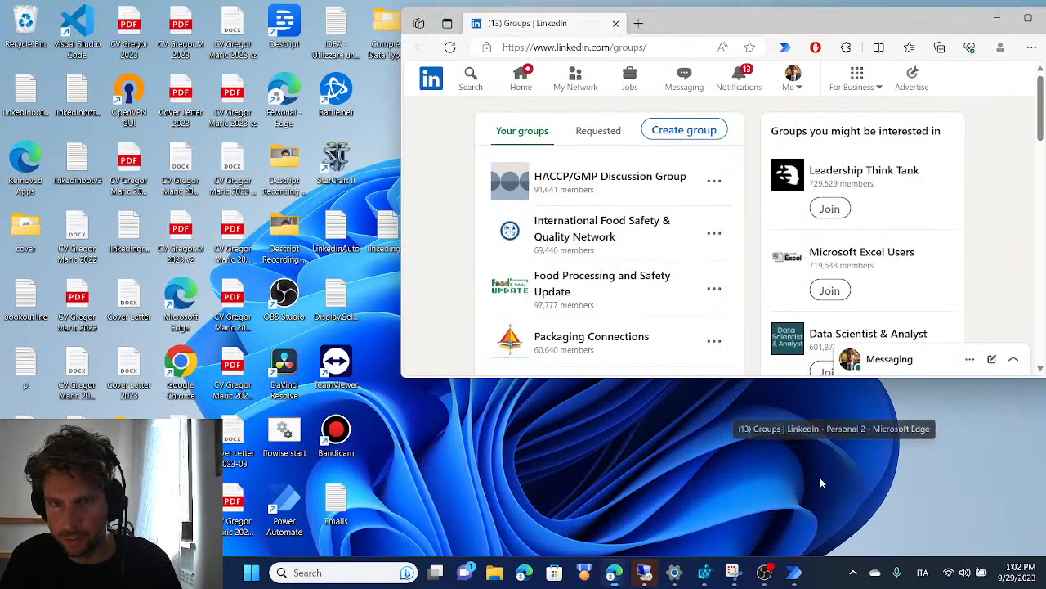
click(1028, 17)
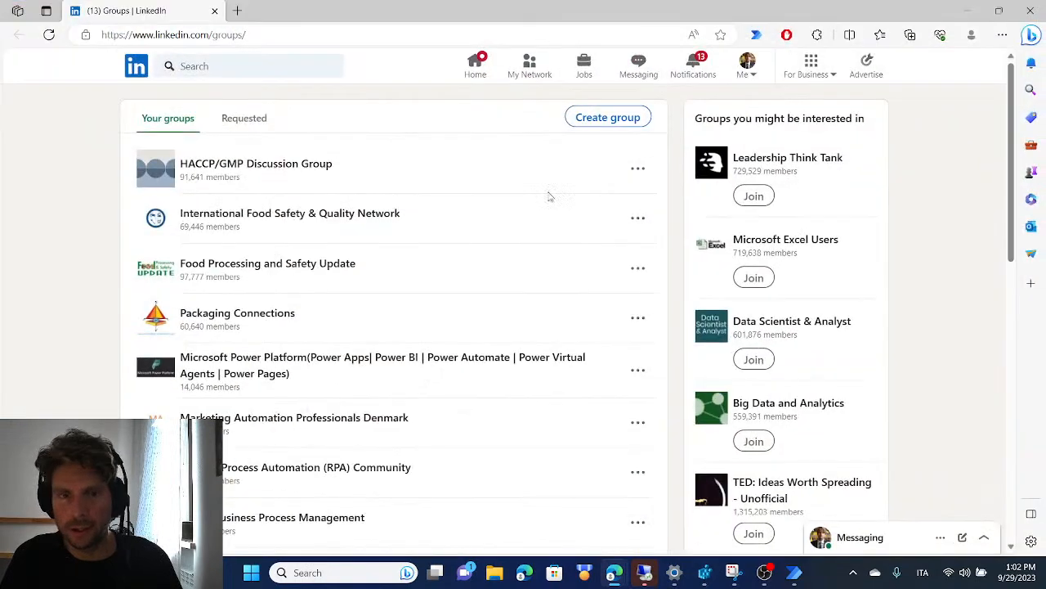
Switch to Power Automate, change the window state in the Launch new Microsoft Edge action, and save the action
key(alt+Tab)
right_click(278, 109)
click(278, 109)
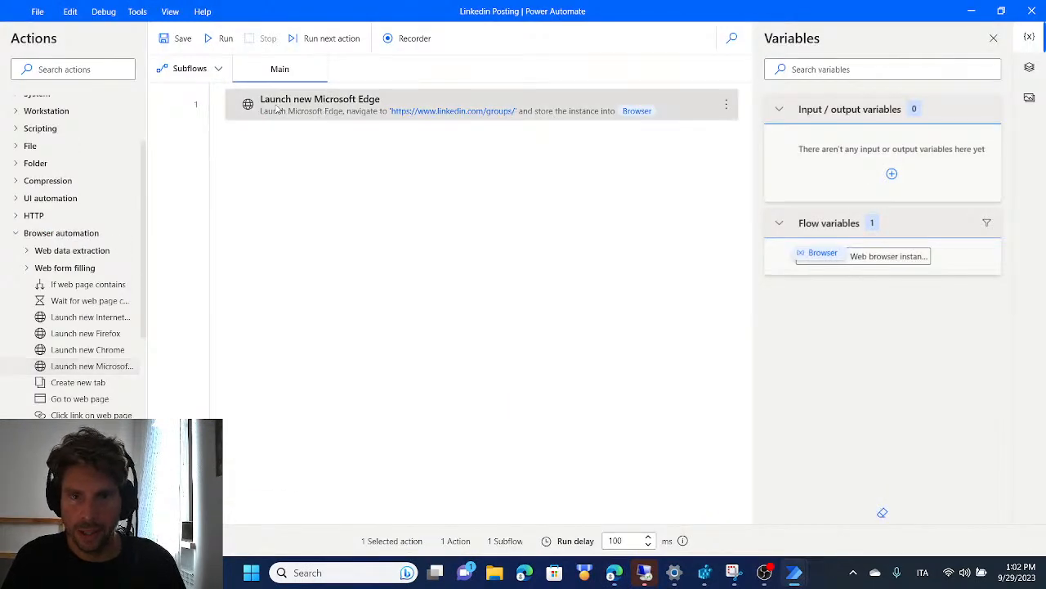
double_click(307, 112)
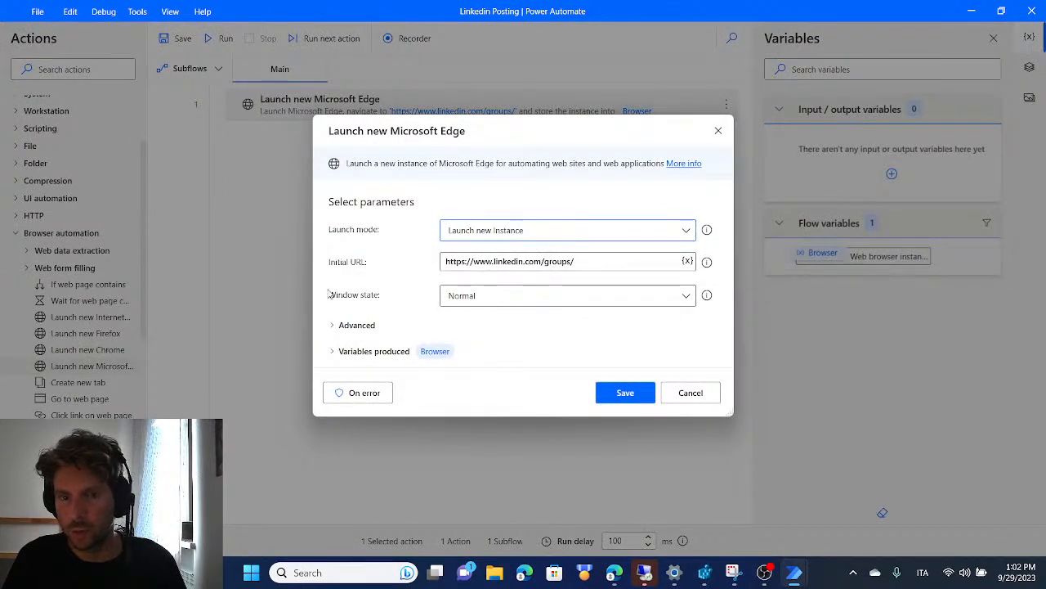
click(507, 296)
click(506, 334)
click(625, 393)
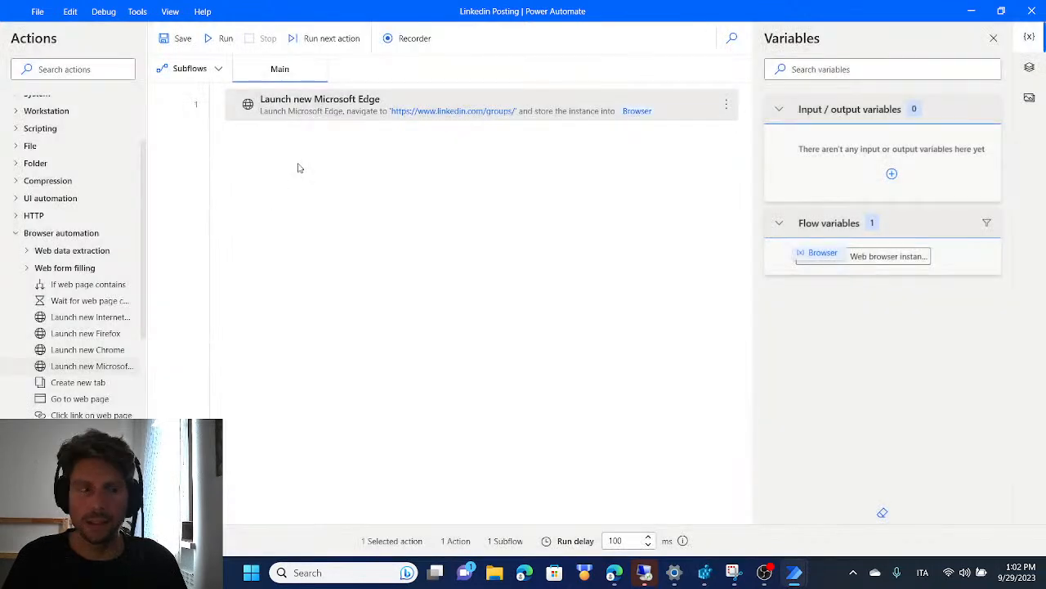
Look at the LinkedIn groups list in Edge and the Web data extraction actions in Power Automate
key(alt+Tab)
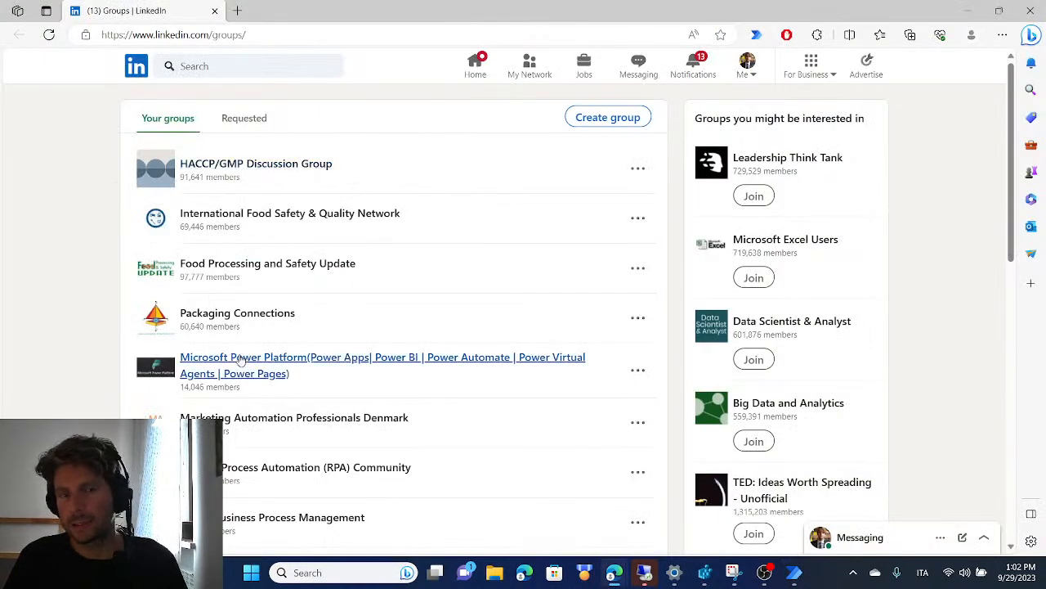
key(alt+Tab)
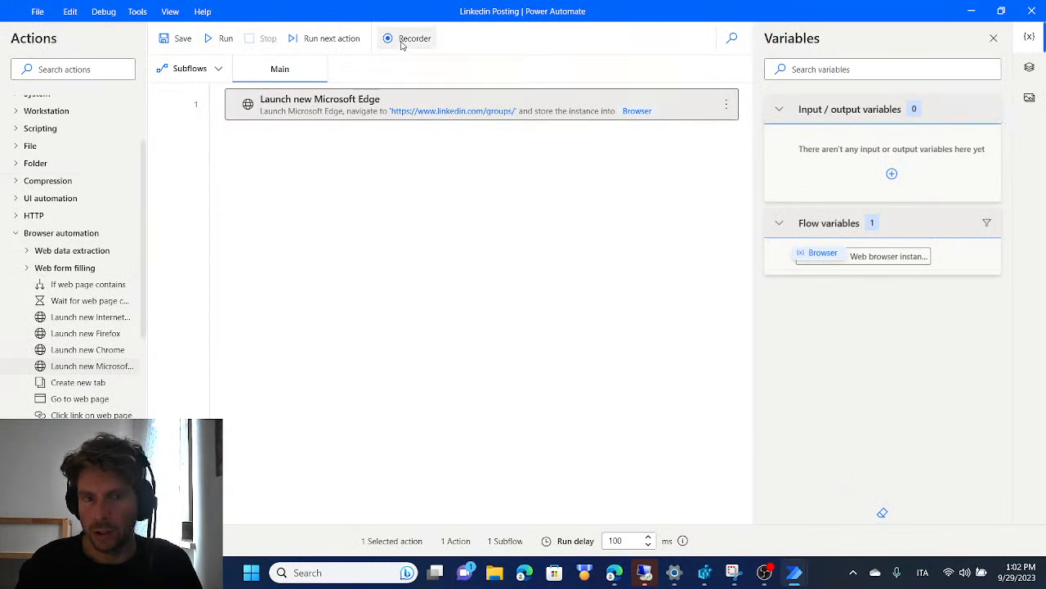
click(27, 251)
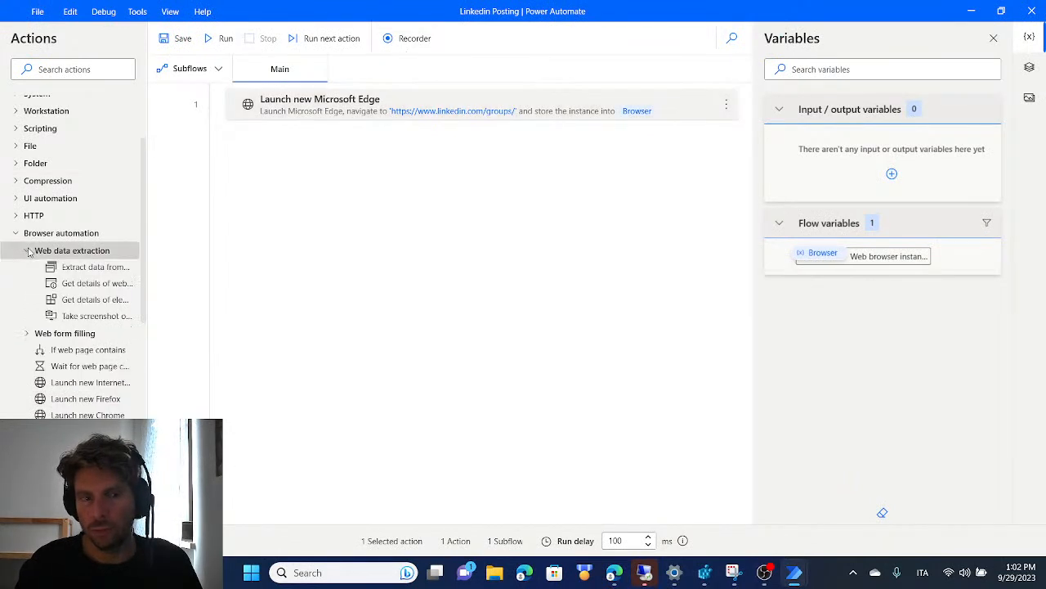
scroll(90, 323, down, 1)
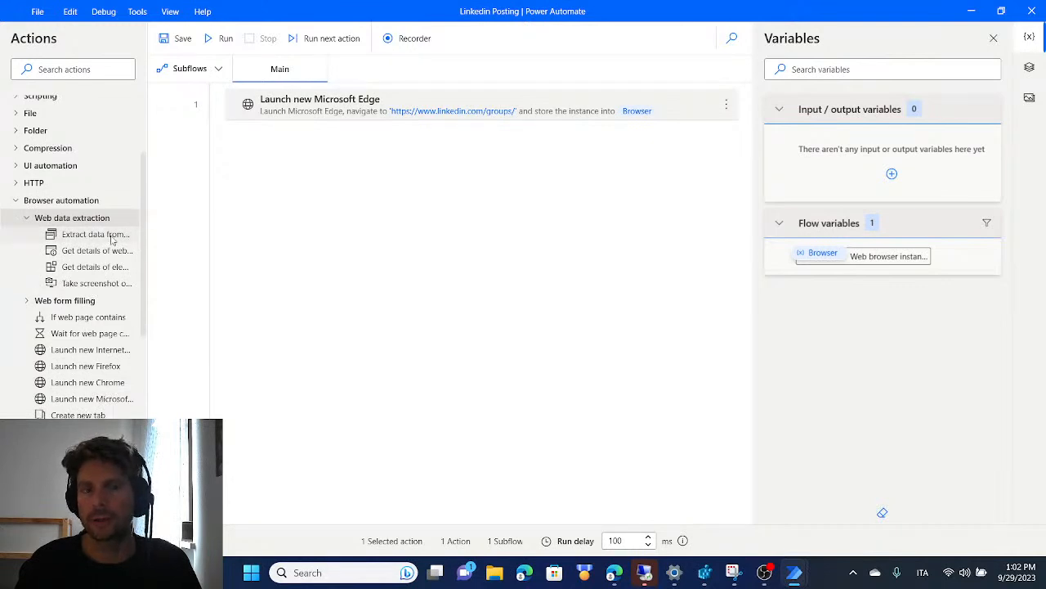
Open the Recorder, move its window clear of the LinkedIn groups list, and start recording
click(417, 39)
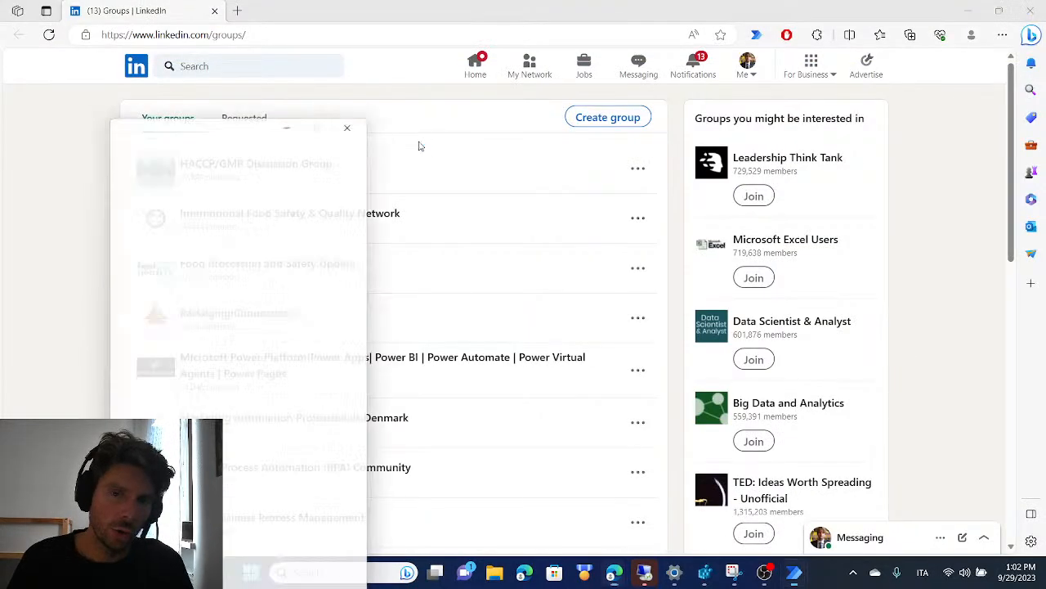
drag(255, 127, 813, 37)
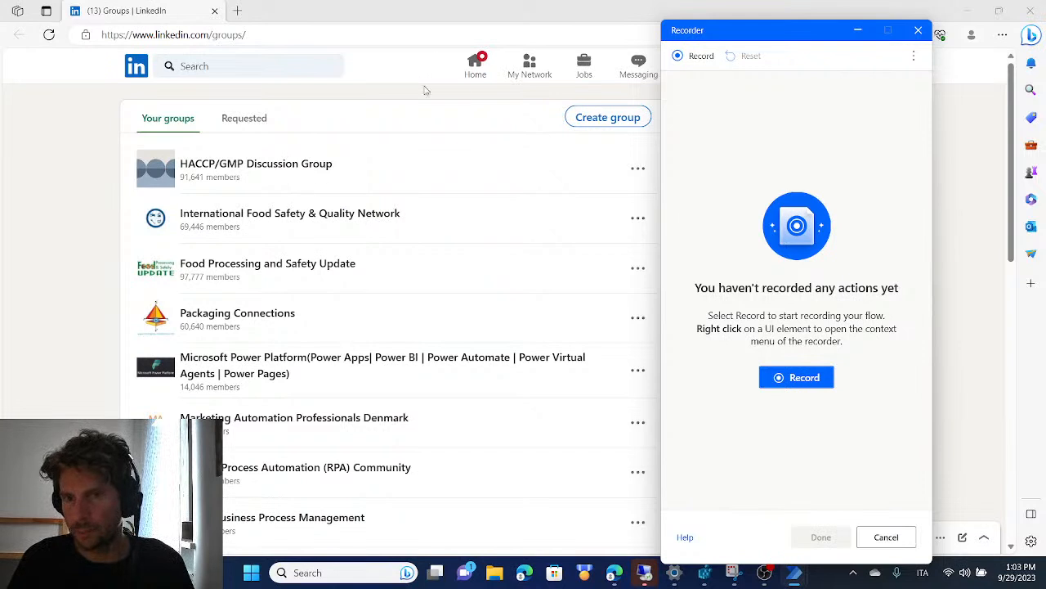
click(814, 381)
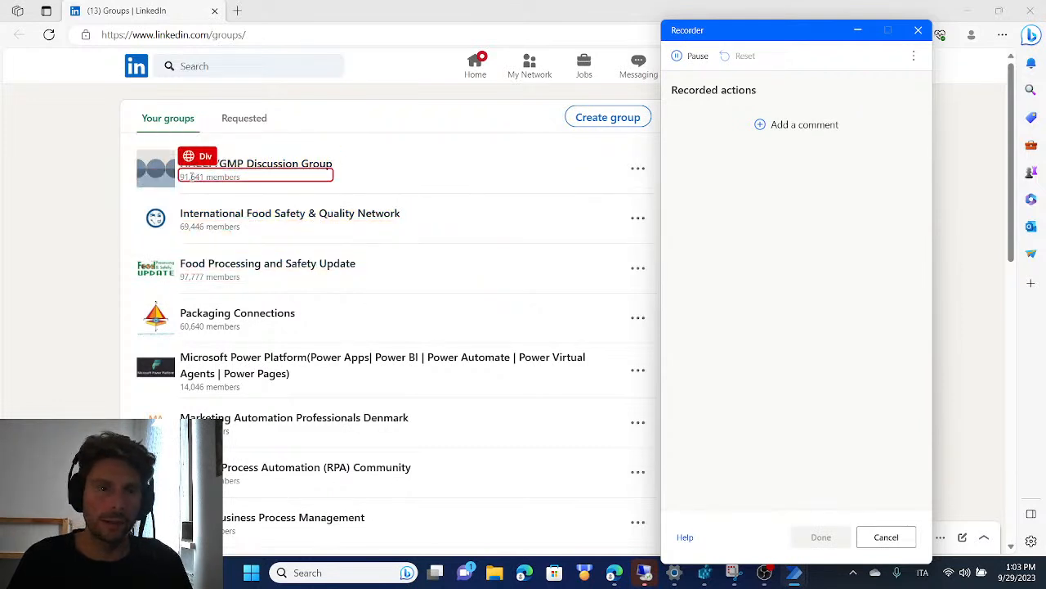
Record extraction of the Href value from the HACCP/GMP Discussion Group link
click(279, 167)
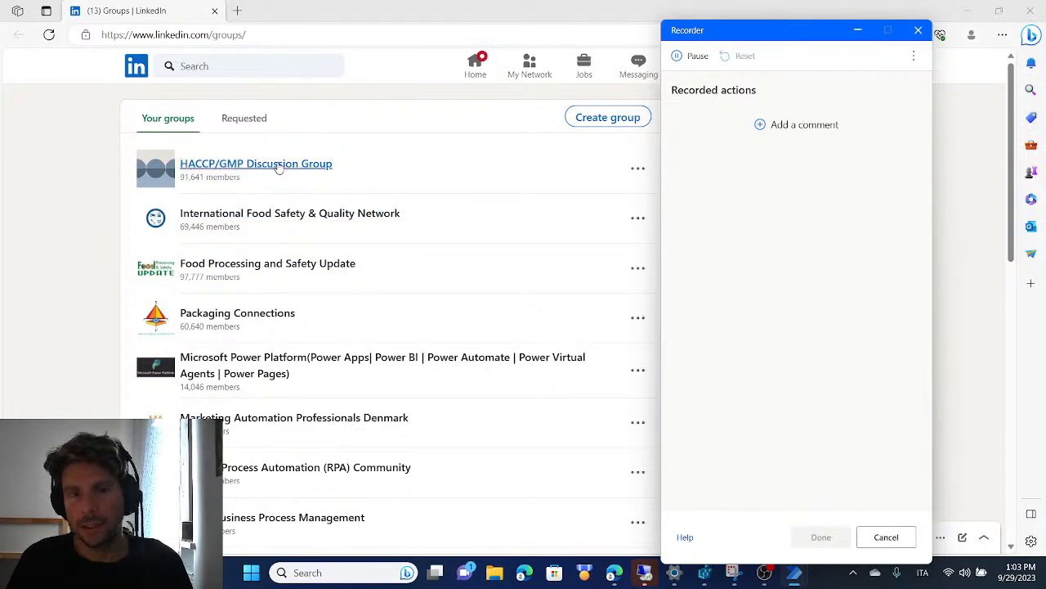
right_click(287, 167)
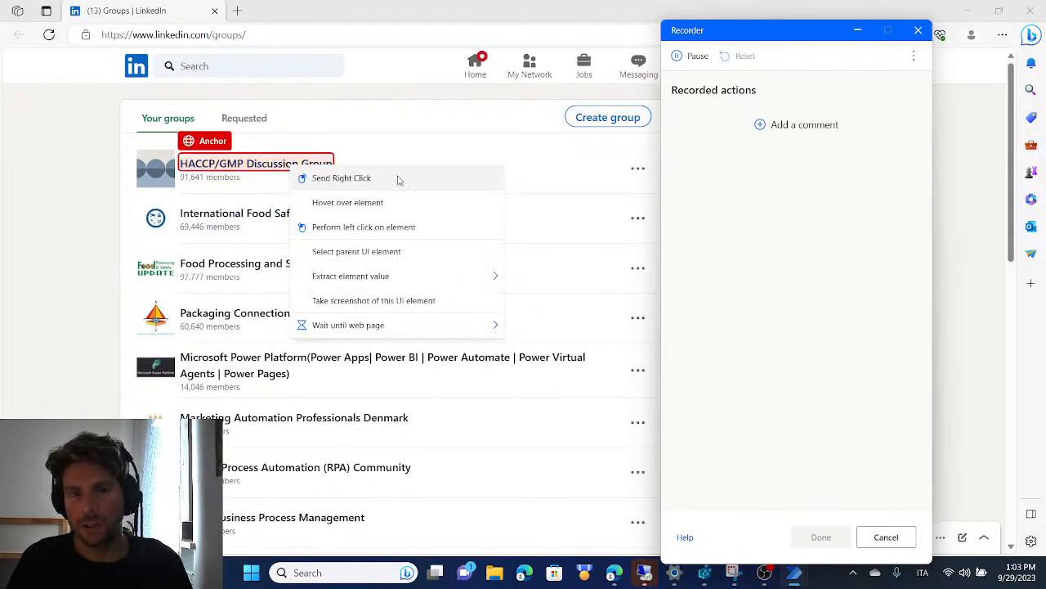
mouse_move(450, 273)
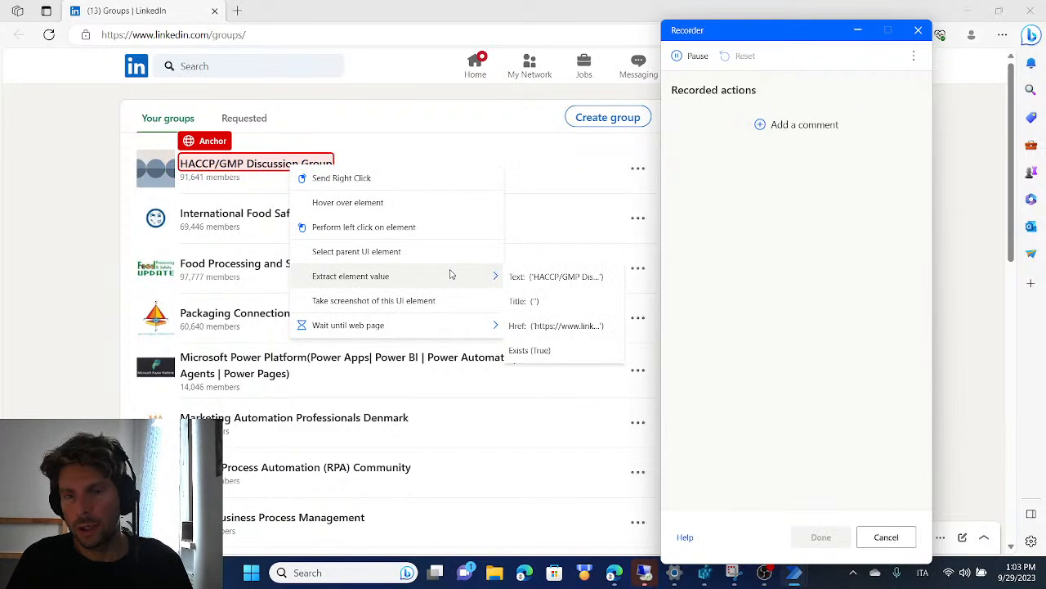
click(572, 329)
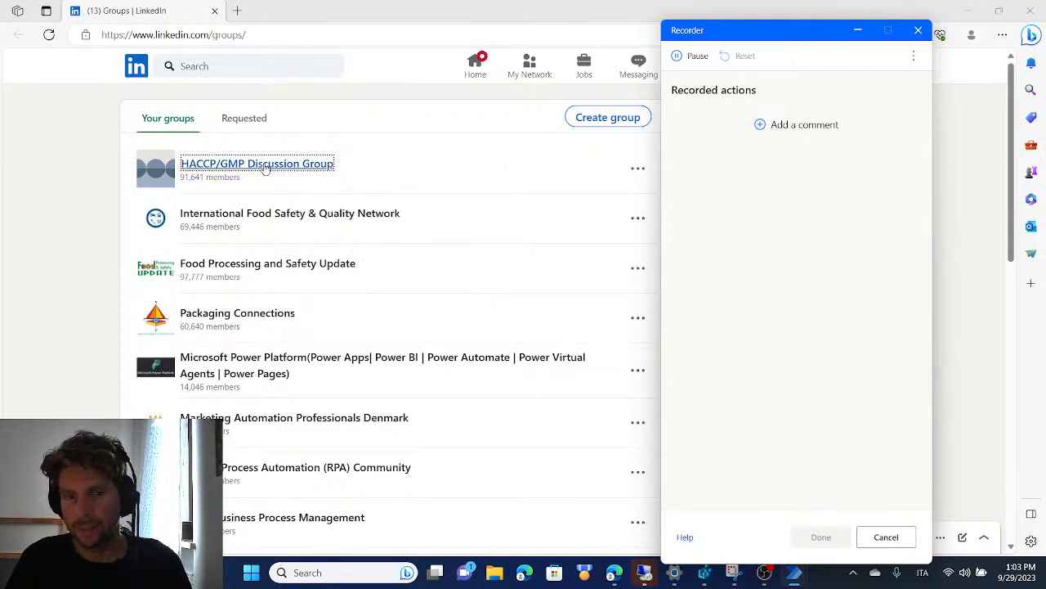
Extract the Href value of the International Food Safety & Quality Network link to extend the extraction to a list of groups
right_click(303, 215)
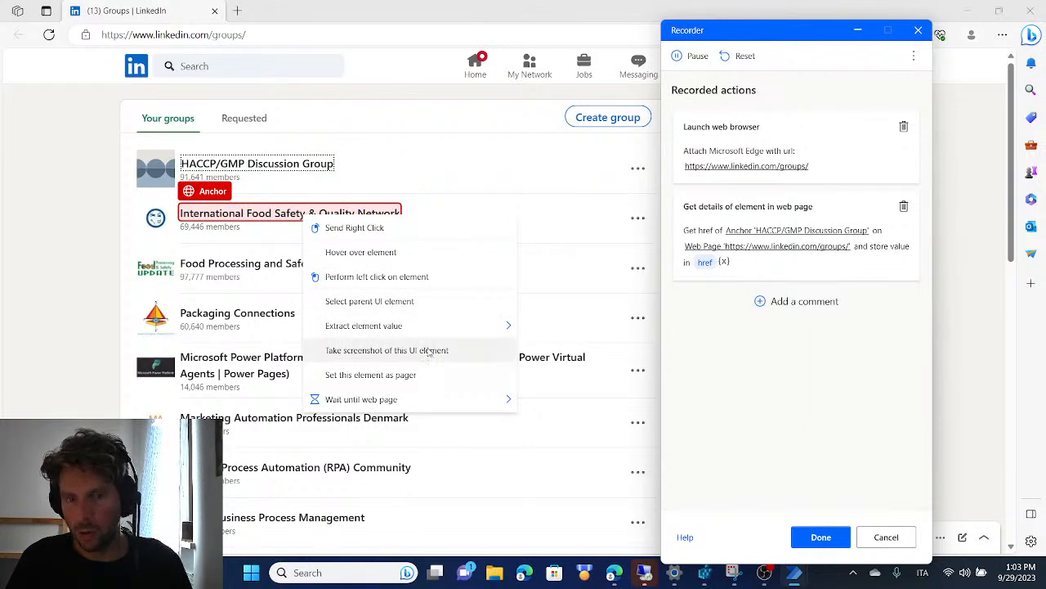
mouse_move(452, 329)
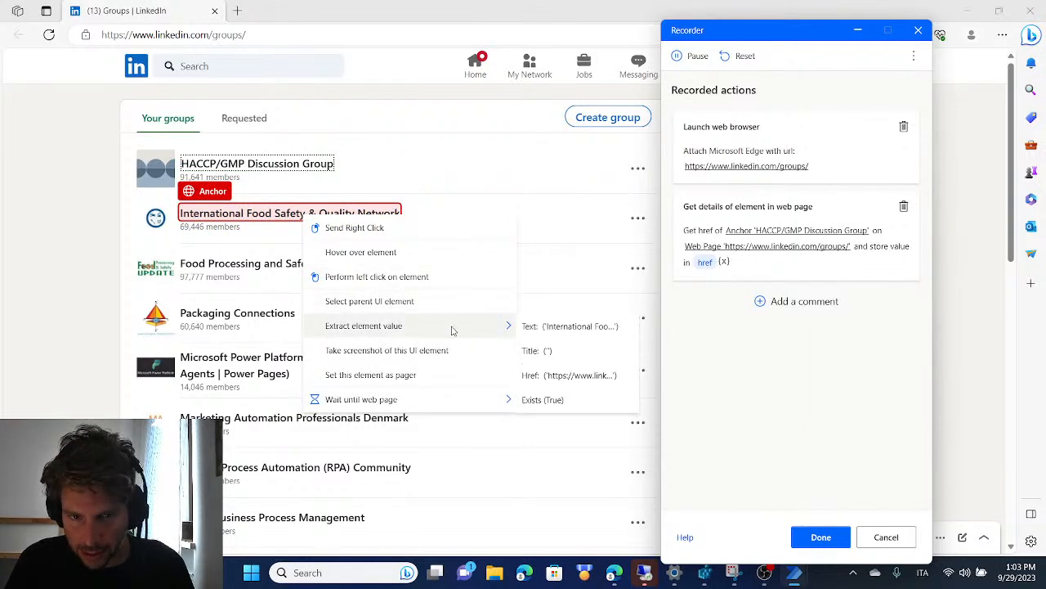
click(594, 376)
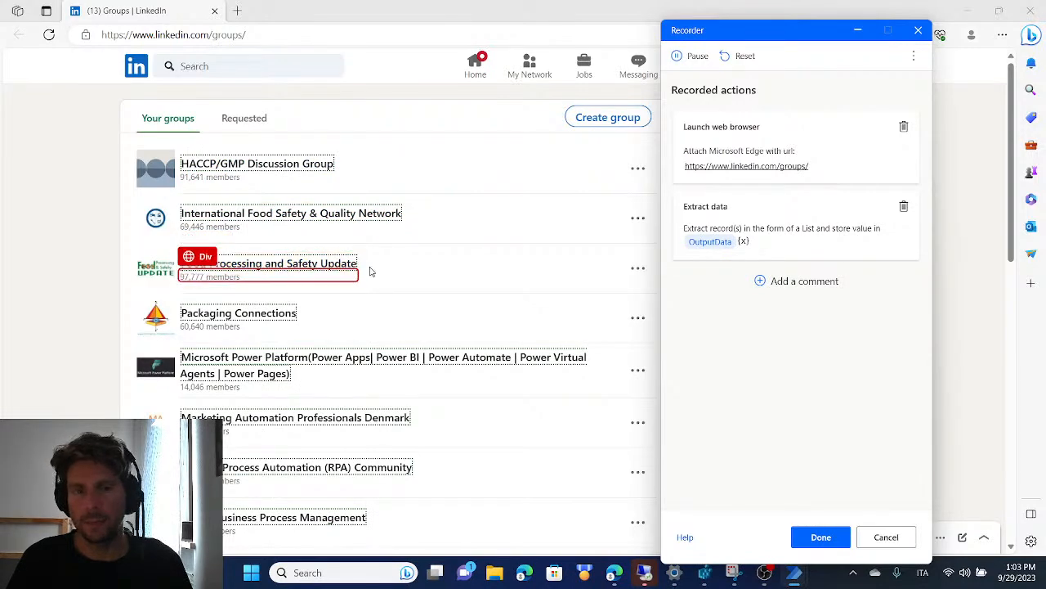
Check which group links the extraction covers, then finish the recording so its actions are added to the Main subflow
scroll(313, 321, down, 5)
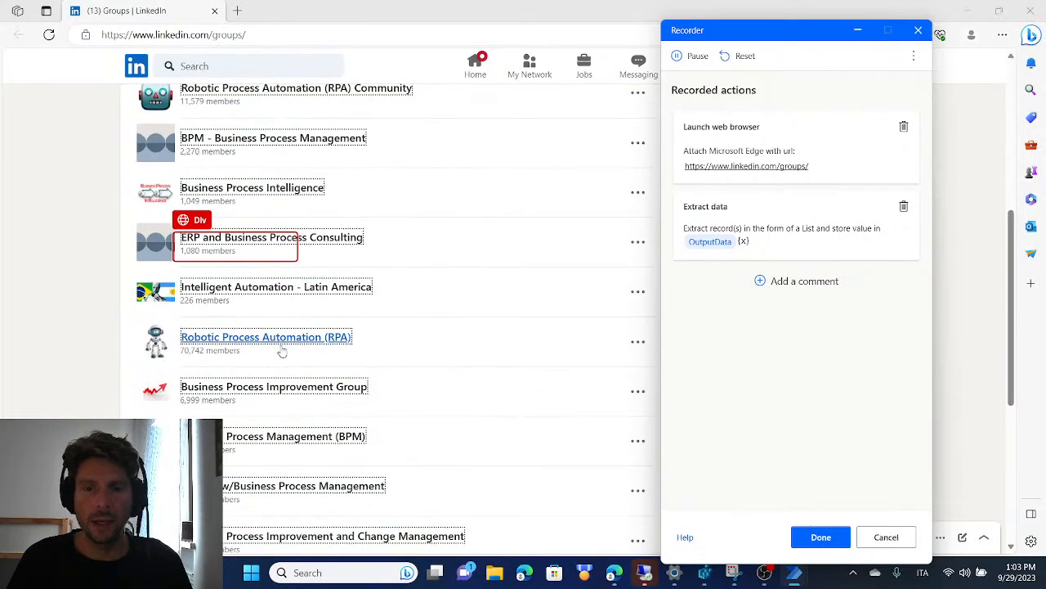
scroll(249, 376, down, 10)
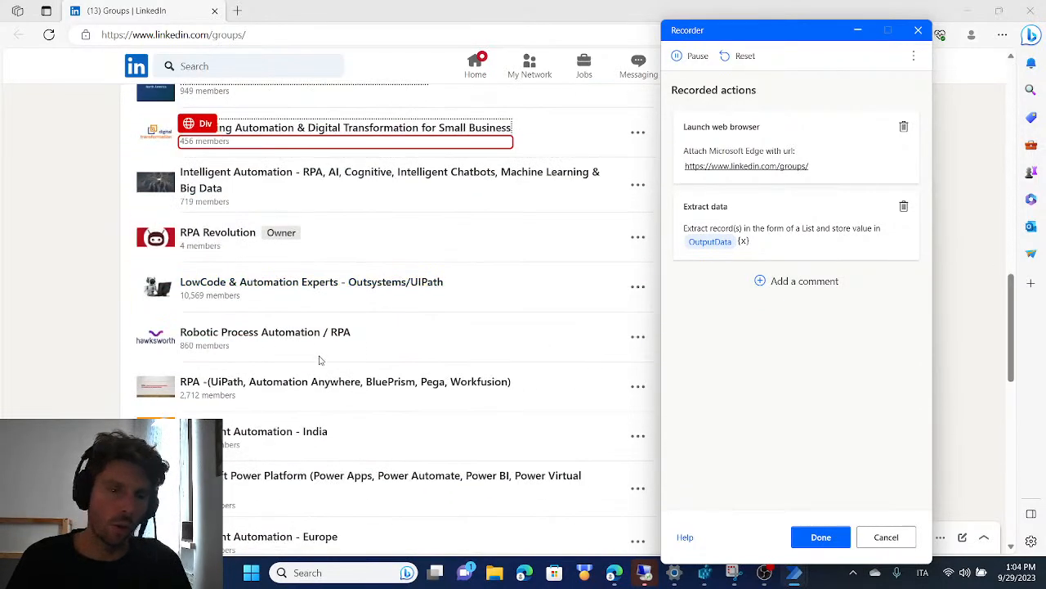
scroll(285, 354, up, 15)
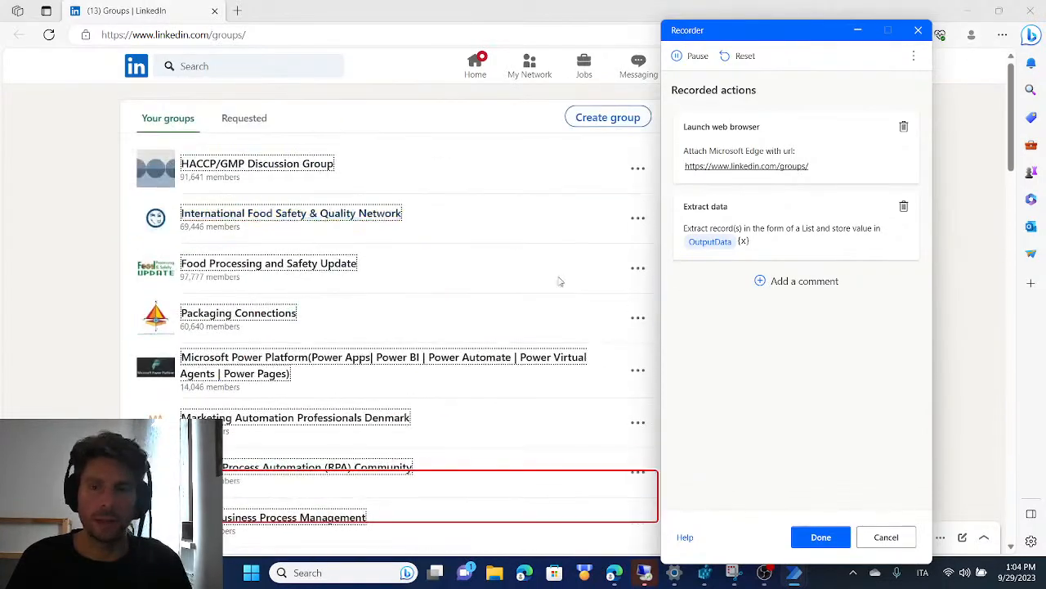
click(821, 537)
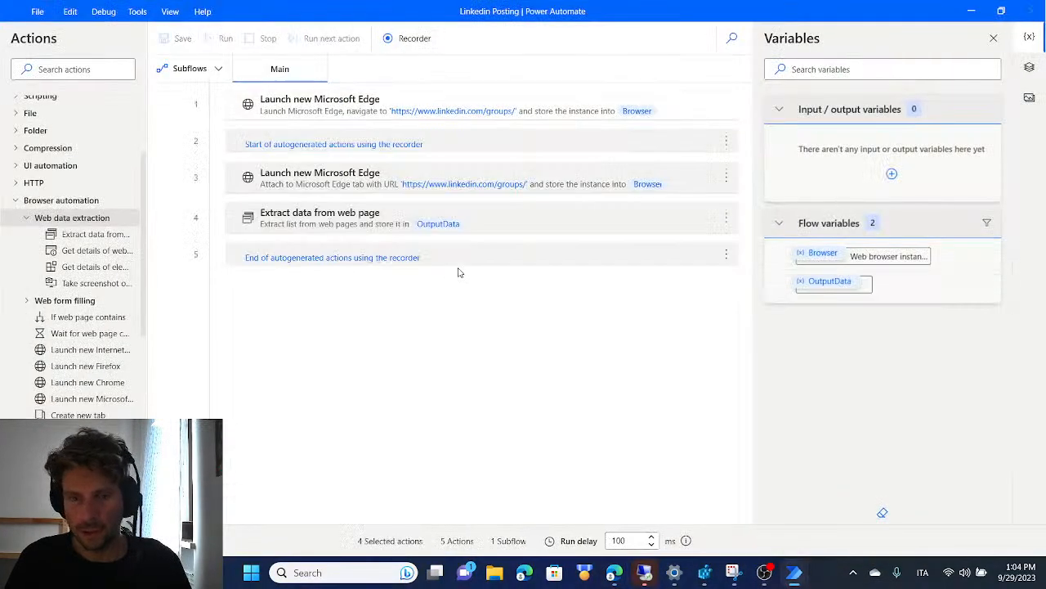
click(330, 145)
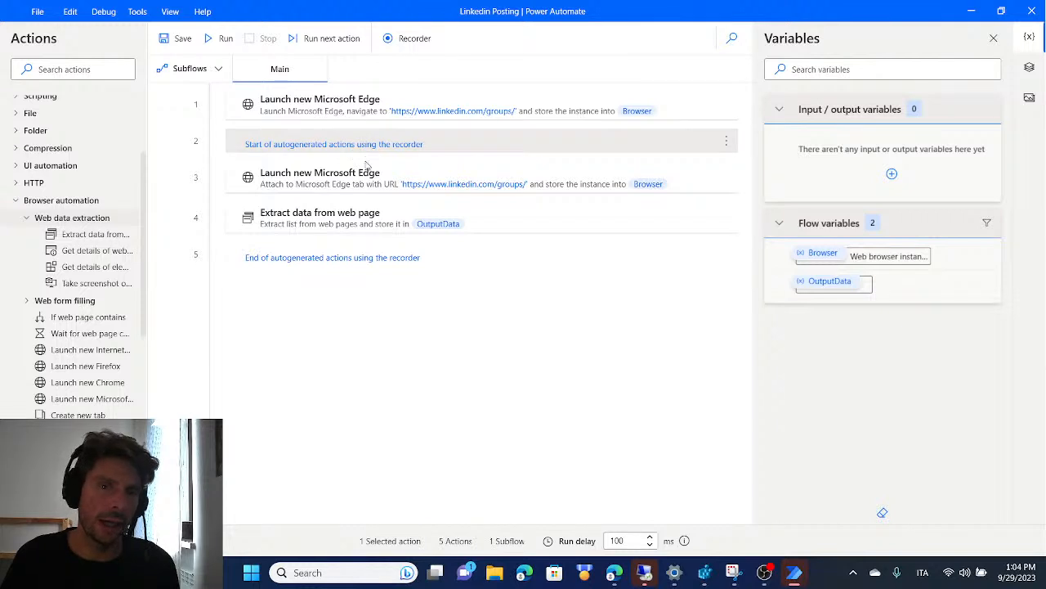
Delete the recorder's start and end comments and the duplicate Launch new Microsoft Edge action that attaches to the groups tab
key(Delete)
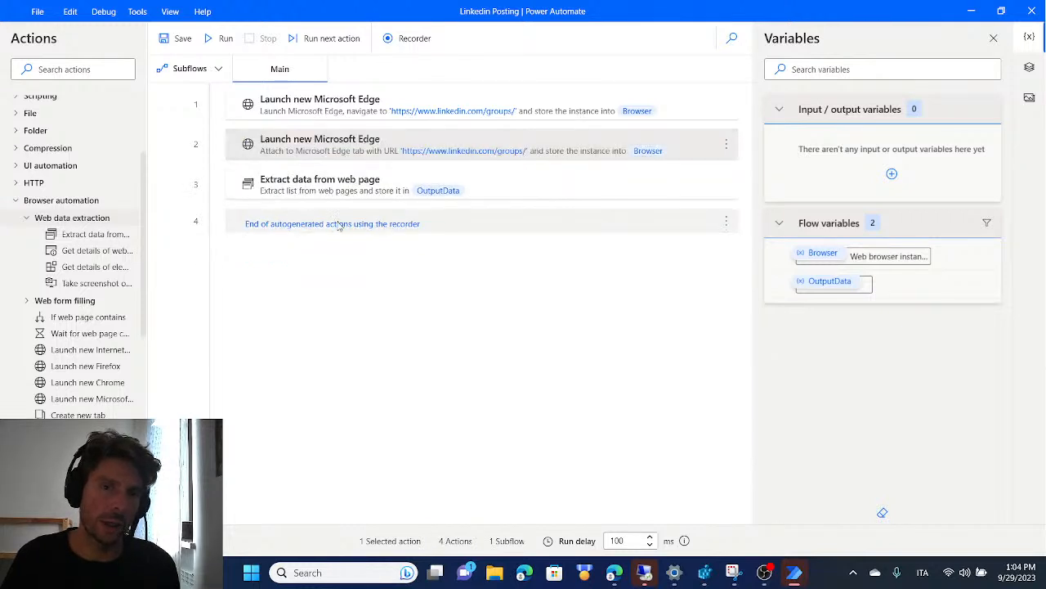
key(Delete)
click(307, 146)
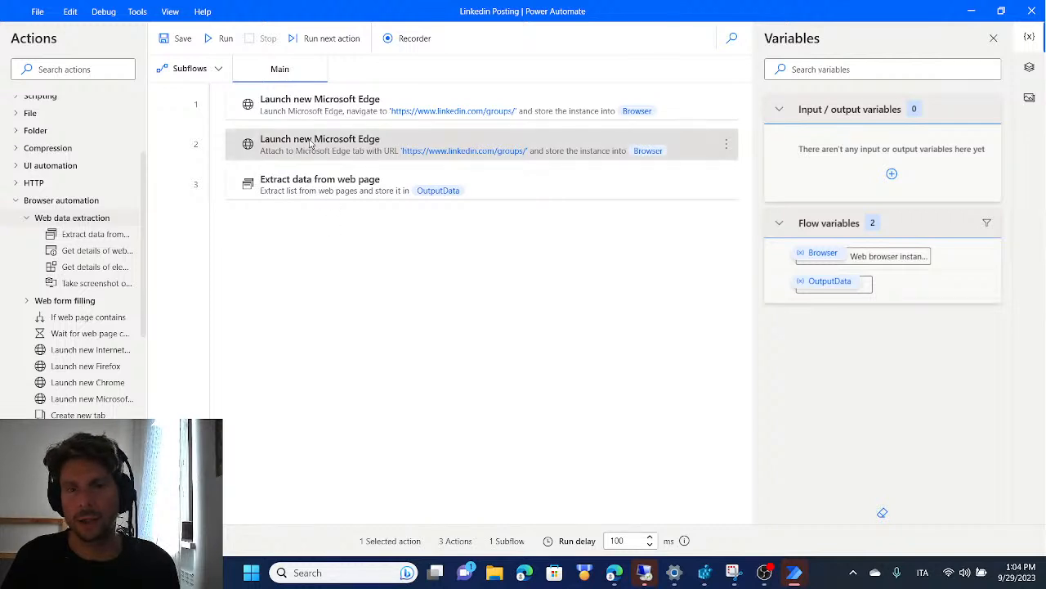
key(Delete)
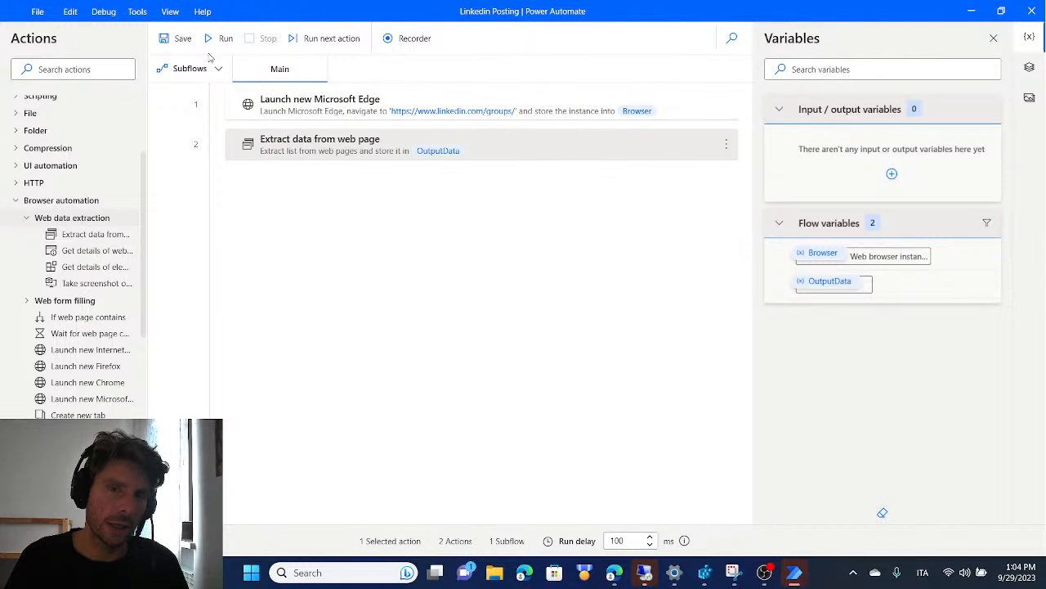
Run the flow, return to the flow designer, and review the group links stored in the OutputData variable
key(F5)
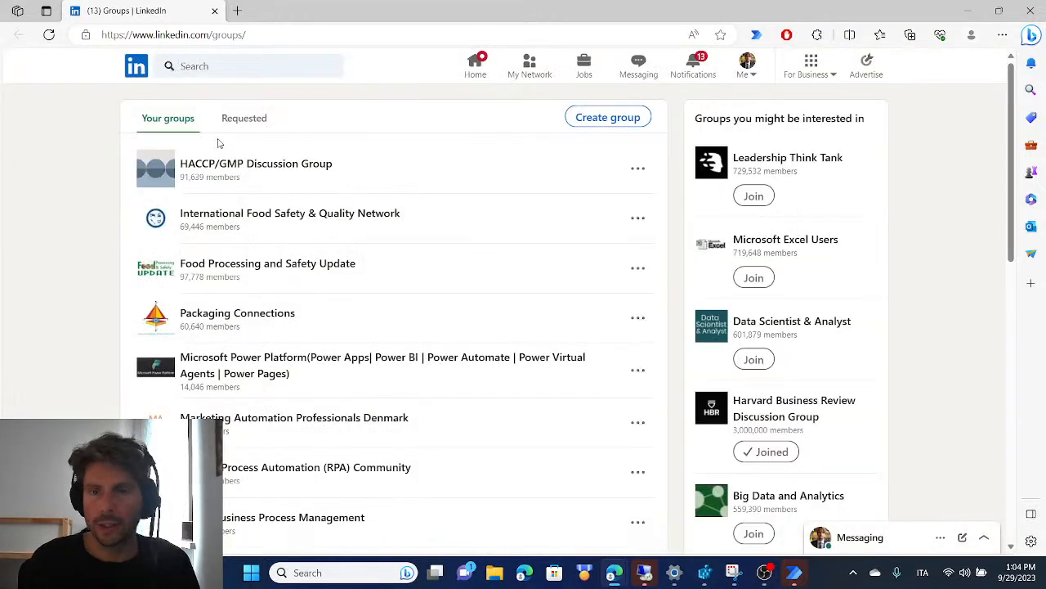
mouse_move(799, 576)
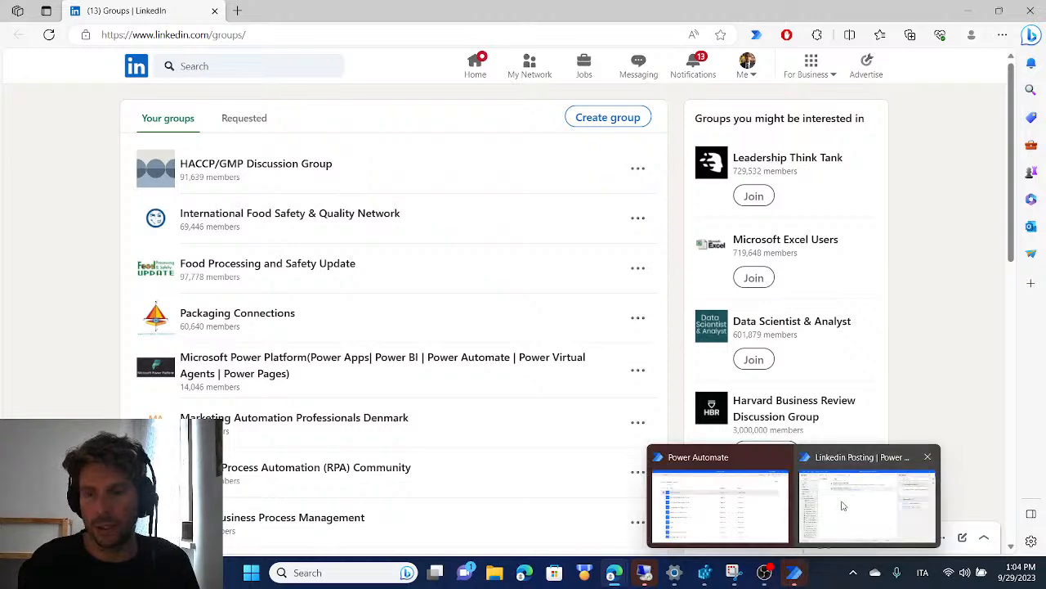
click(867, 499)
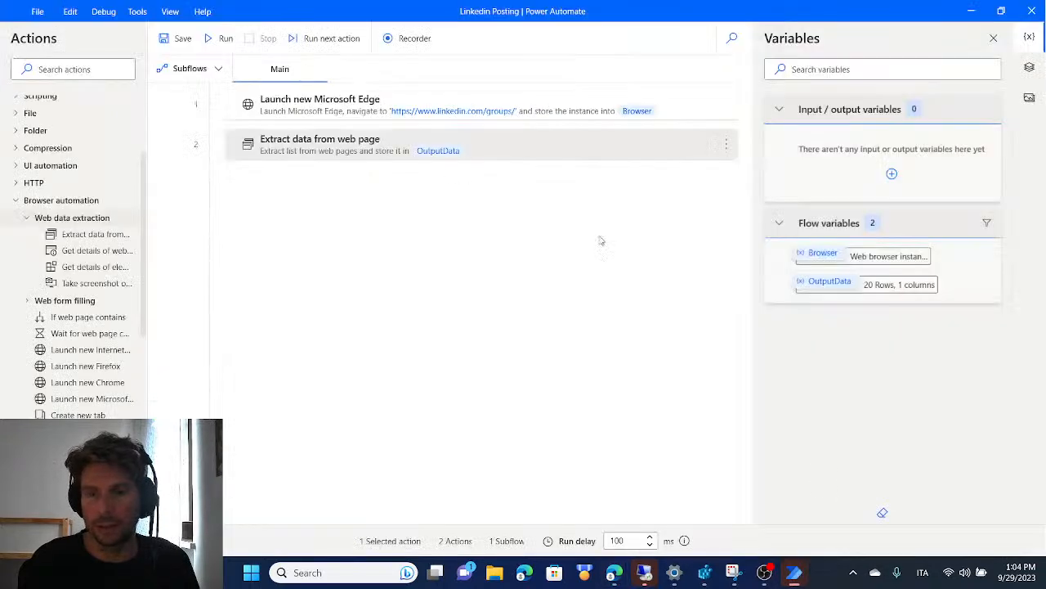
double_click(828, 282)
scroll(335, 229, down, 4)
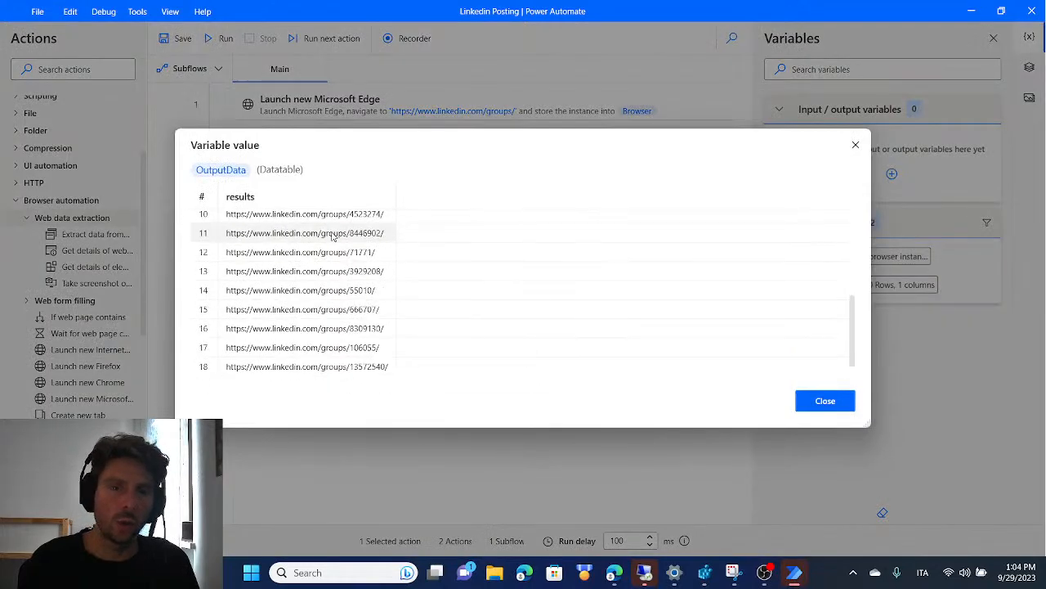
click(848, 400)
Try Excel spreadsheet as the store data mode of the Extract data from web page action, restore Variable, and save
double_click(357, 143)
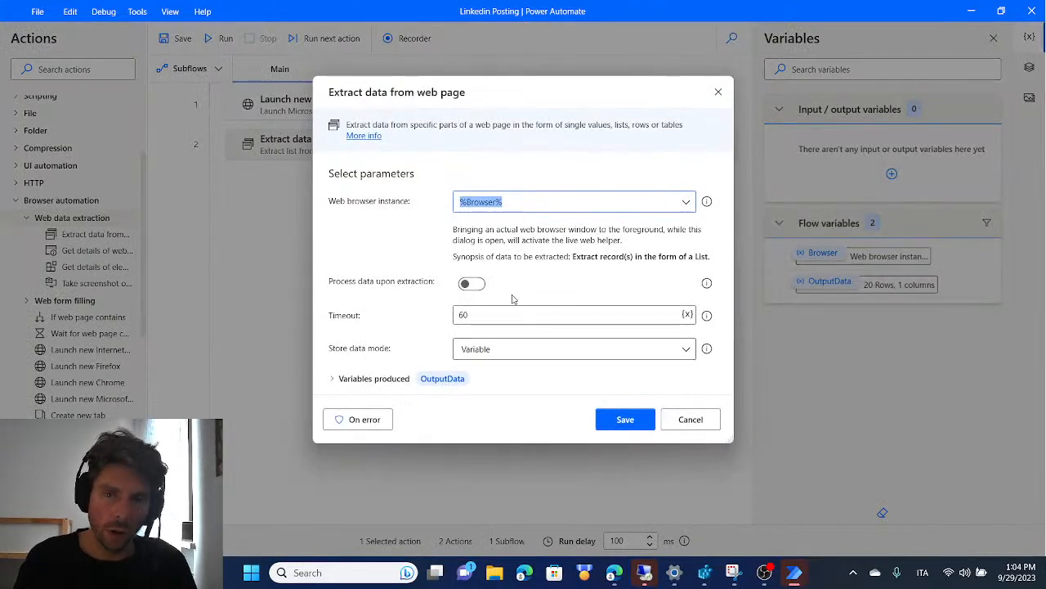
click(718, 91)
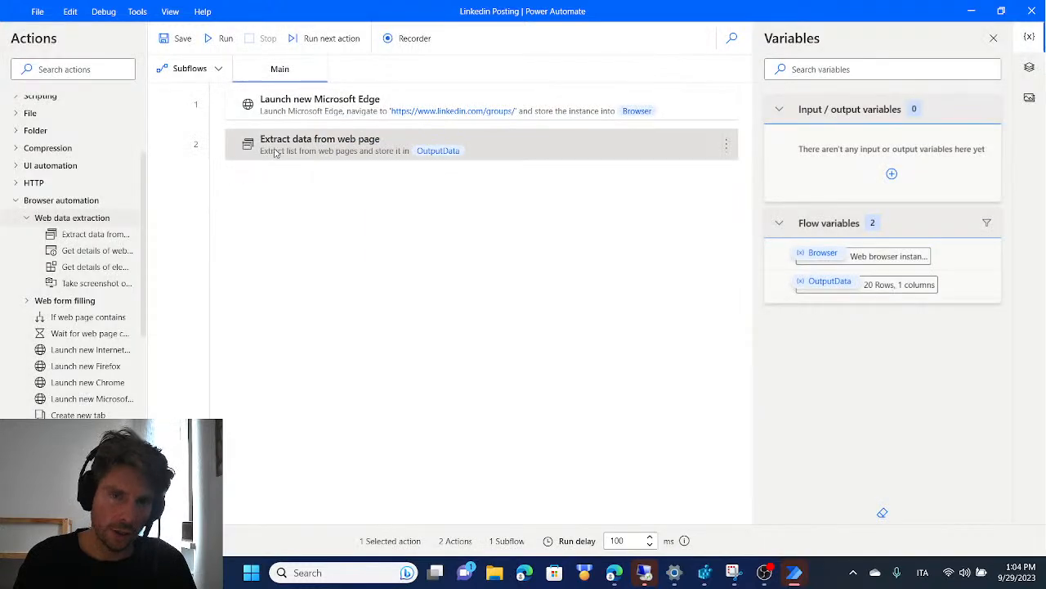
double_click(366, 146)
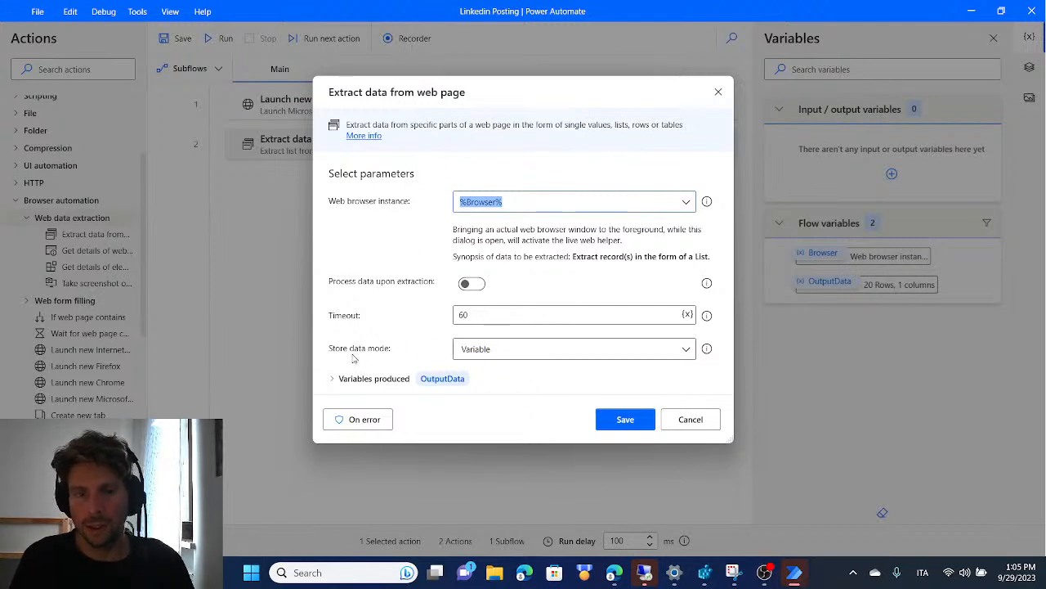
click(553, 348)
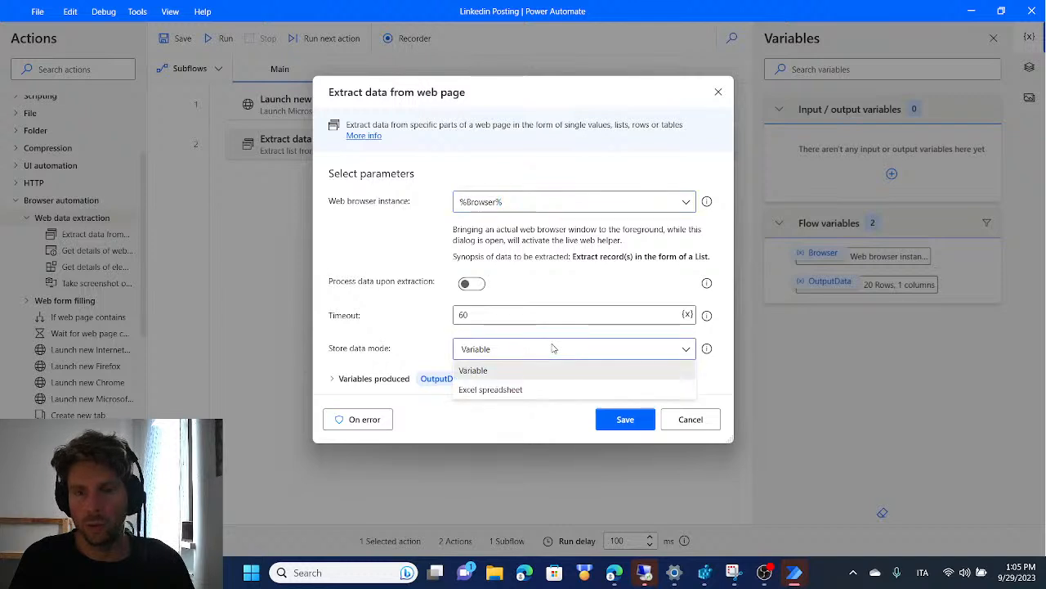
click(513, 390)
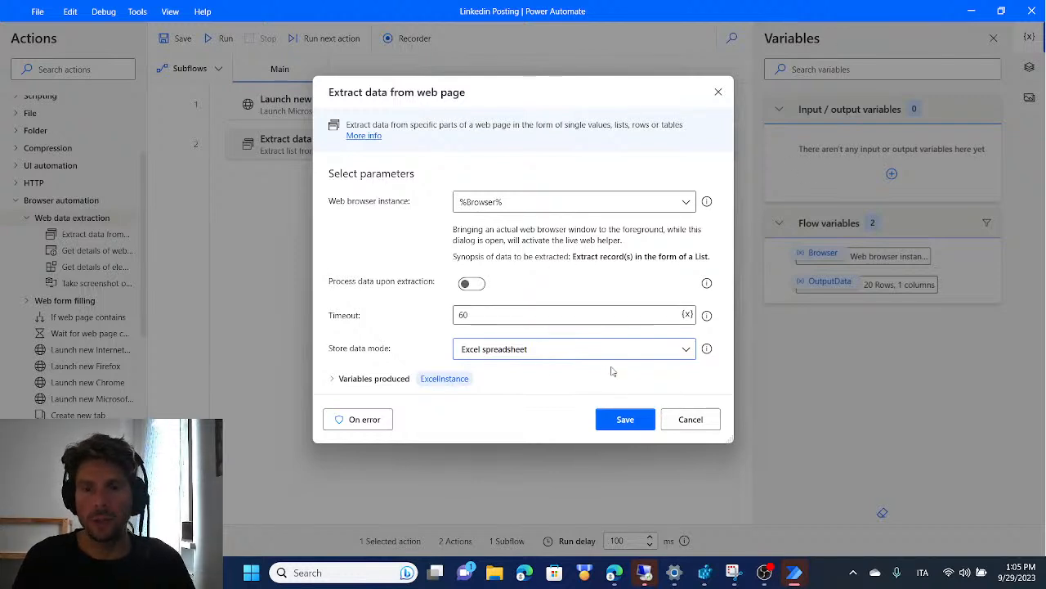
click(575, 350)
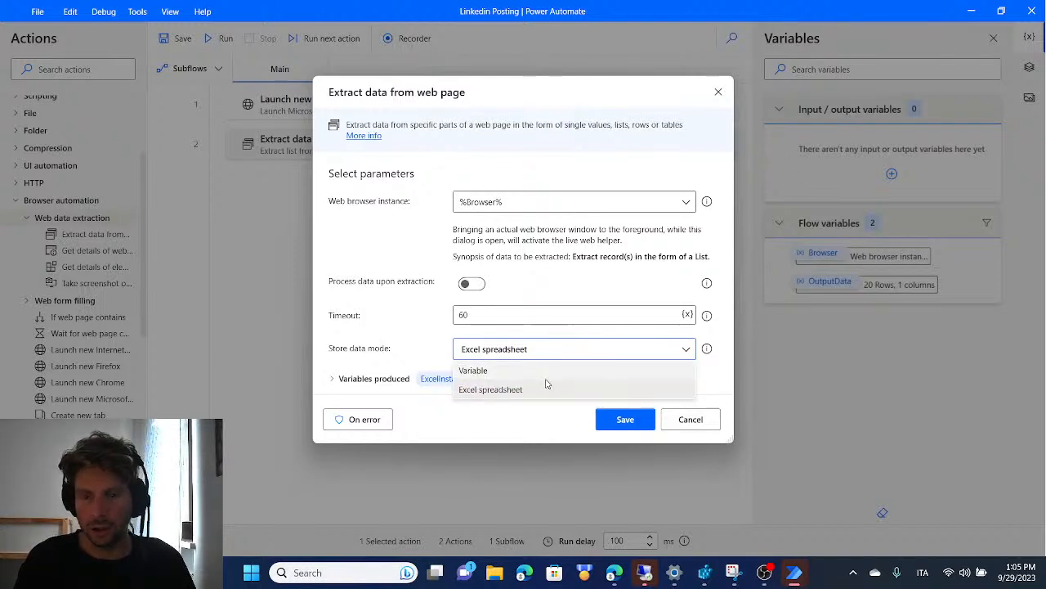
click(546, 376)
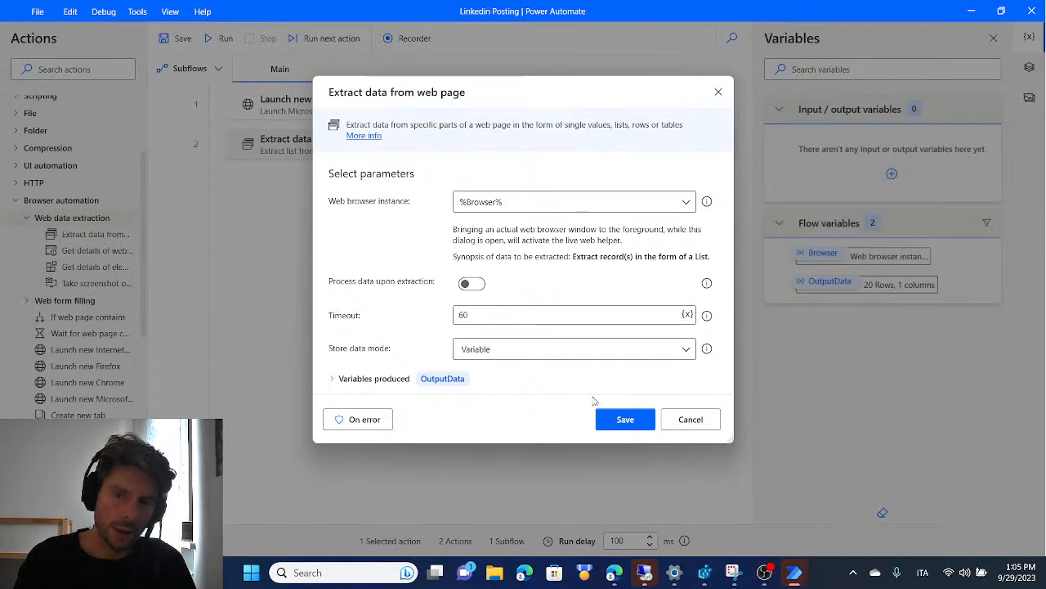
click(625, 419)
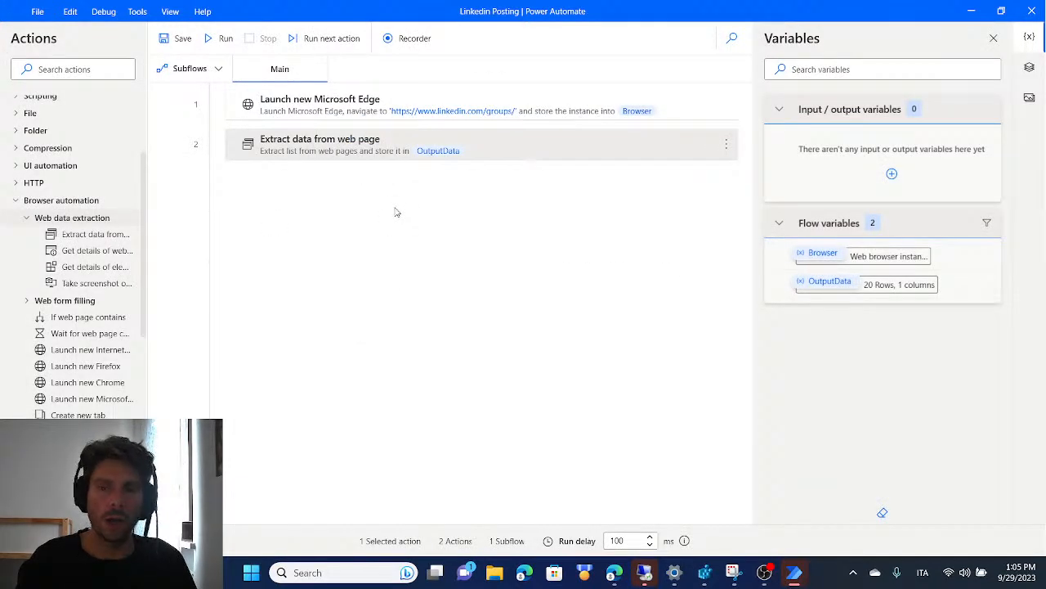
In Edge, open the HACCP/GMP Discussion Group and view its new-post form, then close the form and return to Power Automate
key(alt+Tab)
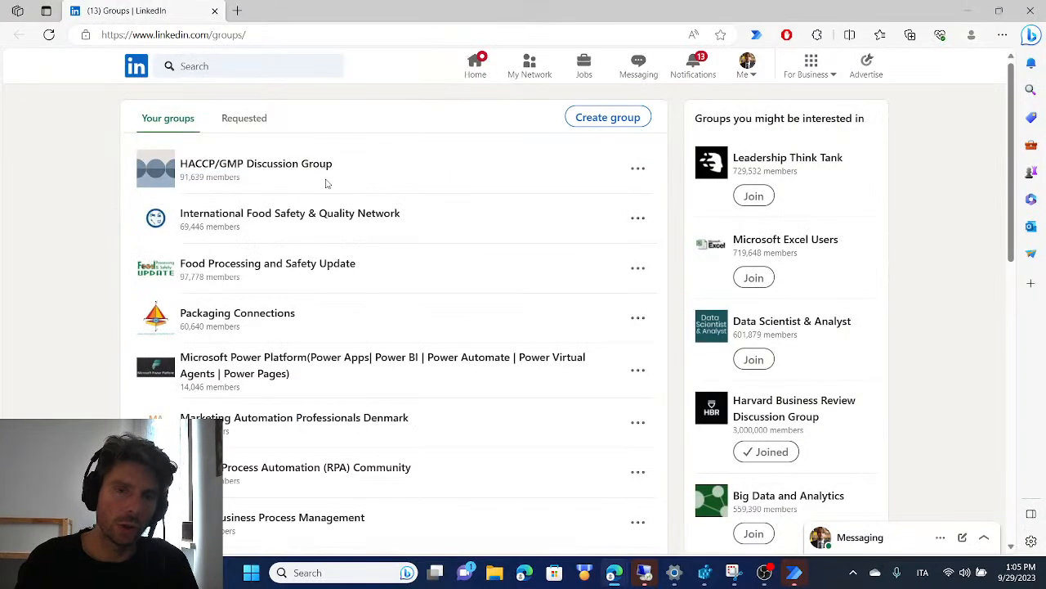
click(286, 168)
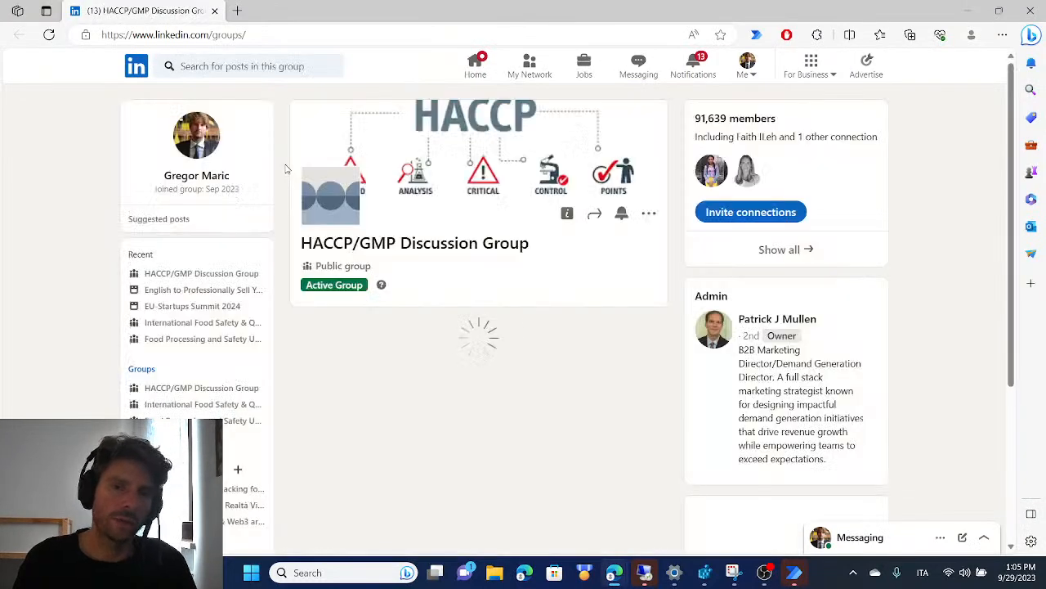
click(440, 344)
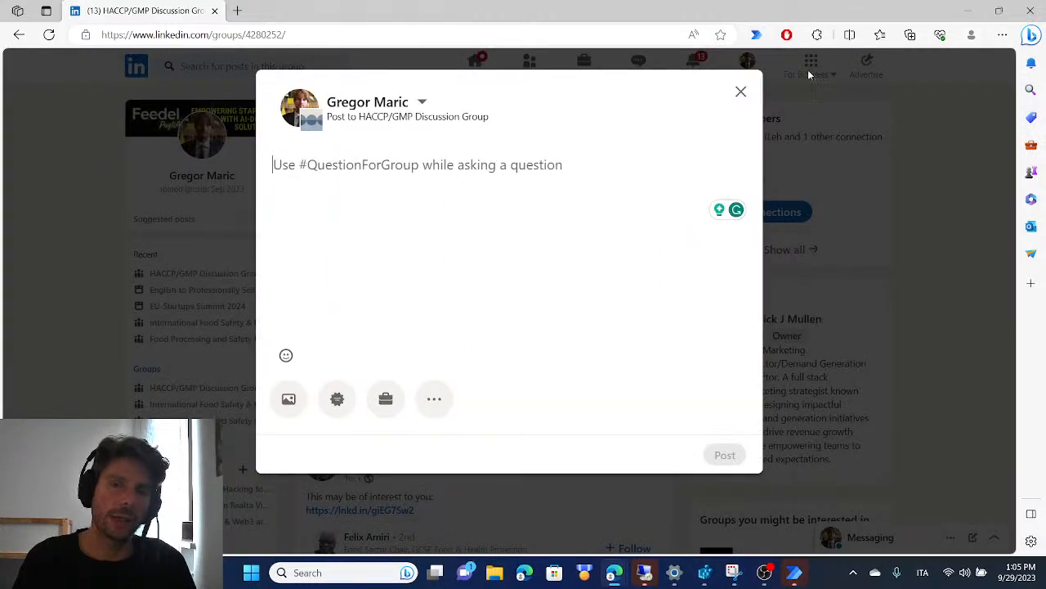
click(741, 90)
key(alt+Tab)
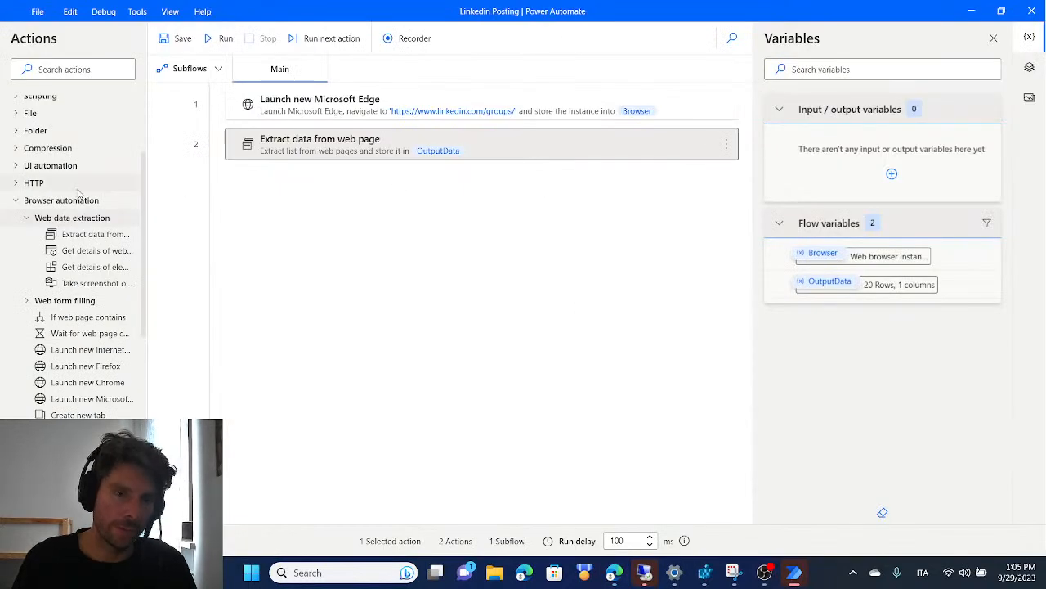
Inspect the variable produced by the Launch new Microsoft Edge action and leave its settings without saving
click(14, 204)
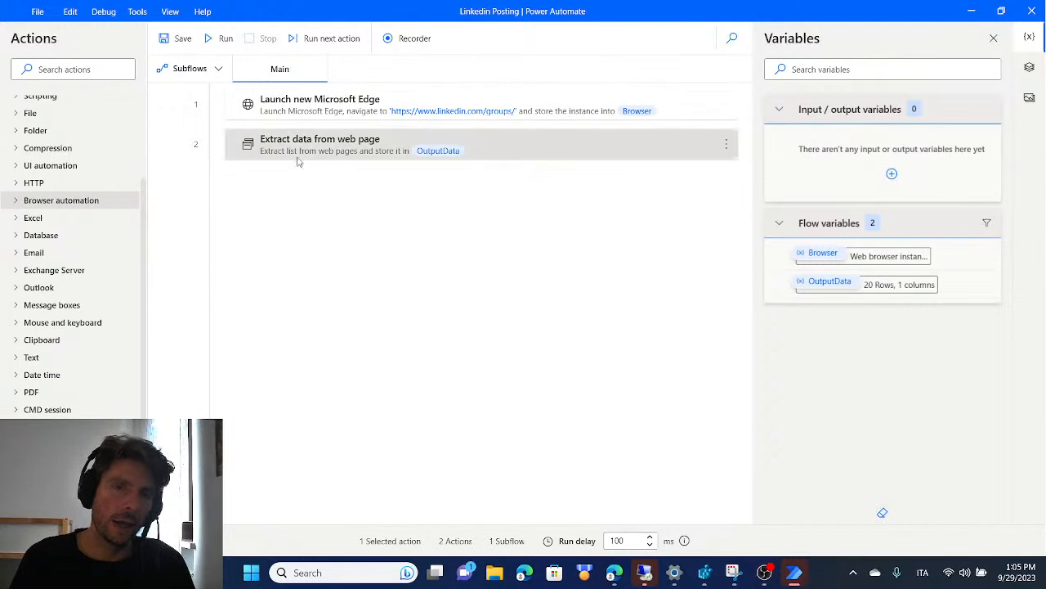
double_click(299, 108)
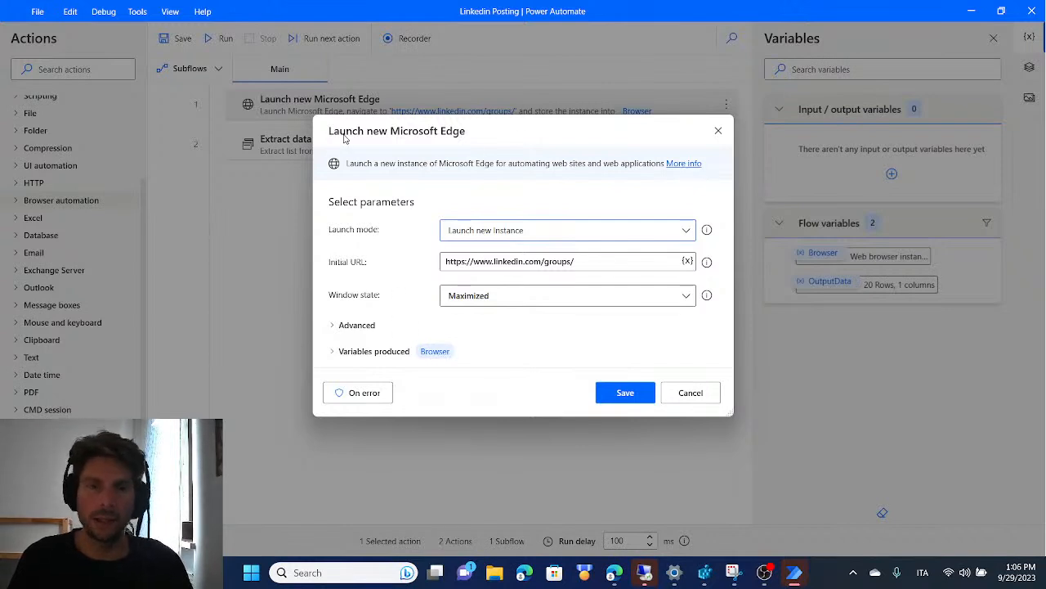
click(335, 351)
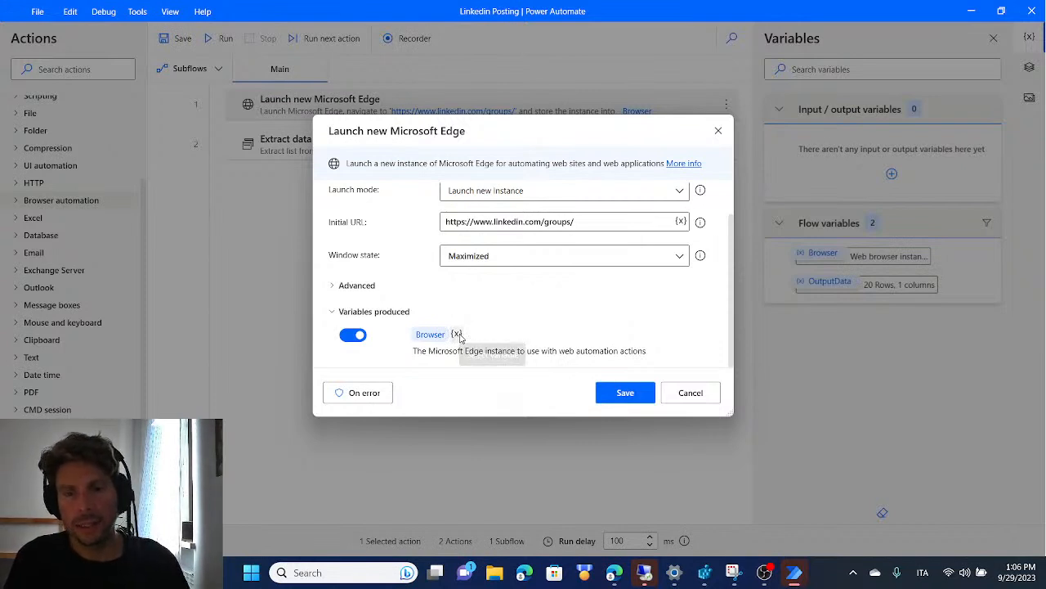
click(458, 335)
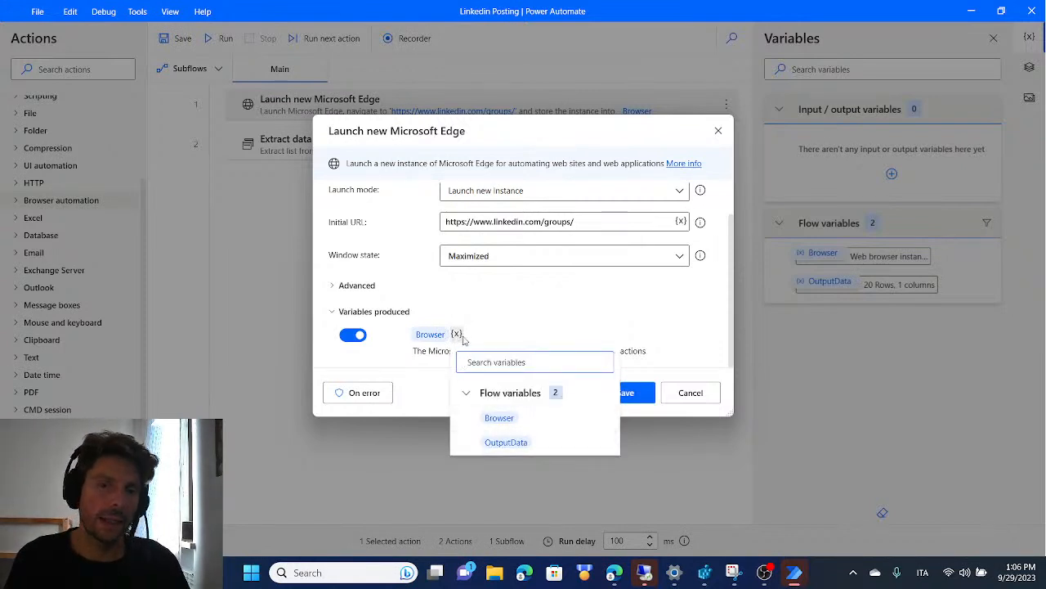
click(710, 398)
click(707, 394)
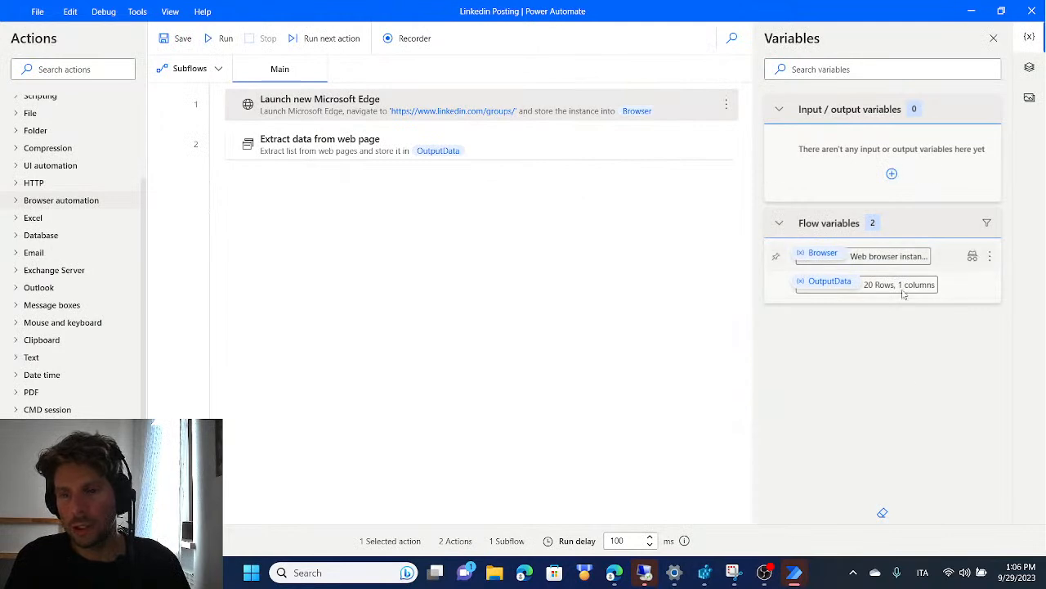
Review the rows of the OutputData variable and the settings of the Extract data from web page action that produces it
double_click(835, 285)
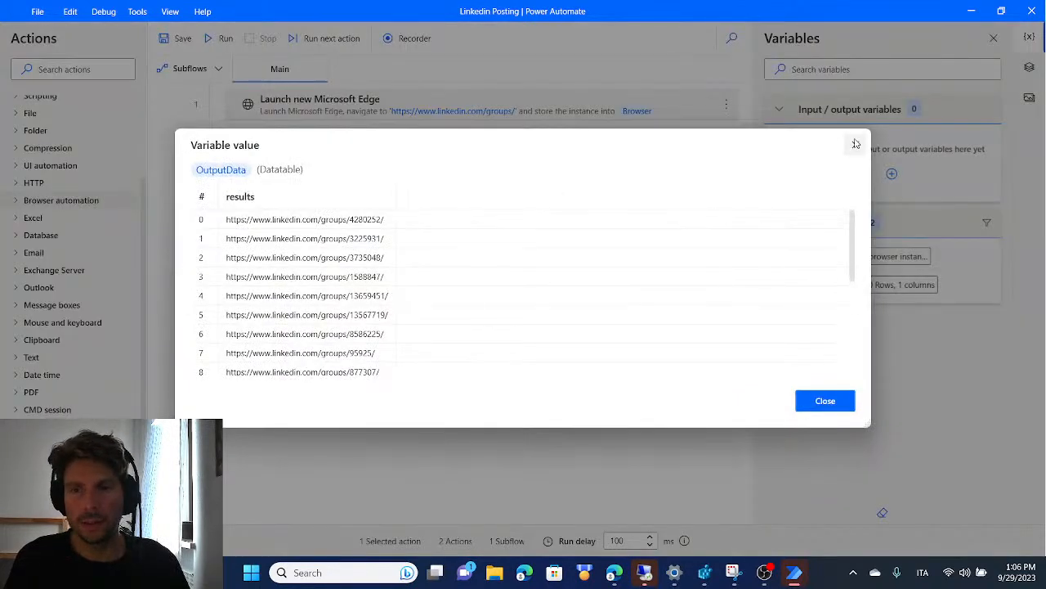
click(852, 145)
double_click(382, 142)
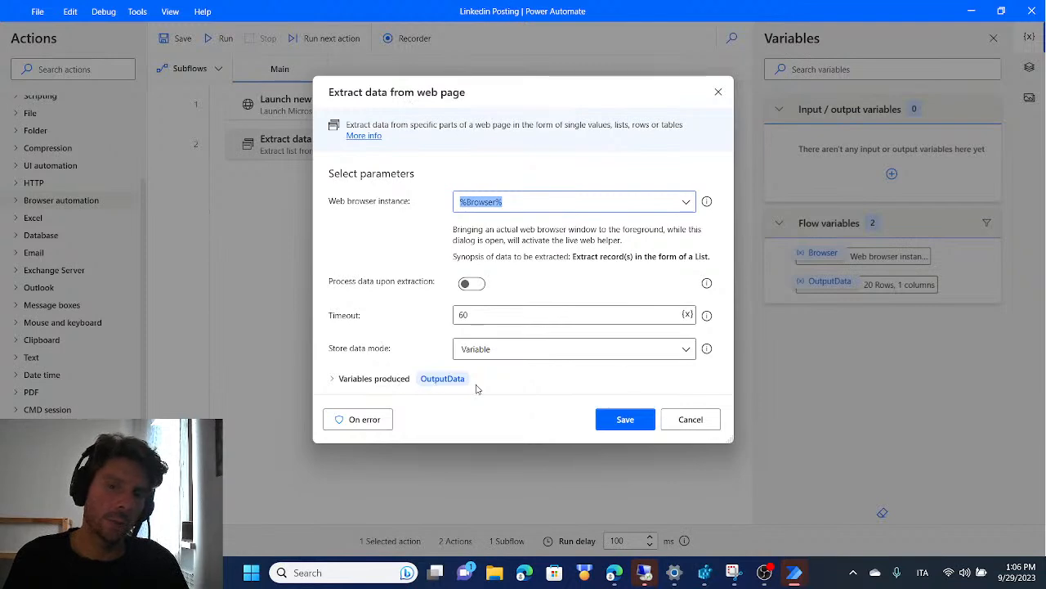
click(701, 419)
double_click(830, 281)
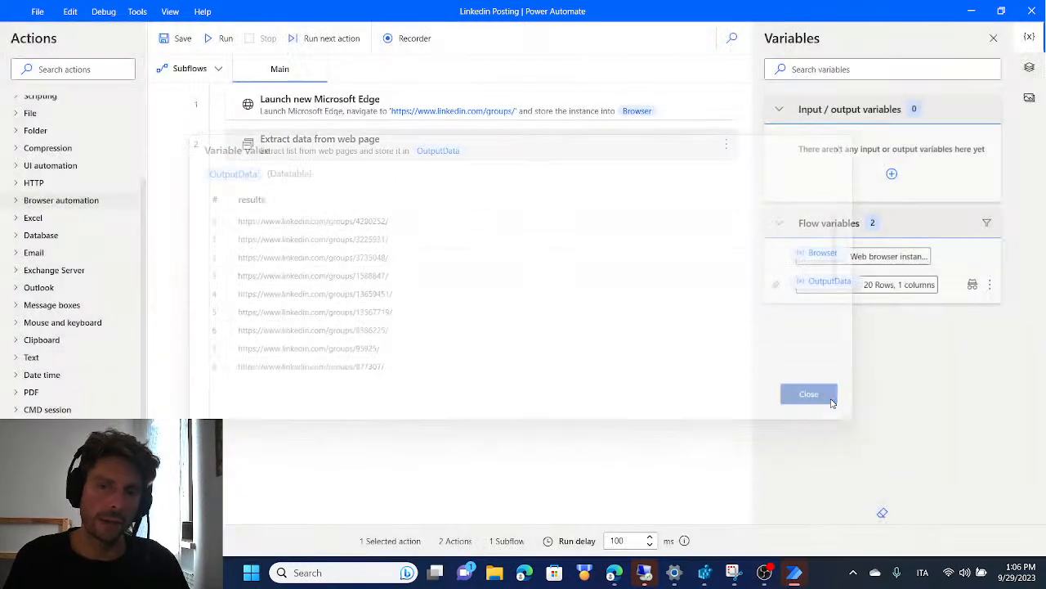
click(824, 400)
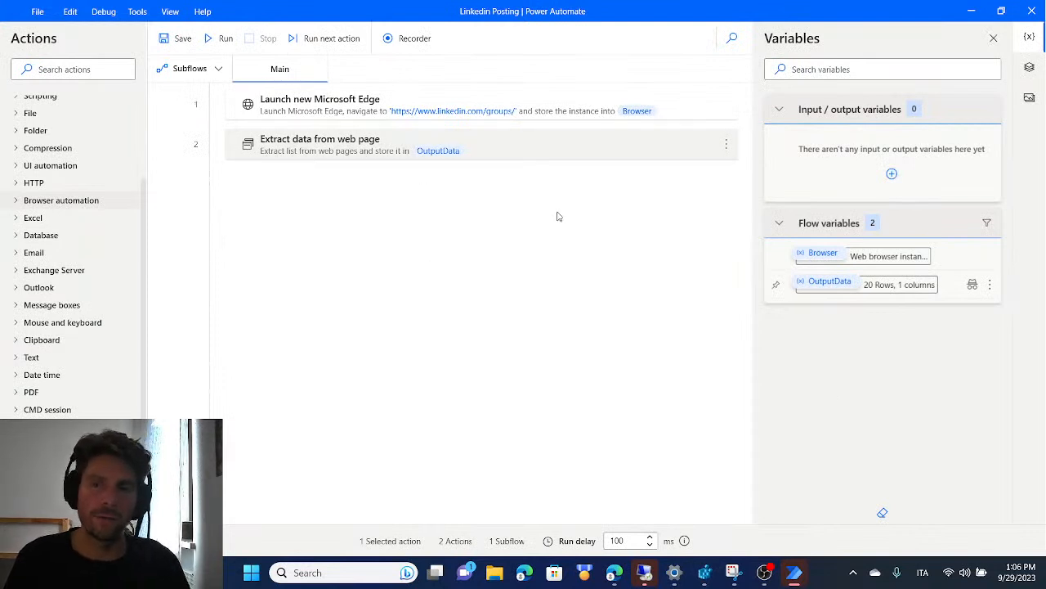
click(349, 196)
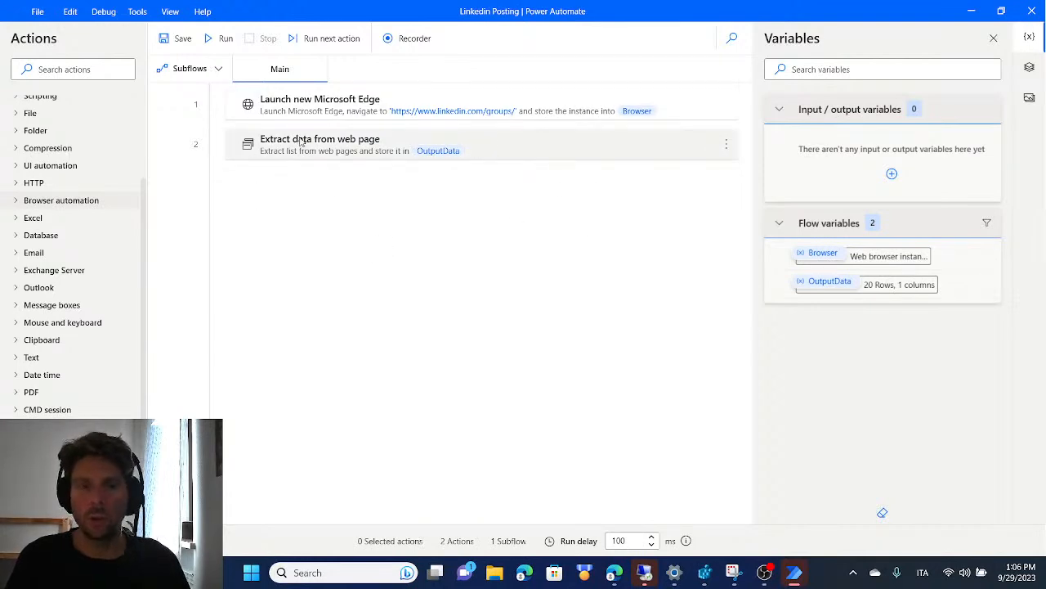
key(alt+Tab)
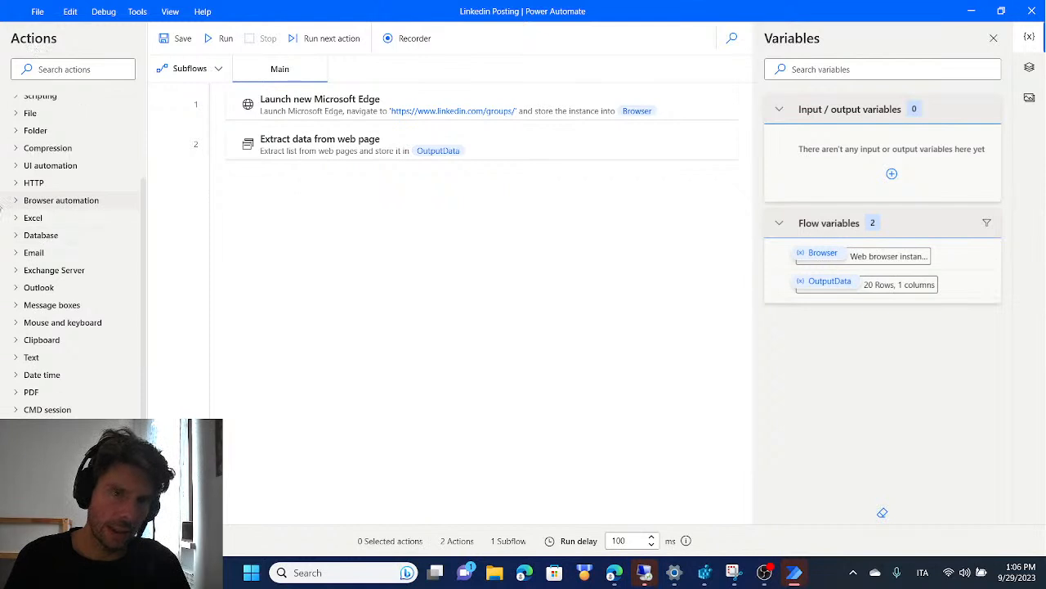
Add a For each loop after the data extraction that iterates over OutputData and stores each item into CurrentItem
scroll(113, 211, up, 4)
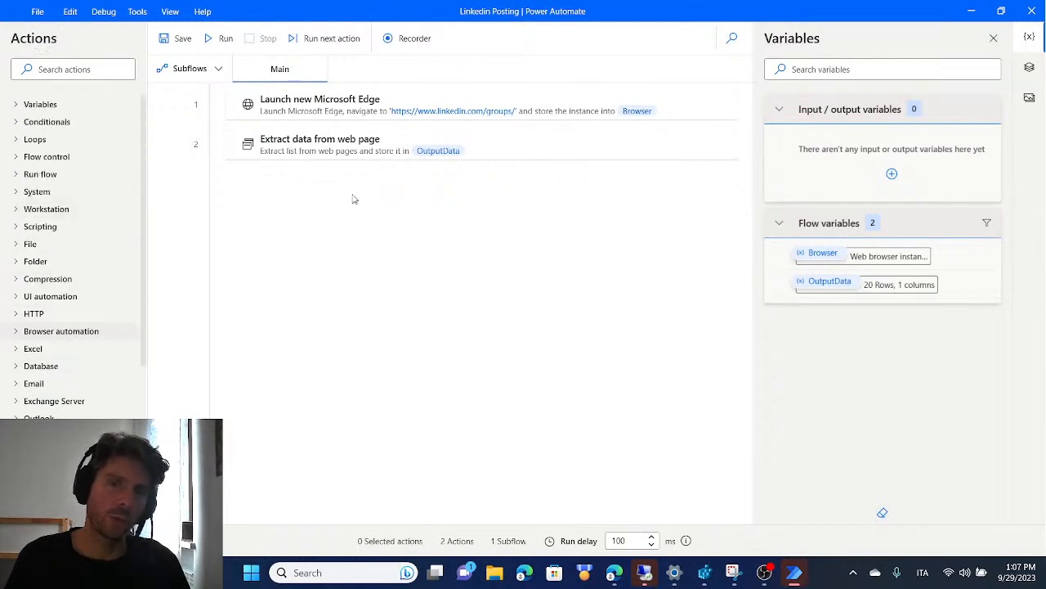
click(17, 140)
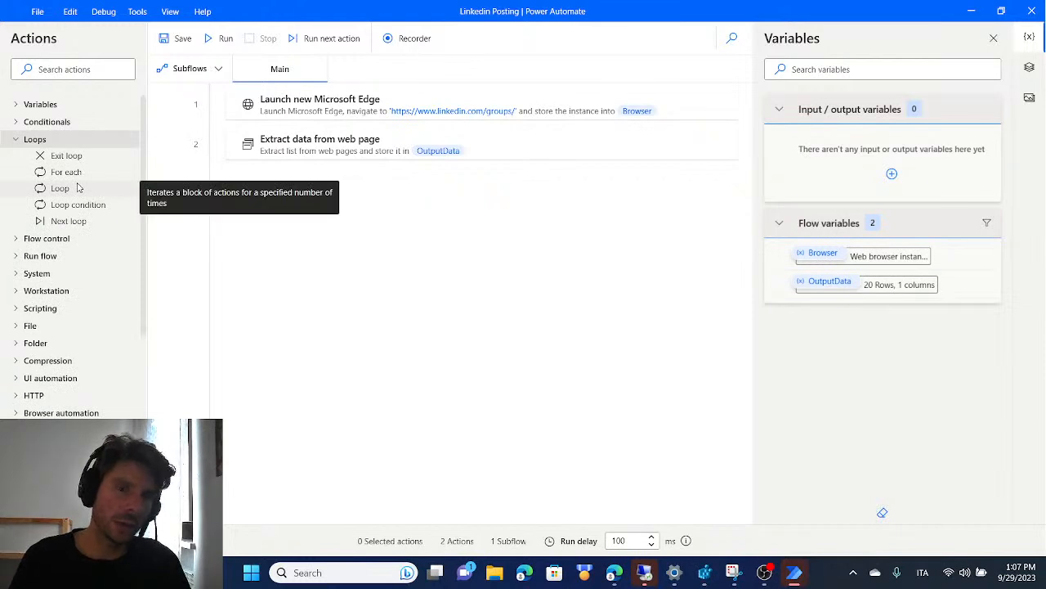
drag(65, 171, 372, 200)
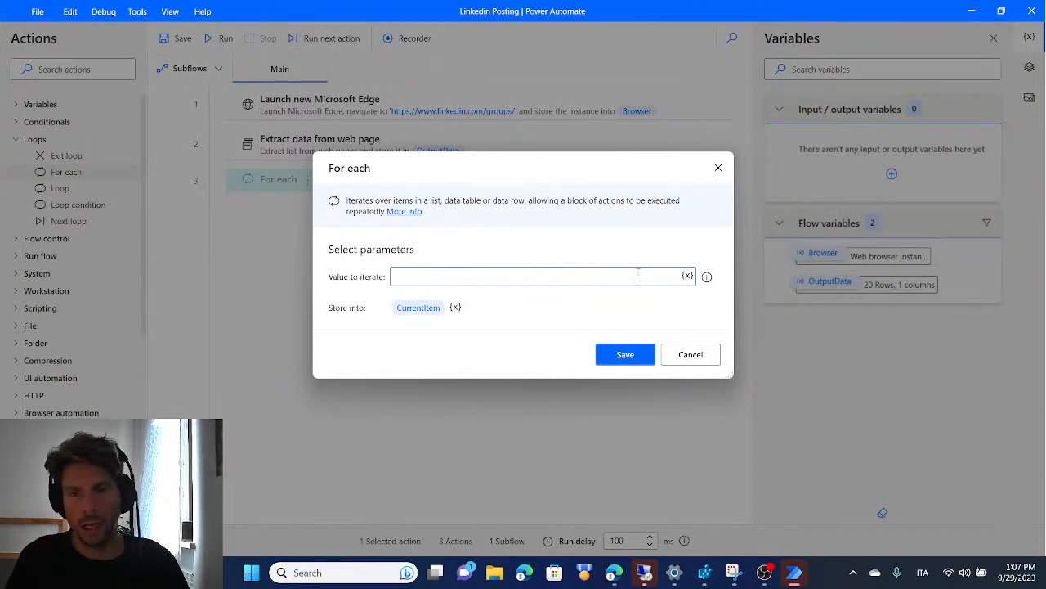
click(688, 276)
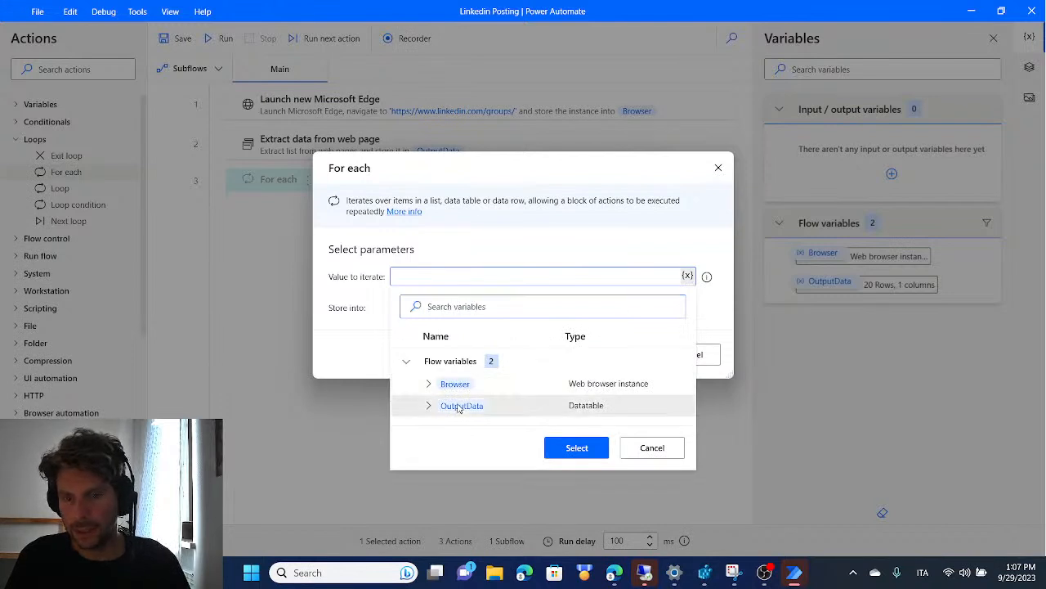
click(590, 448)
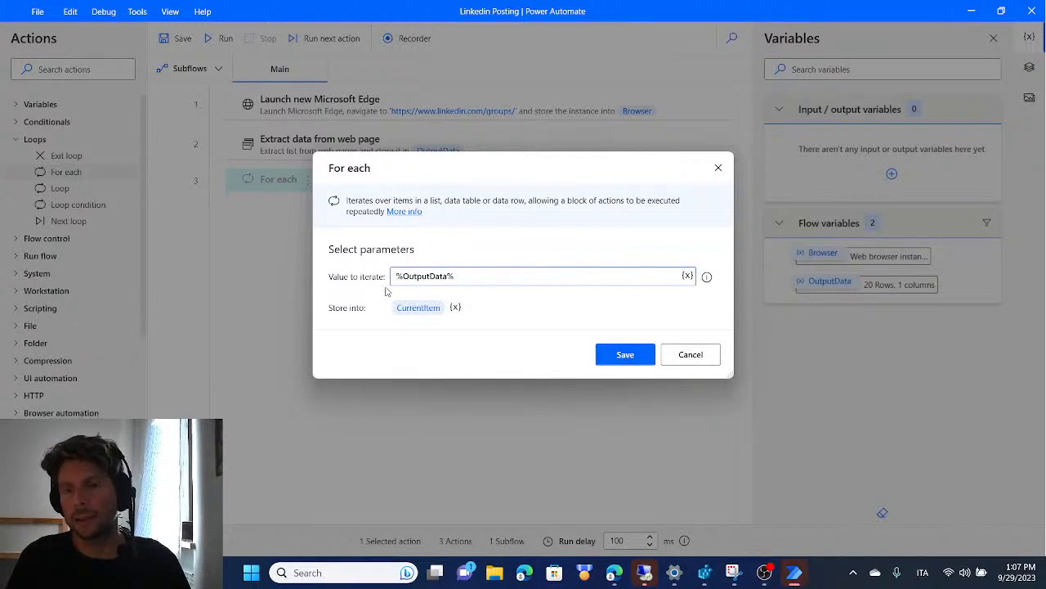
click(626, 354)
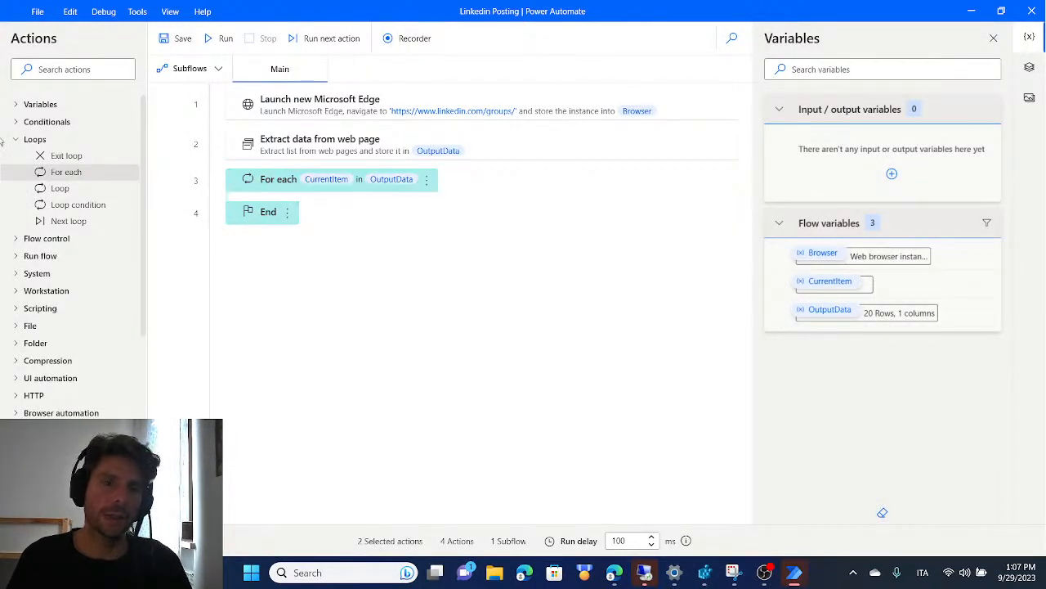
click(14, 140)
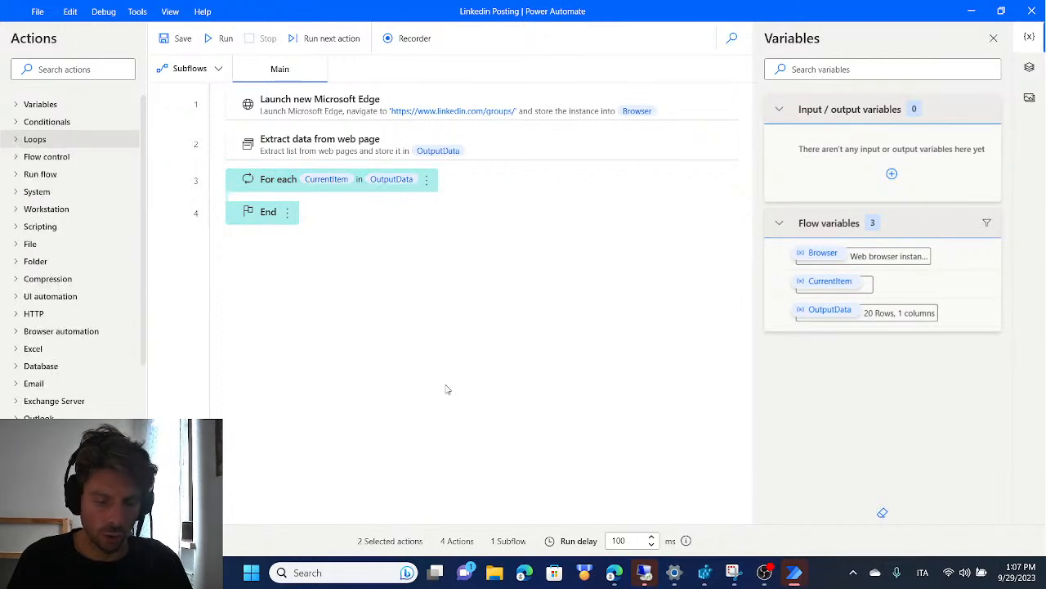
In Edge, go back from the HACCP/GMP Discussion Group to the LinkedIn groups list and return to Power Automate
key(alt+Tab)
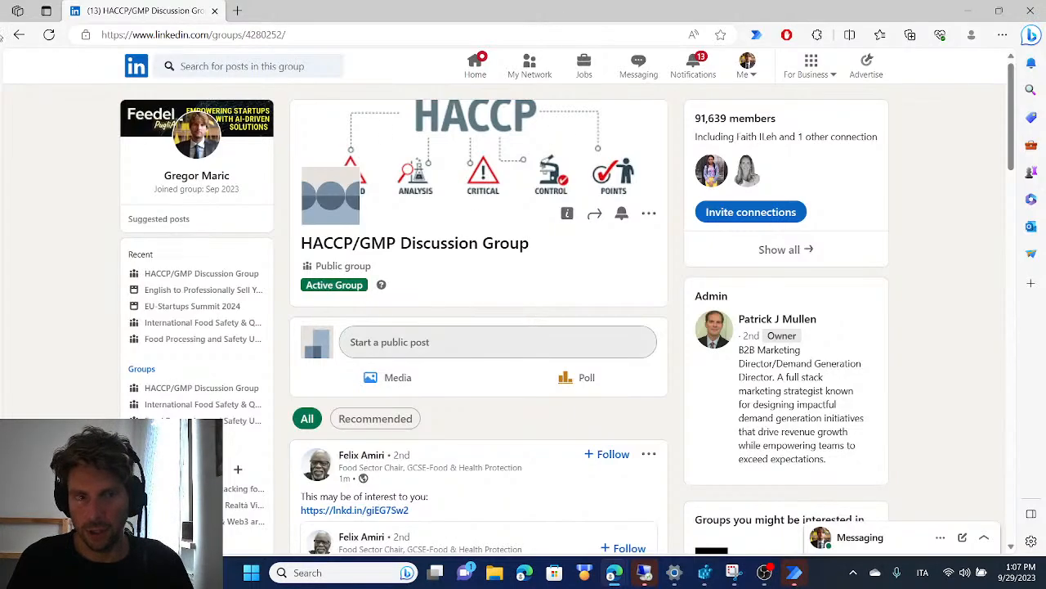
click(19, 34)
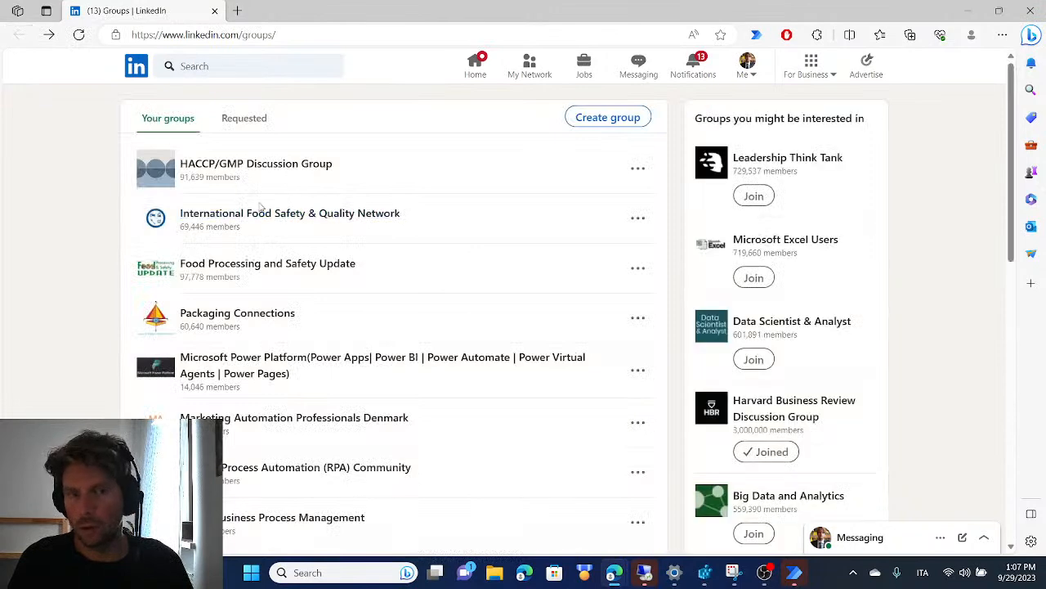
key(alt+Tab)
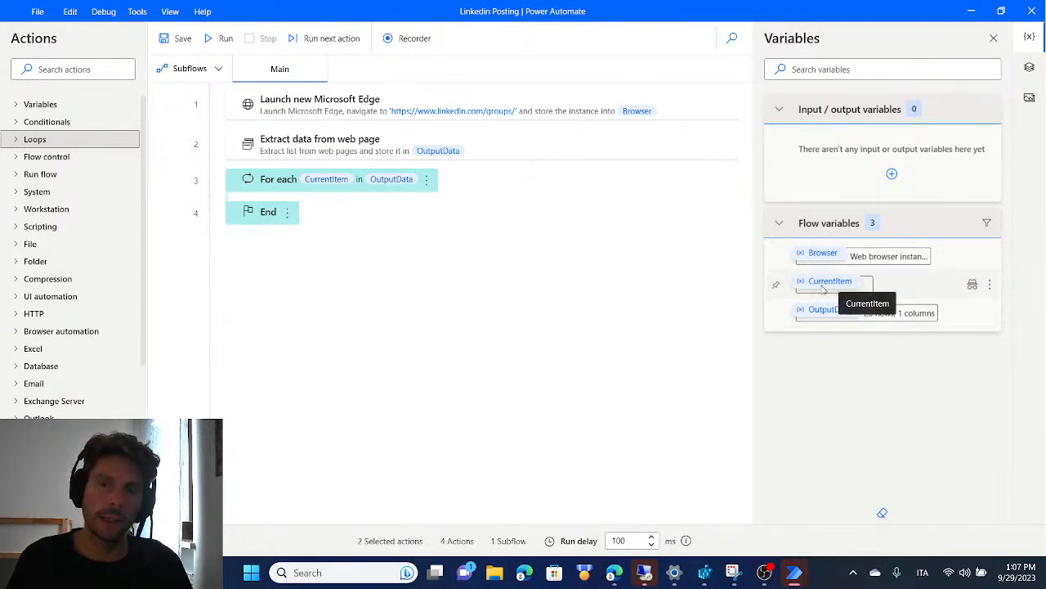
Review the For each loop's settings and the group links stored in the OutputData variable
double_click(273, 182)
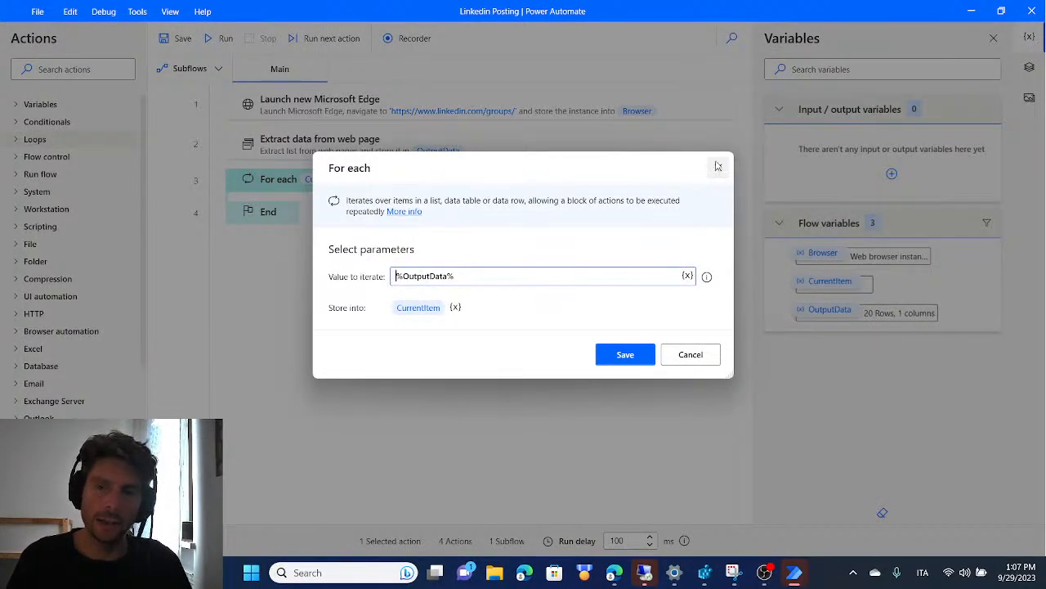
click(719, 167)
double_click(830, 311)
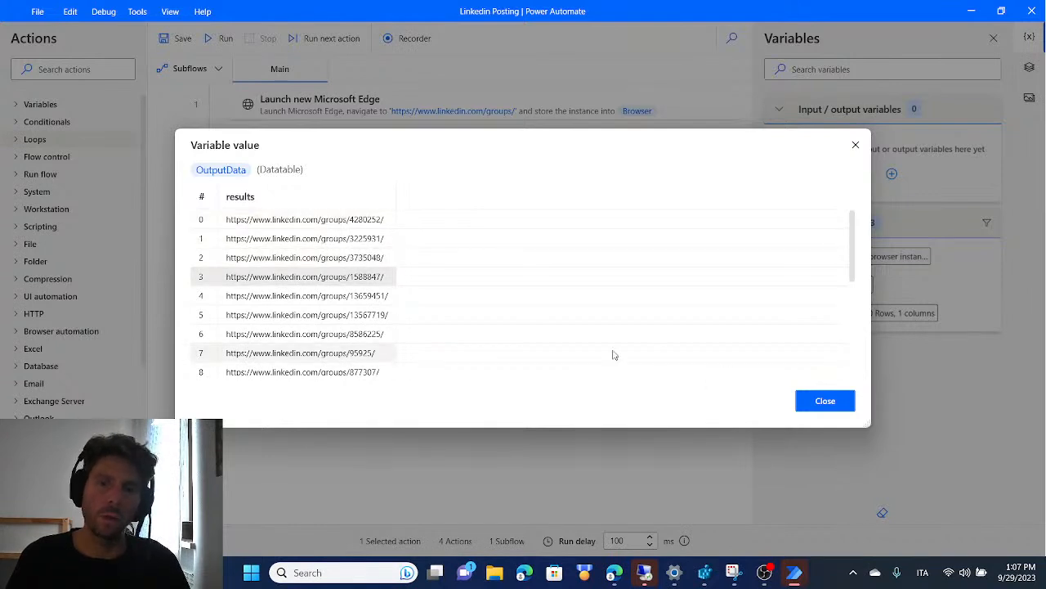
click(824, 401)
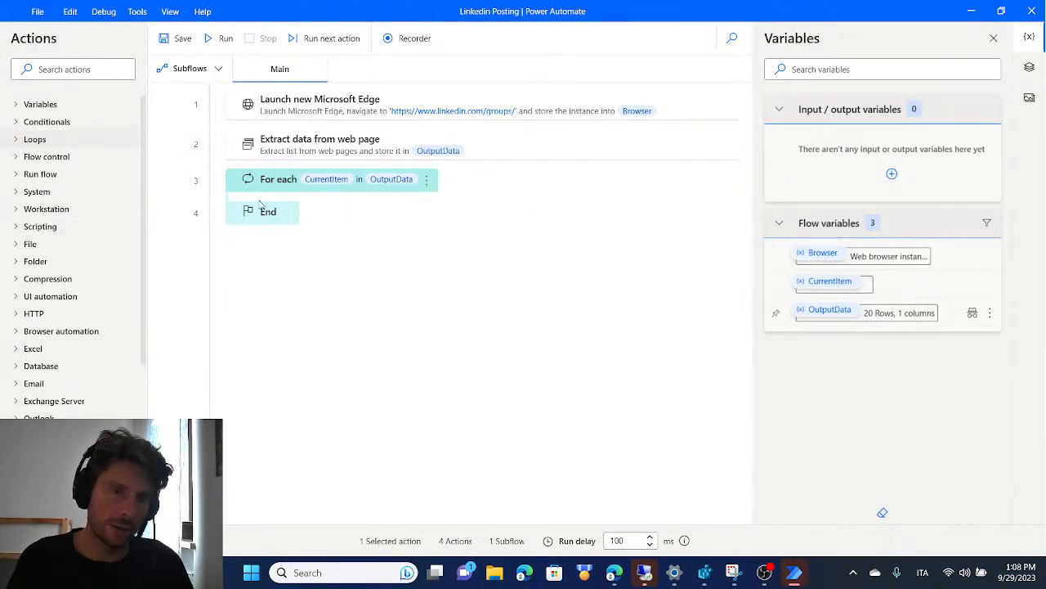
Add a Go to web page action inside the For each loop, navigating the Browser instance to the CurrentItem URL
scroll(49, 215, down, 3)
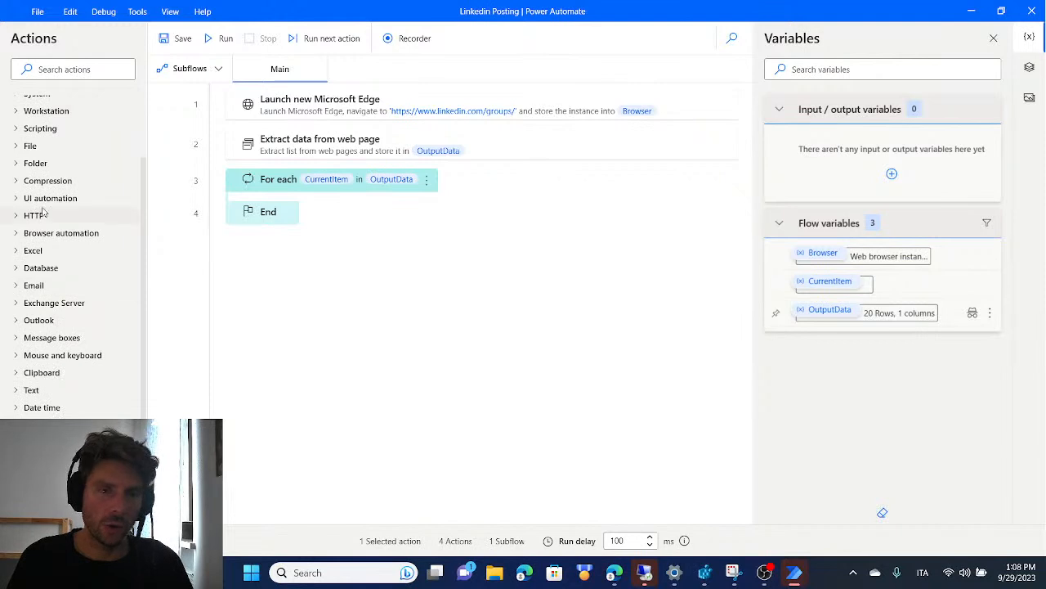
click(15, 234)
scroll(50, 304, down, 1)
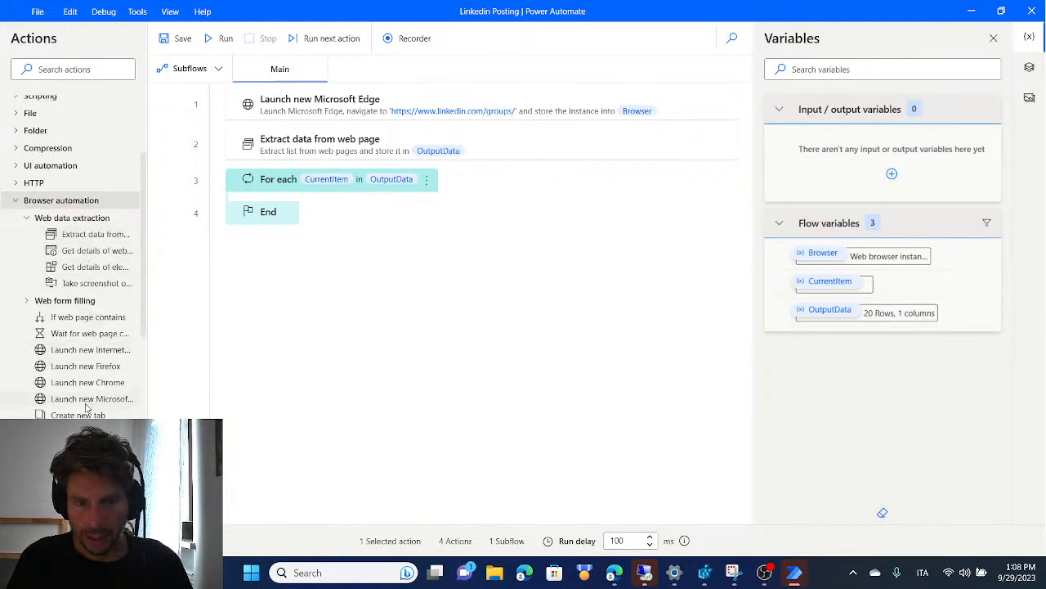
scroll(40, 398, down, 3)
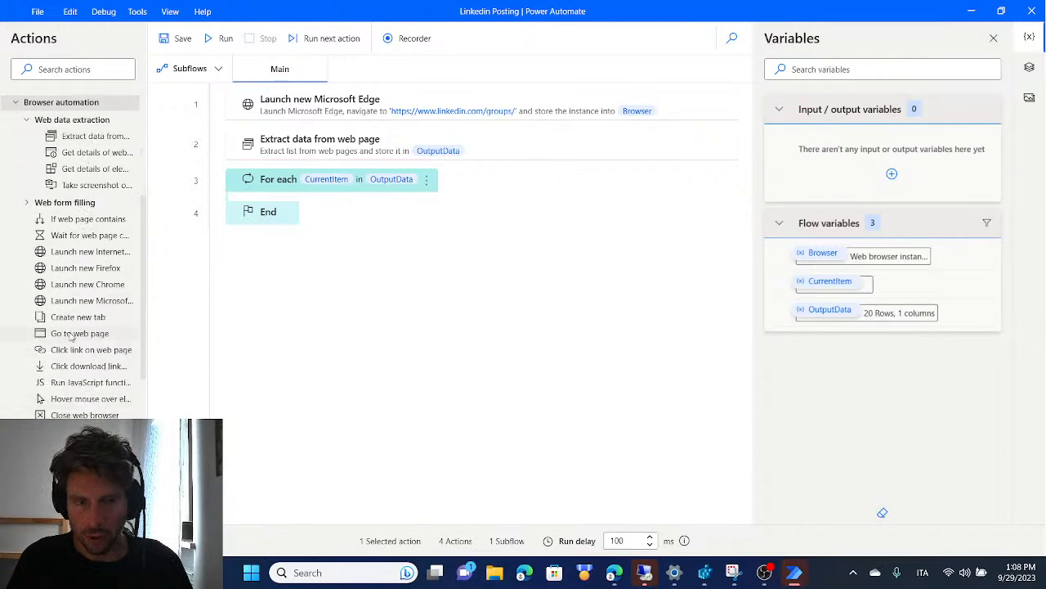
drag(100, 342, 369, 208)
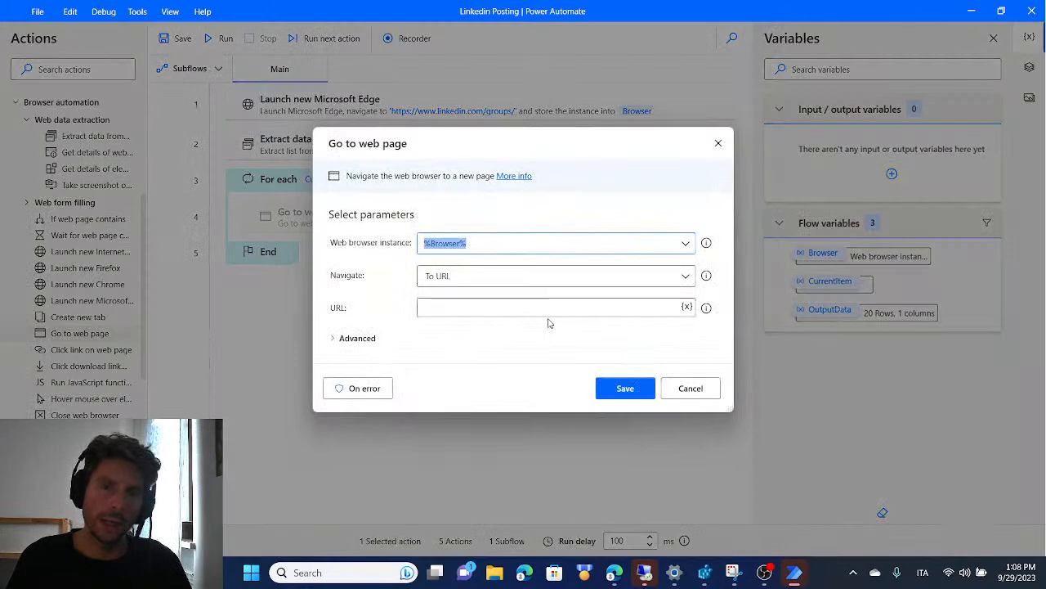
click(553, 306)
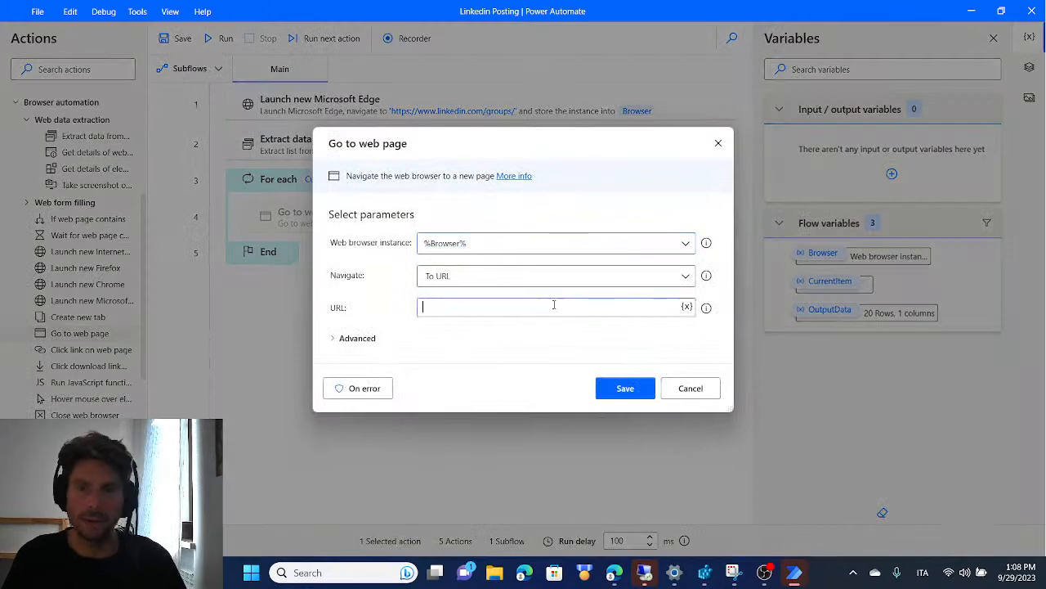
click(687, 306)
click(499, 438)
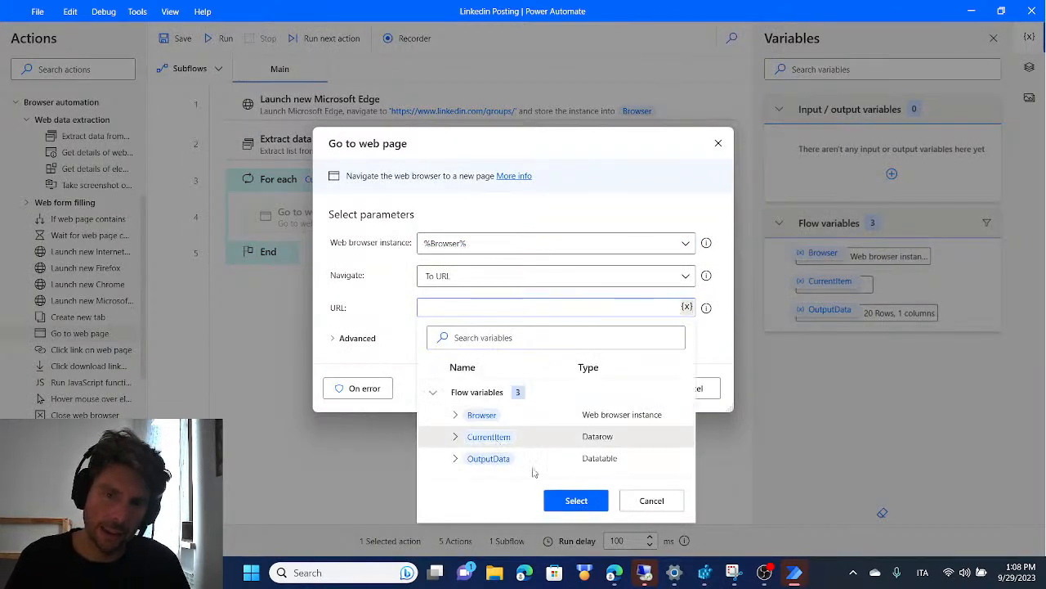
click(572, 500)
click(627, 386)
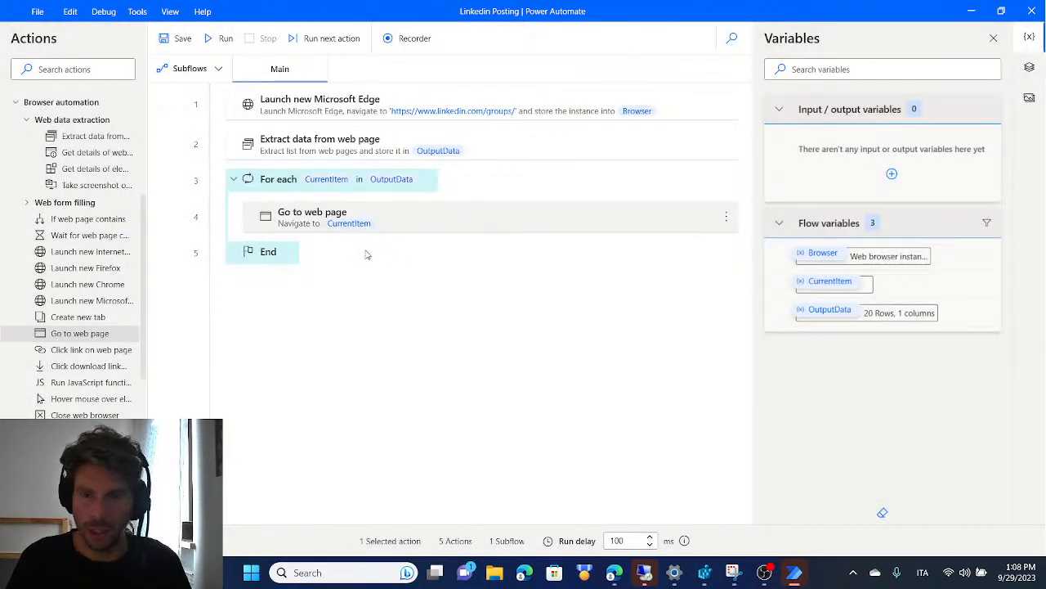
Run the flow to test it looping through the group pages in Edge, then stop the run from Power Automate
key(alt+Tab)
key(alt+Tab)
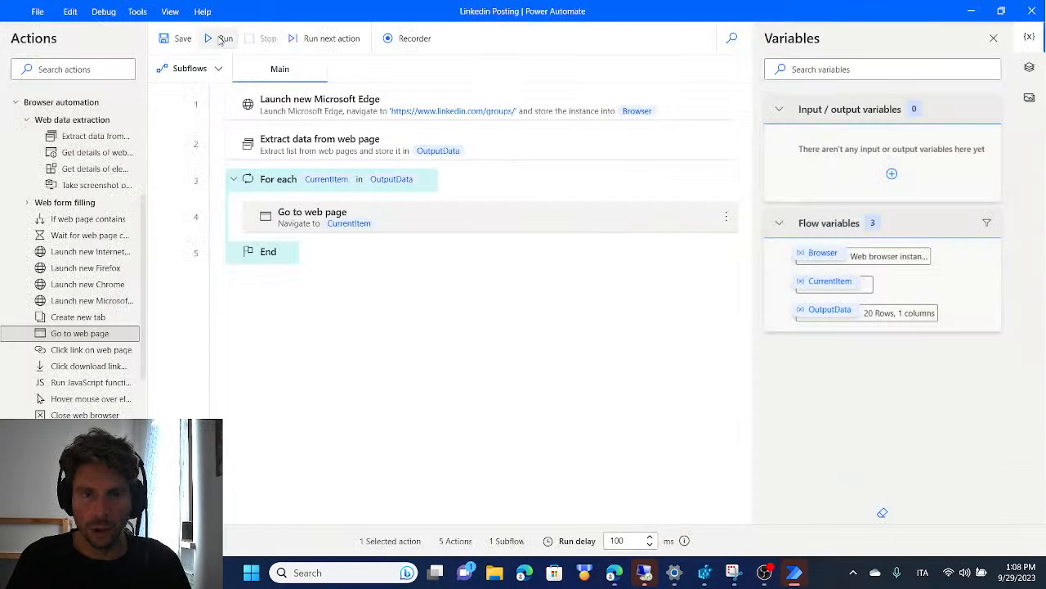
click(219, 40)
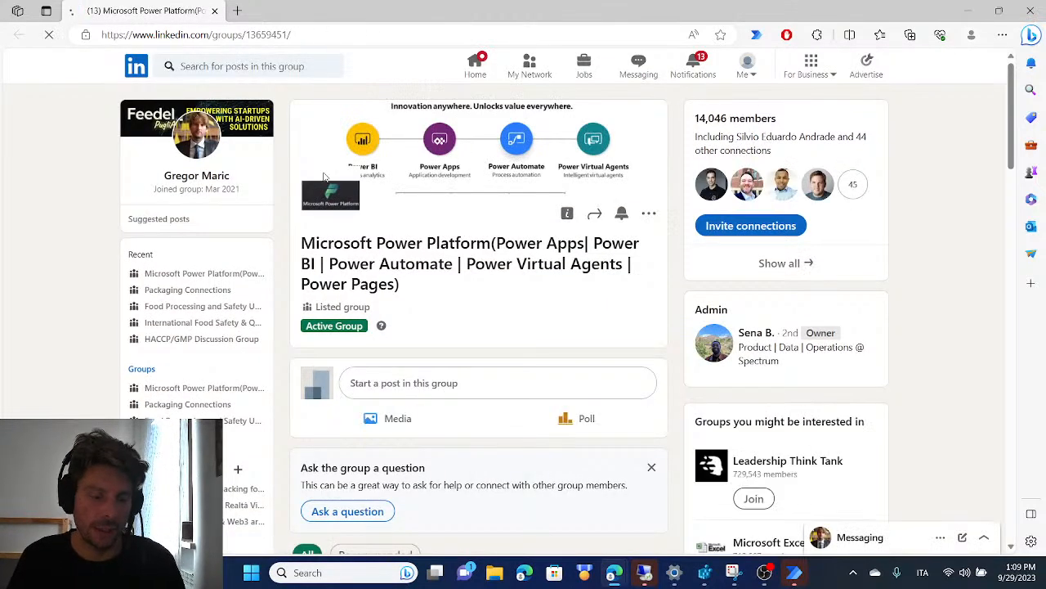
mouse_move(811, 585)
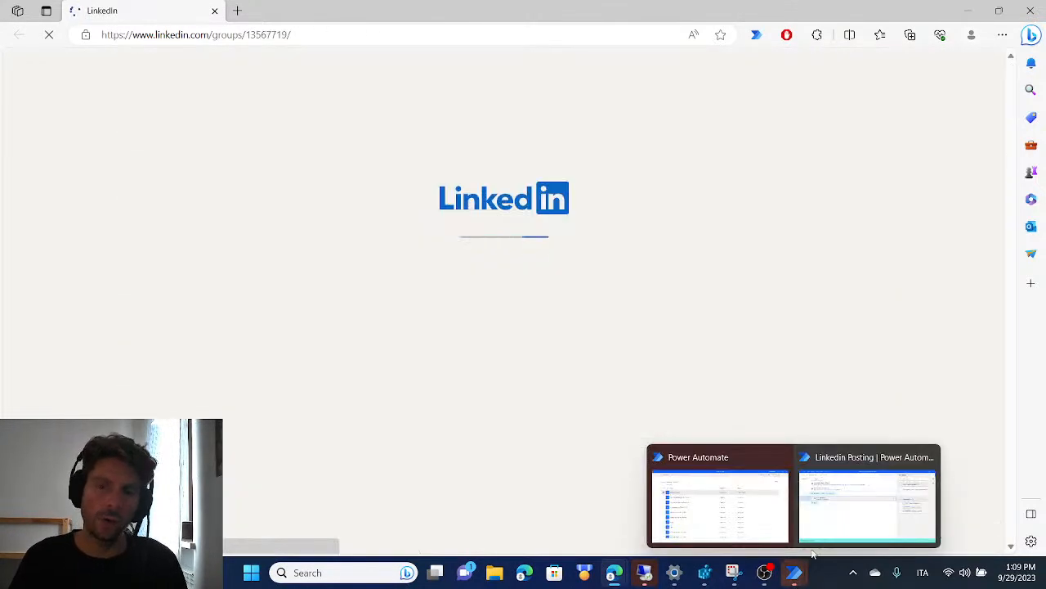
click(869, 499)
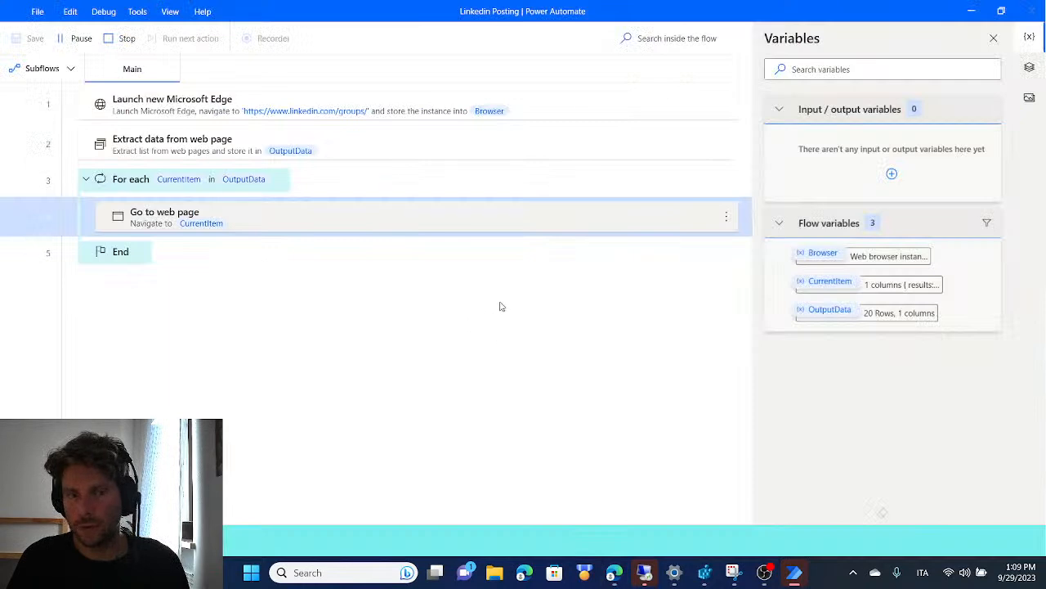
click(124, 38)
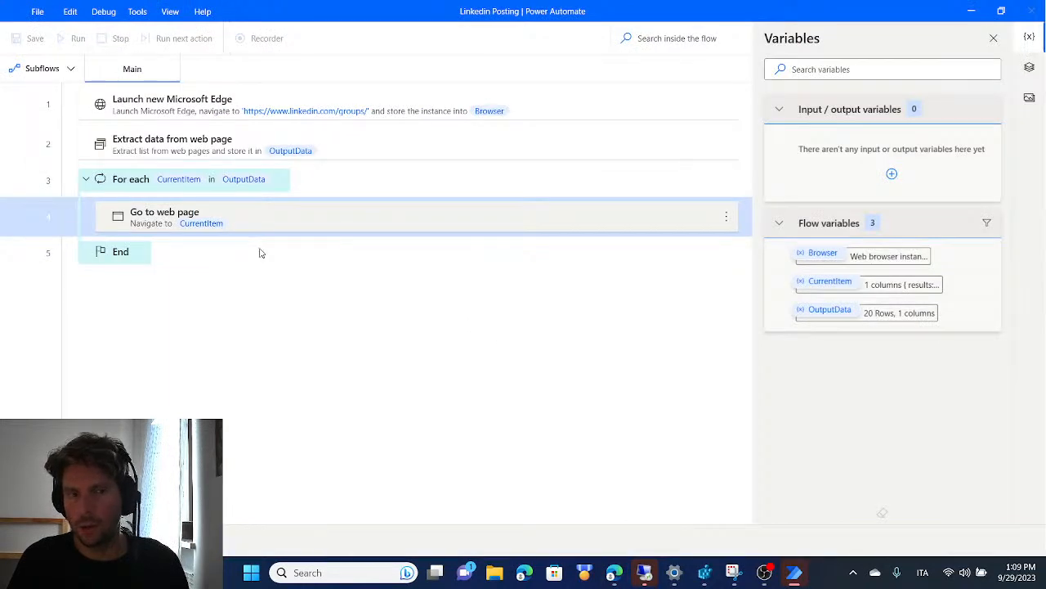
In Edge, examine how the RPA Community group's new-post form opens and closes, leave it without posting, and return to Power Automate
key(alt+Tab)
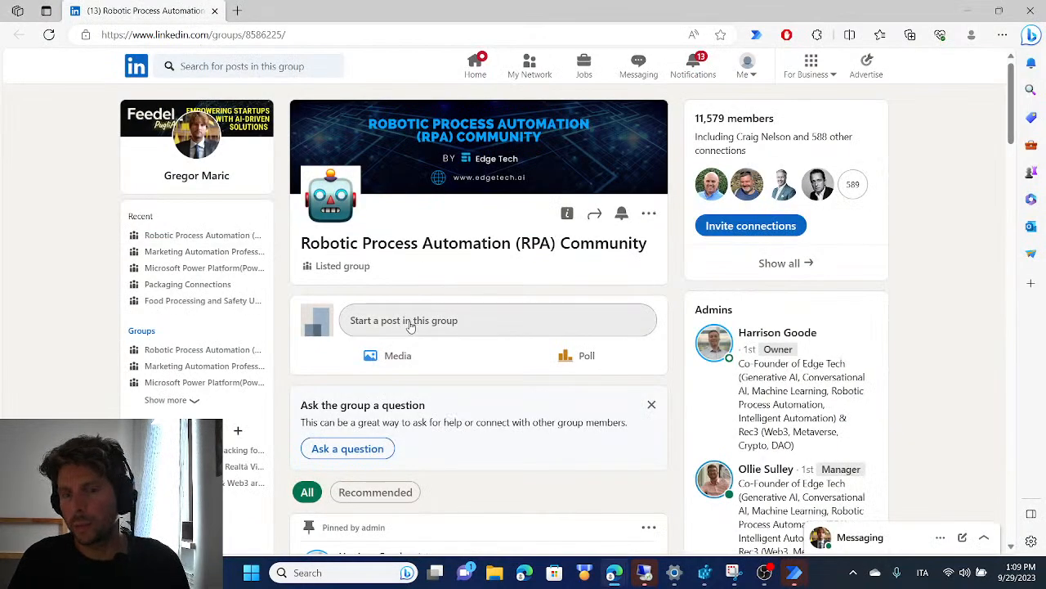
click(457, 322)
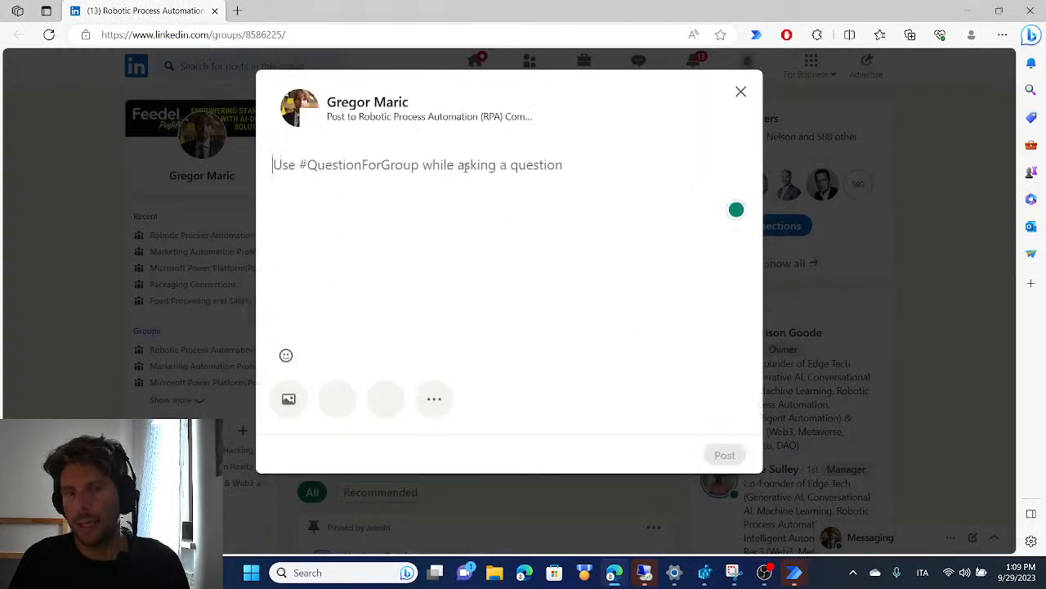
click(740, 93)
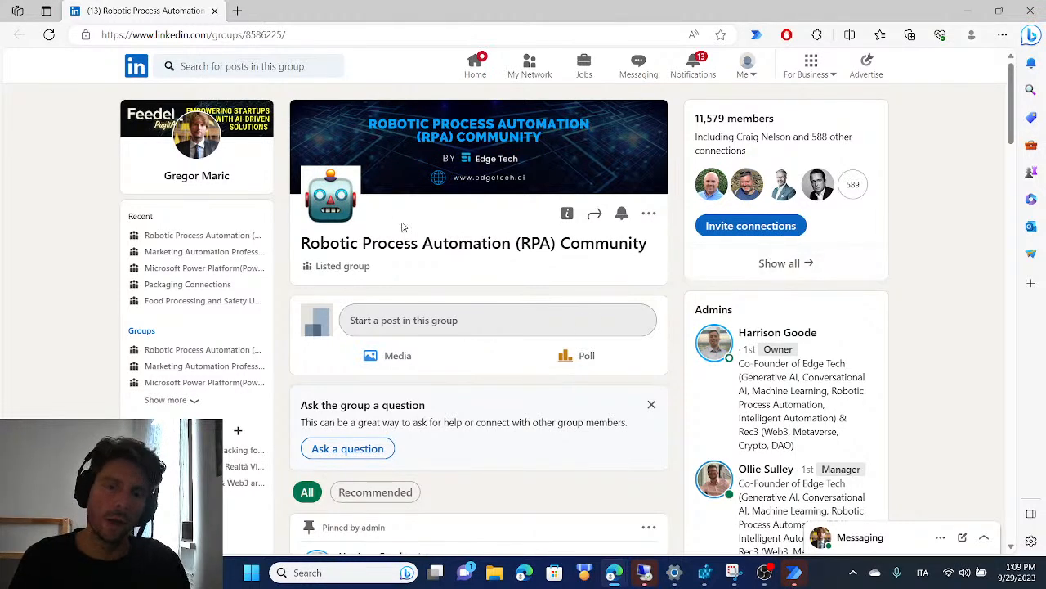
click(508, 327)
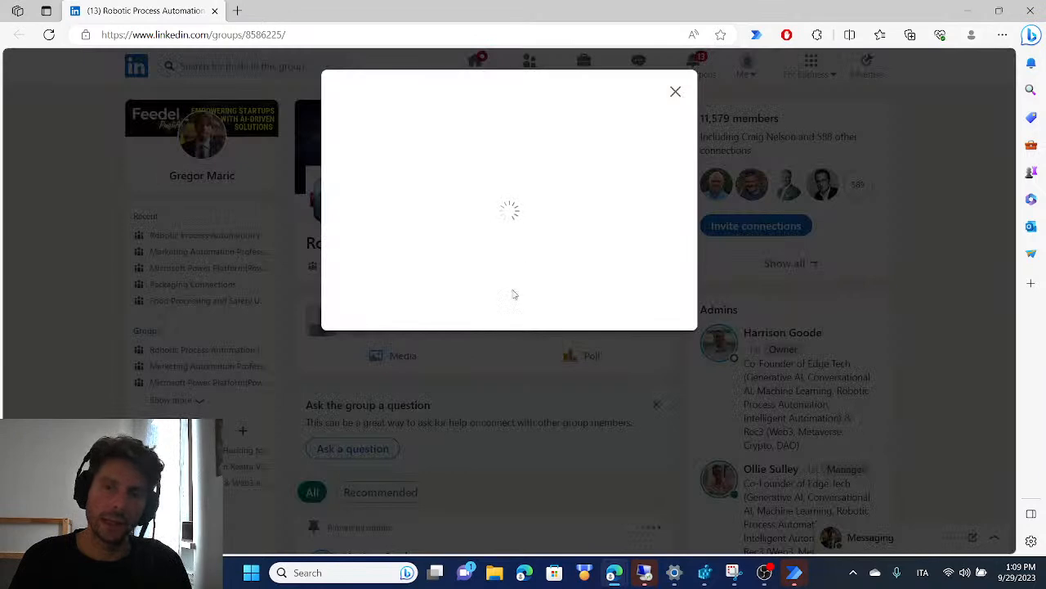
click(676, 91)
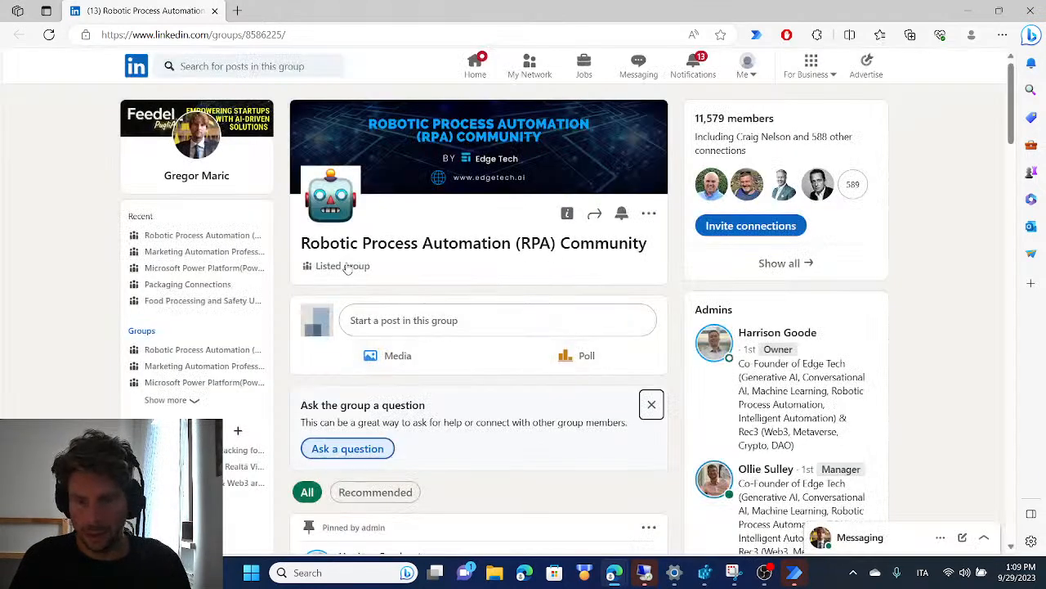
scroll(360, 279, down, 1)
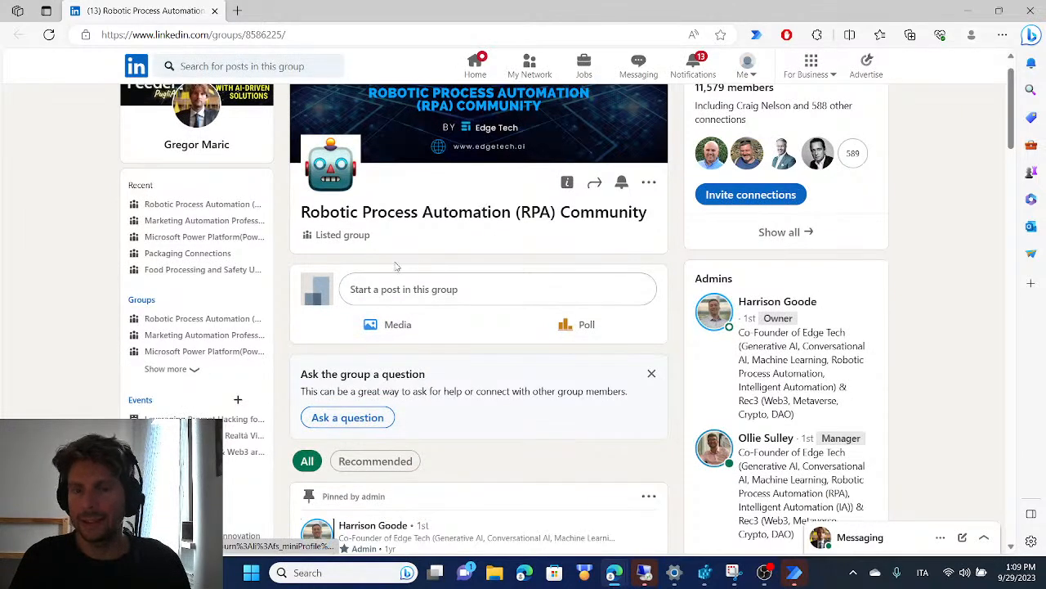
click(488, 295)
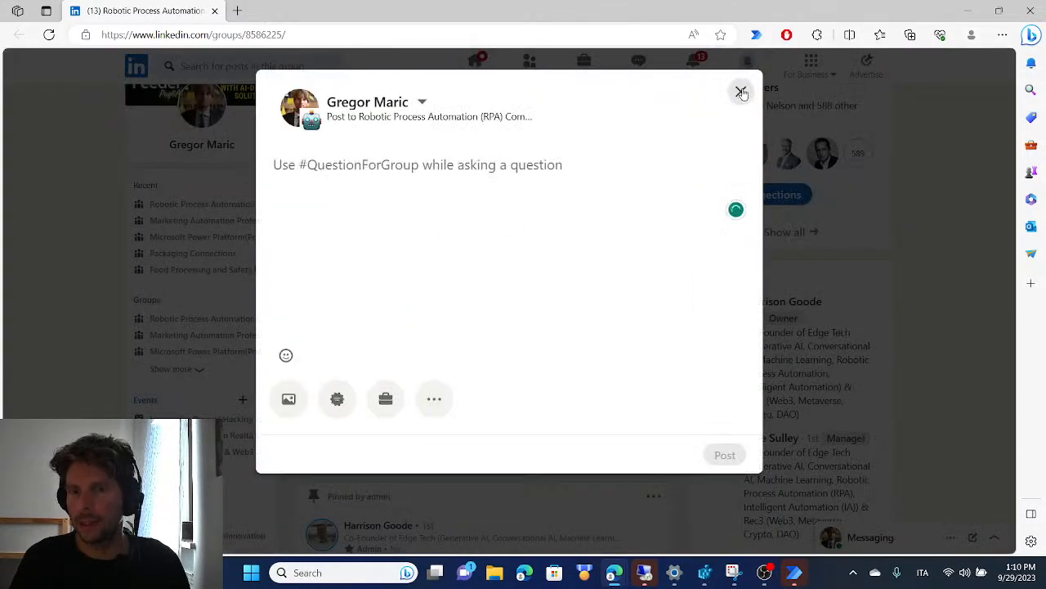
click(740, 91)
click(399, 321)
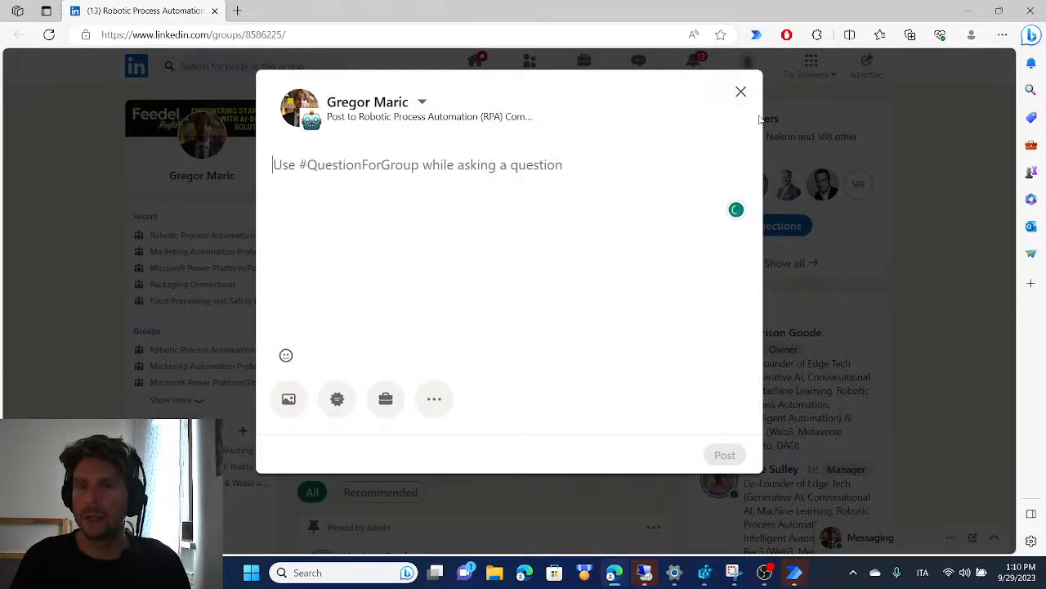
click(741, 91)
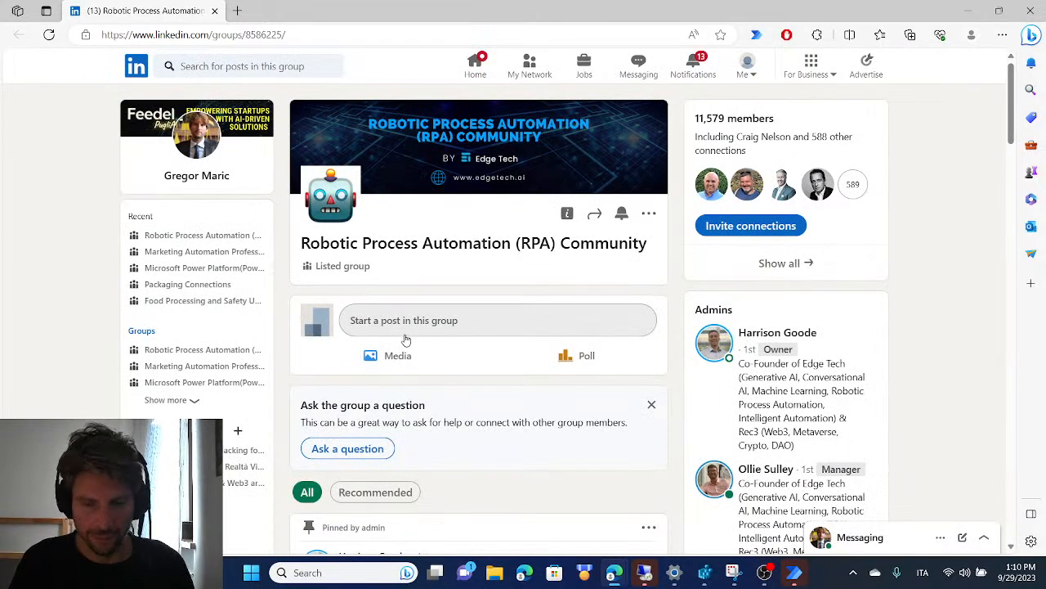
key(alt+Tab)
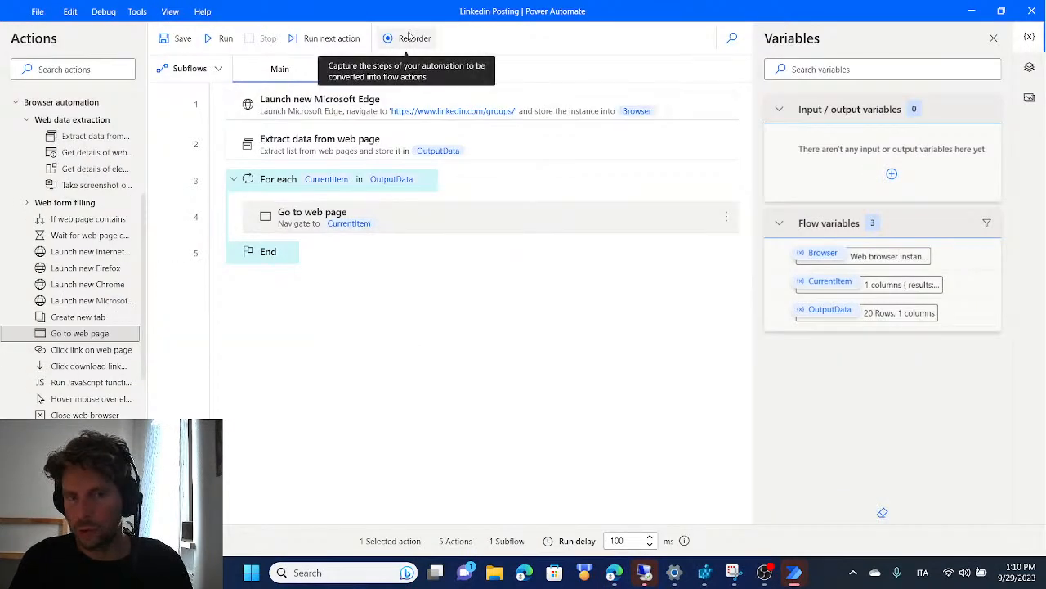
Add a Click link on web page action after Go to web page inside the For each loop
scroll(37, 213, up, 1)
scroll(37, 213, up, 1)
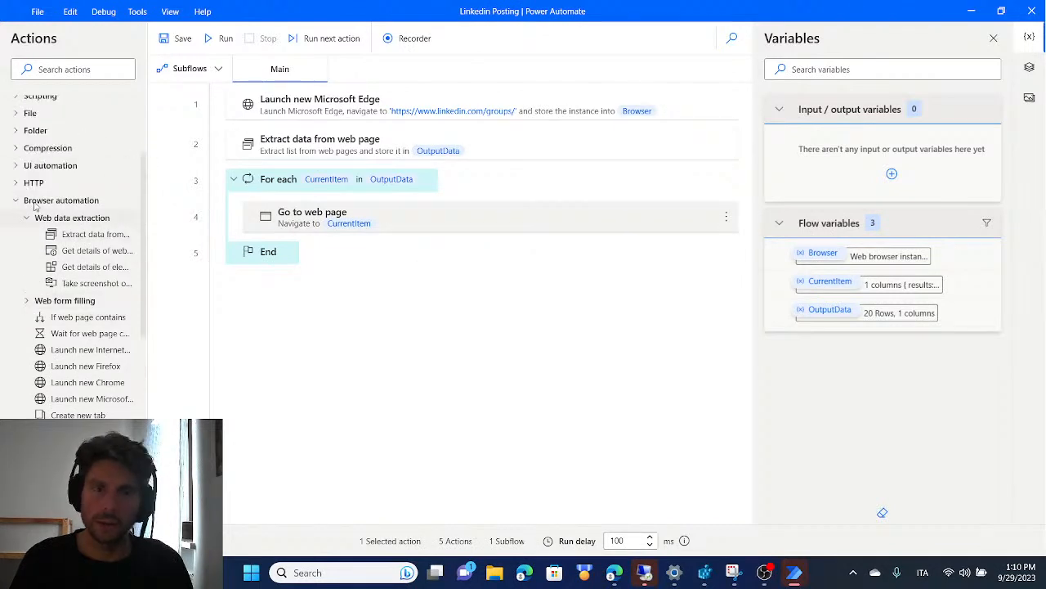
scroll(102, 392, down, 1)
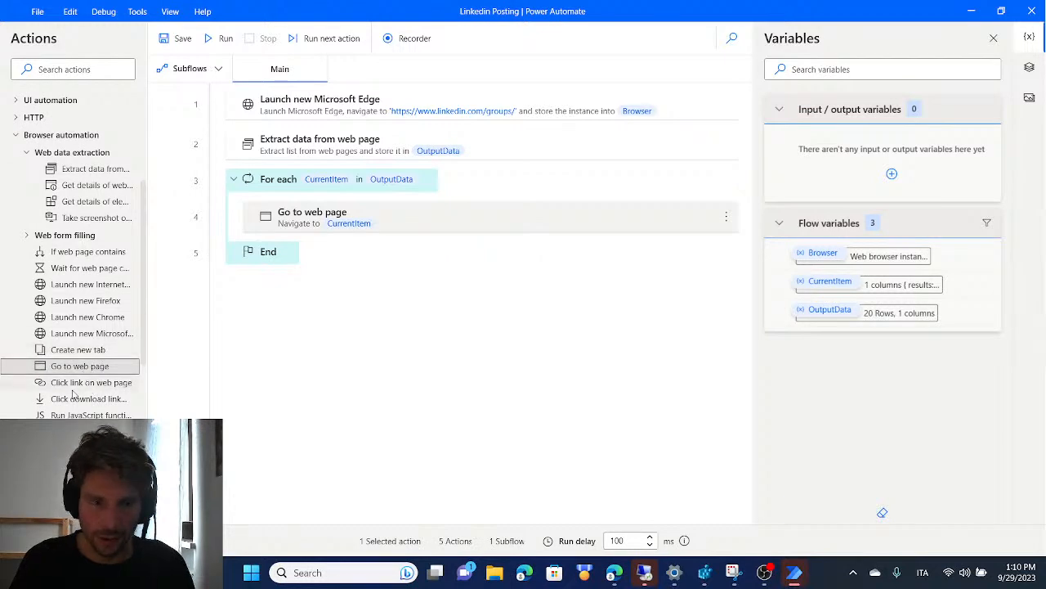
drag(82, 384, 336, 238)
Capture the RPA Community page's "Start a post in this group" button as the action's UI element and save the action
click(669, 274)
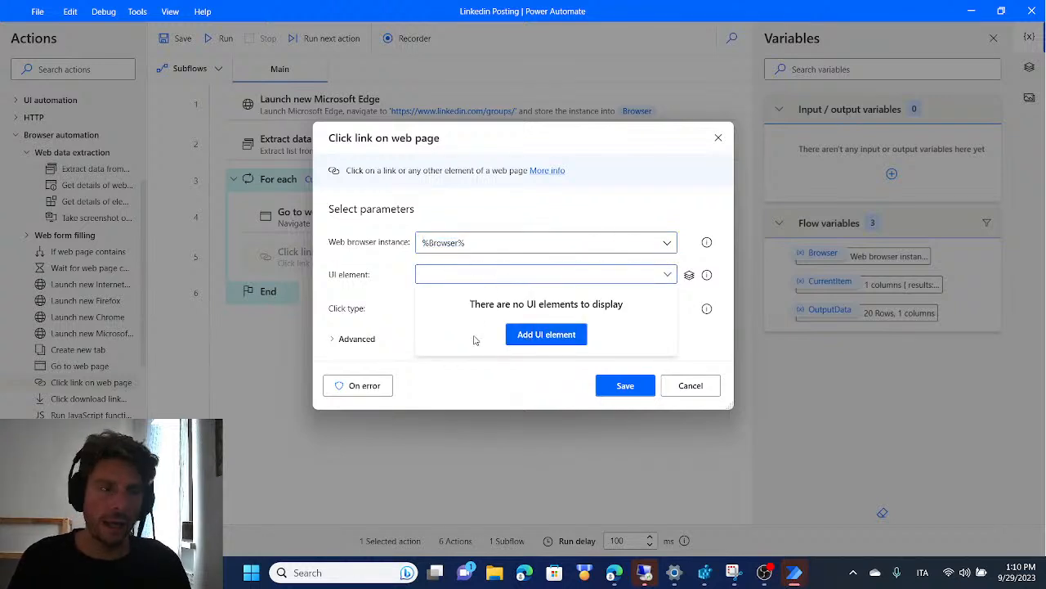
click(546, 335)
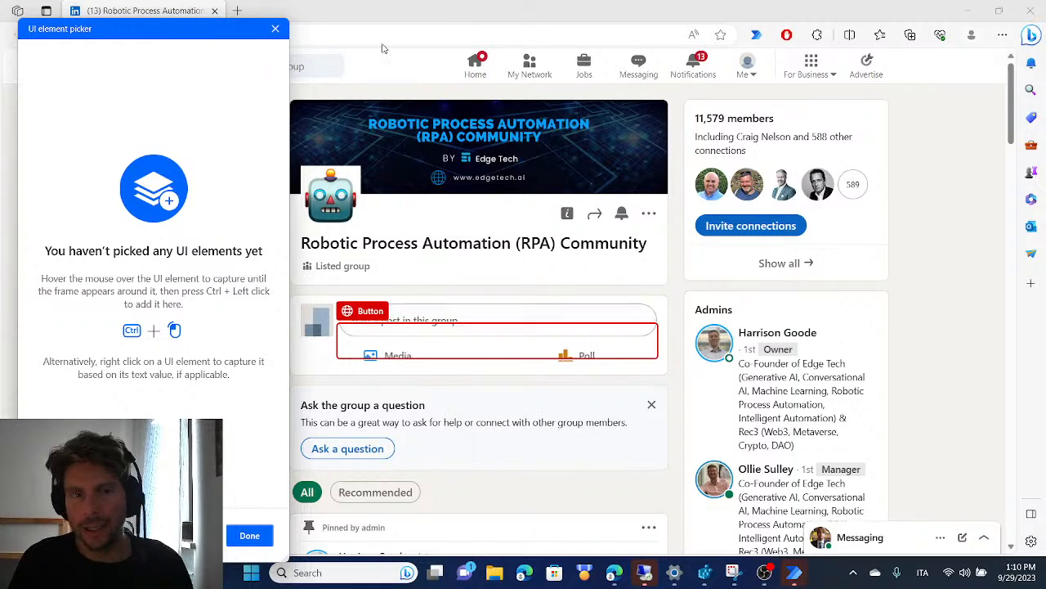
drag(168, 31, 861, 18)
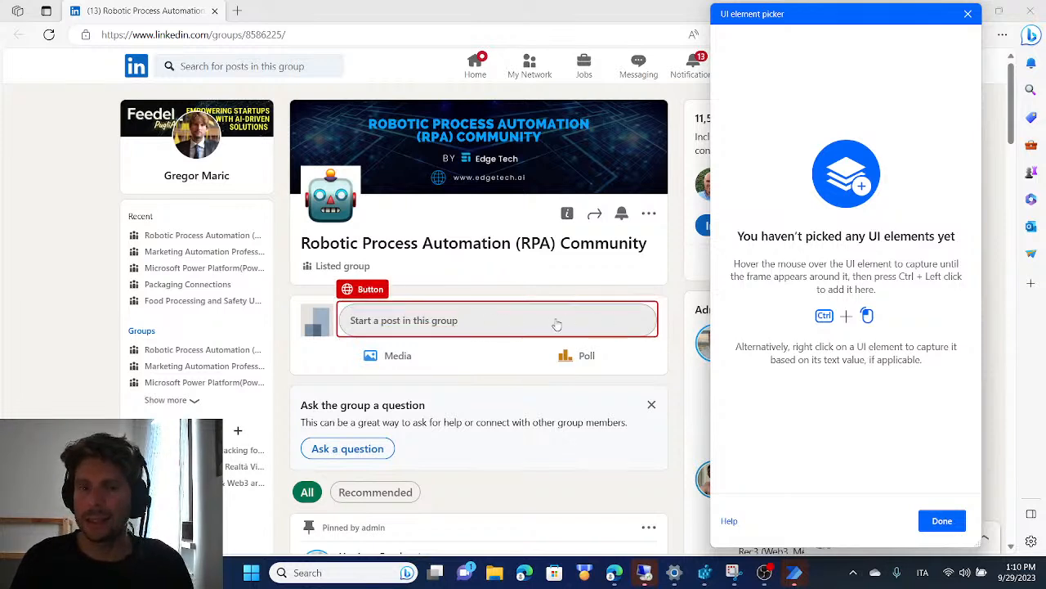
ctrl+click(638, 323)
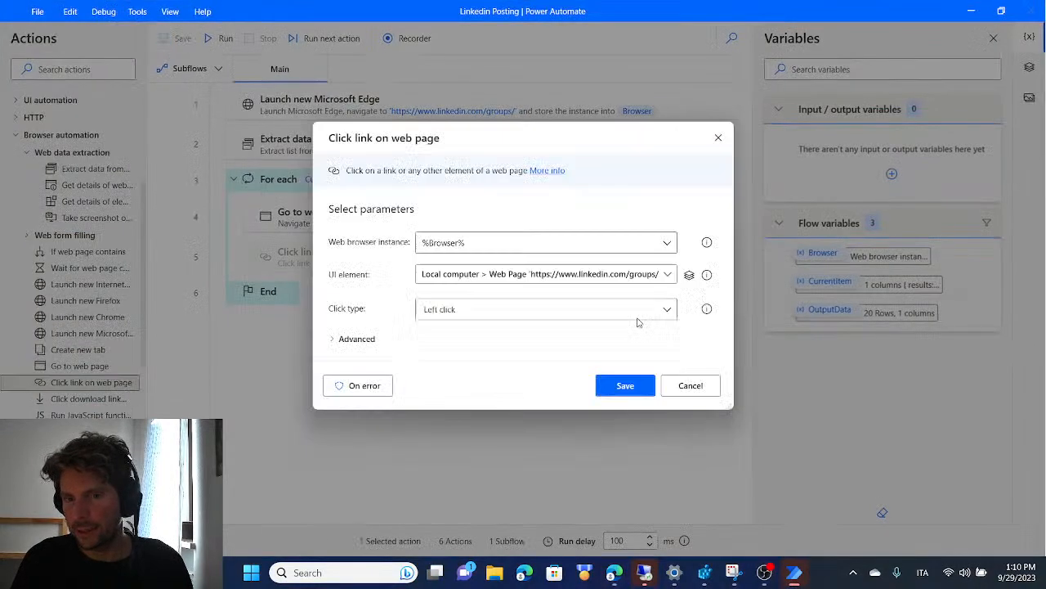
click(625, 385)
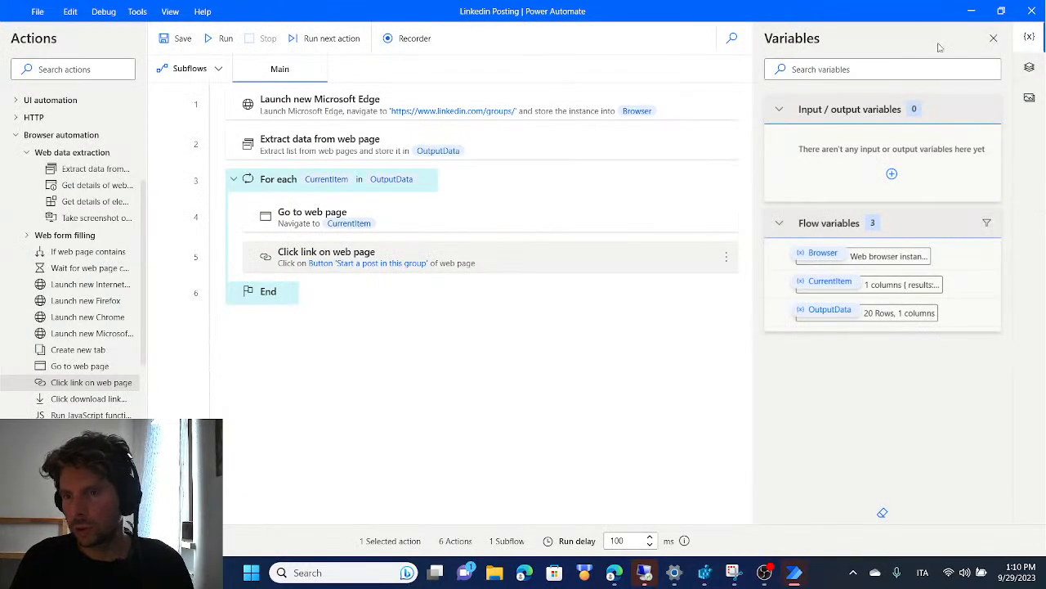
Open the selector of the "Start a post in this group" UI element and examine its Id attribute against the group page in Edge
click(1030, 68)
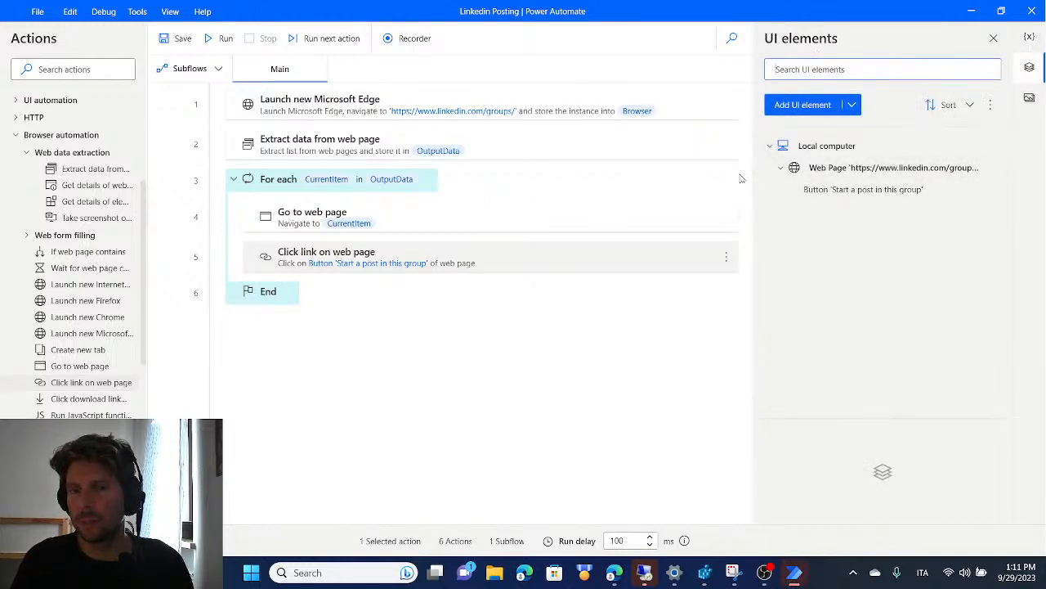
click(873, 194)
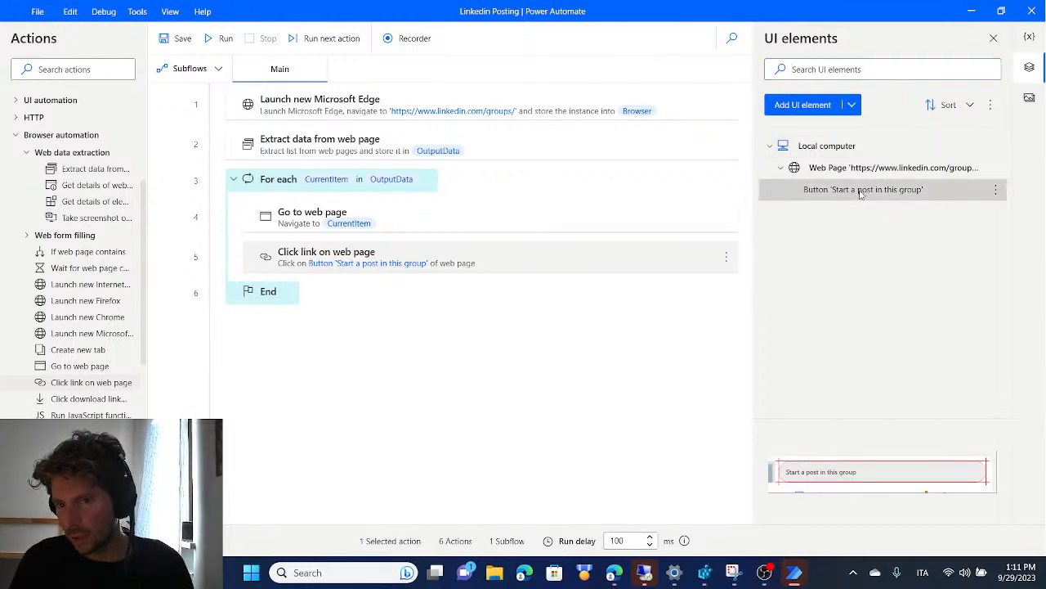
double_click(884, 193)
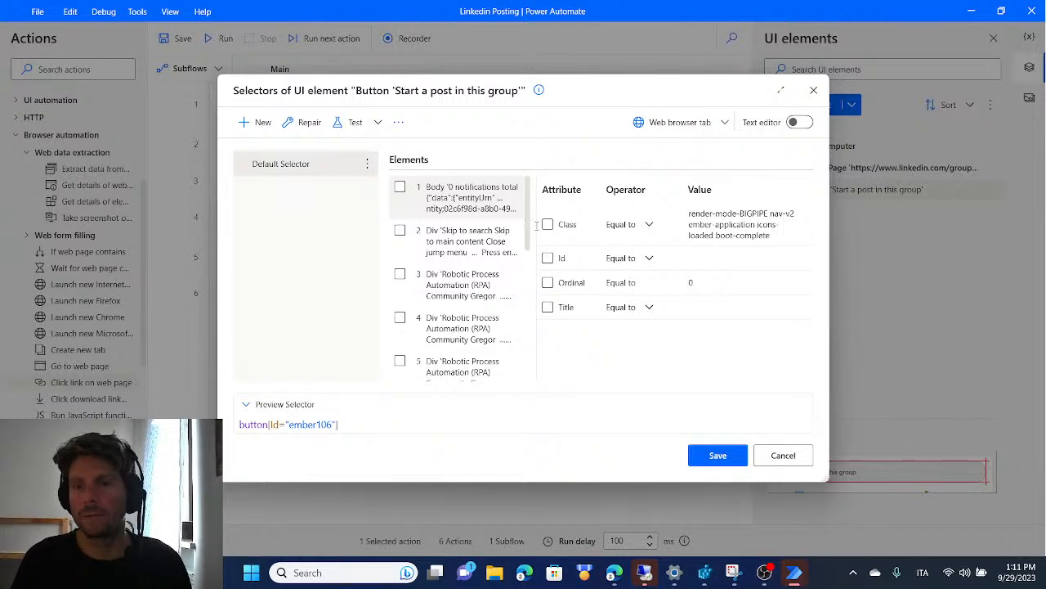
key(alt+Tab)
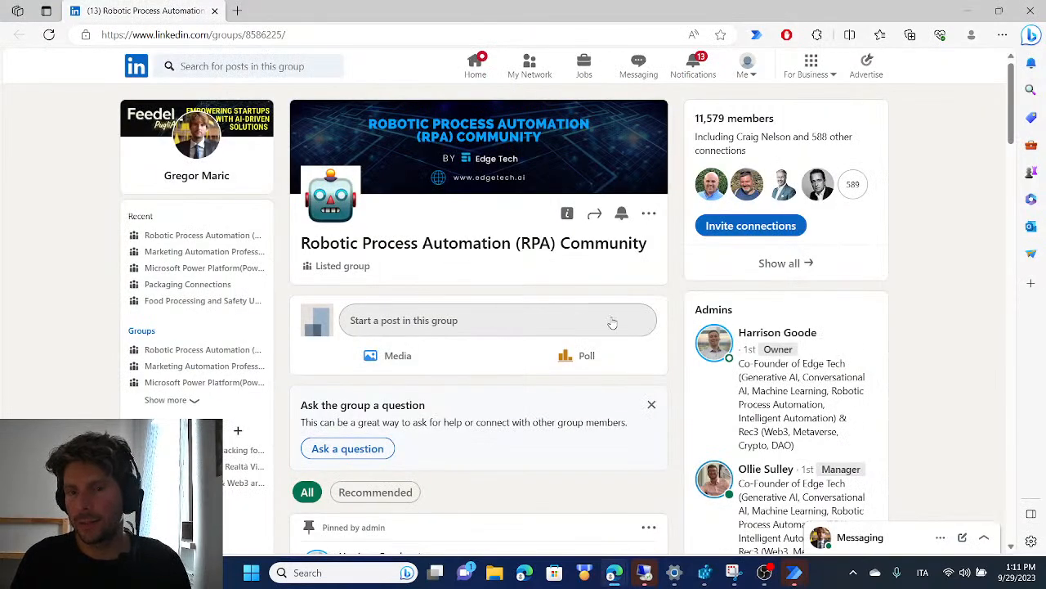
key(alt+Tab)
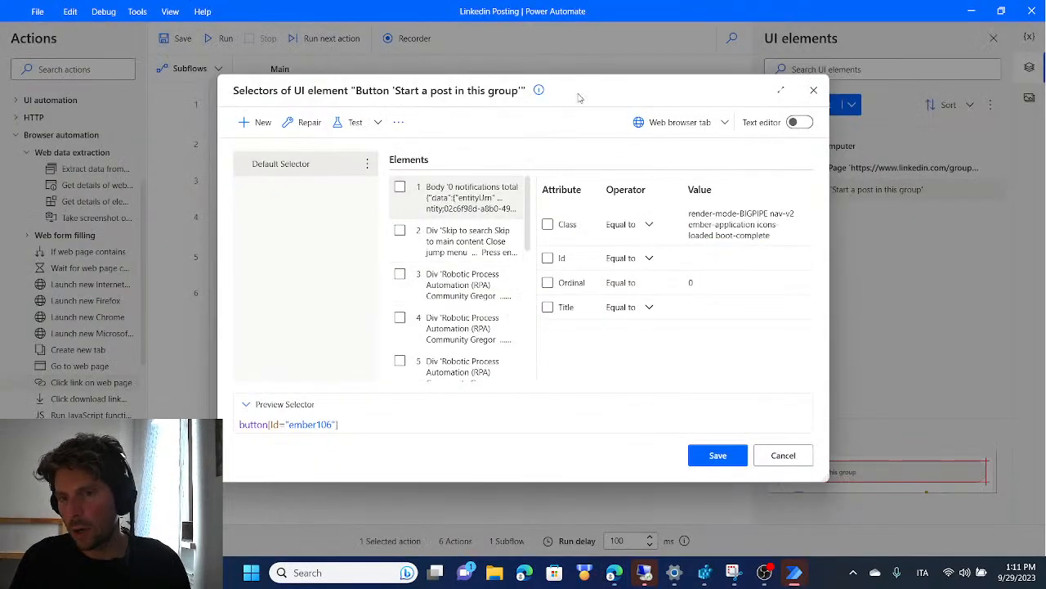
drag(239, 424, 339, 424)
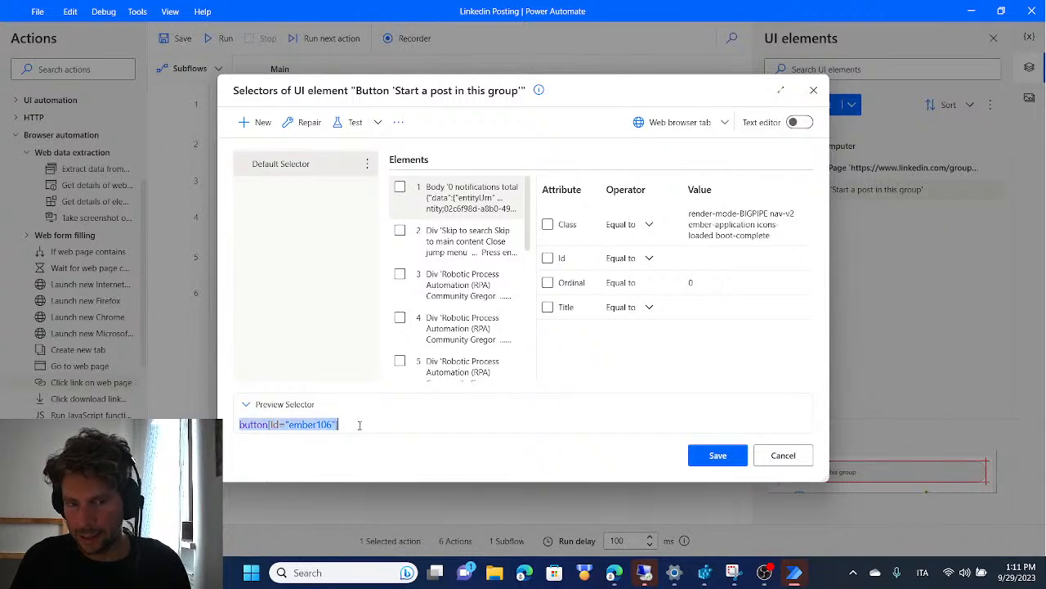
click(243, 424)
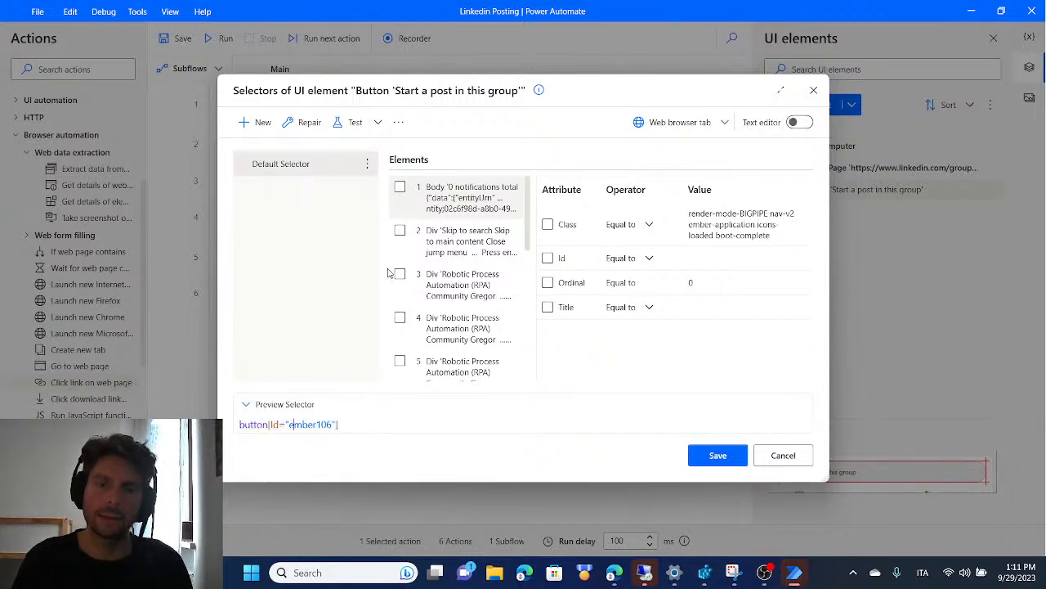
double_click(272, 424)
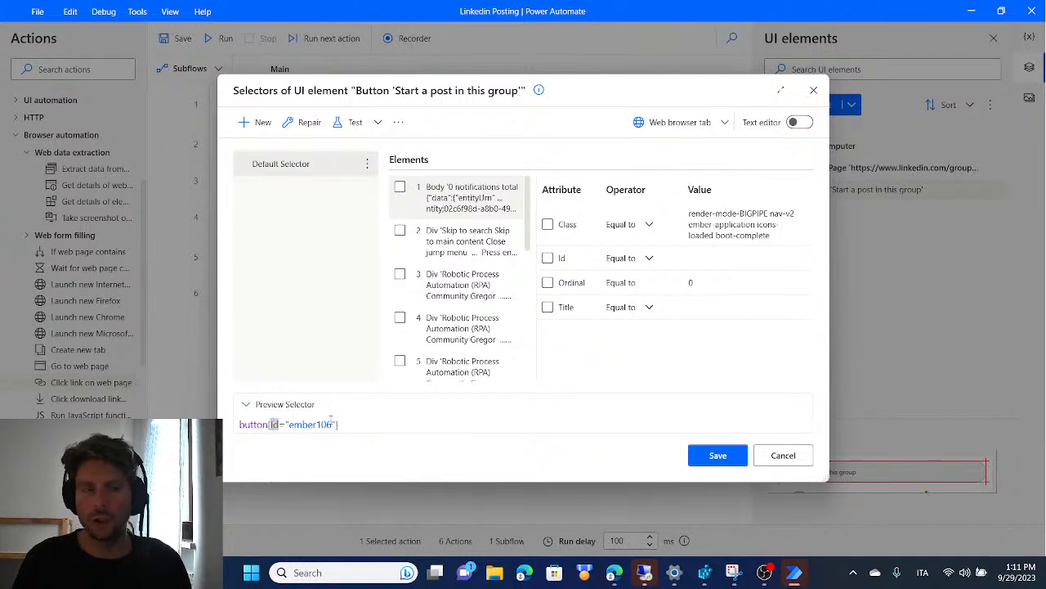
drag(332, 424, 288, 424)
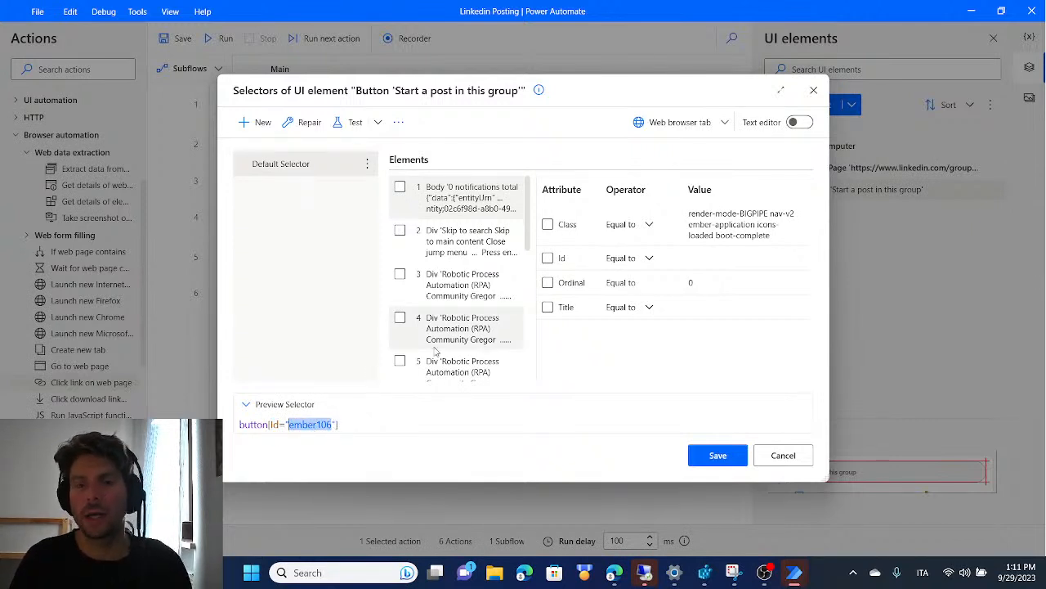
key(alt+Tab)
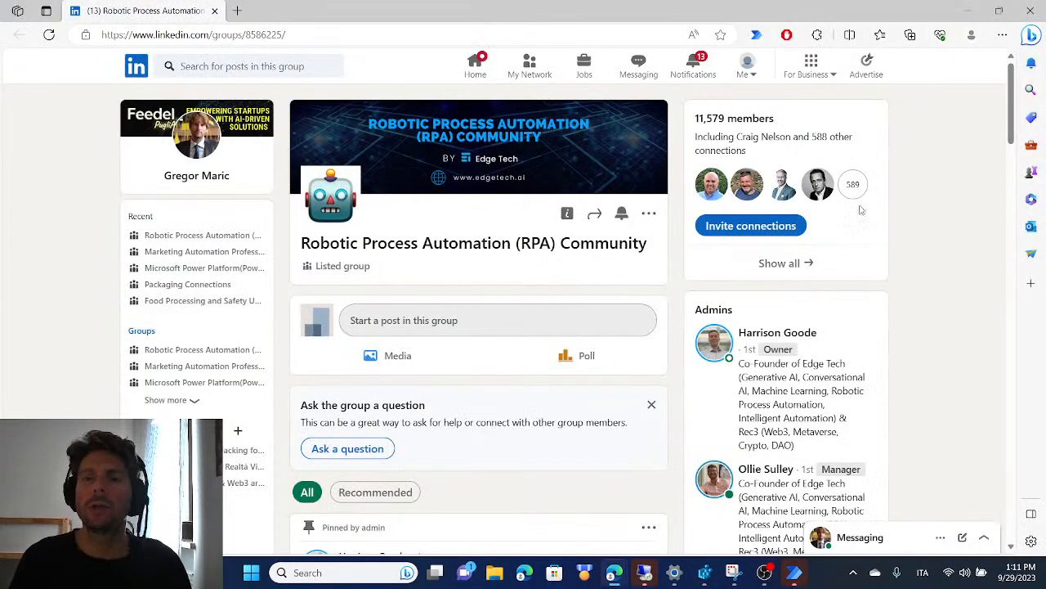
key(alt+Tab)
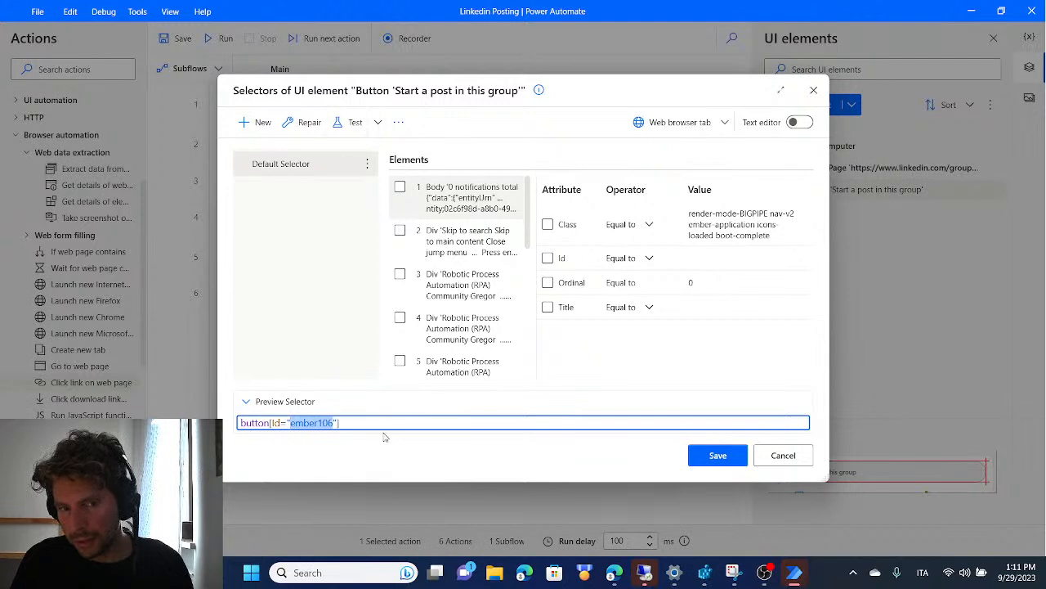
click(354, 422)
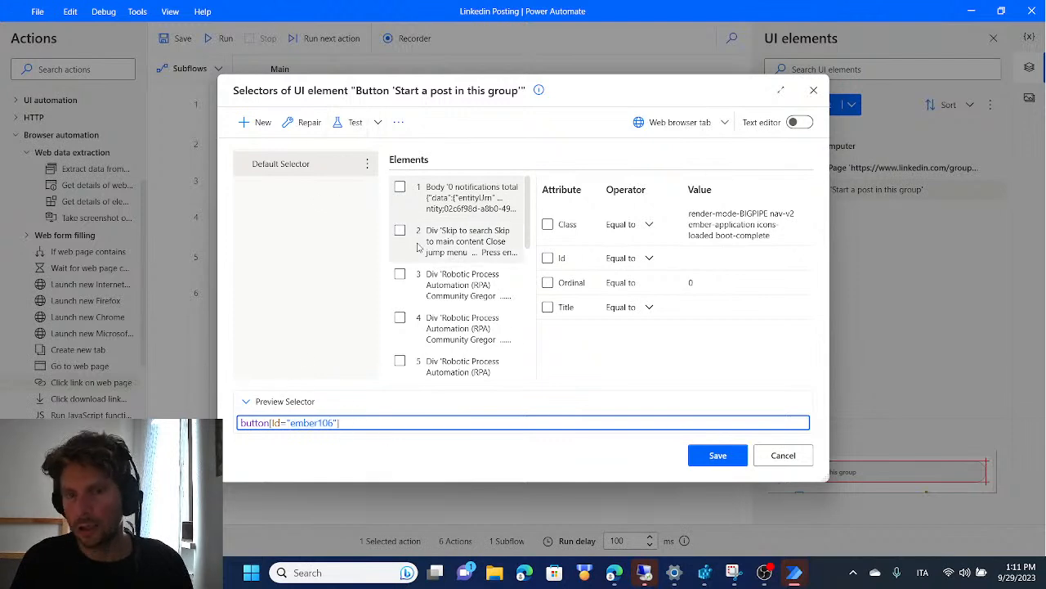
For the selector's button element, include the Class attribute and exclude the Id attribute
scroll(526, 198, down, 5)
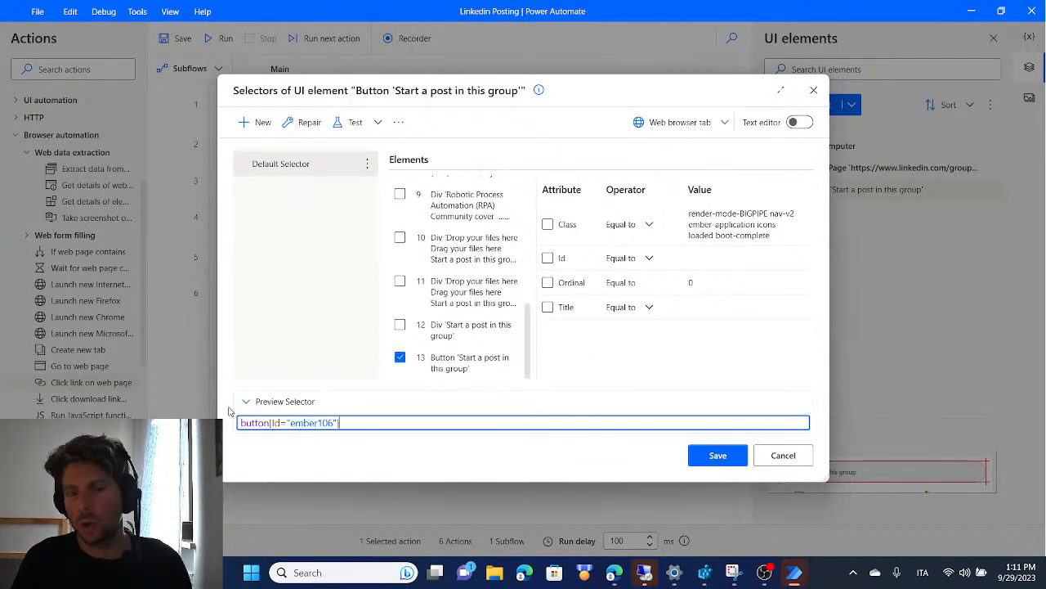
click(479, 359)
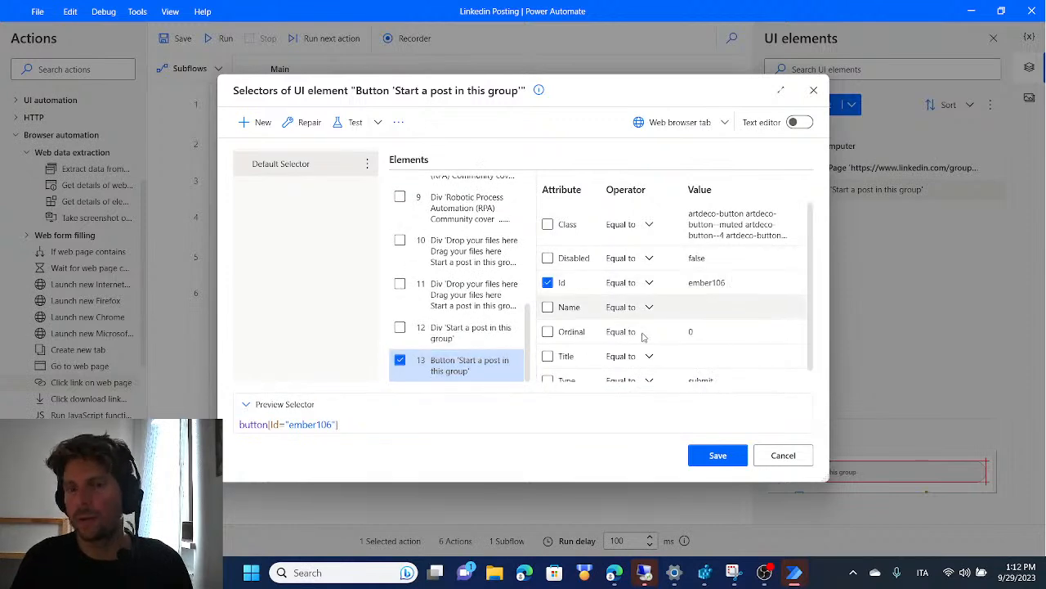
scroll(694, 319, down, 1)
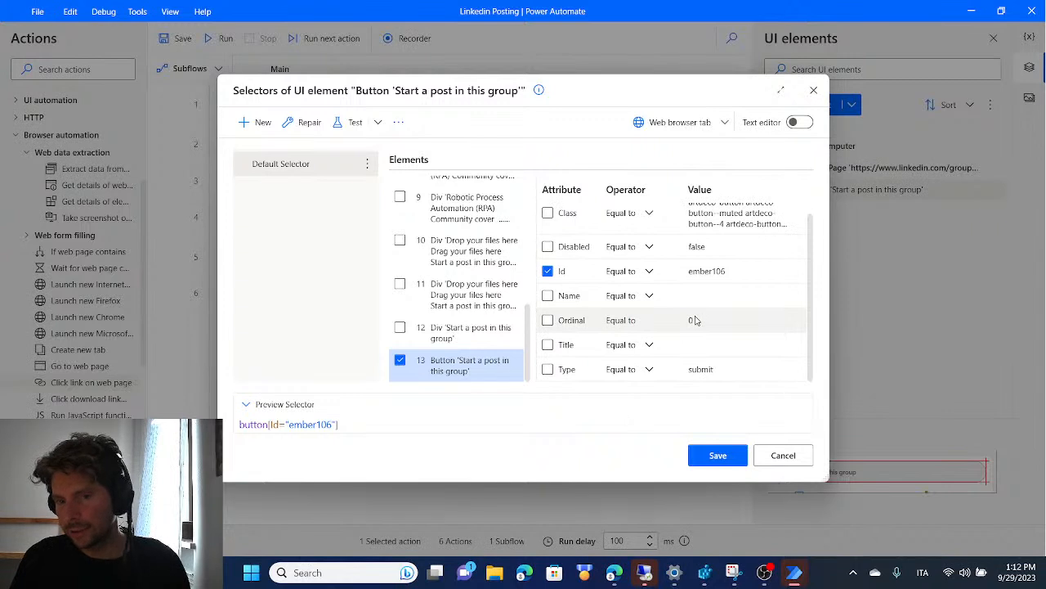
scroll(694, 320, up, 1)
click(548, 224)
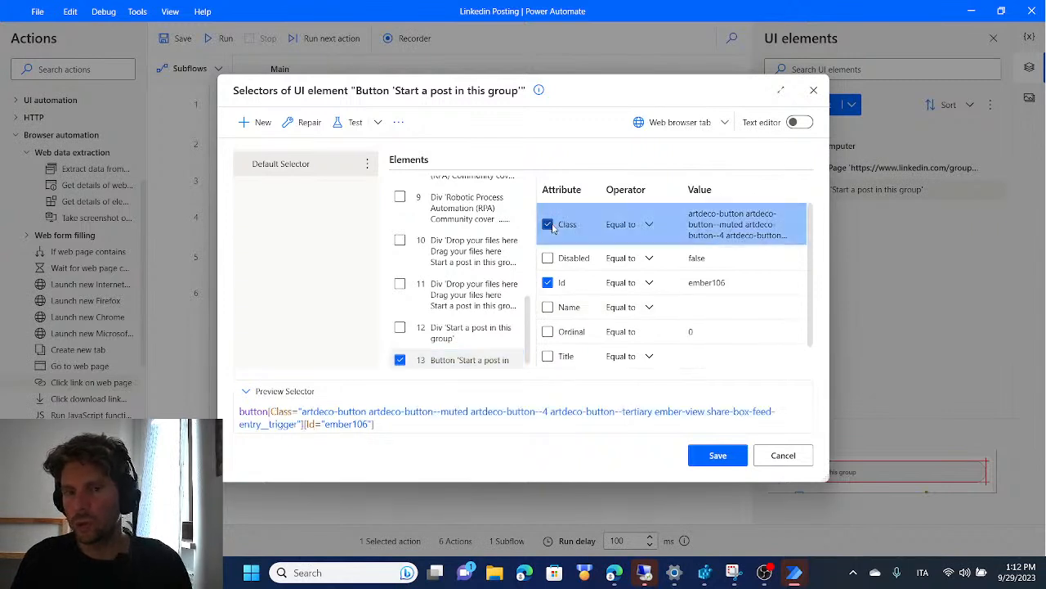
click(548, 282)
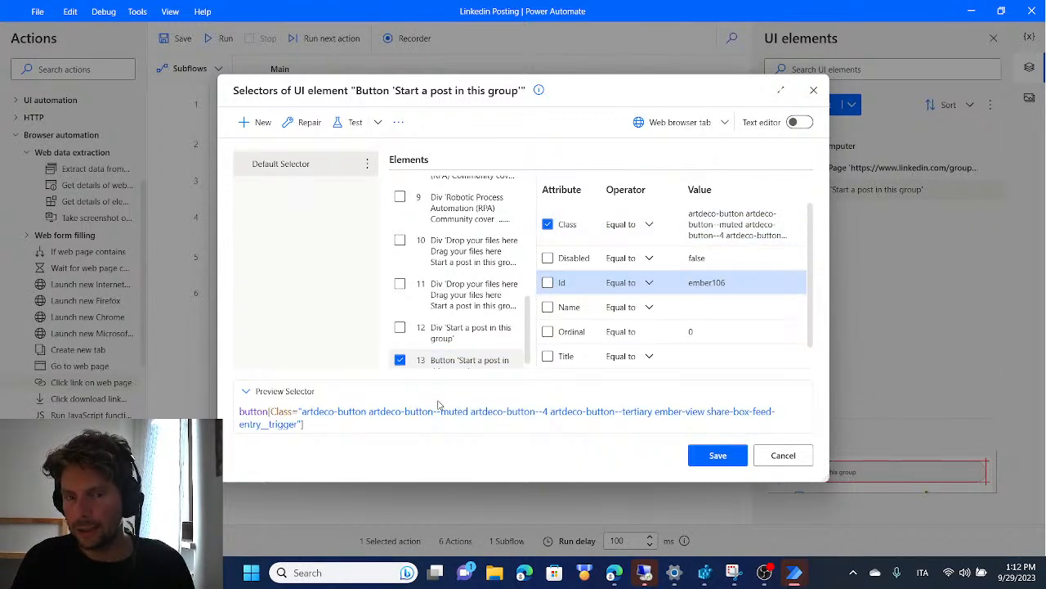
Test the class-based selector on the Robotic Process Automation (RPA) Community tab in Edge, then save the selector
click(356, 122)
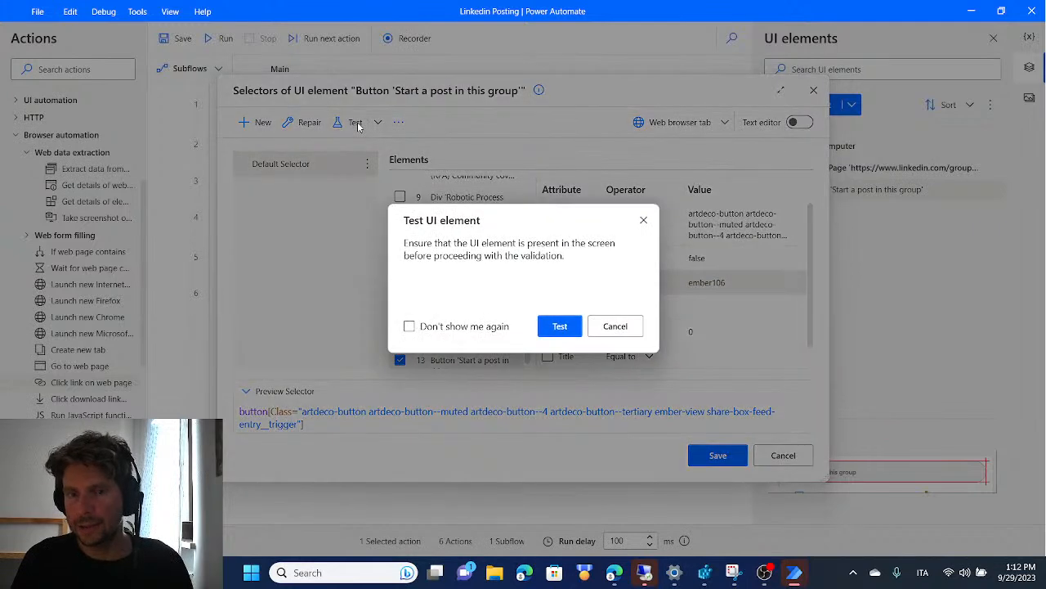
click(561, 326)
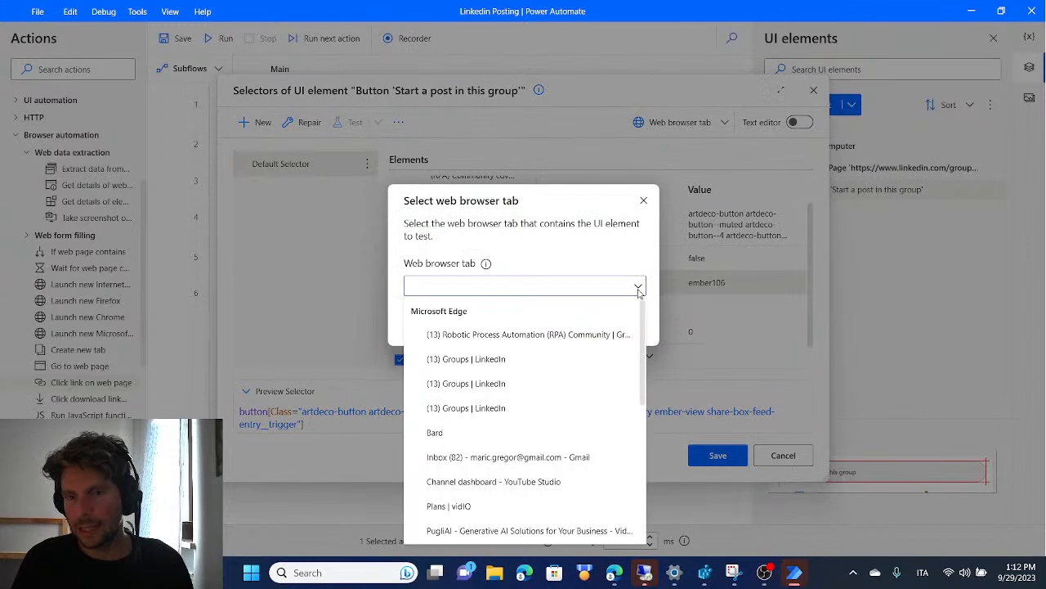
click(637, 286)
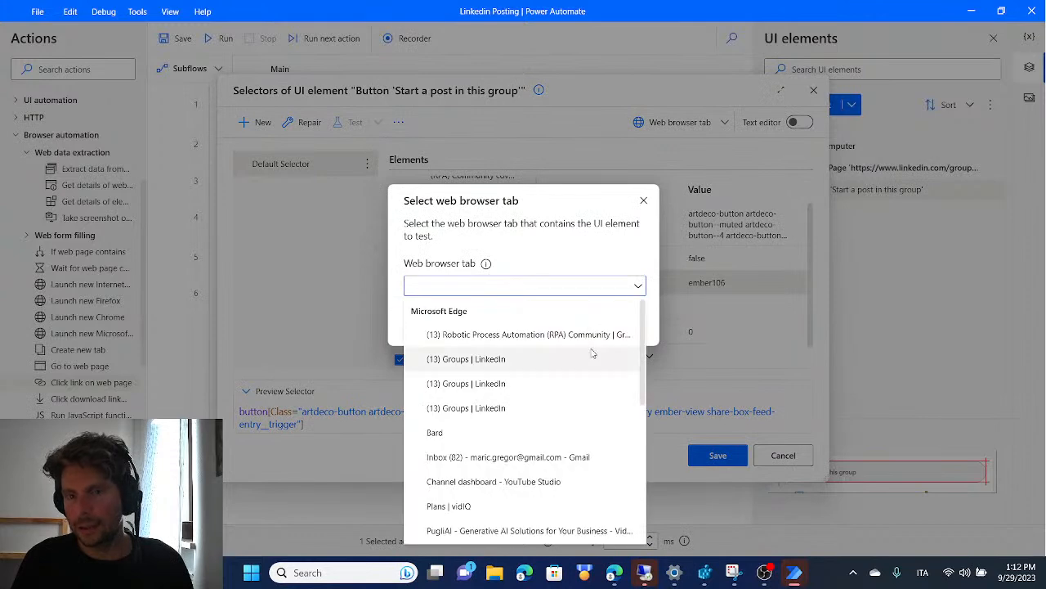
click(470, 335)
click(550, 321)
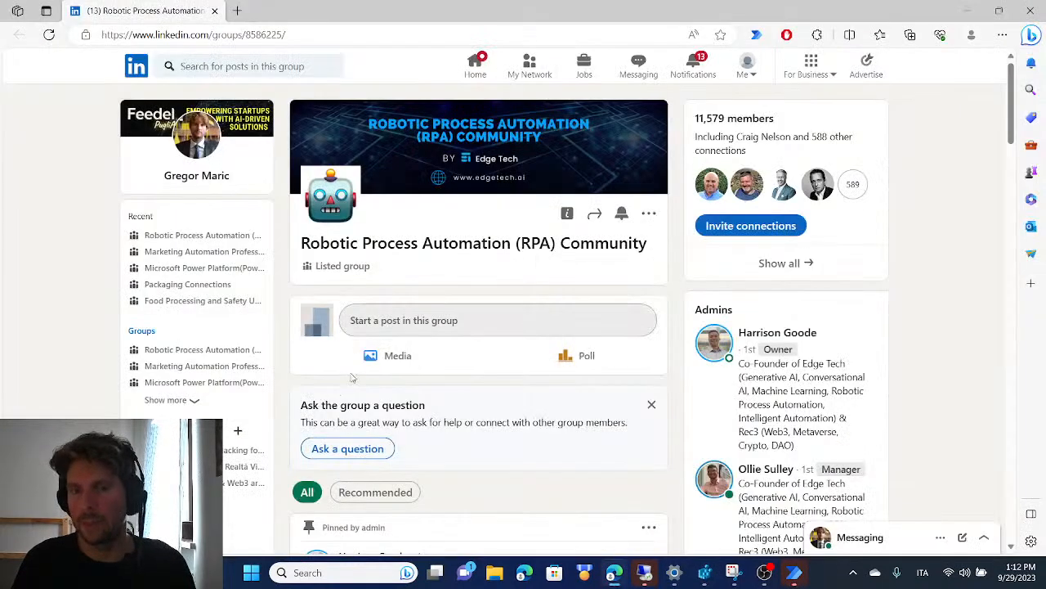
drag(303, 243, 650, 250)
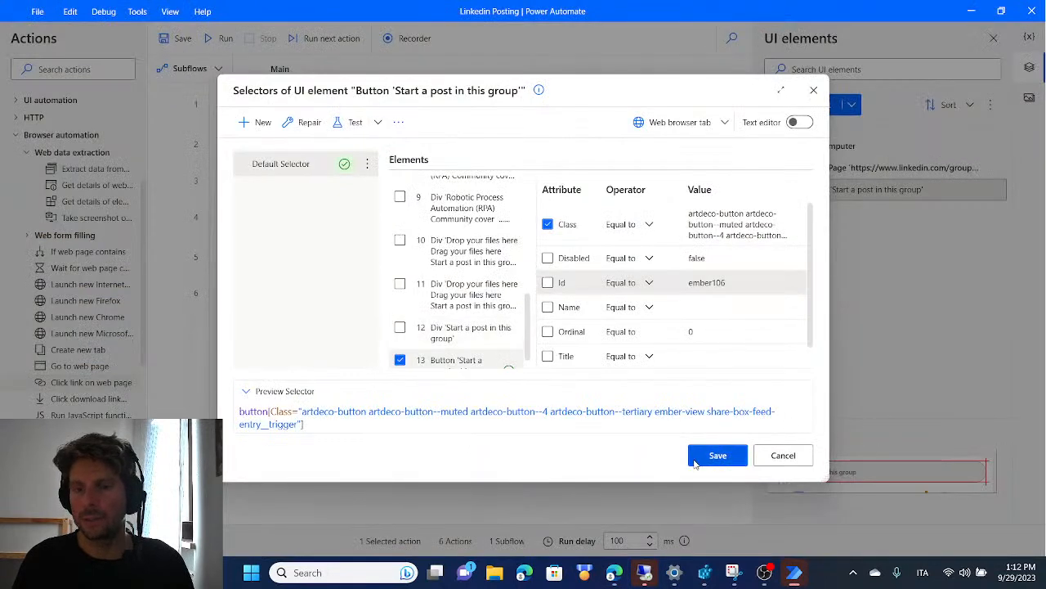
click(718, 455)
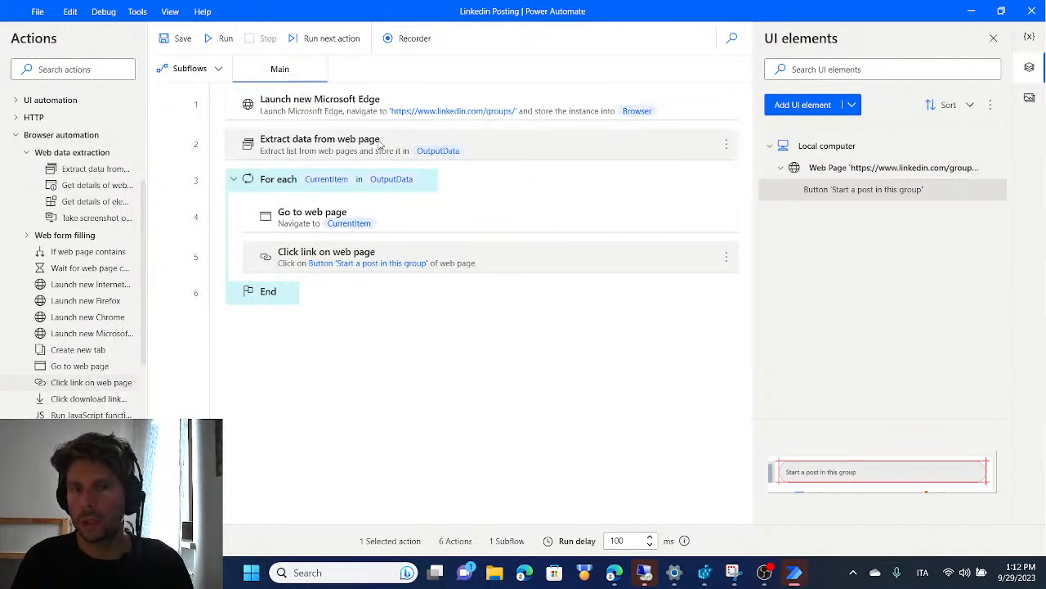
Run the flow to check that it starts a post in each LinkedIn group, then stop the run
click(222, 39)
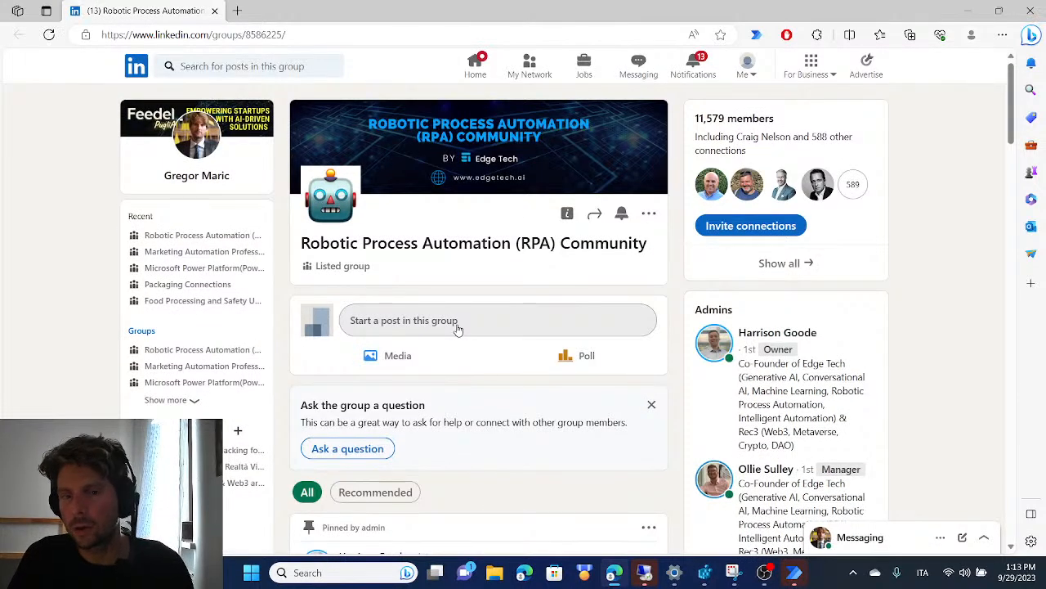
click(459, 327)
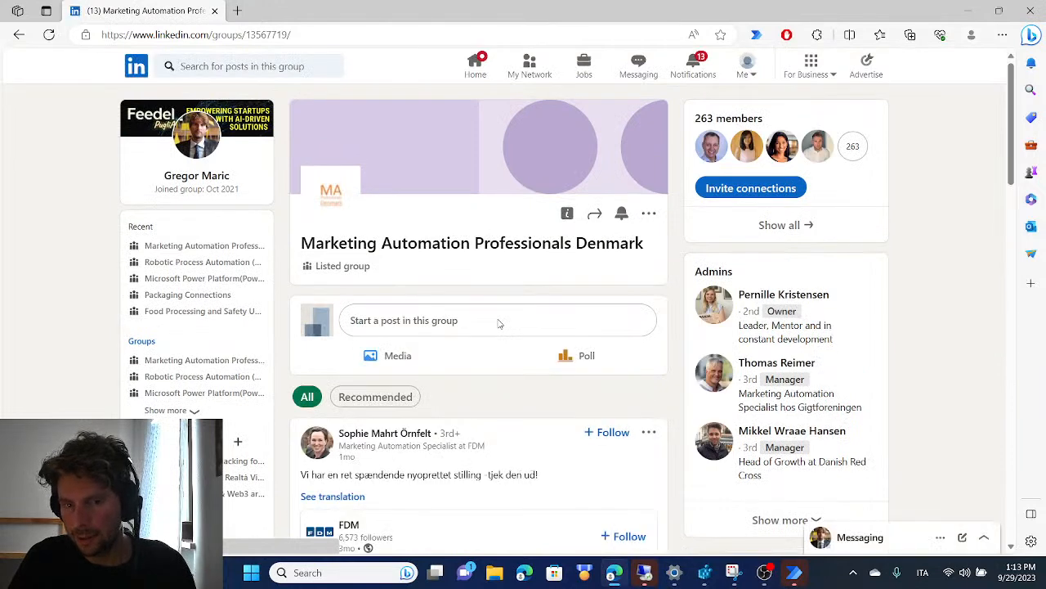
click(499, 321)
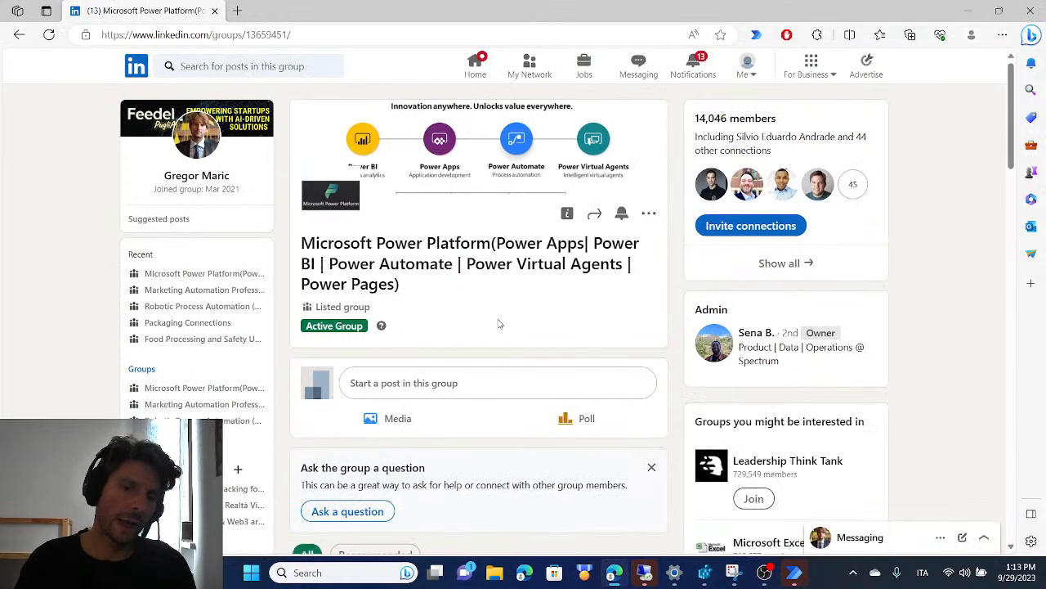
click(497, 385)
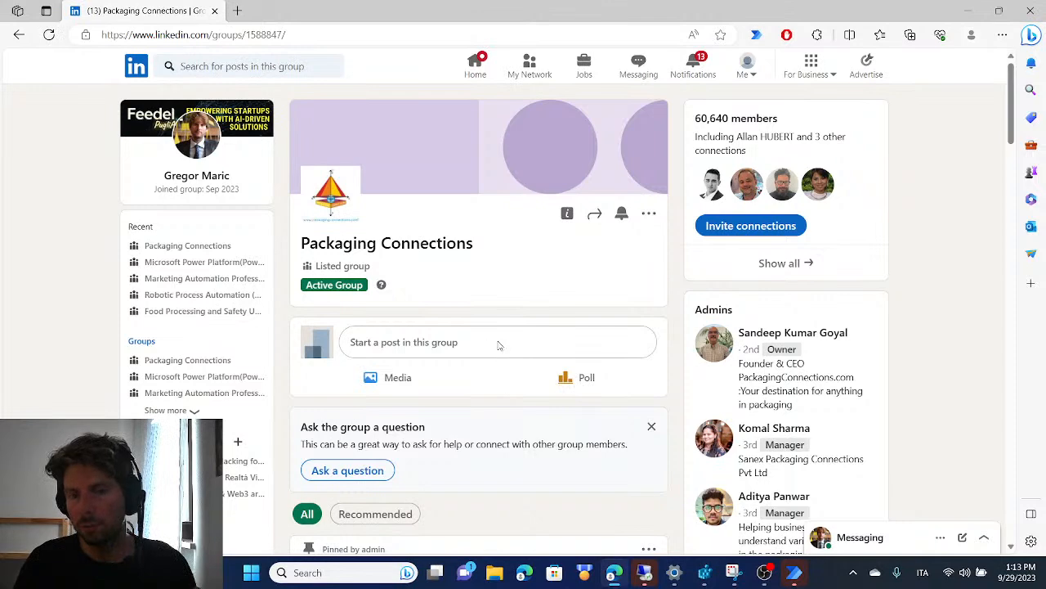
click(499, 343)
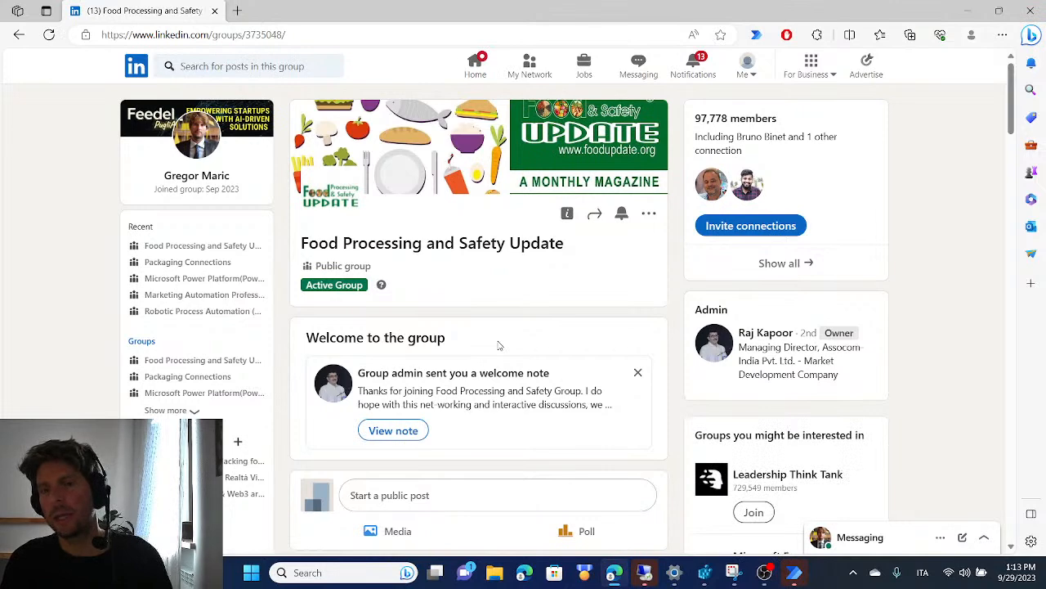
click(498, 495)
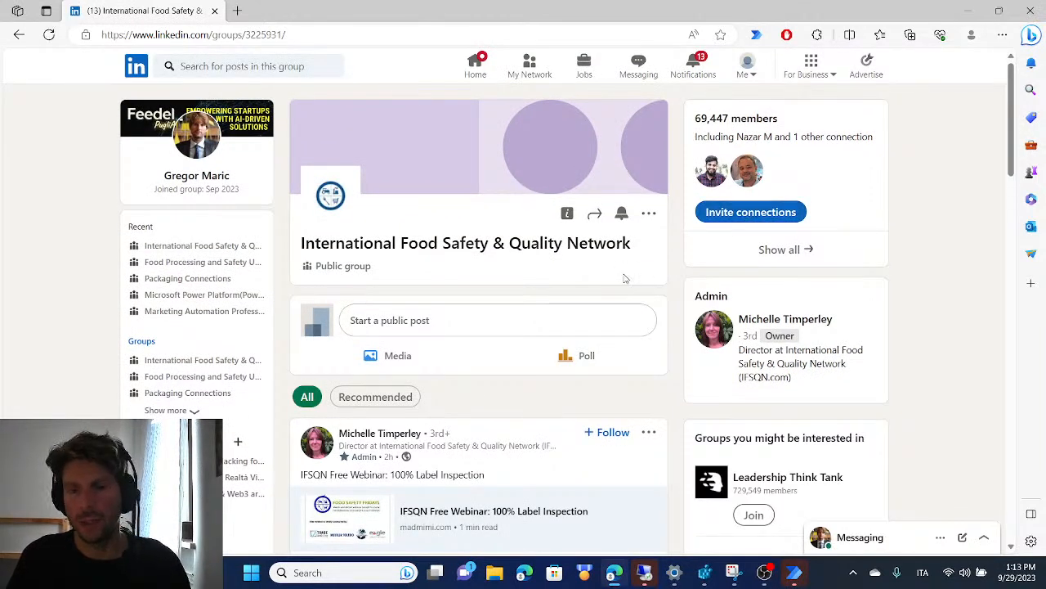
click(498, 320)
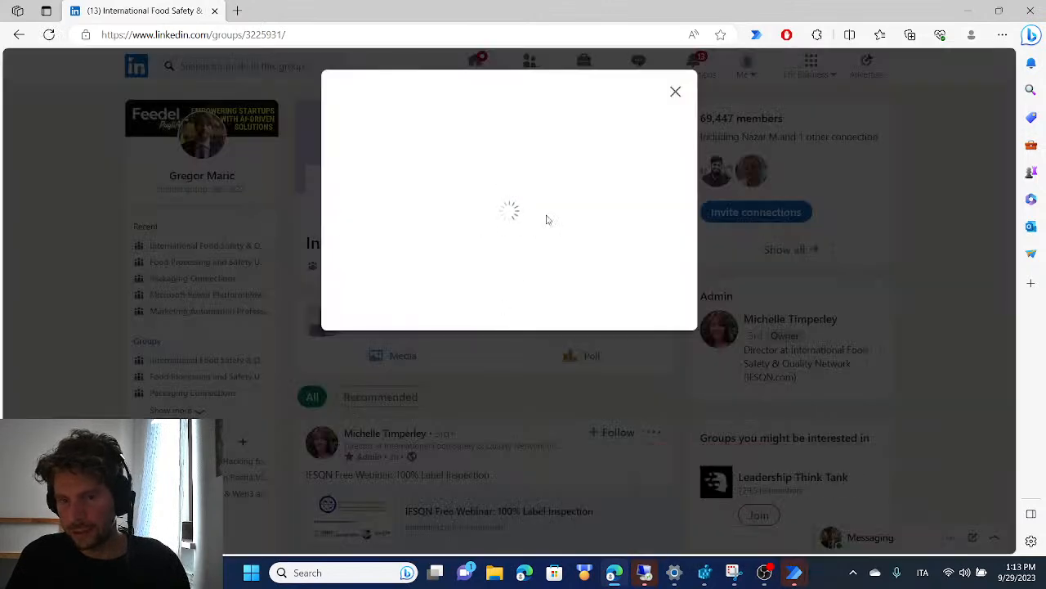
key(alt+Tab)
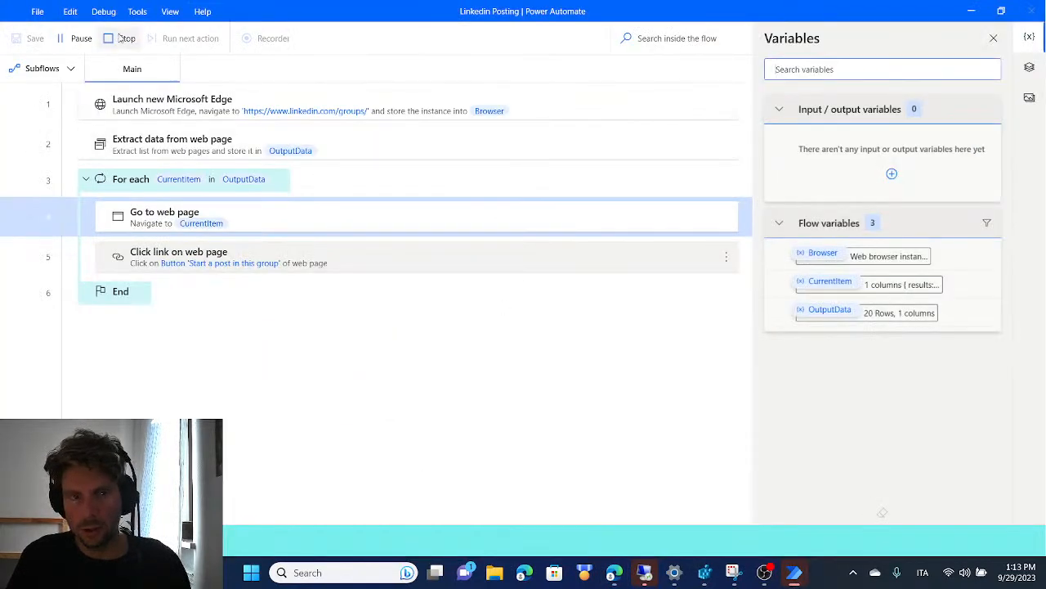
click(120, 39)
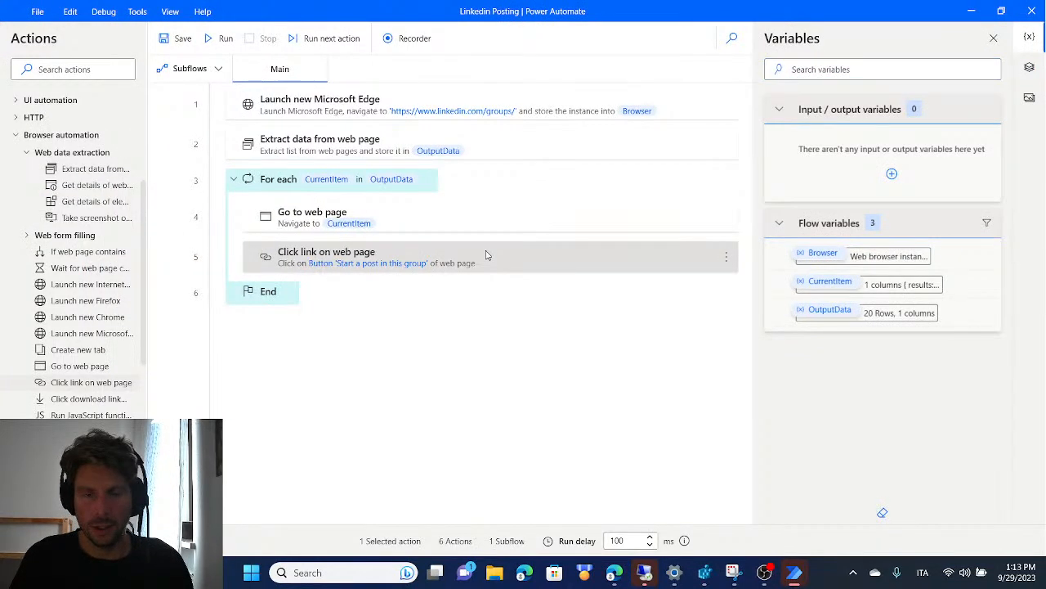
In Edge, open the post editor of the HACCP/GMP Discussion Group, then return to Power Automate
key(alt+Tab)
click(465, 347)
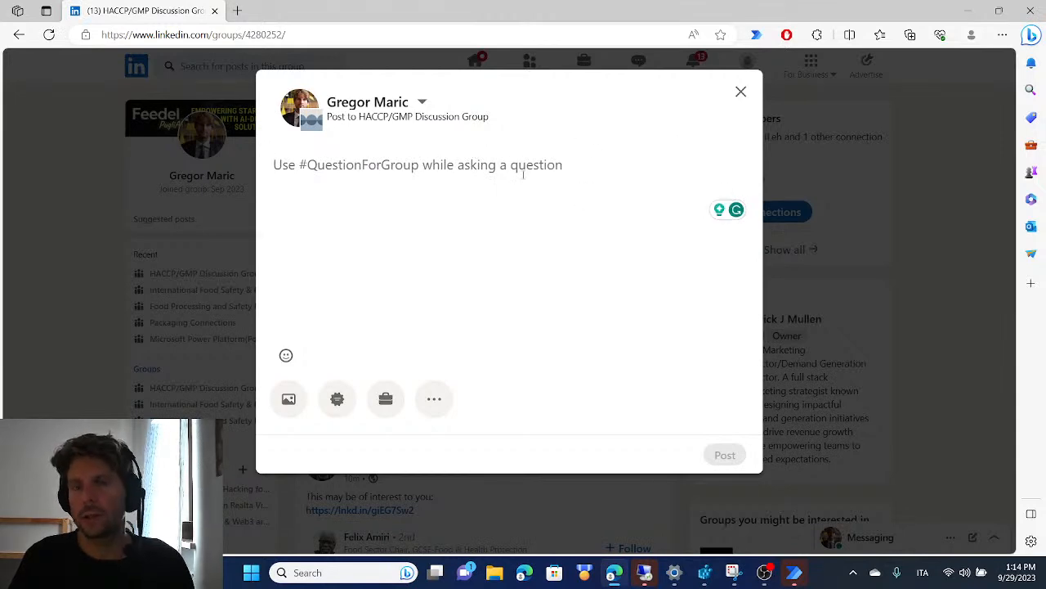
key(alt+Tab)
key(alt+Tab)
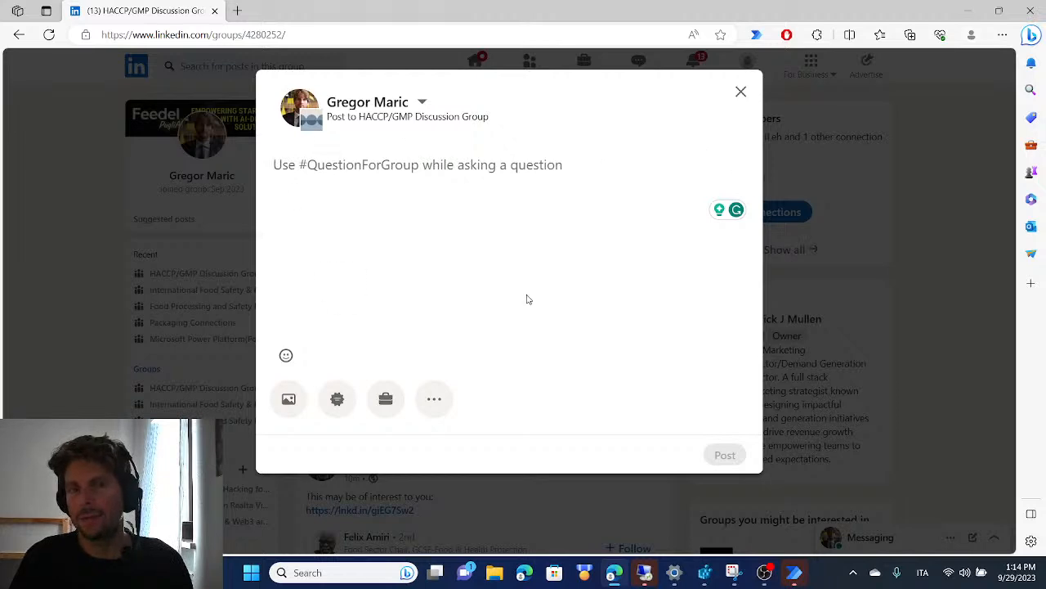
key(alt+Tab)
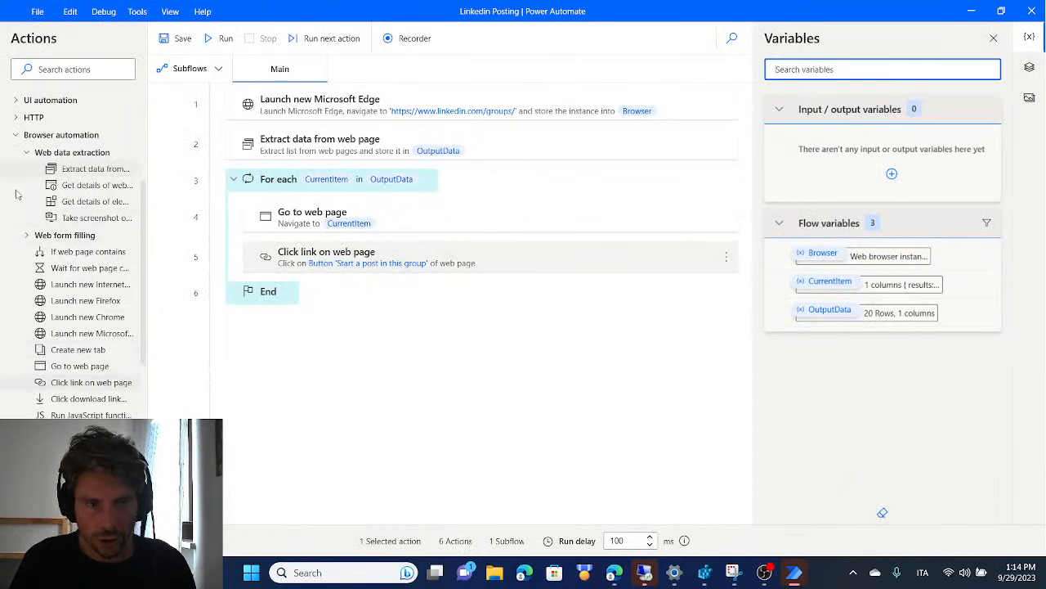
Add a Populate text field on web page action at the loop's end, capturing the post's text editor as UI element with text "tEST"
click(33, 237)
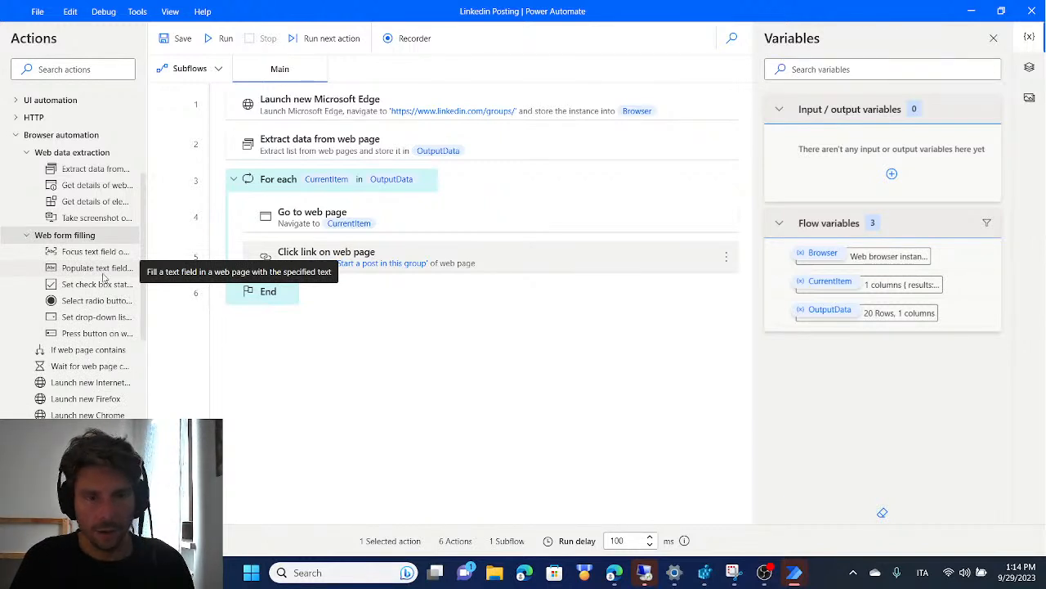
drag(112, 275, 427, 280)
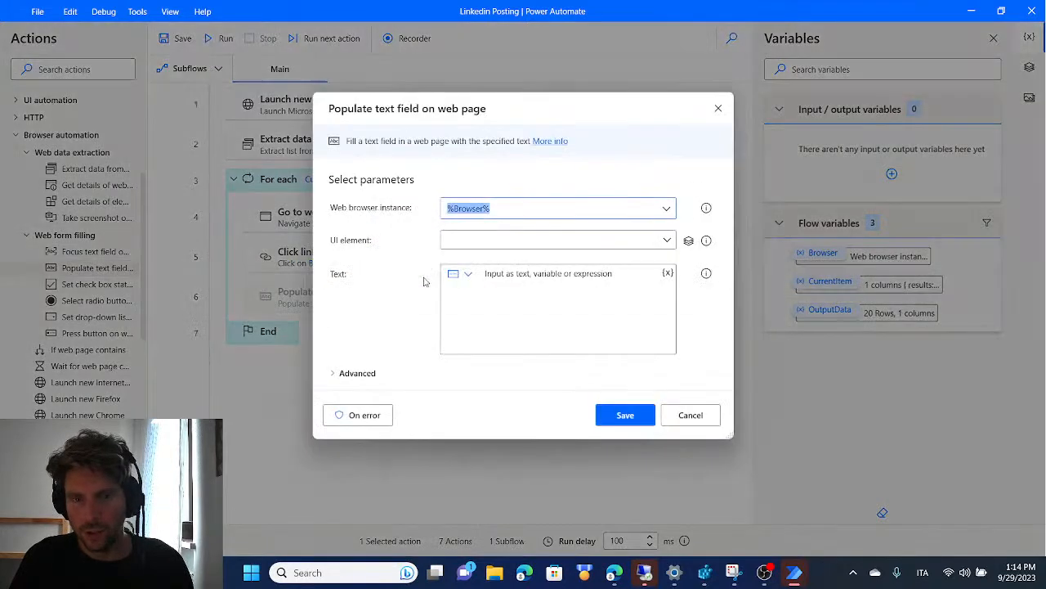
click(668, 240)
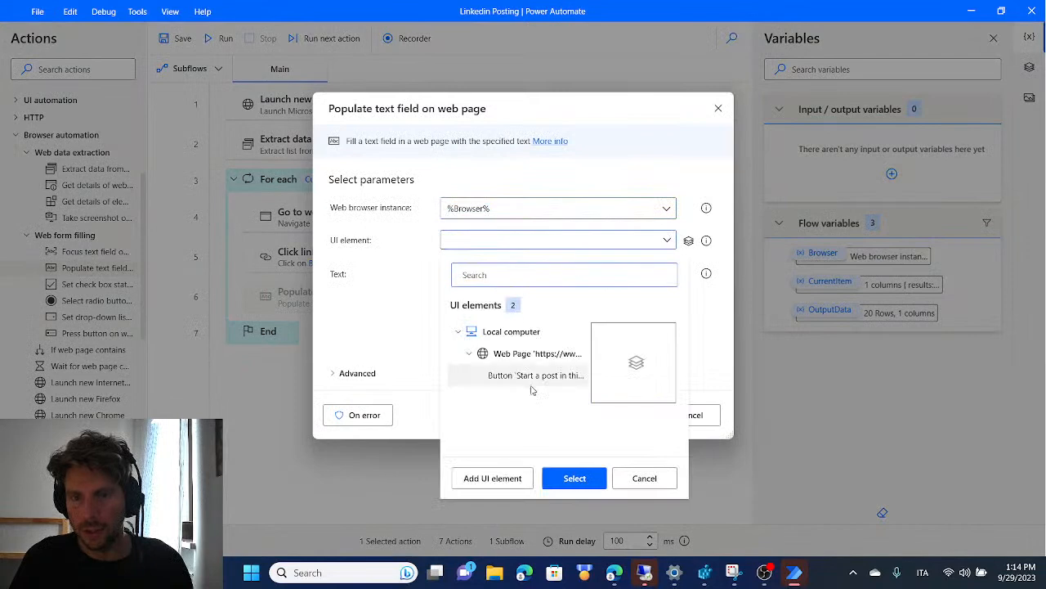
click(507, 479)
click(511, 475)
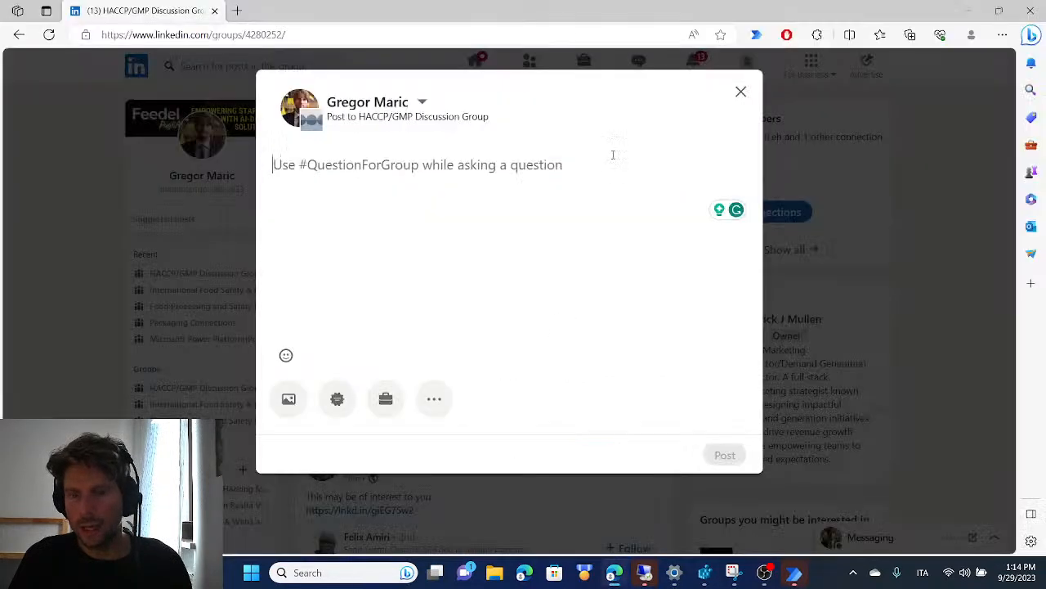
drag(275, 98, 865, 106)
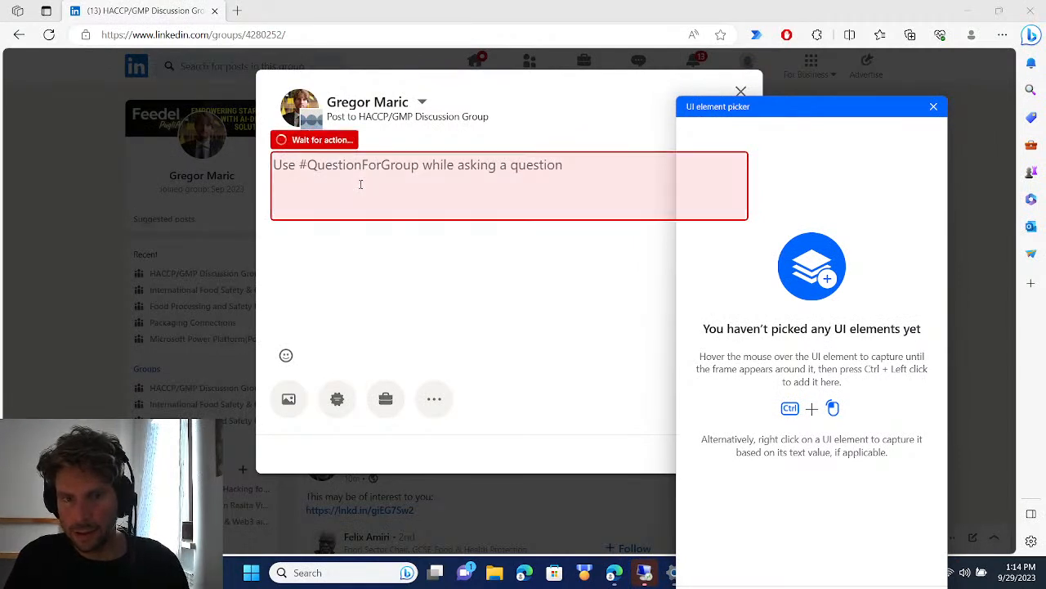
ctrl+click(360, 184)
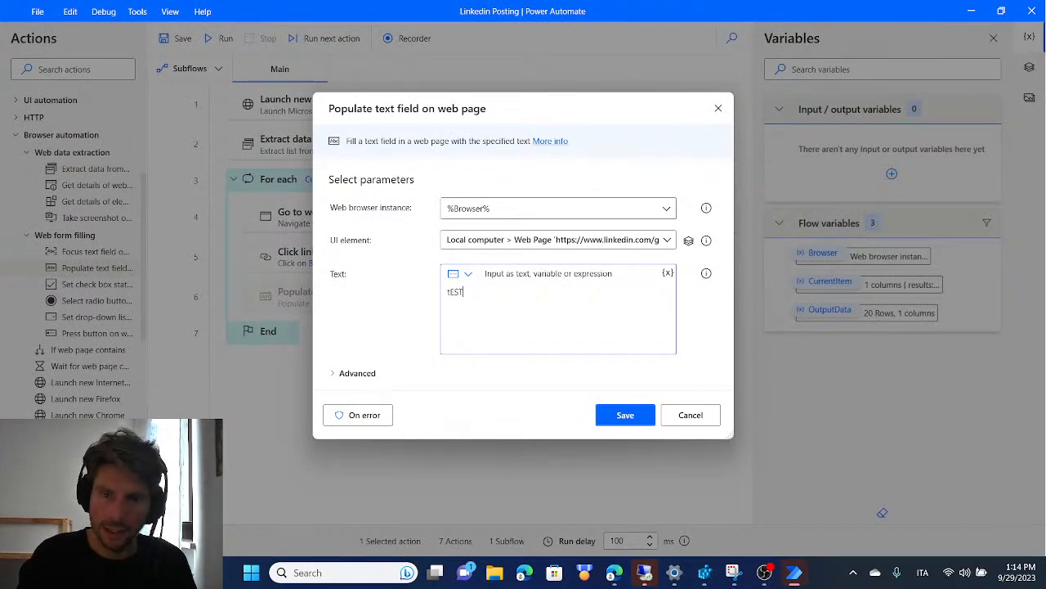
click(626, 414)
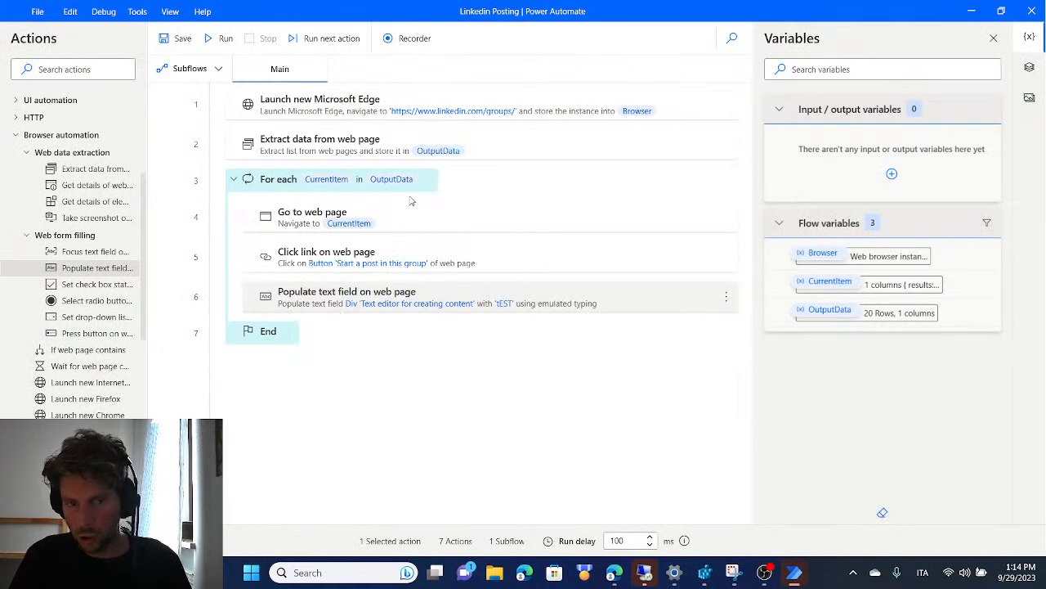
Set a breakpoint on the loop's End action and run the flow to test filling the post text
click(181, 332)
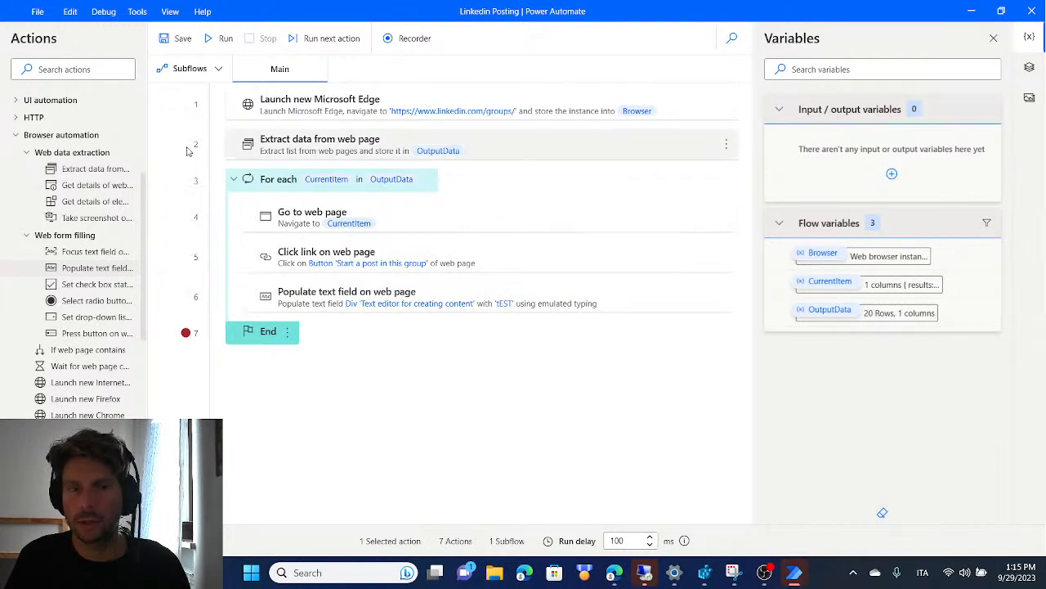
click(217, 38)
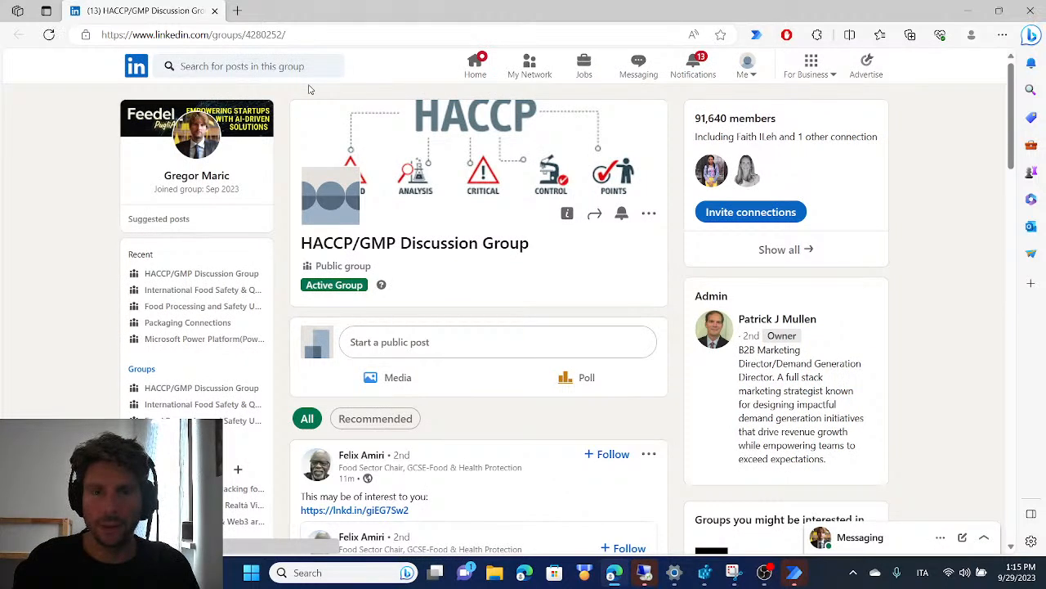
click(498, 345)
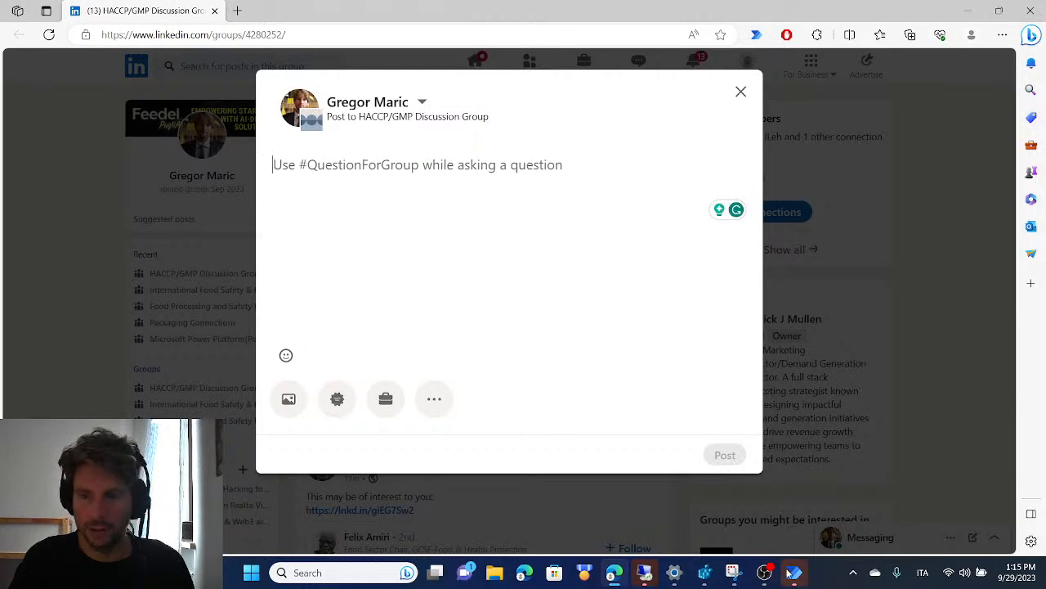
mouse_move(786, 575)
click(871, 494)
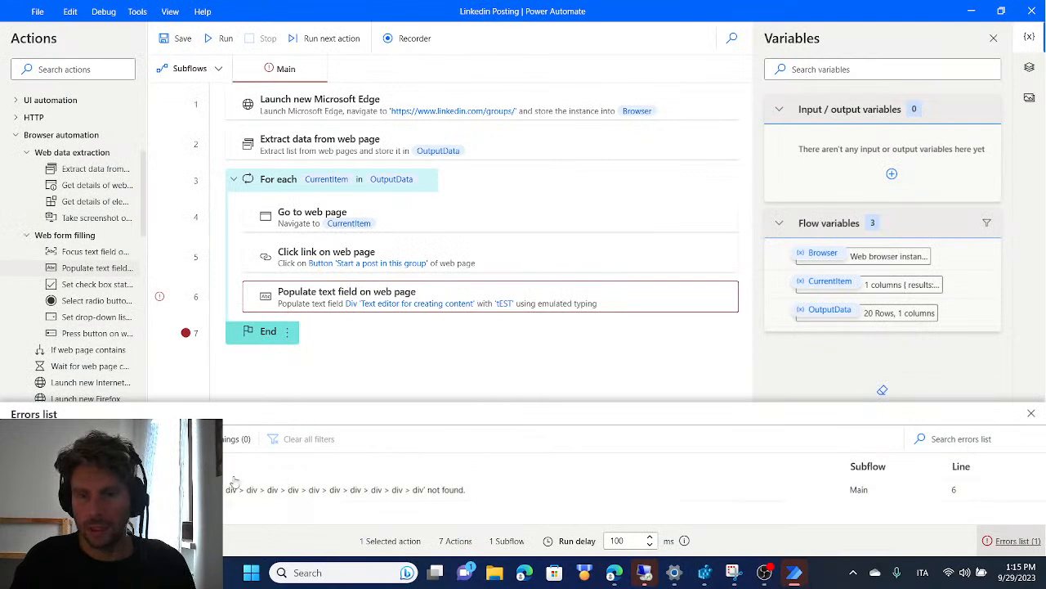
Open the selector of the "Text editor for creating content" UI element and examine the attributes of its last div
click(1029, 72)
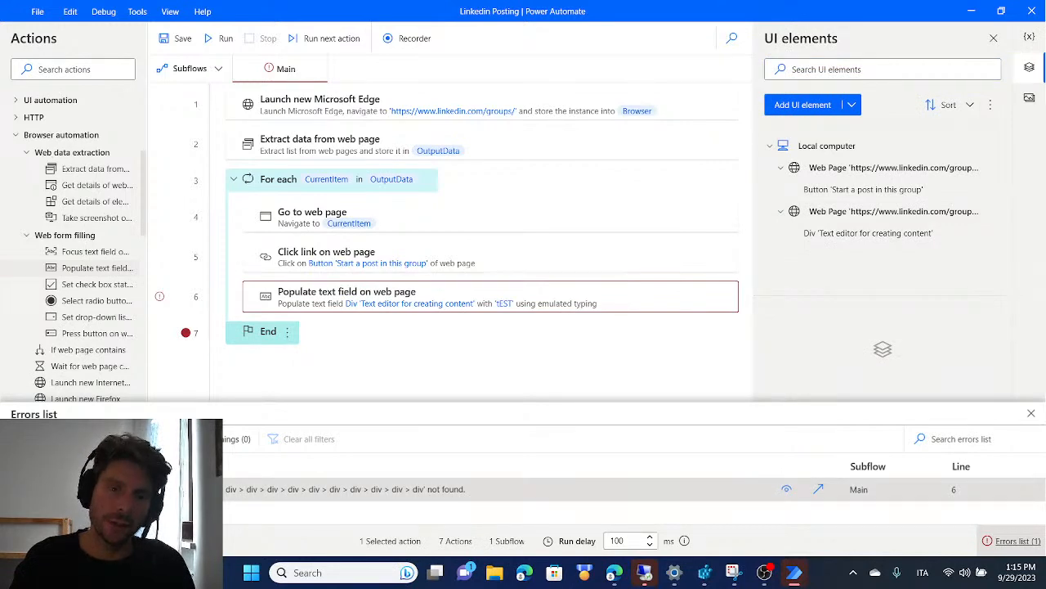
double_click(847, 238)
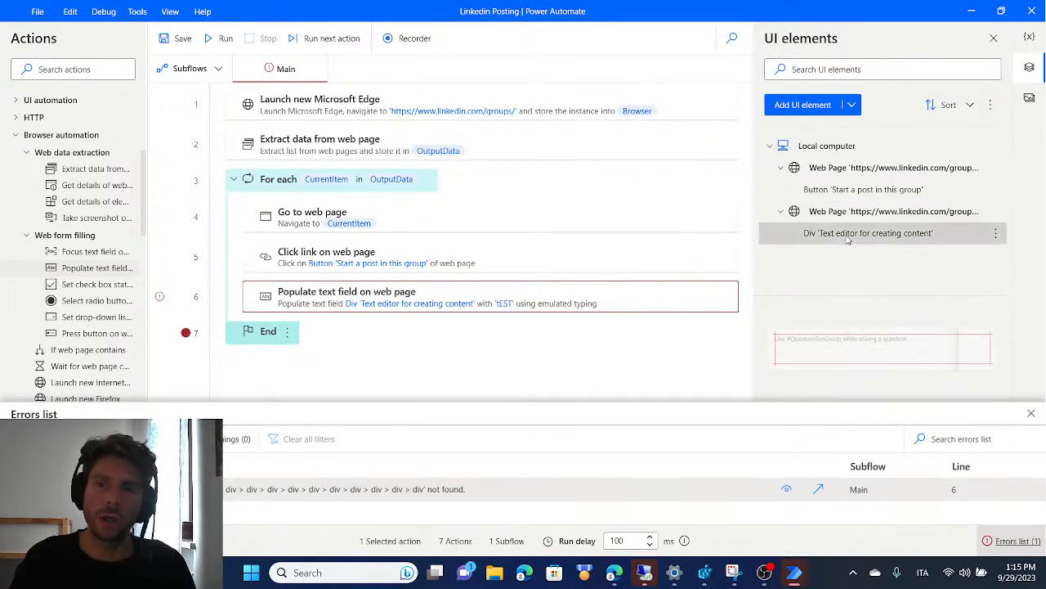
scroll(490, 277, down, 5)
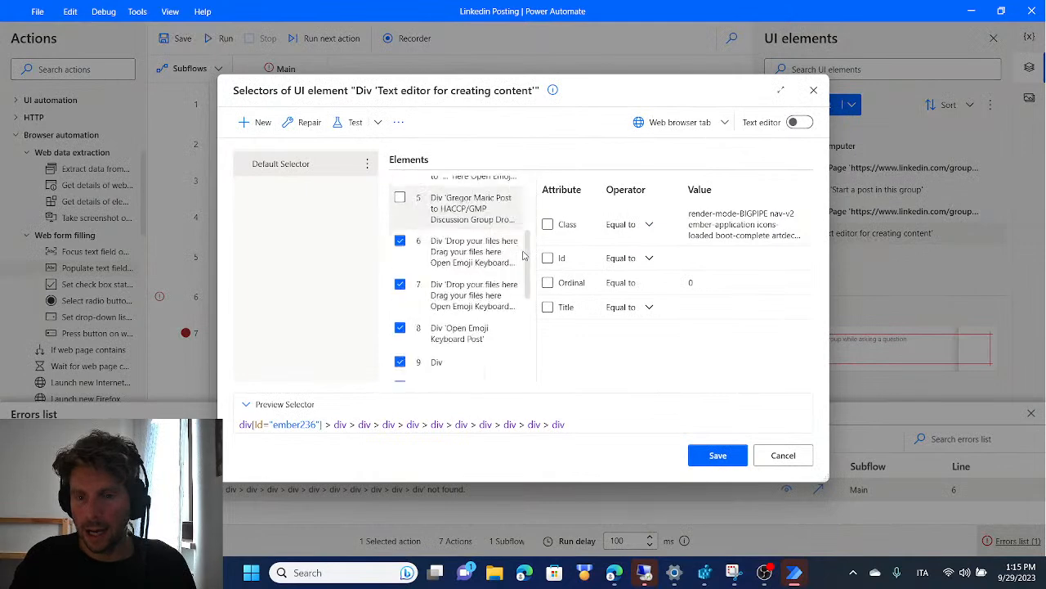
scroll(507, 277, down, 3)
click(461, 365)
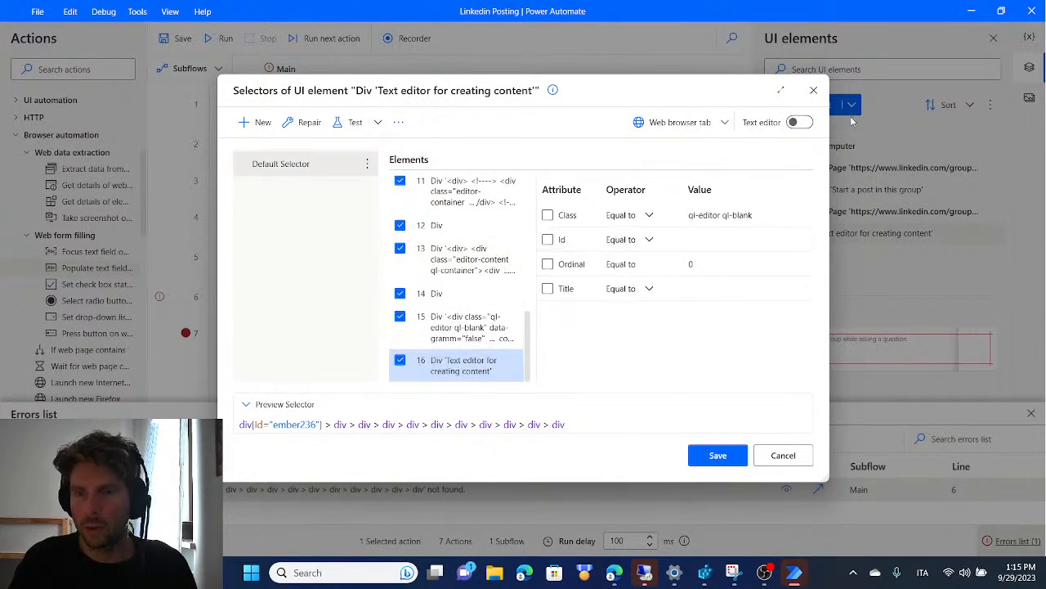
click(815, 91)
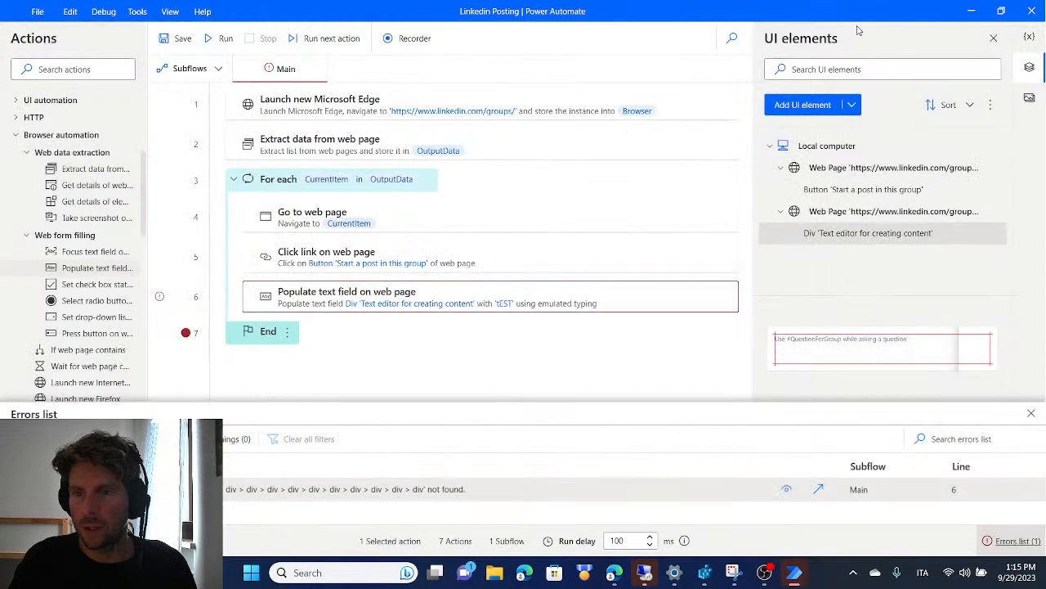
In the text editor's selector, exclude the Id attribute of div element 6 and include its Class "artdeco-modal__content p0 ember-view"
double_click(845, 240)
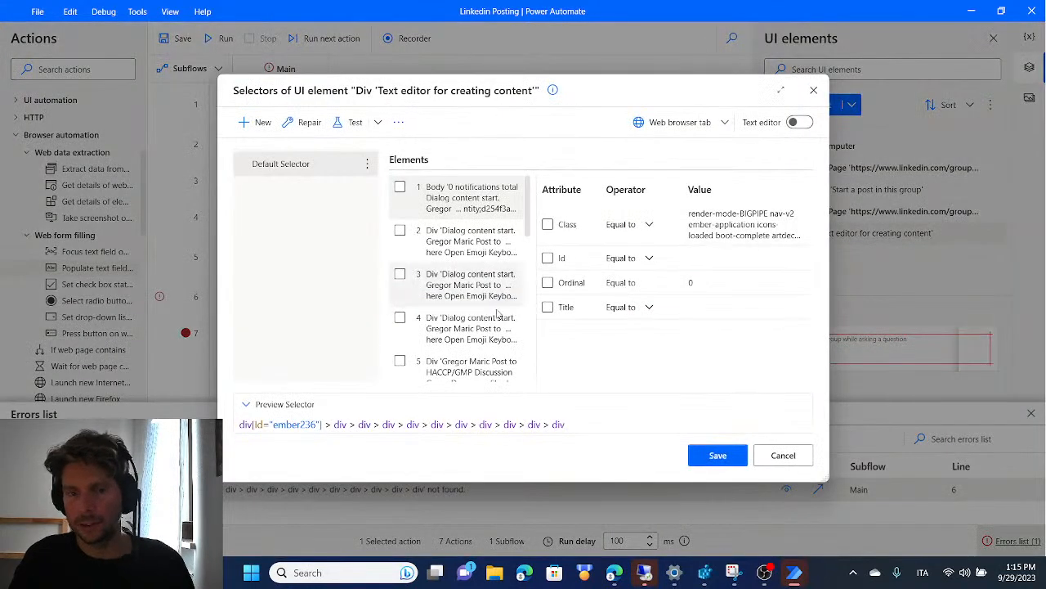
scroll(454, 290, down, 5)
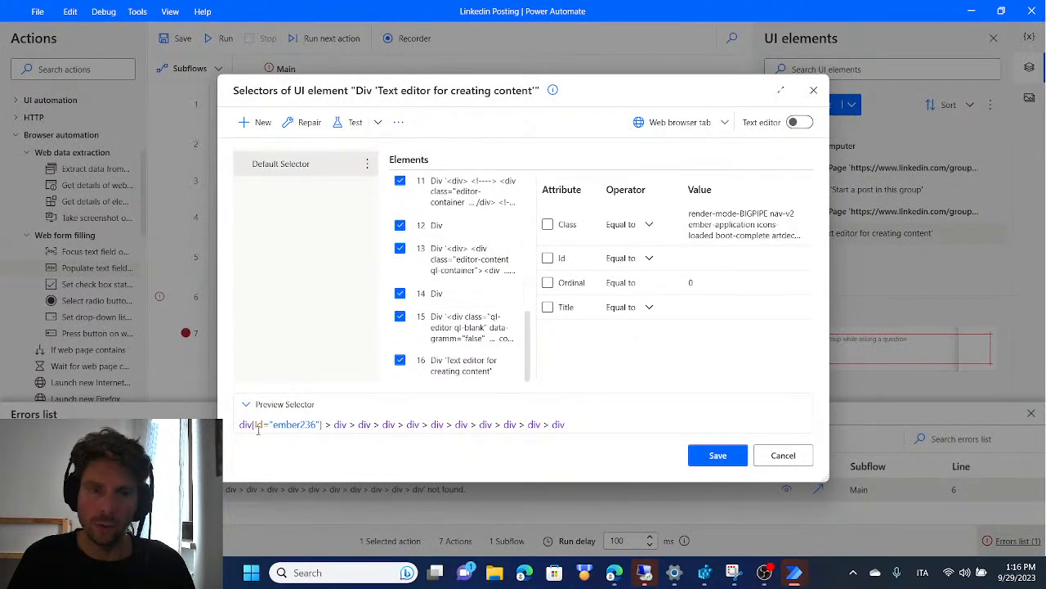
drag(272, 426, 322, 426)
scroll(491, 327, up, 4)
click(491, 285)
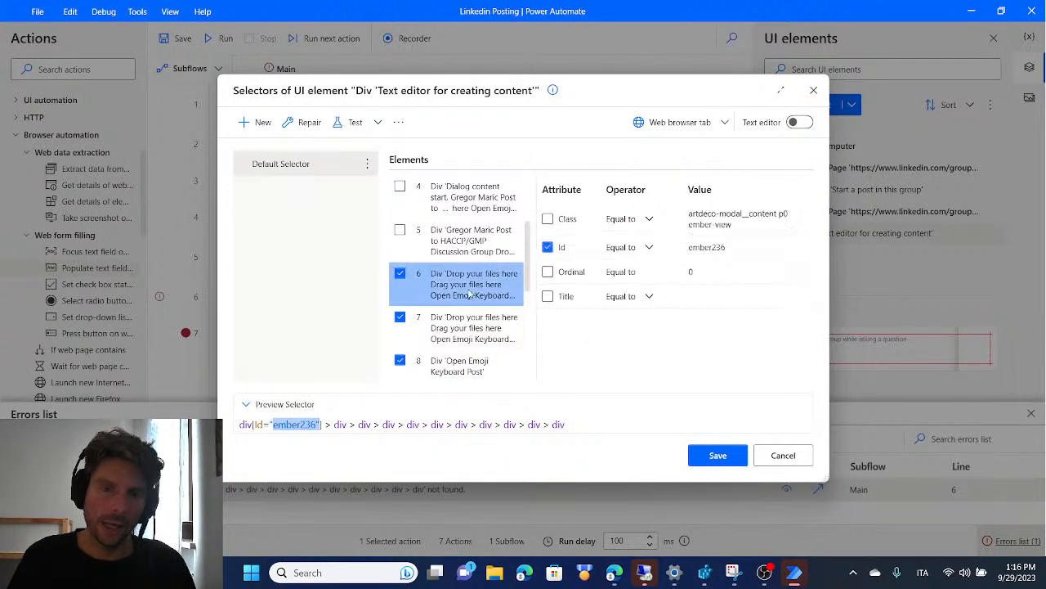
click(548, 247)
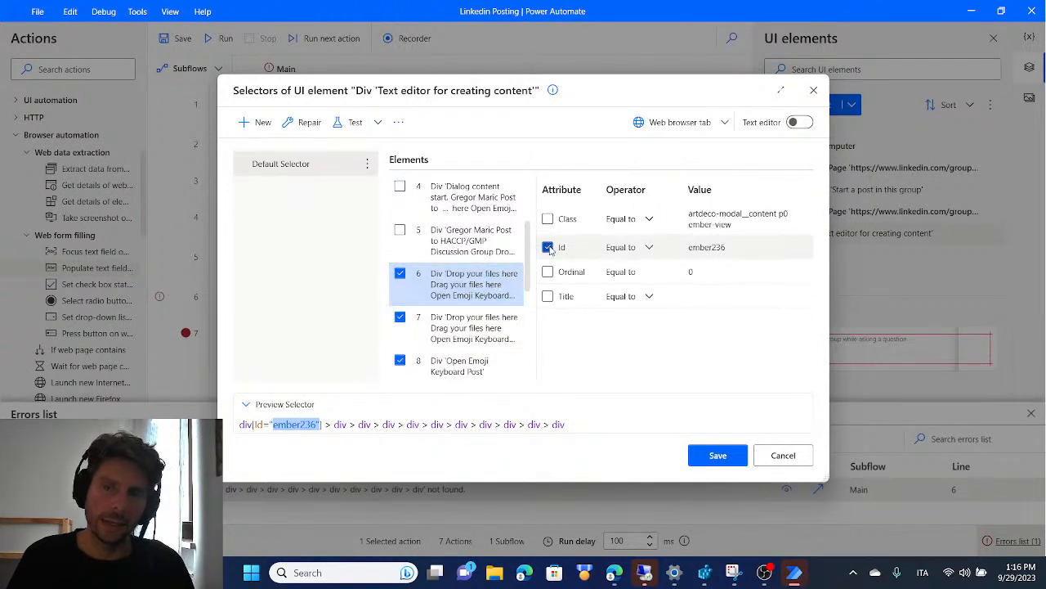
click(548, 247)
click(547, 218)
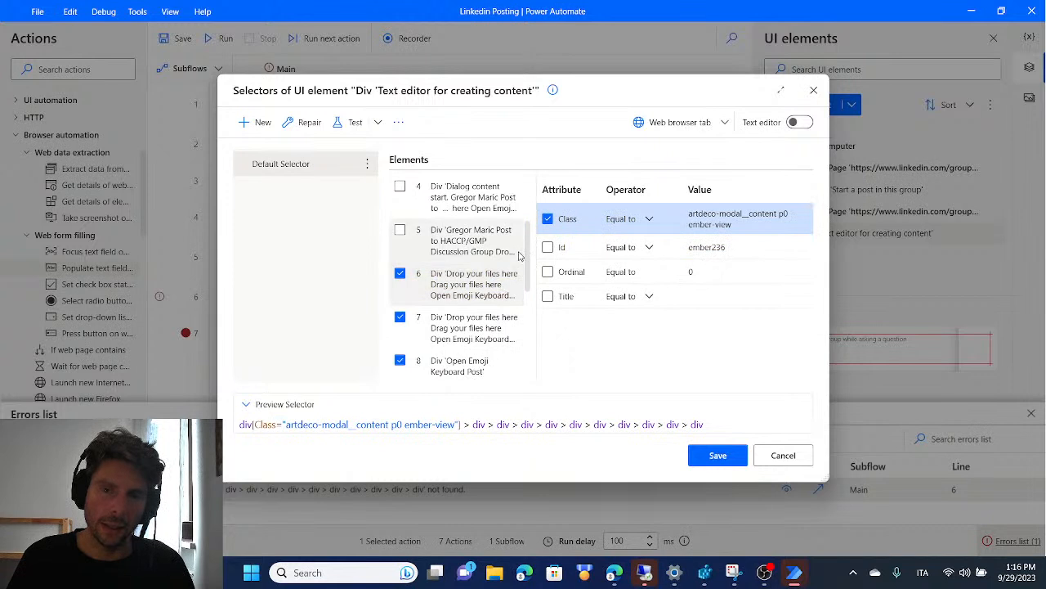
Include the Class attribute "ql-editor ql-blank" for the selector's last div, element 16
scroll(482, 311, down, 4)
click(466, 365)
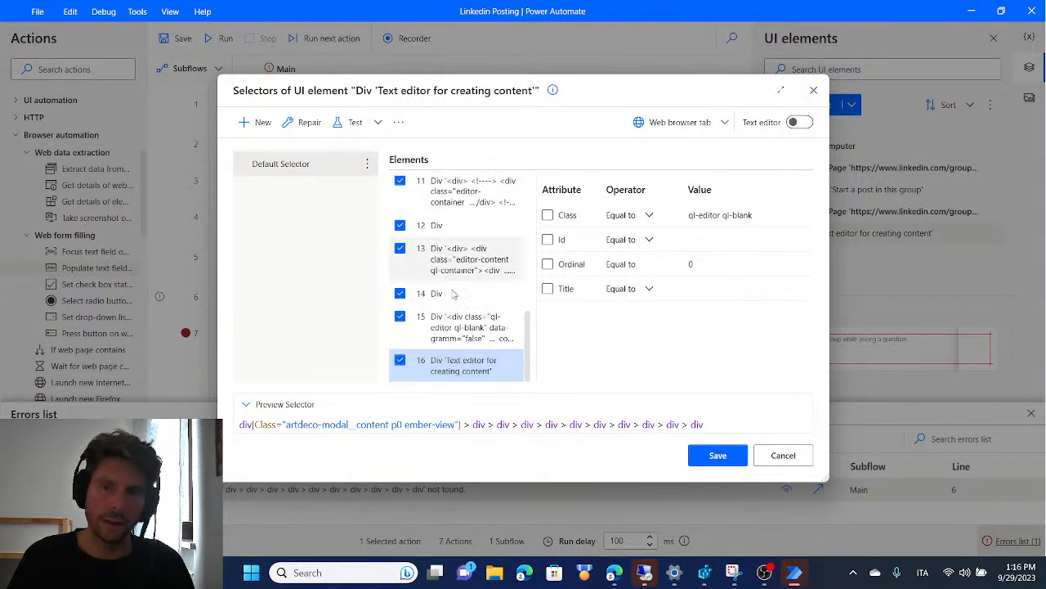
click(548, 215)
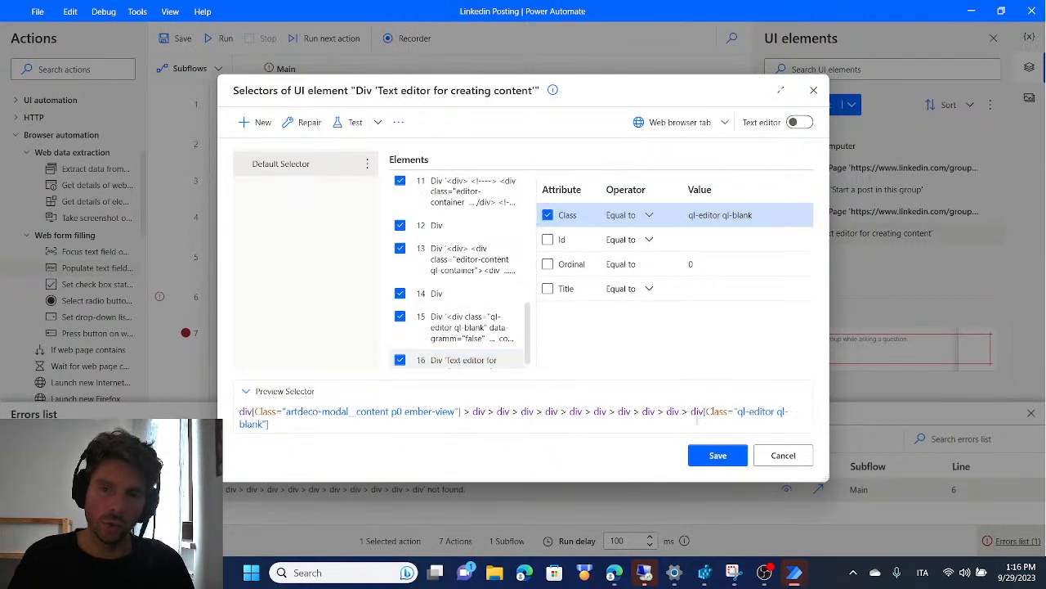
Save the text editor's selector changes and run the flow to test filling the group post with "tEST"
click(730, 458)
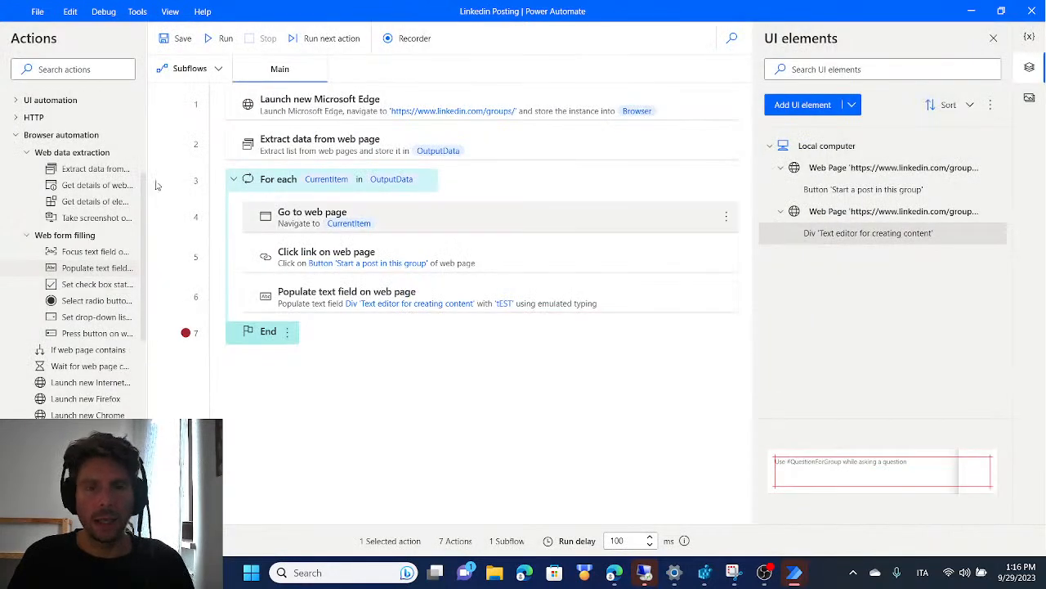
click(218, 39)
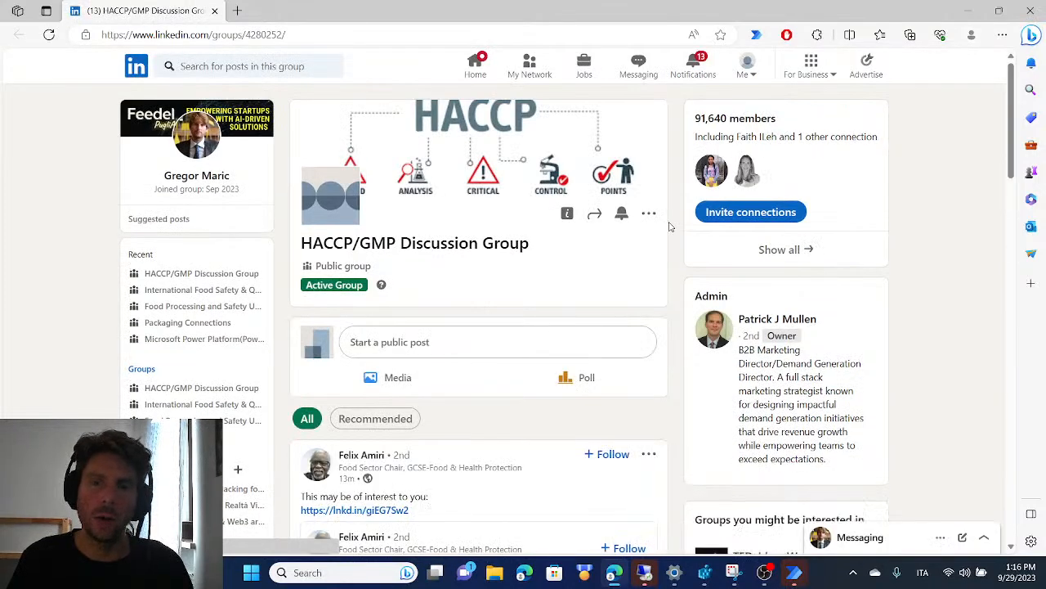
click(497, 341)
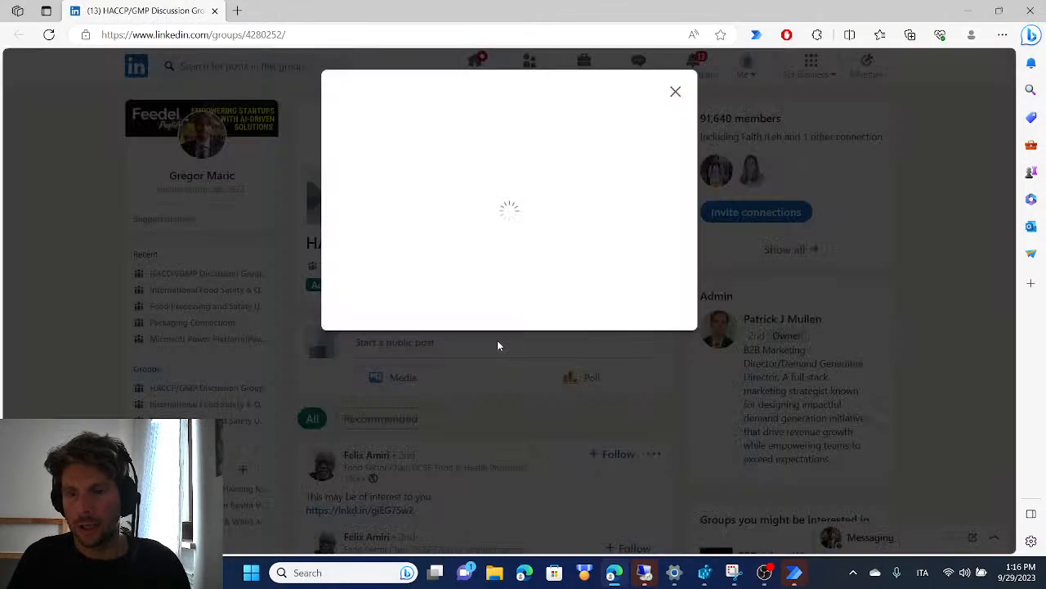
text(tEST)
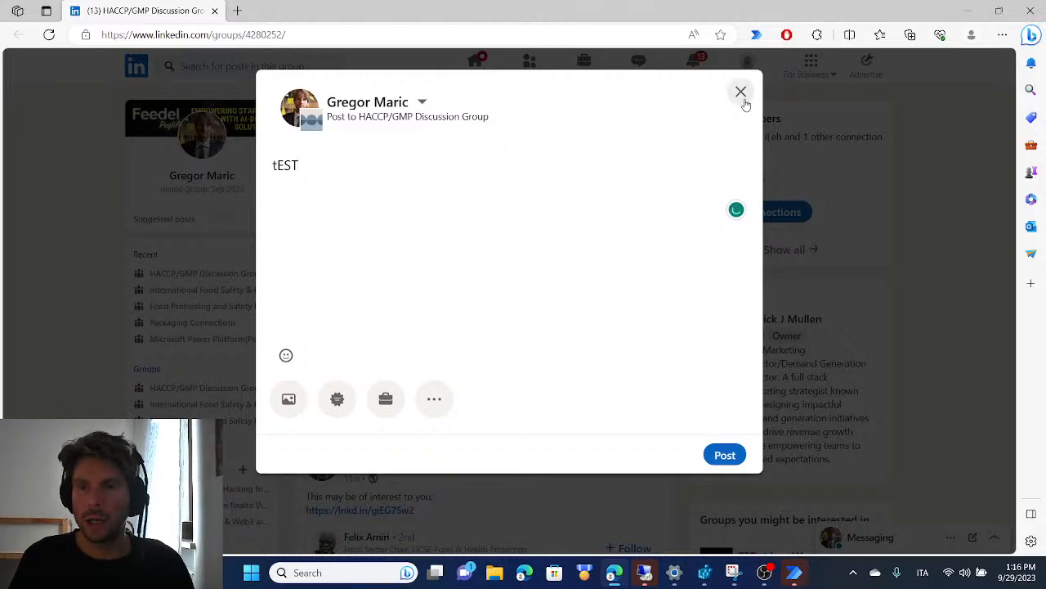
key(alt+Tab)
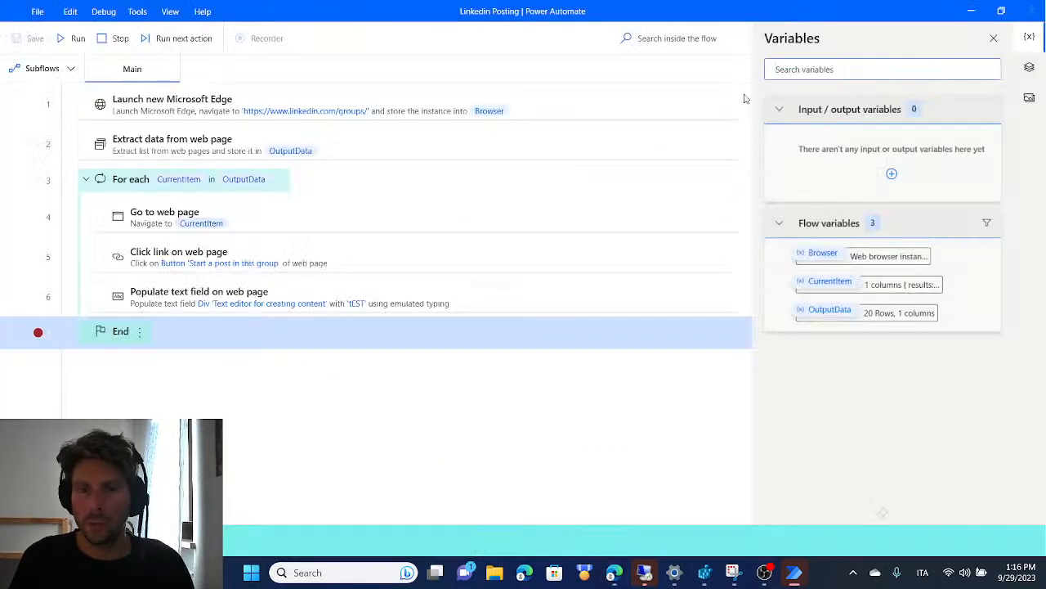
key(alt+Tab)
key(alt+Tab)
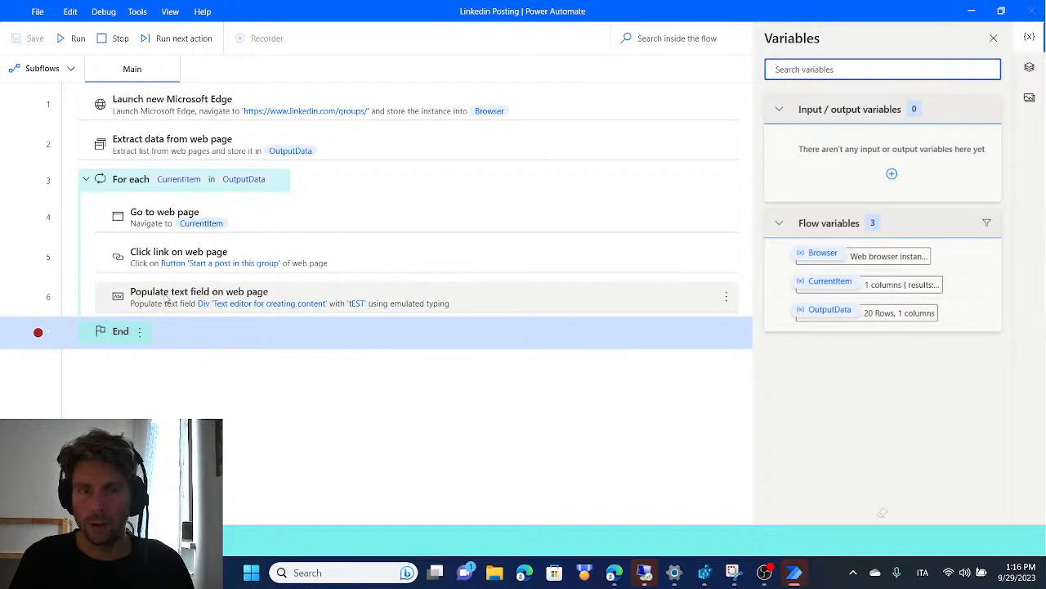
Stop the paused run and remove the breakpoint from the loop's End action
click(116, 39)
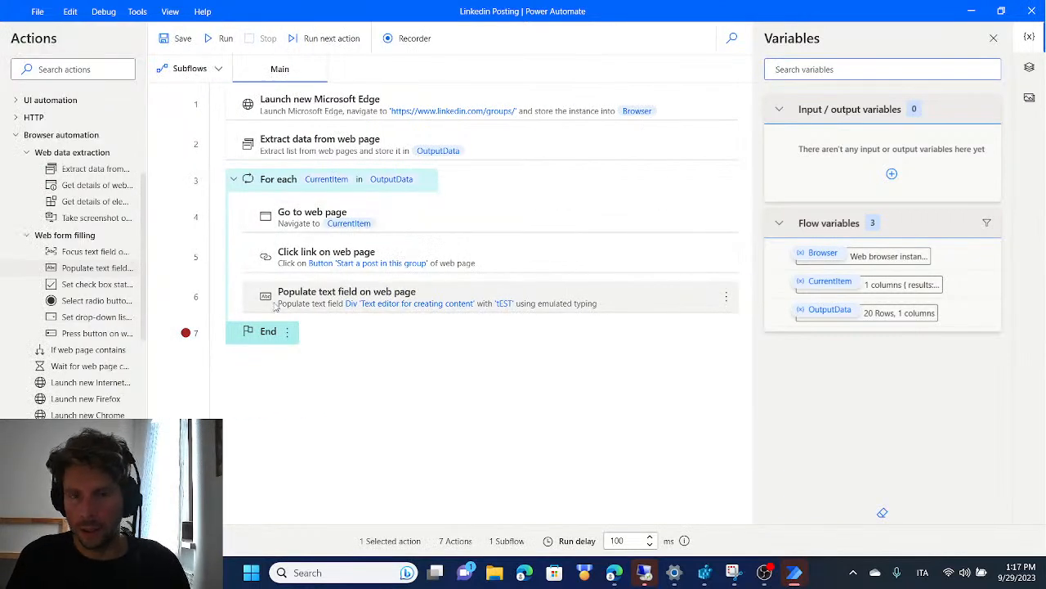
click(188, 335)
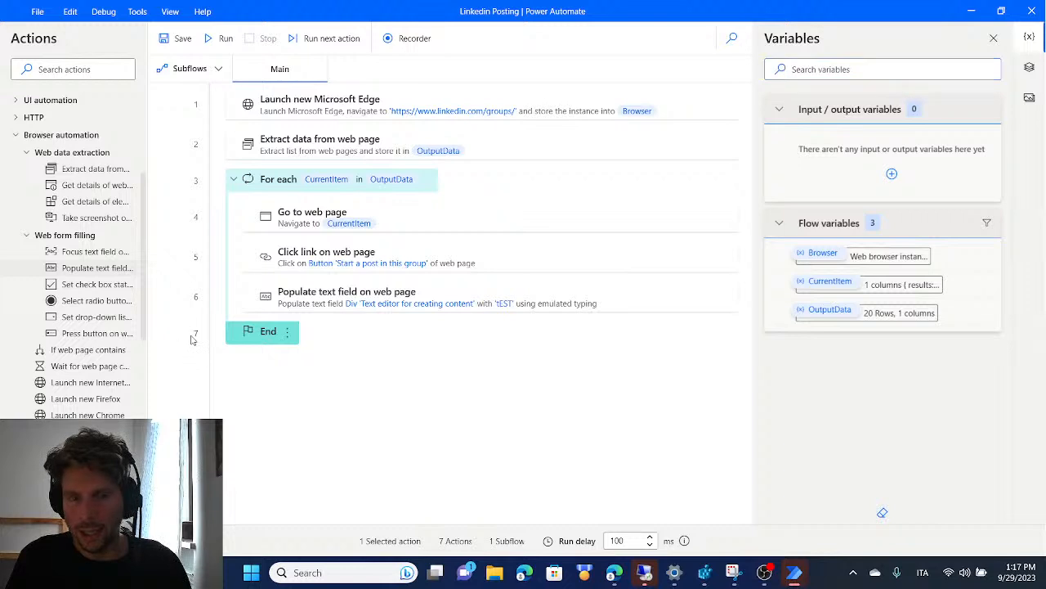
click(340, 288)
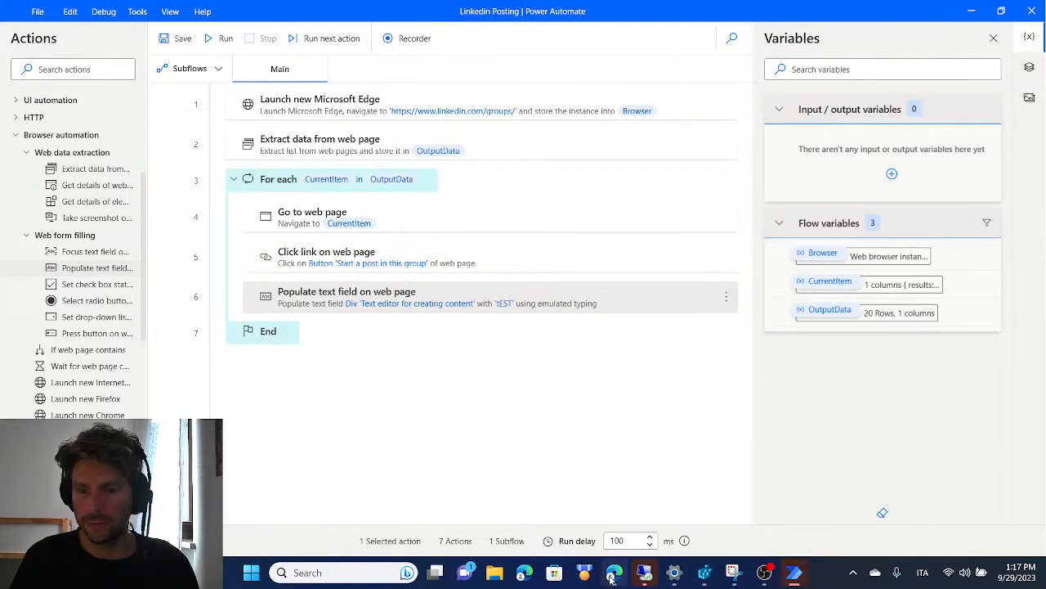
Close the leftover Edge windows showing the HACCP/GMP Discussion Group, leaving the unsaved "tEST" post
mouse_move(615, 574)
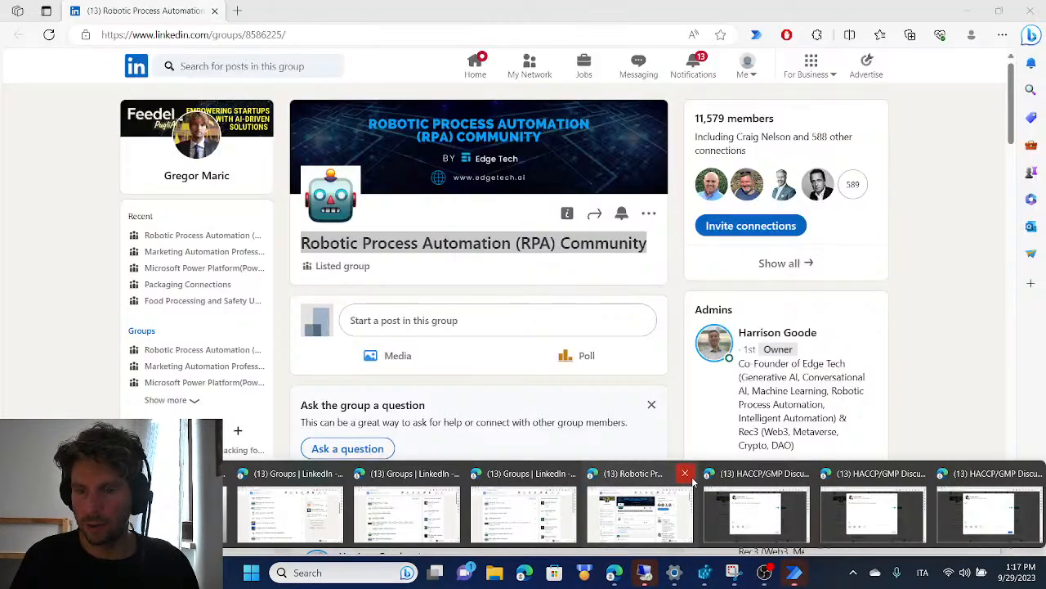
click(688, 476)
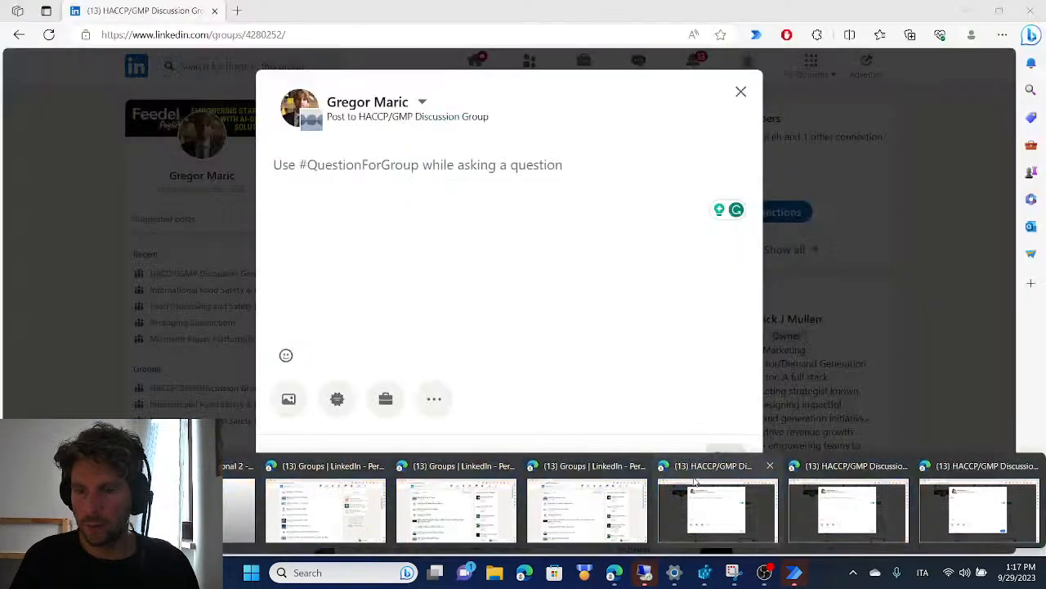
click(770, 465)
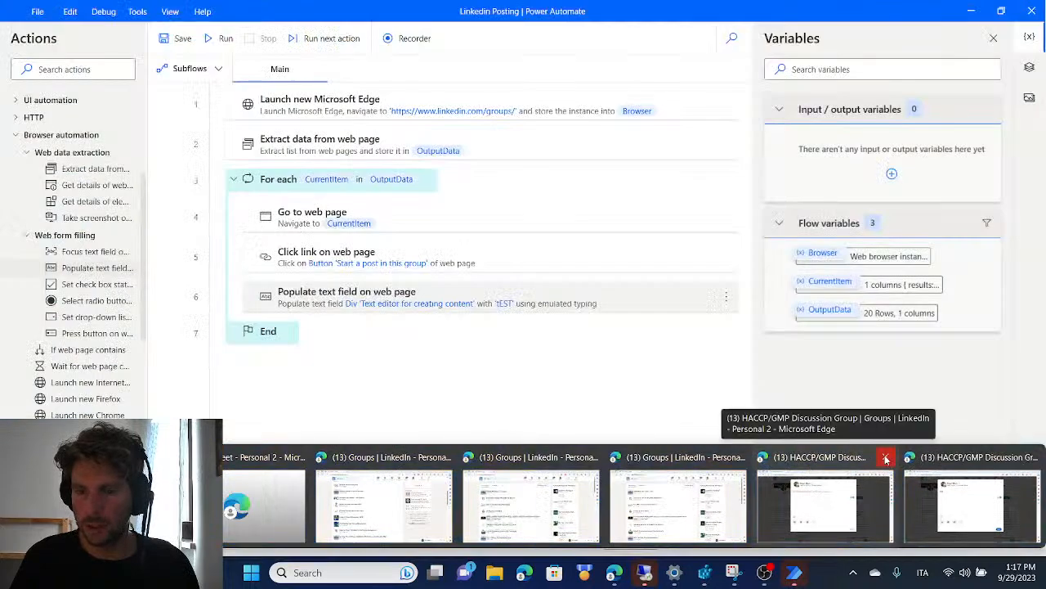
click(886, 462)
click(1033, 457)
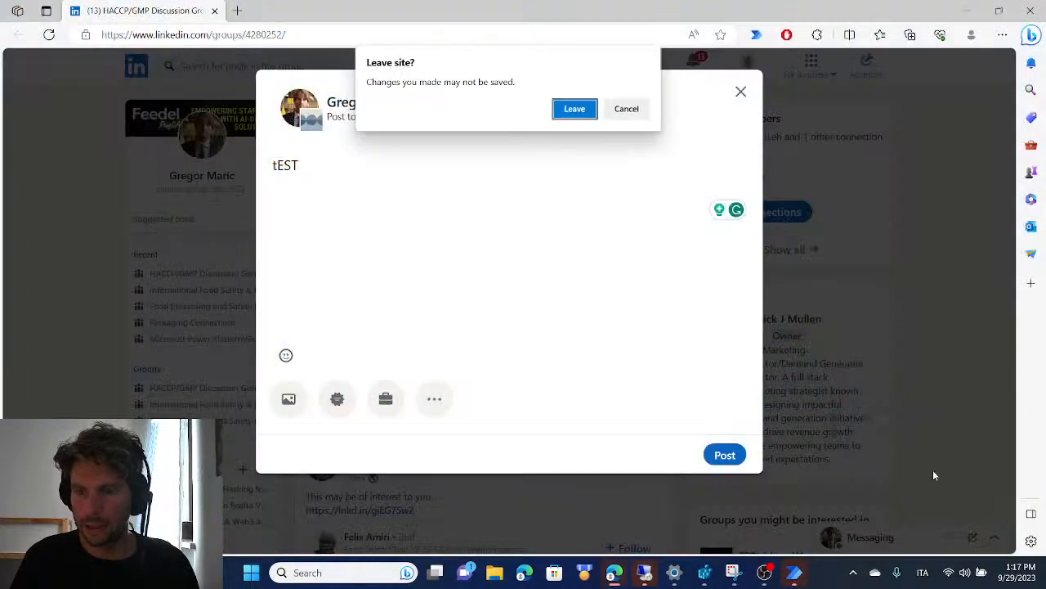
click(575, 111)
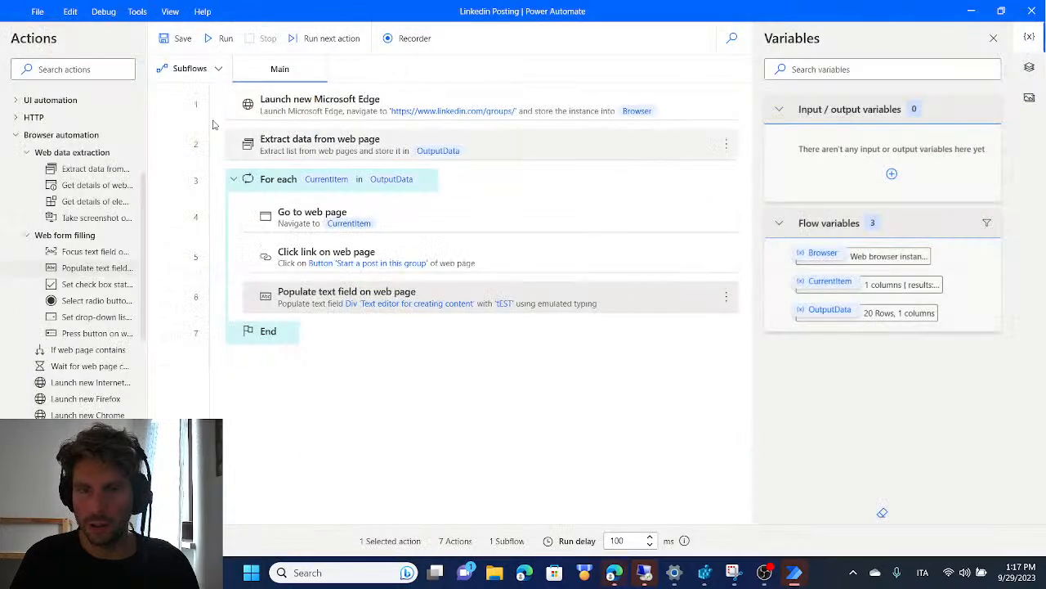
Run the flow without a breakpoint to test moving past the first group, and cancel the leave-site dialog in Edge
click(220, 40)
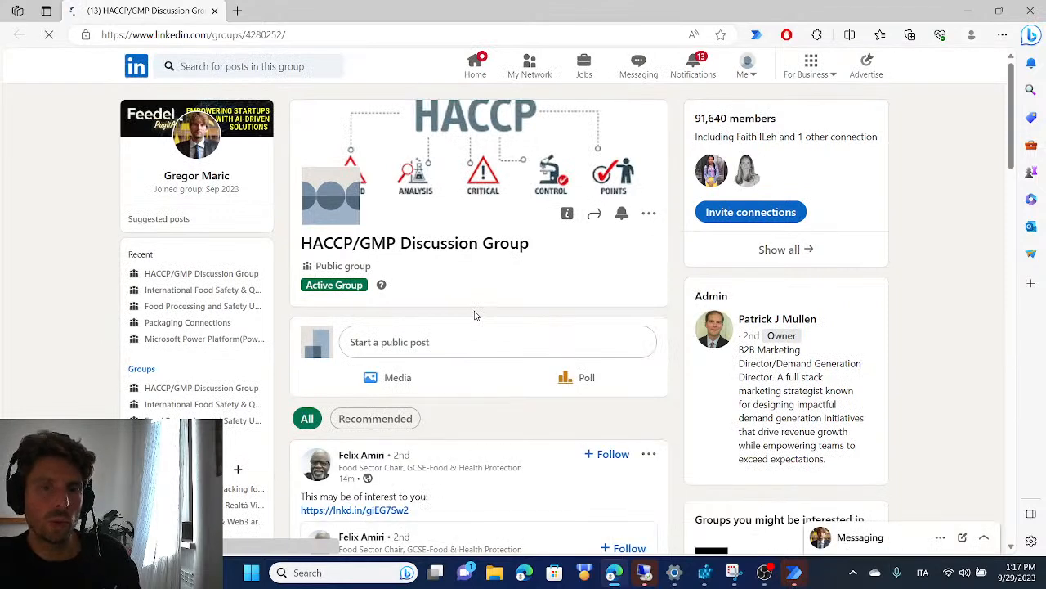
click(497, 342)
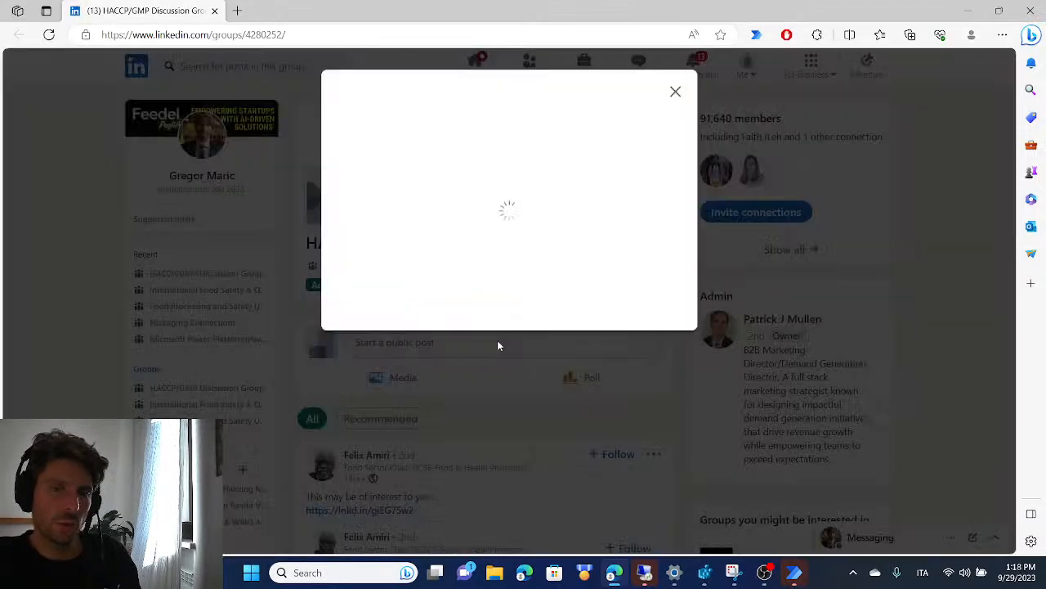
text(tEST)
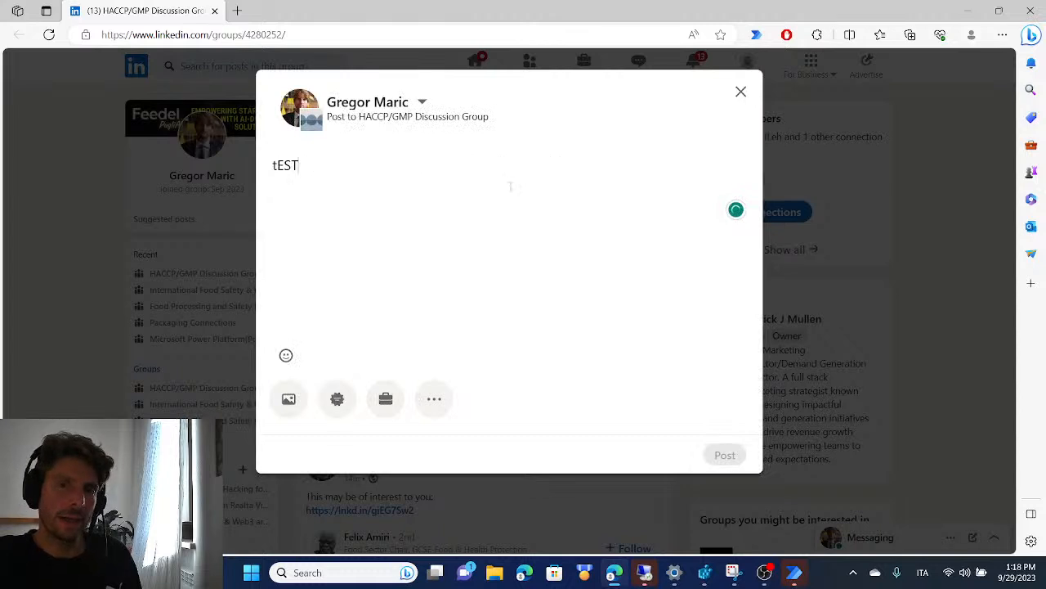
key(F5)
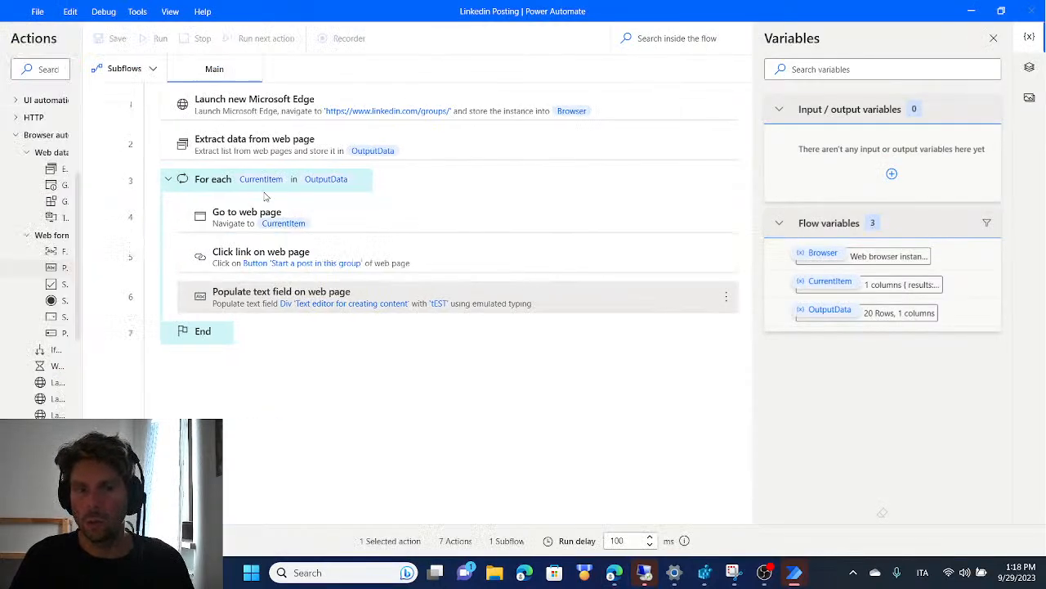
key(alt+Tab)
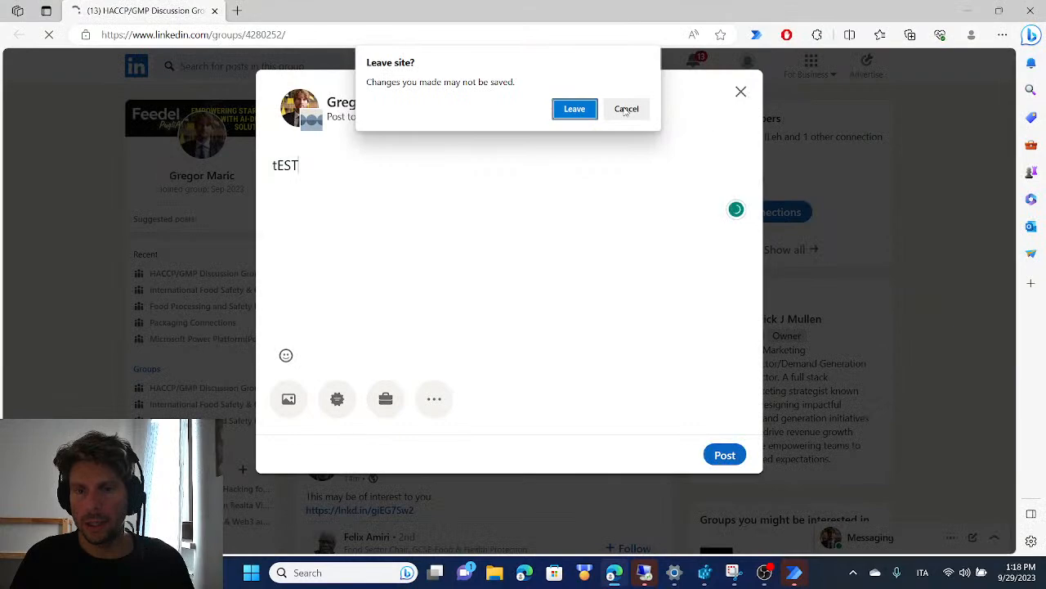
click(625, 111)
key(alt+Tab)
In the loop's Go to web page action, set the handling of an appearing pop-up dialog to Close it
click(370, 217)
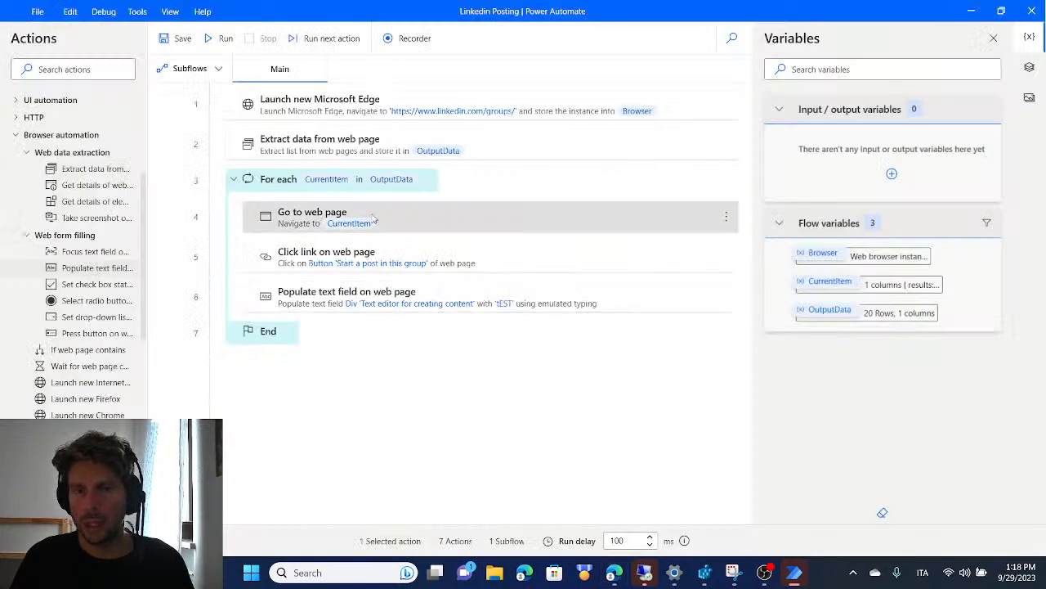
double_click(370, 217)
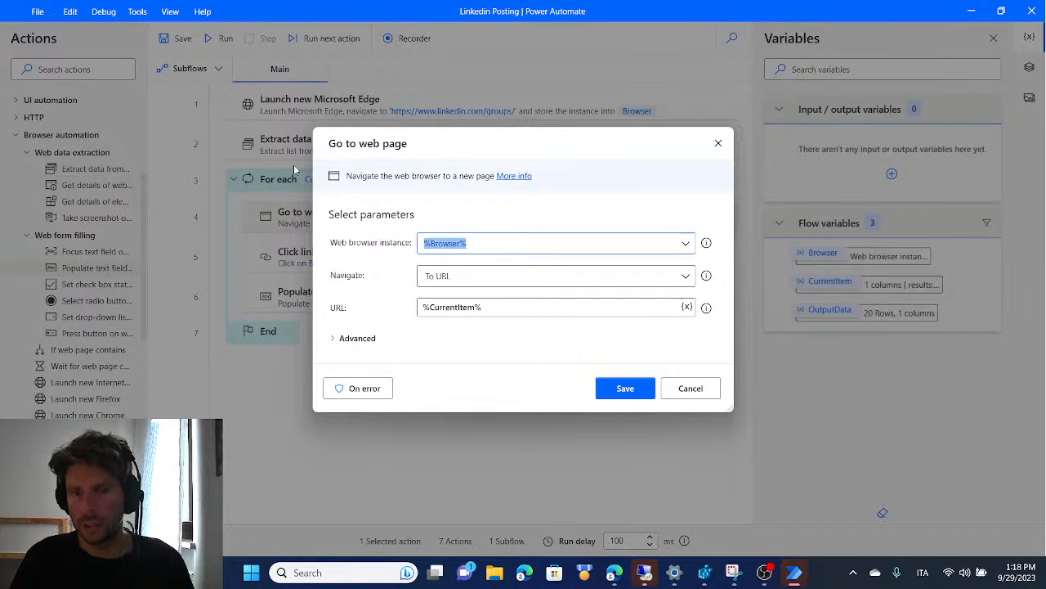
click(335, 343)
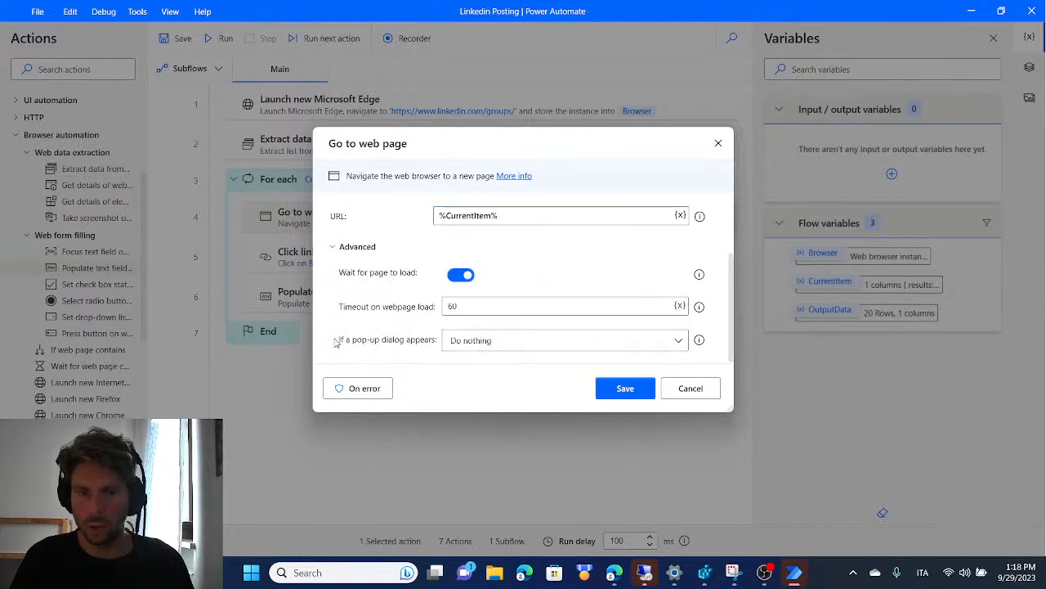
click(590, 341)
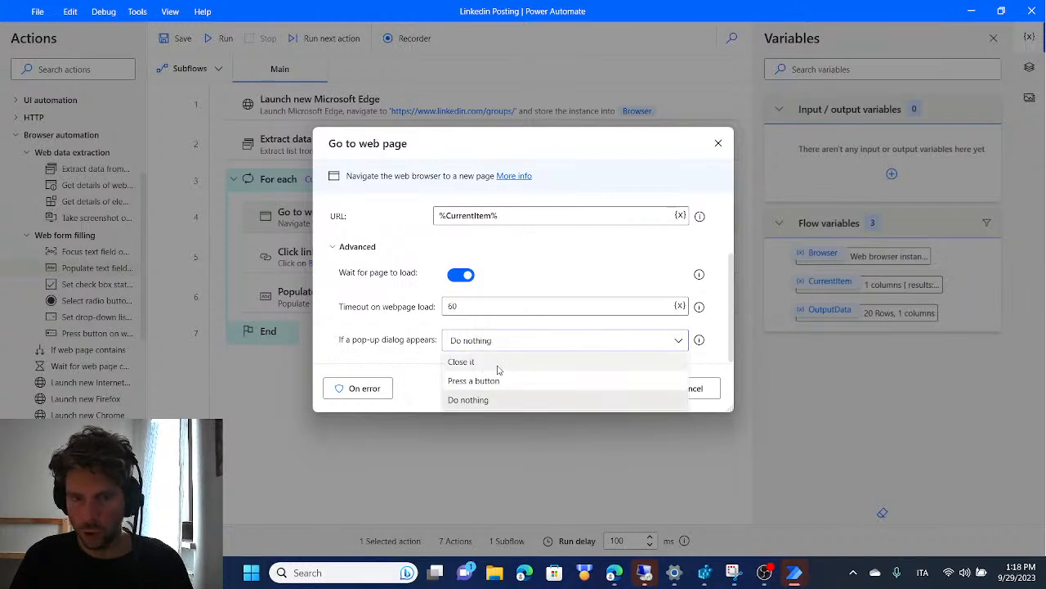
click(463, 361)
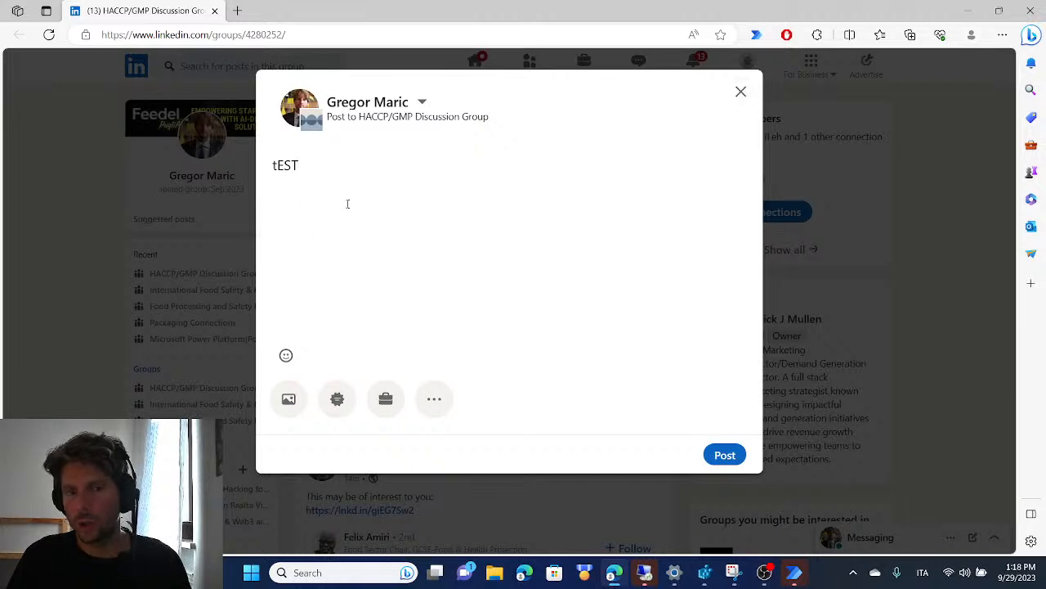
In Edge, close the unfinished "tEST" post in the HACCP/GMP Discussion Group and discard its draft
click(738, 88)
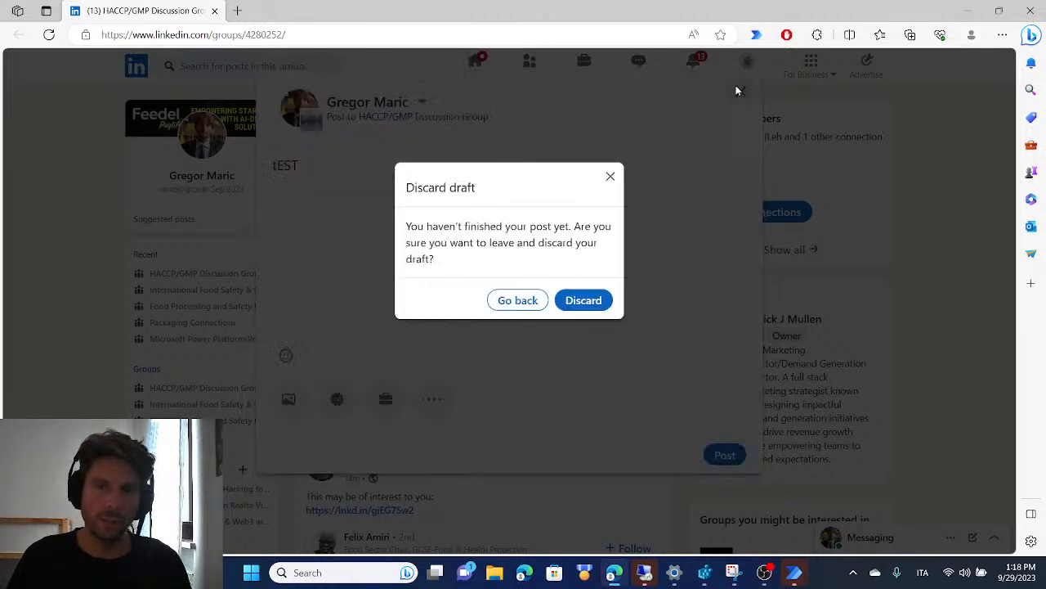
click(582, 306)
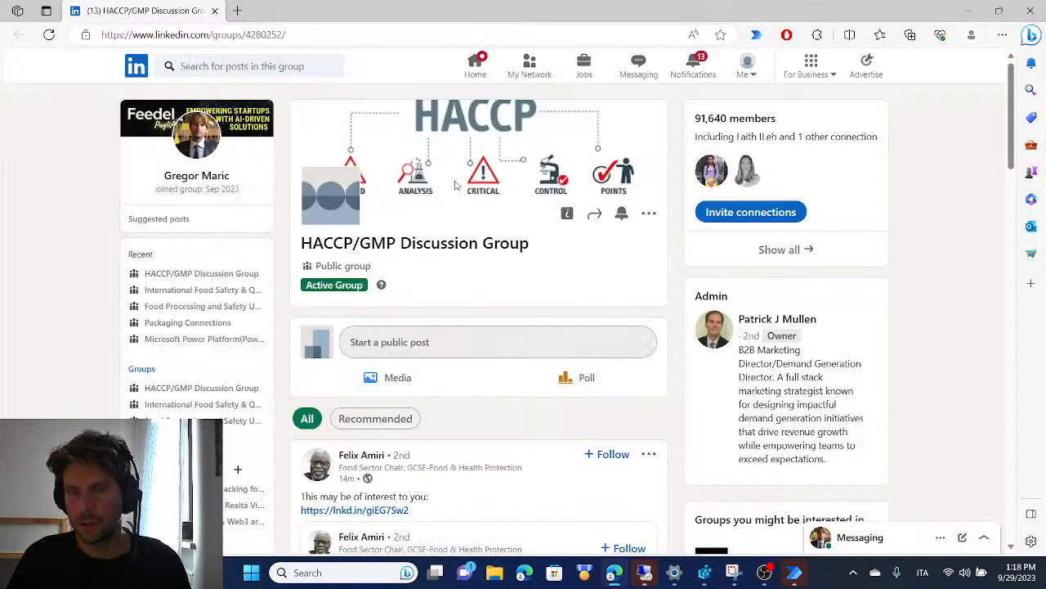
key(alt+Tab)
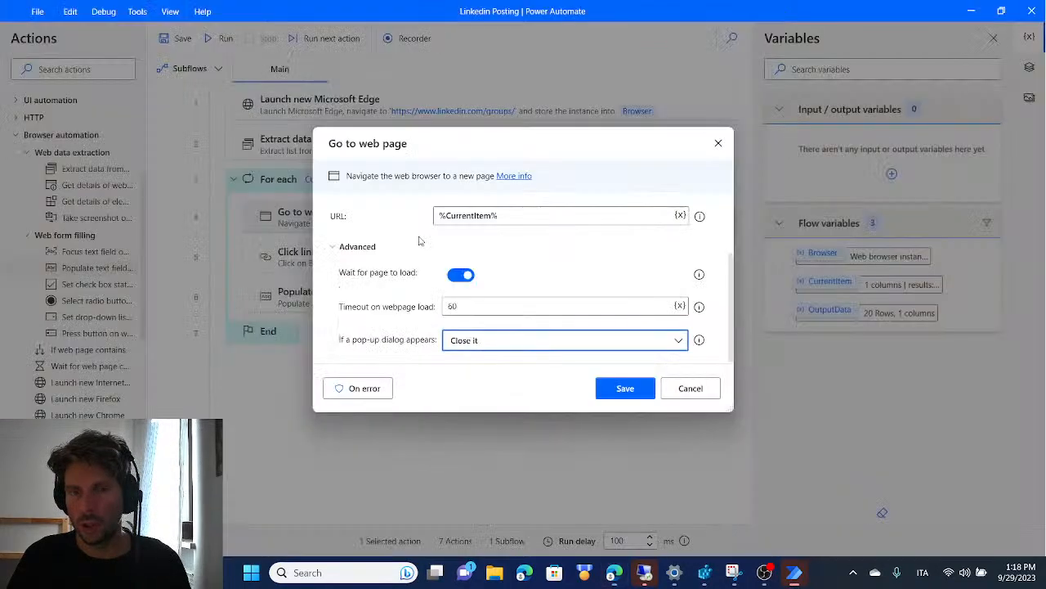
Switch back to Power Automate's Go to web page settings, save them and run the flow again
click(625, 396)
click(226, 39)
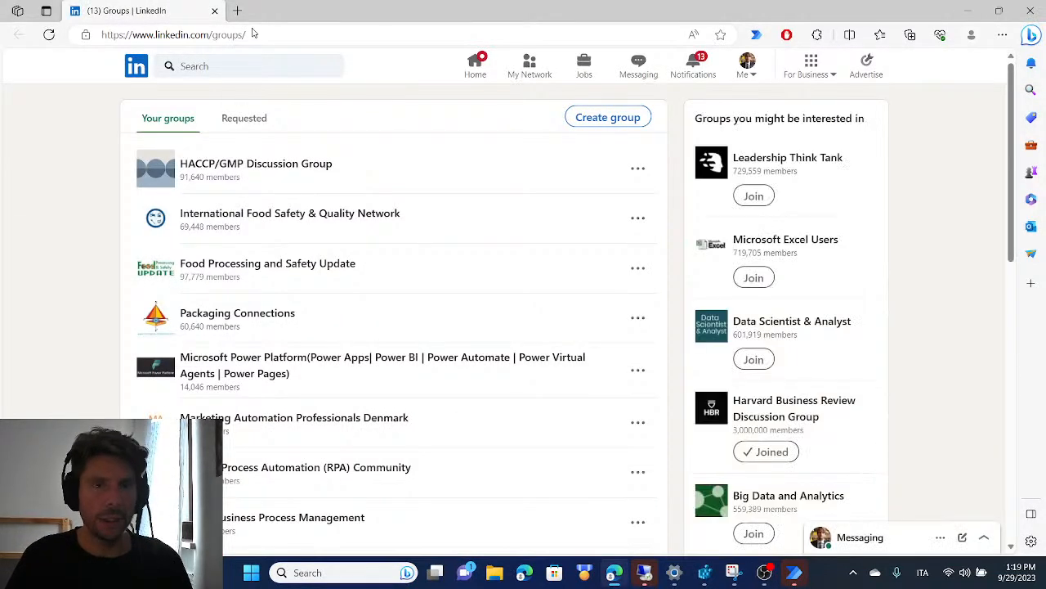
click(237, 10)
text(BAR)
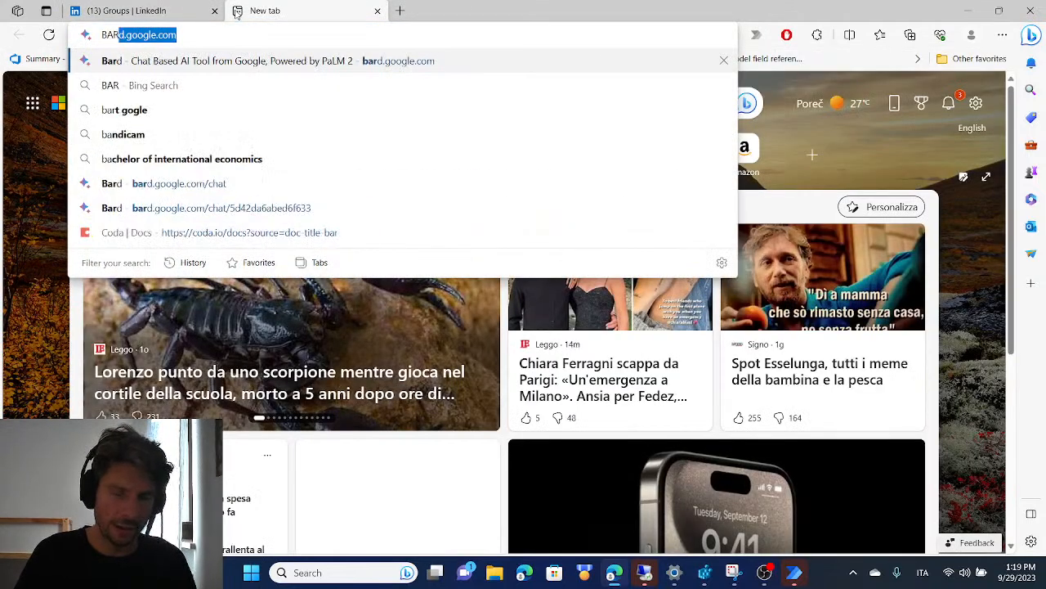
key(BackSpace)
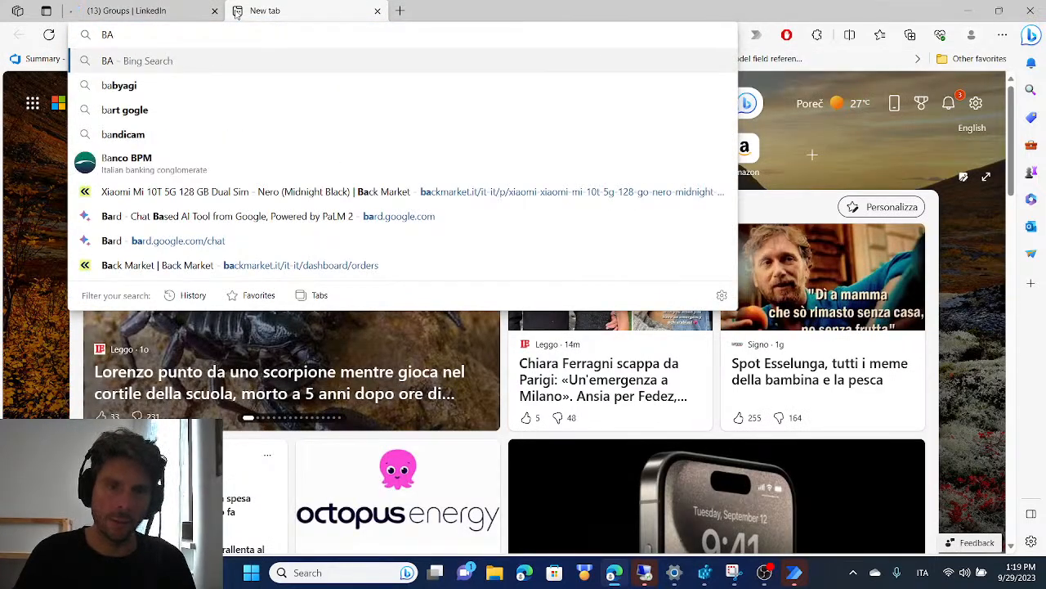
key(Down)
key(Down)
key(Down)
key(Down)
key(Down)
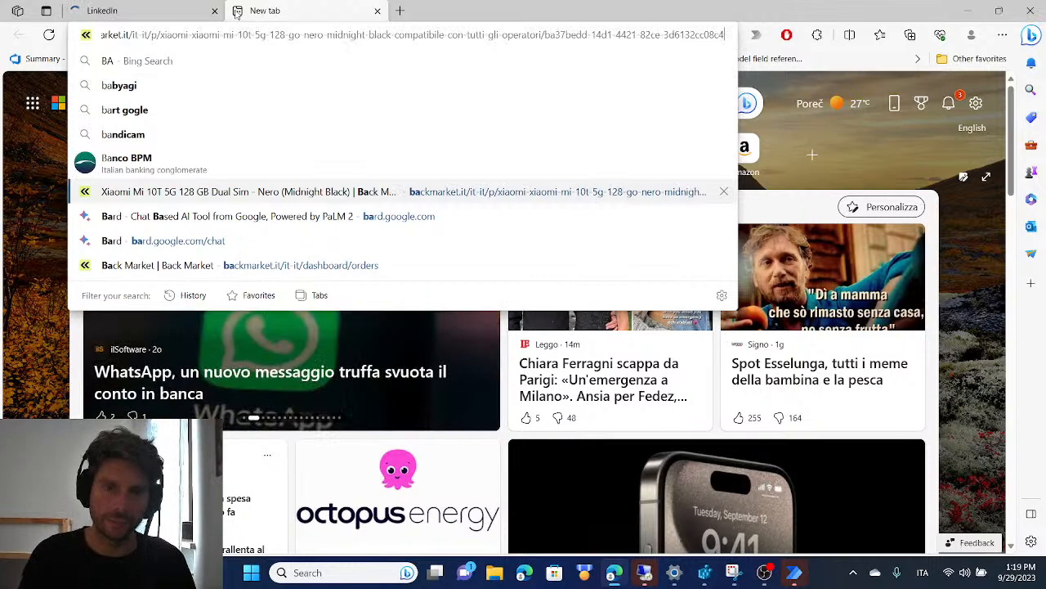
key(Down)
key(Down)
key(Return)
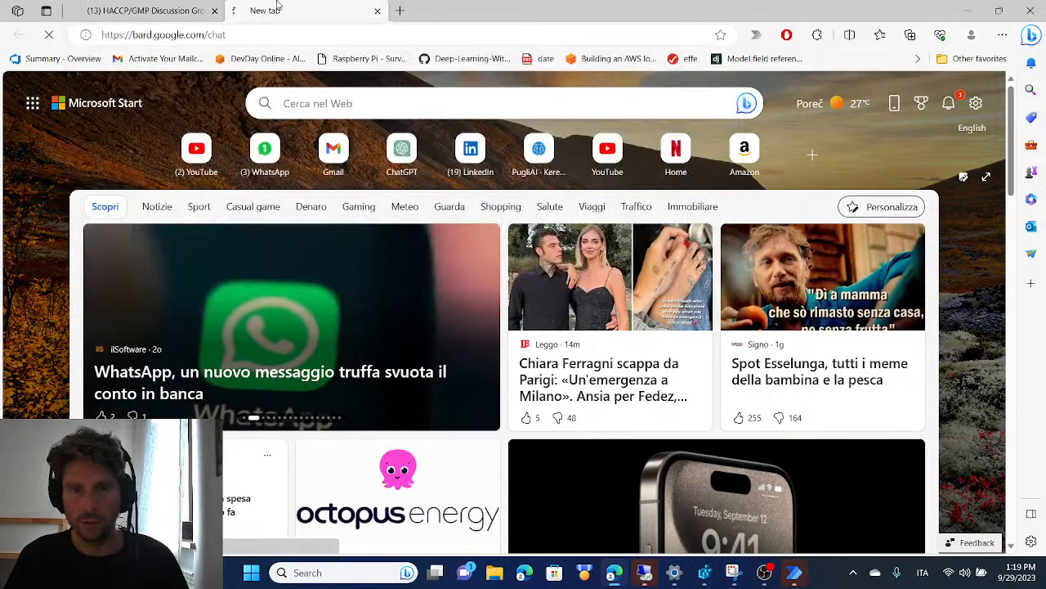
key(ctrl+w)
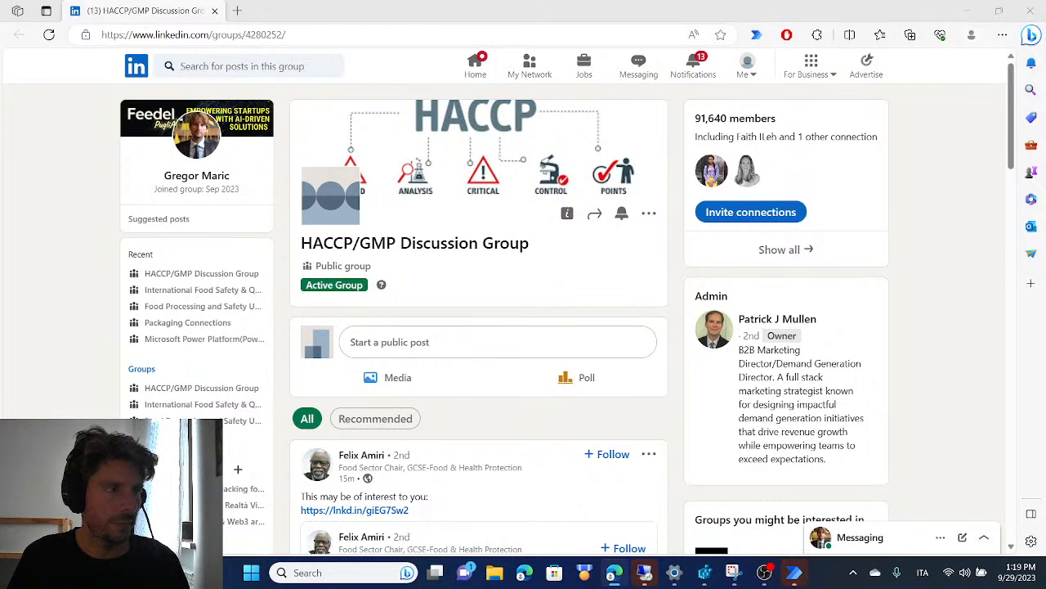
Test the running flow through starting a public post in the HACCP/GMP Discussion Group, filling in "tEST" and leaving the page
click(497, 341)
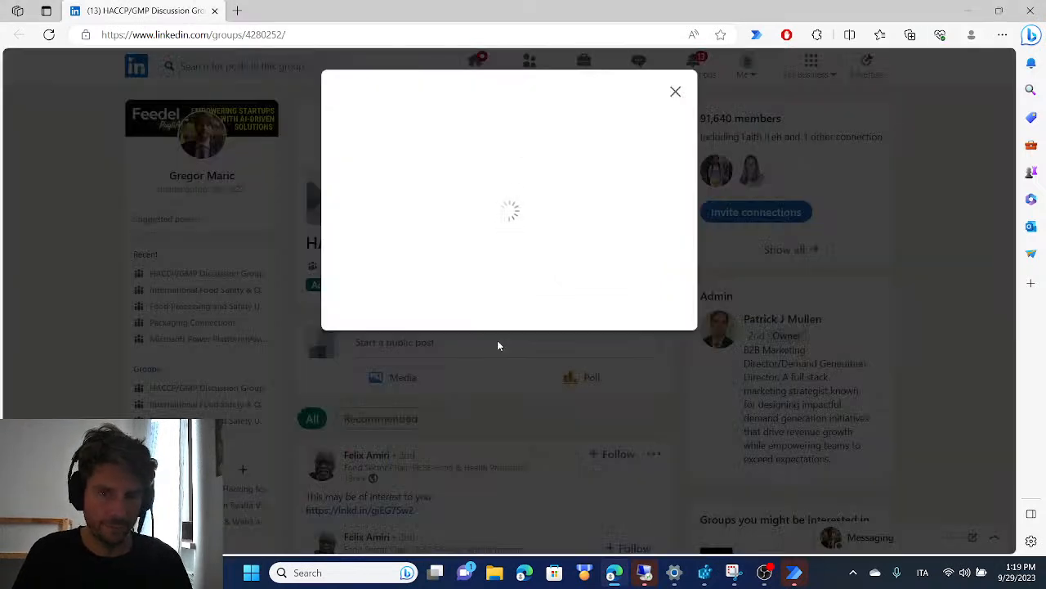
text(tEST)
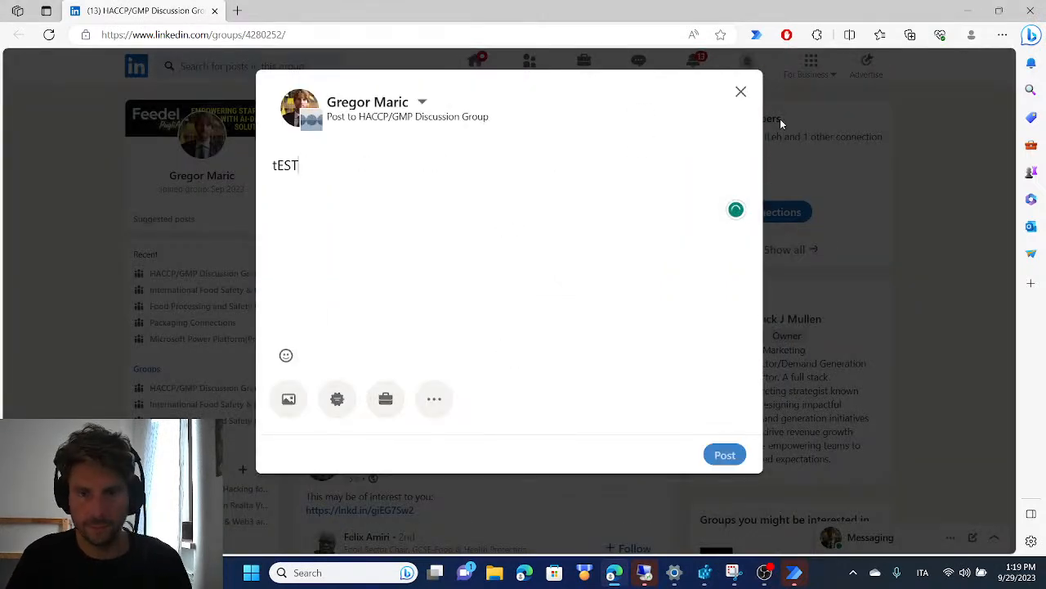
key(F5)
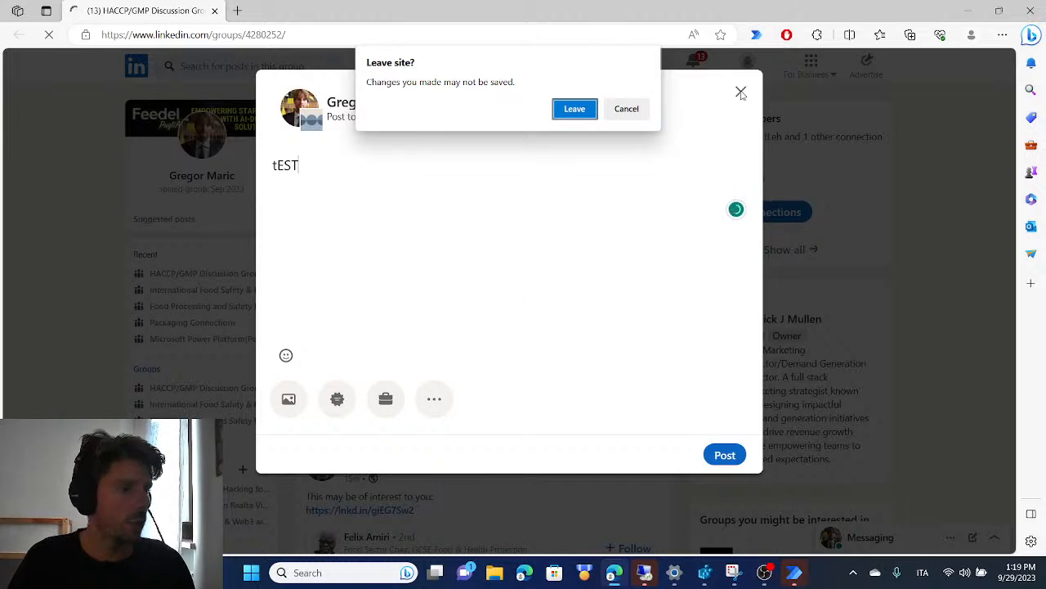
Test the flow through leaving the HACCP/GMP page, filling a public post with "tEST" in International Food Safety & Quality Network and leaving that page
click(575, 110)
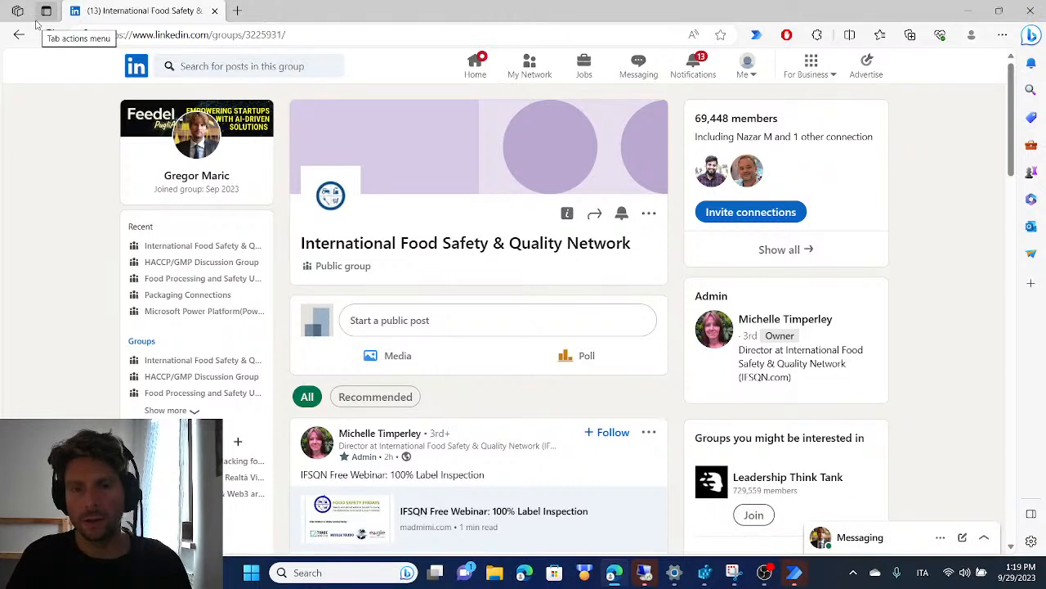
click(500, 324)
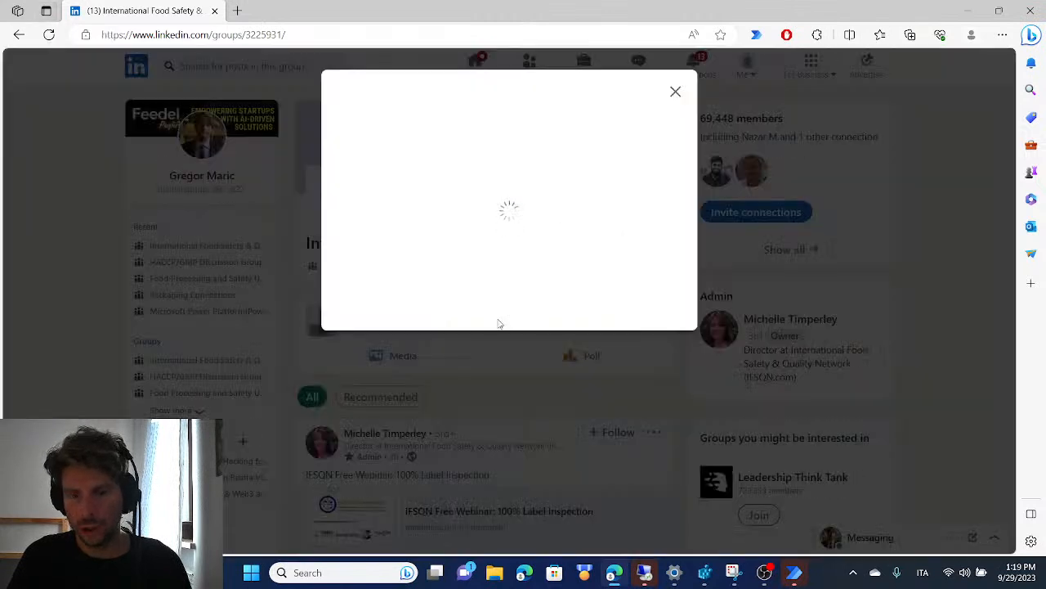
text(tEST)
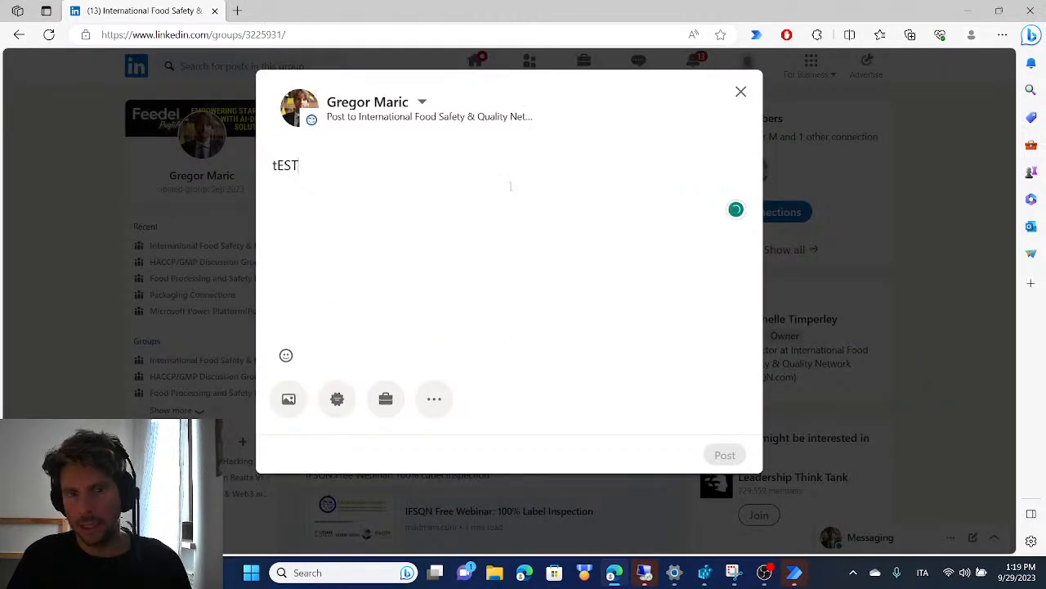
key(F5)
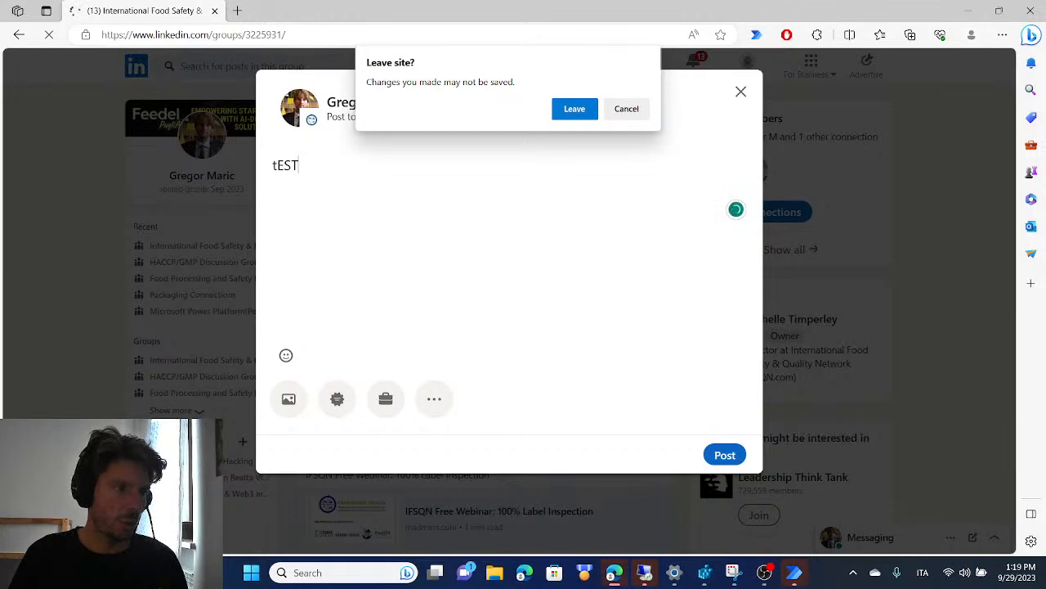
click(582, 109)
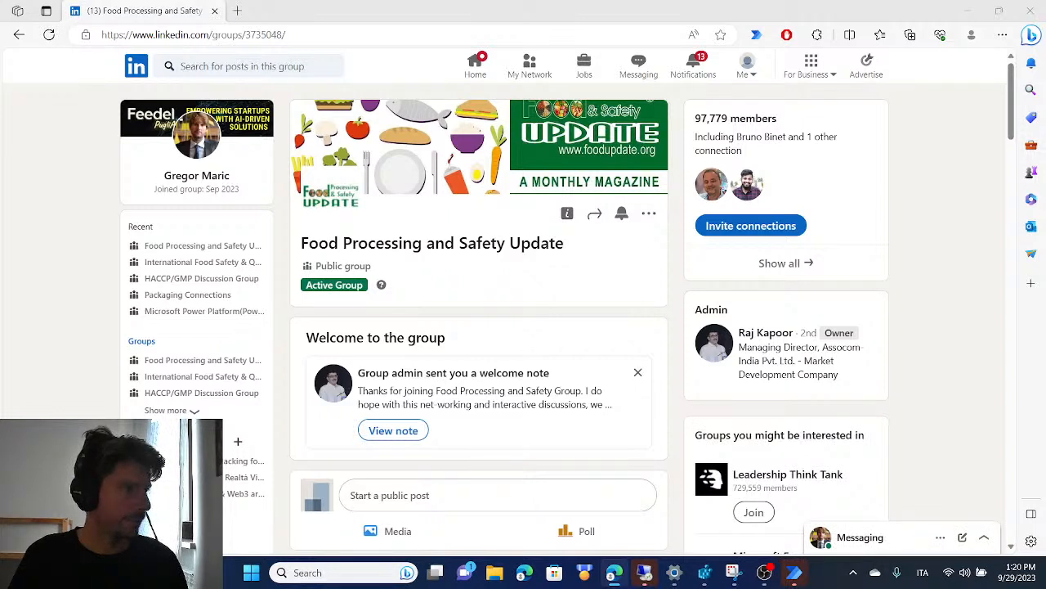
Open Bard in a new tab and enter the prompt "CREATE A POST FOR LINKEDIN ABOUT GENERATIVE AI" without submitting it
drag(290, 82, 354, 30)
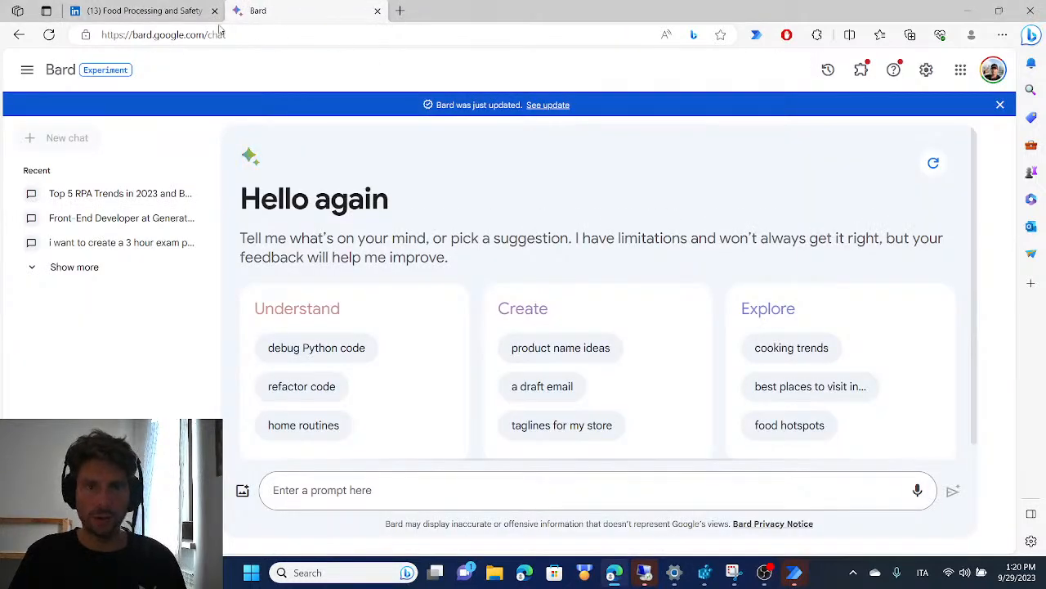
mouse_move(143, 5)
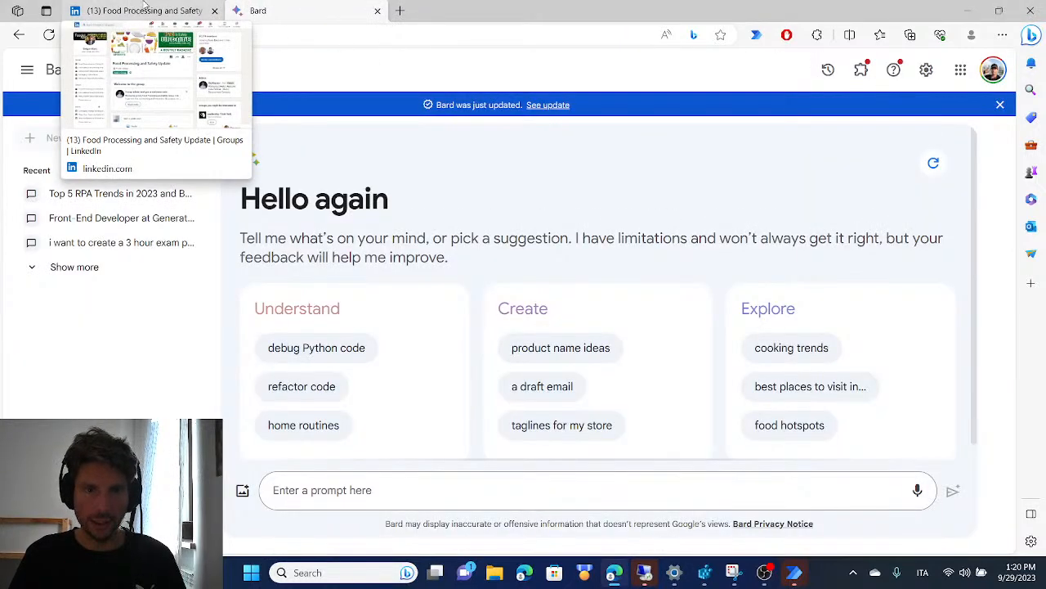
click(359, 489)
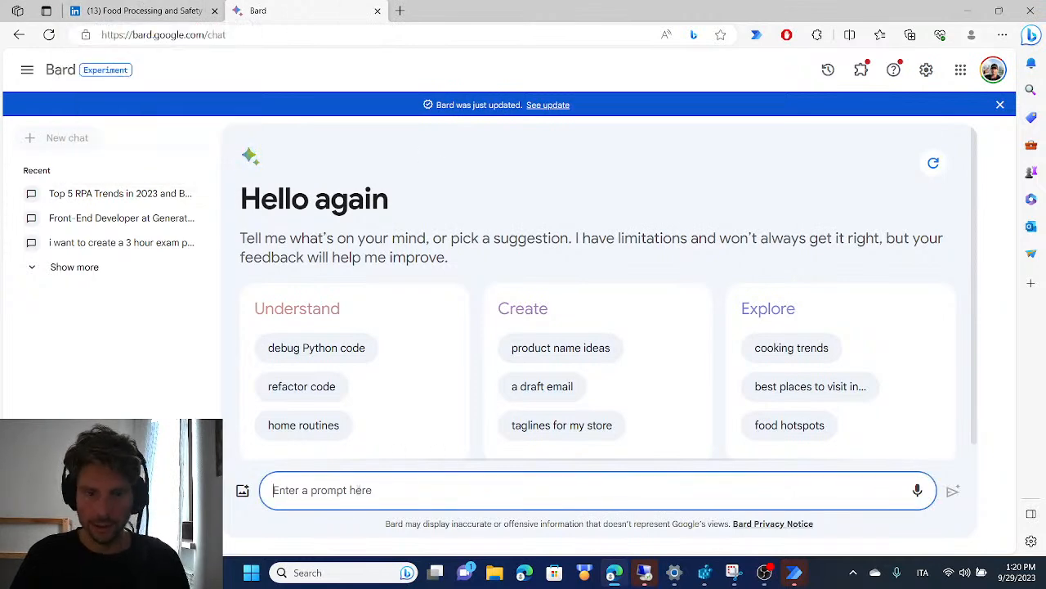
text(CREATE A)
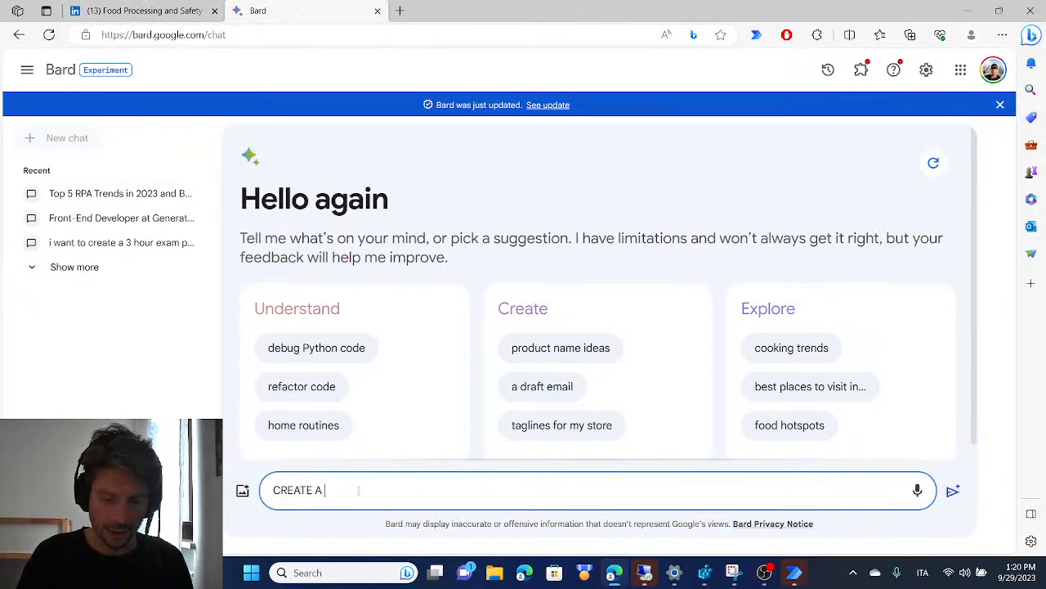
text( POST FOR LINKEDIN)
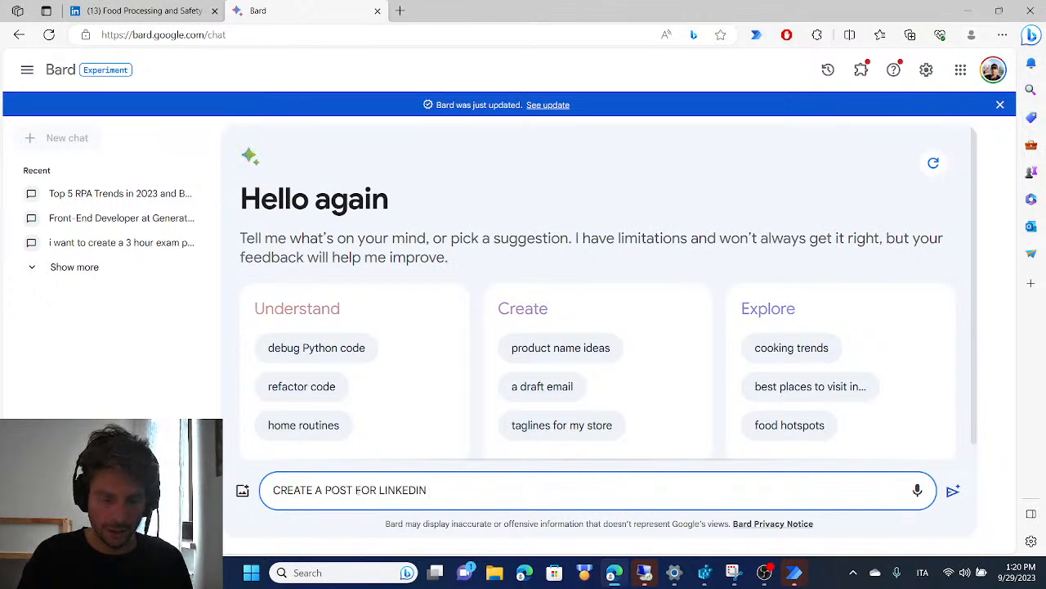
text( ABOUT GENERATIVE AI)
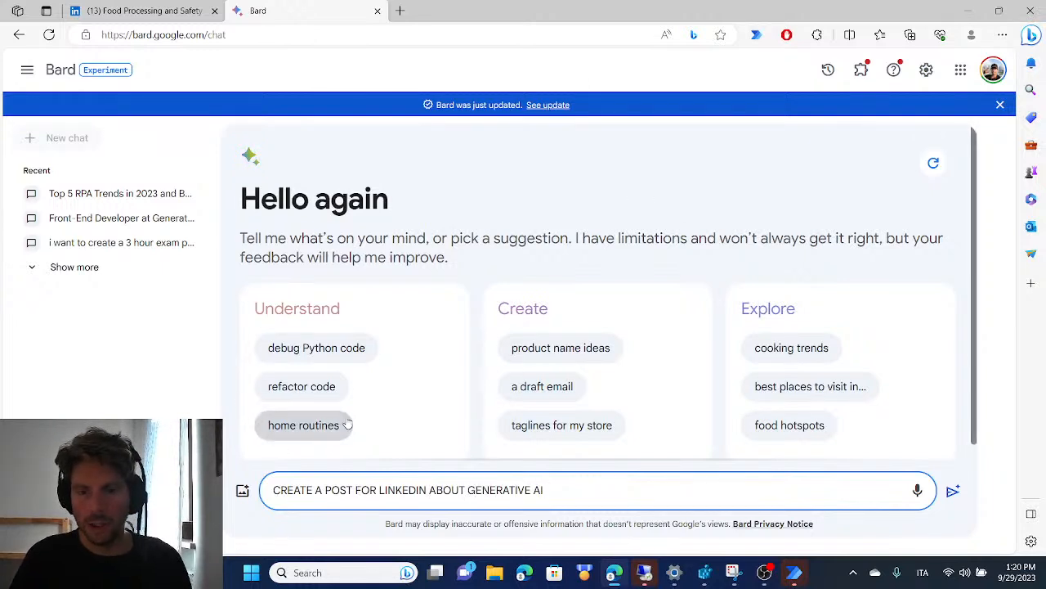
click(242, 491)
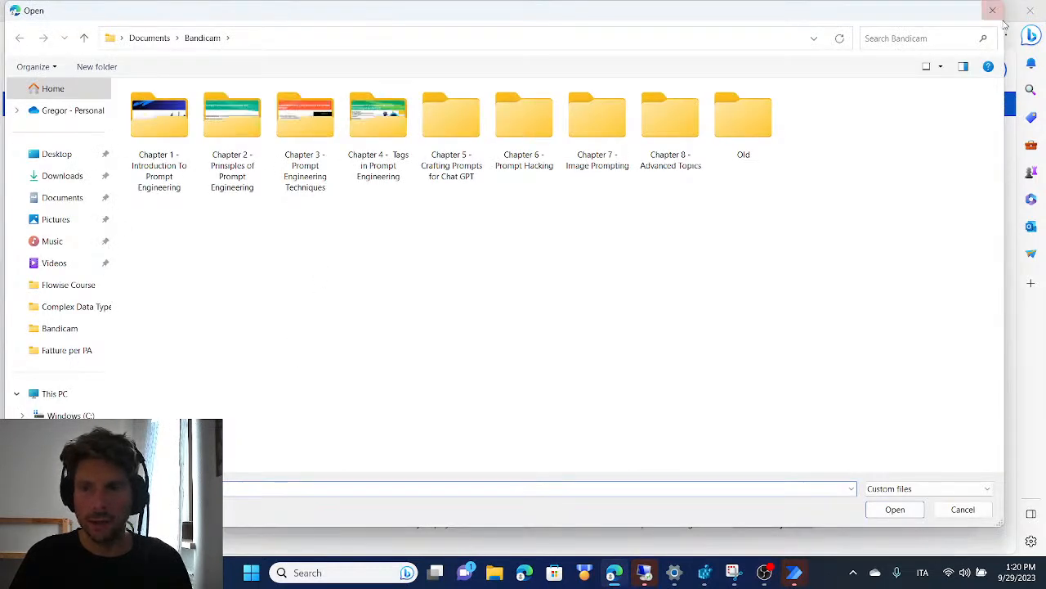
click(992, 11)
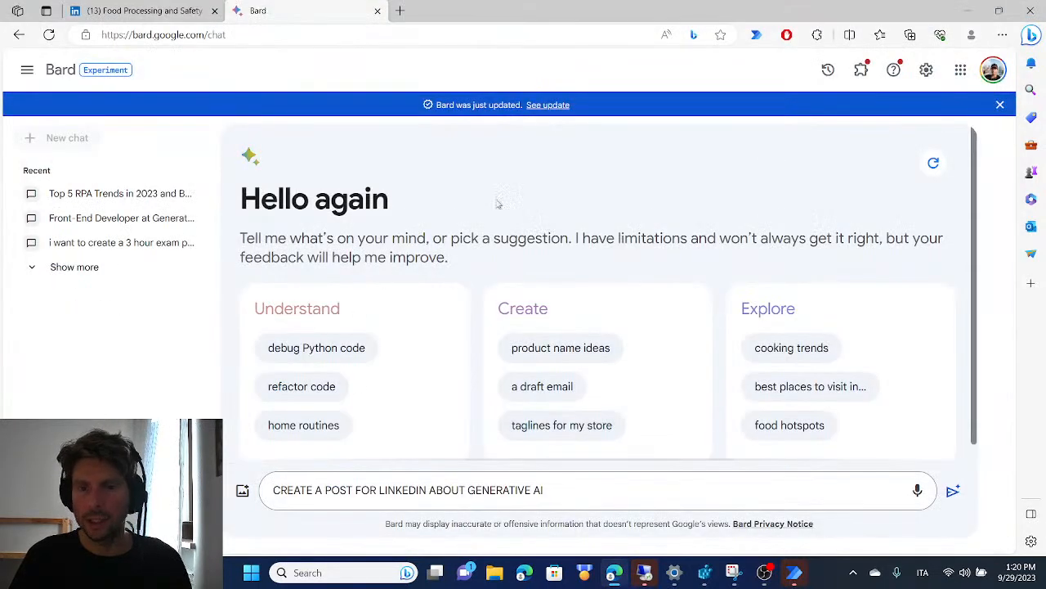
Search Bing in a new tab for "GENRATIVE AI LIST OF TOOLS"
click(399, 10)
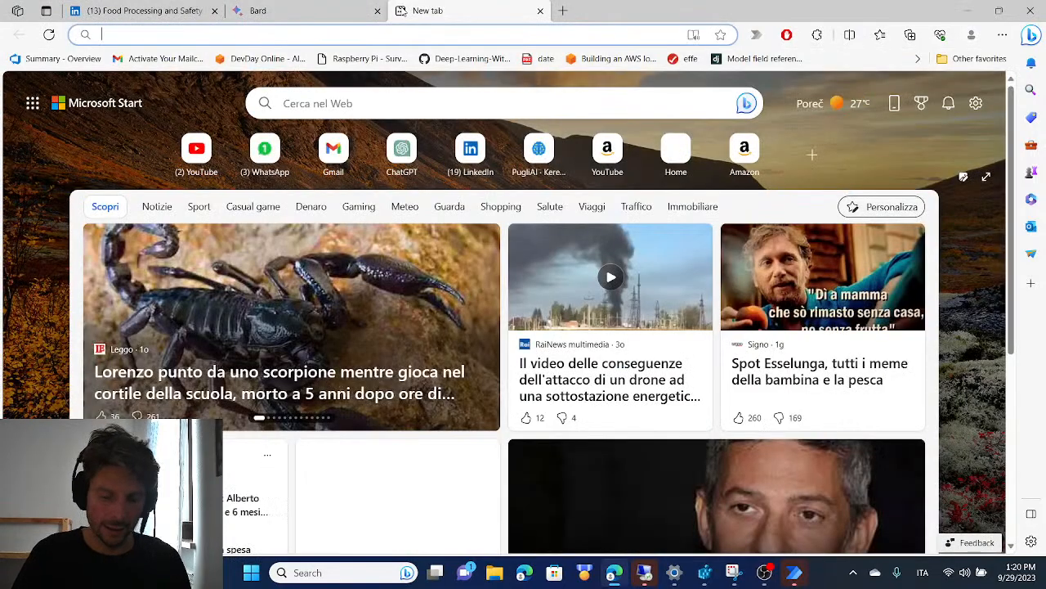
text(GENRATIVE AI)
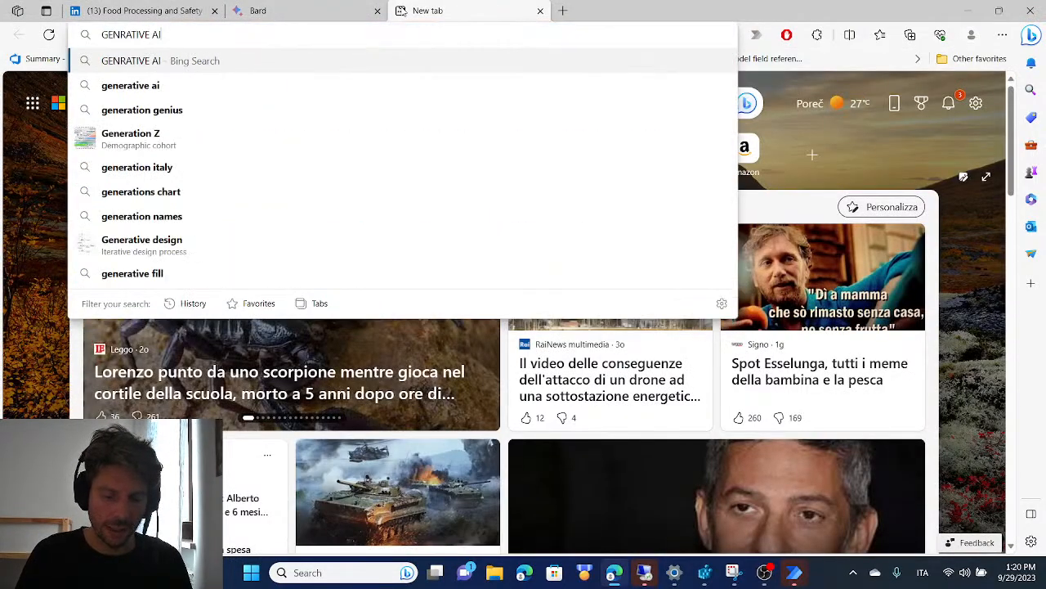
text( LIST OF TOOLS)
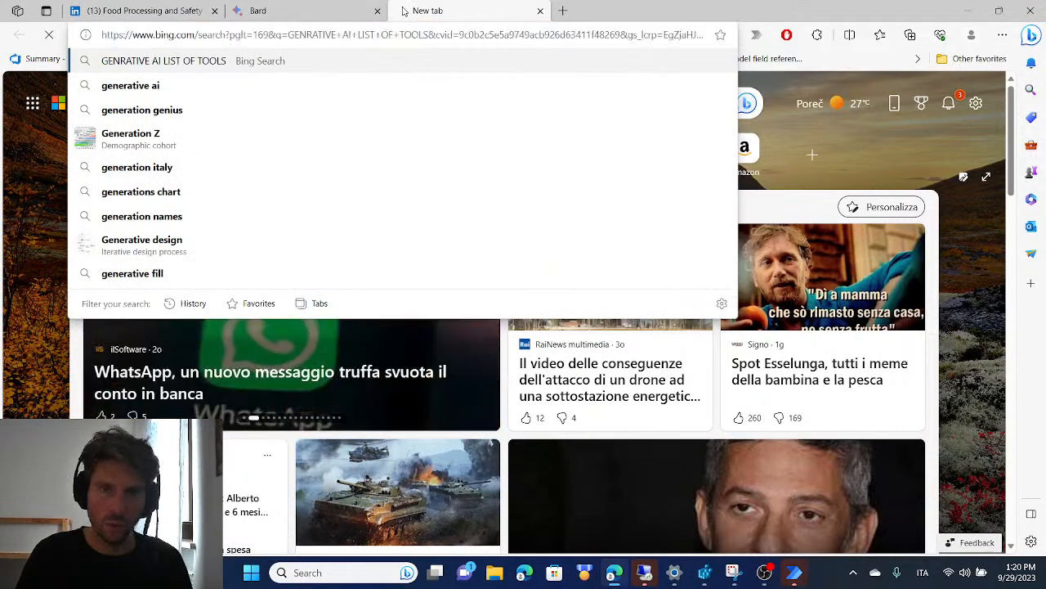
key(Return)
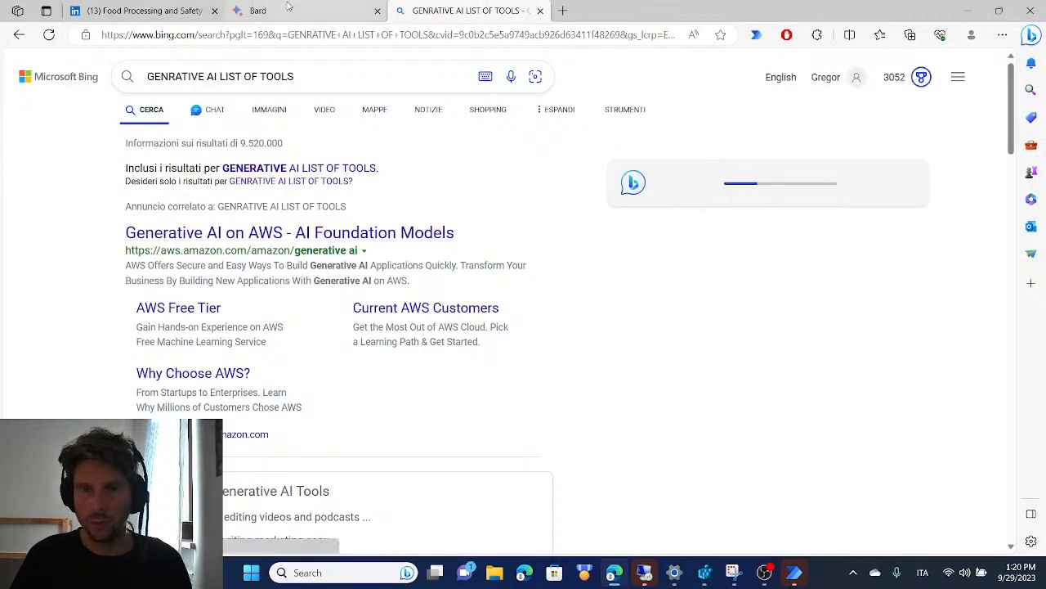
click(311, 10)
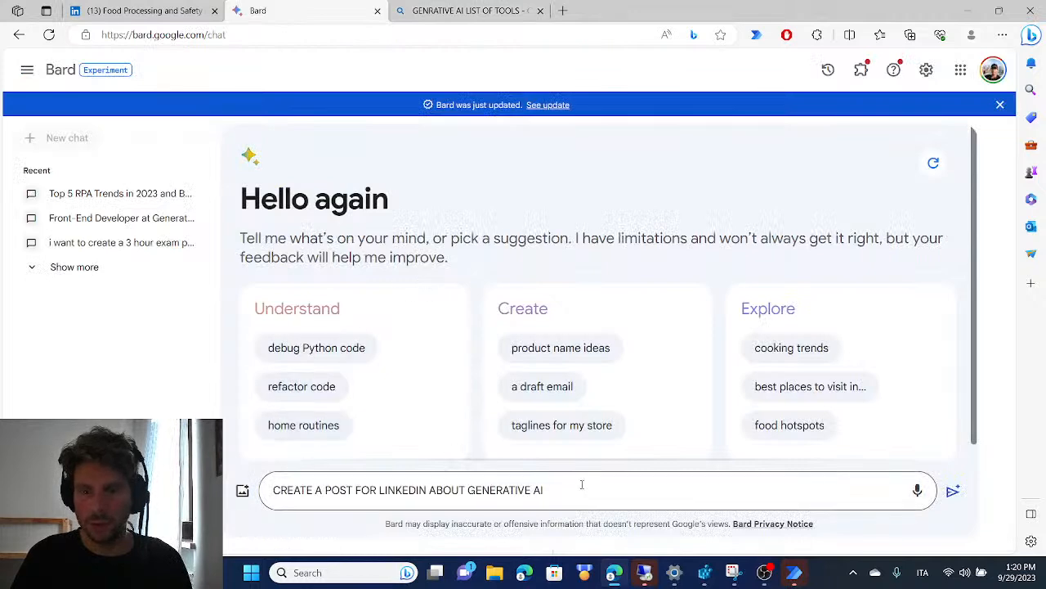
drag(581, 488, 254, 486)
key(ctrl+x)
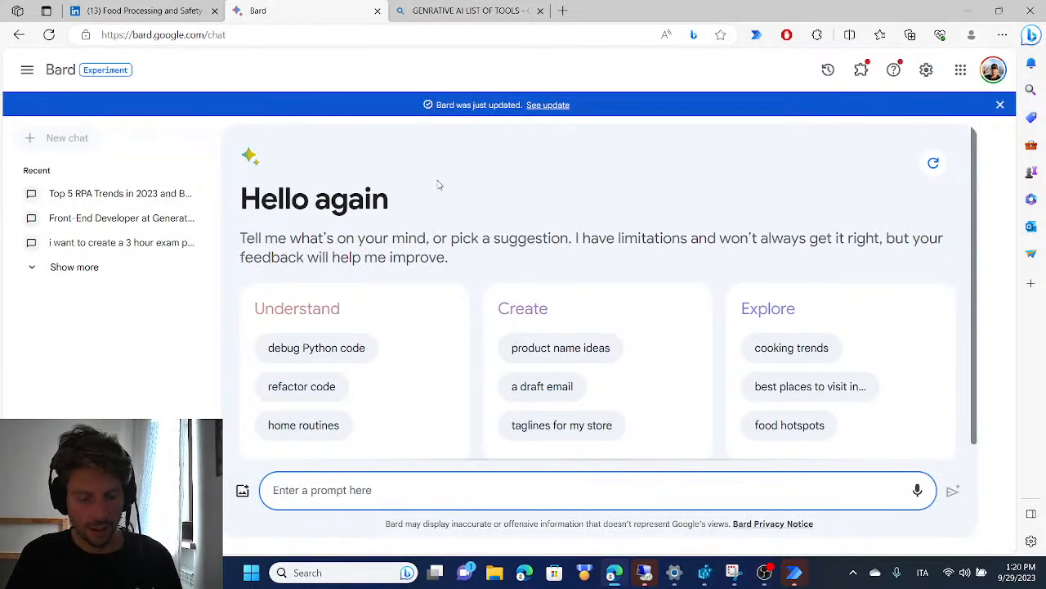
key(ctrl+v)
key(ctrl+a)
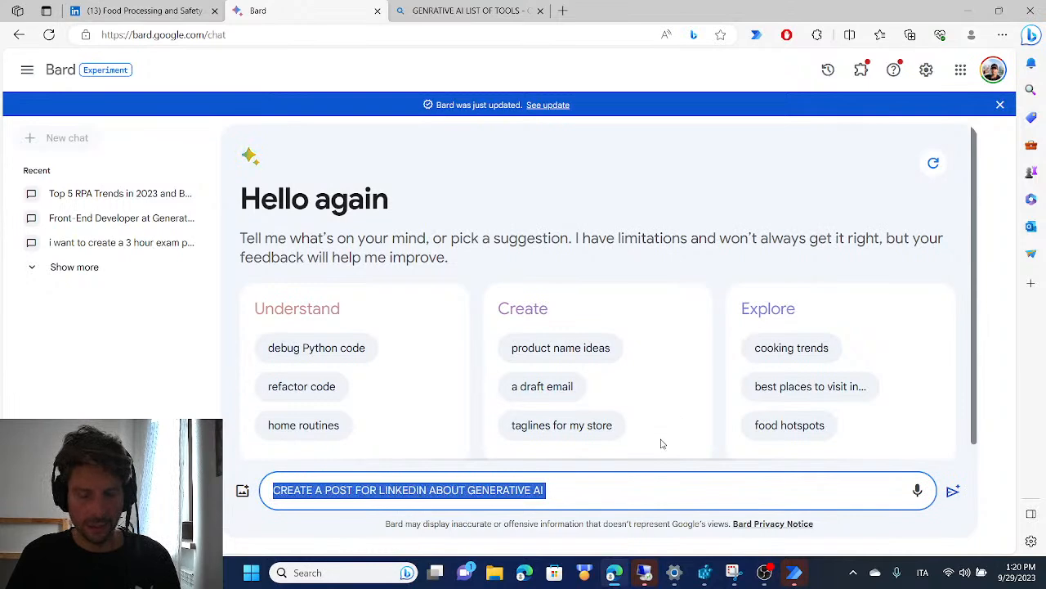
key(ctrl+l)
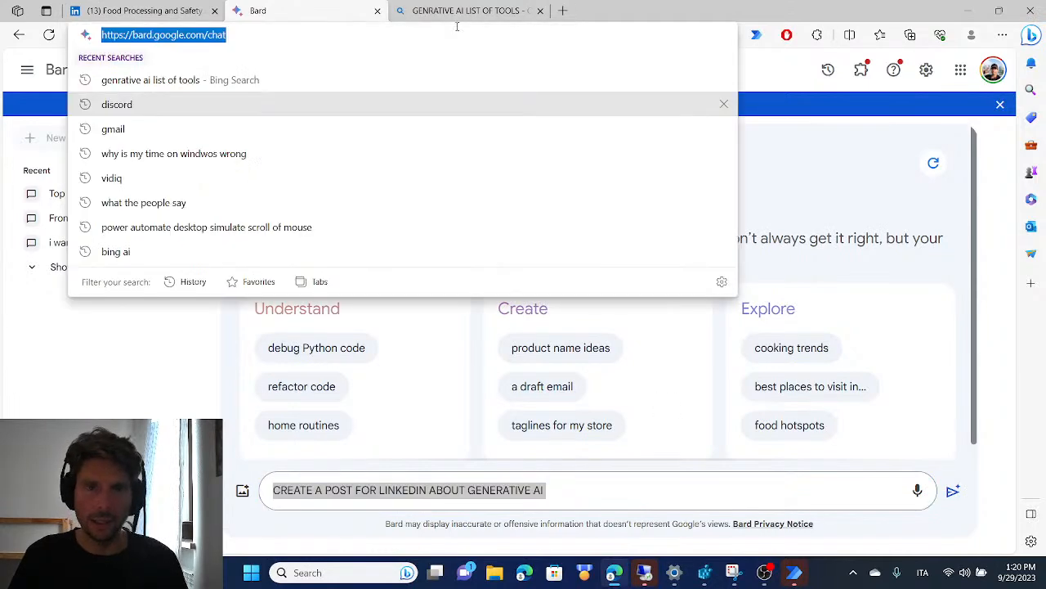
Switch back to the Linkedin Posting flow in Power Automate and close its errors list
click(160, 10)
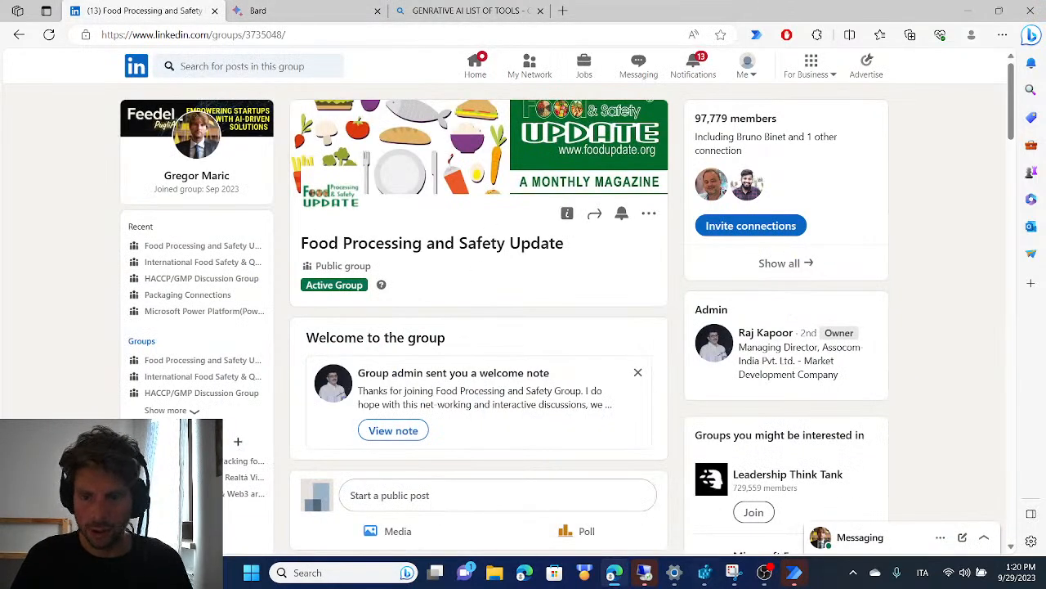
mouse_move(794, 573)
click(874, 482)
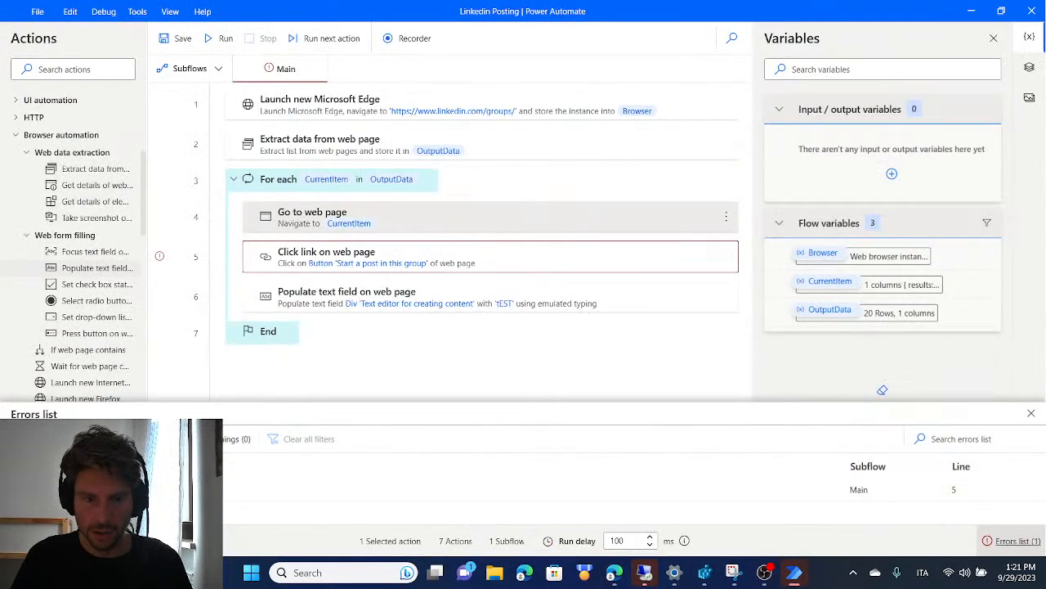
click(1031, 413)
Turn off Send physical click in the loop's Click link on web page action and save the action
double_click(448, 262)
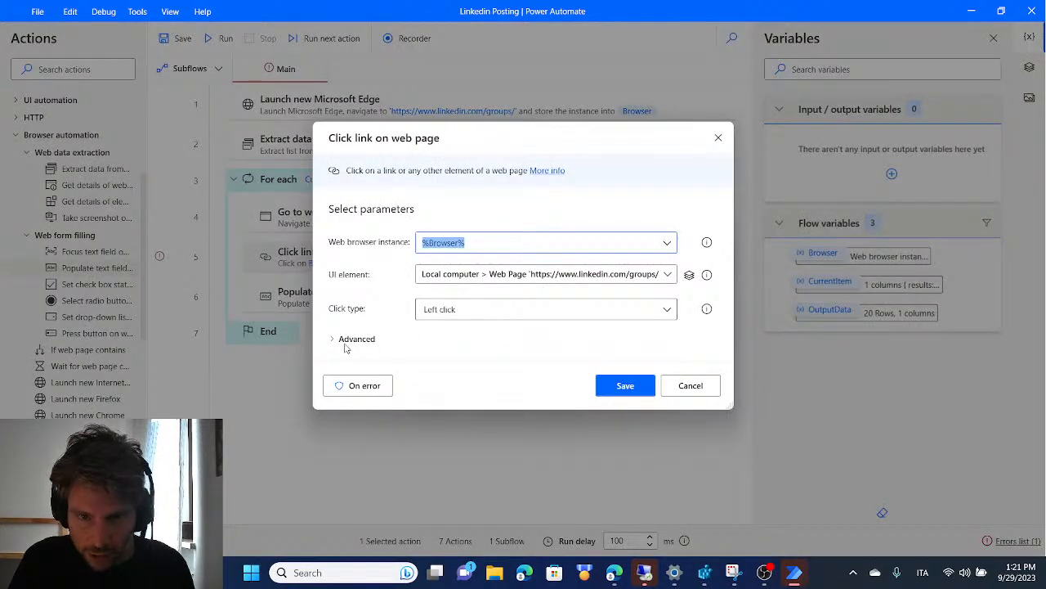
click(337, 339)
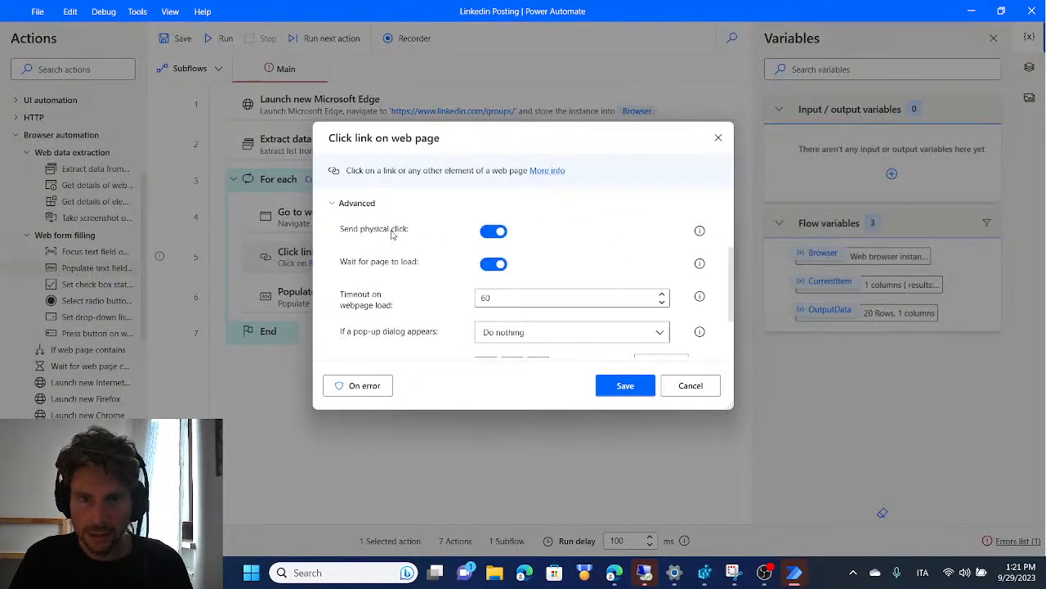
click(493, 232)
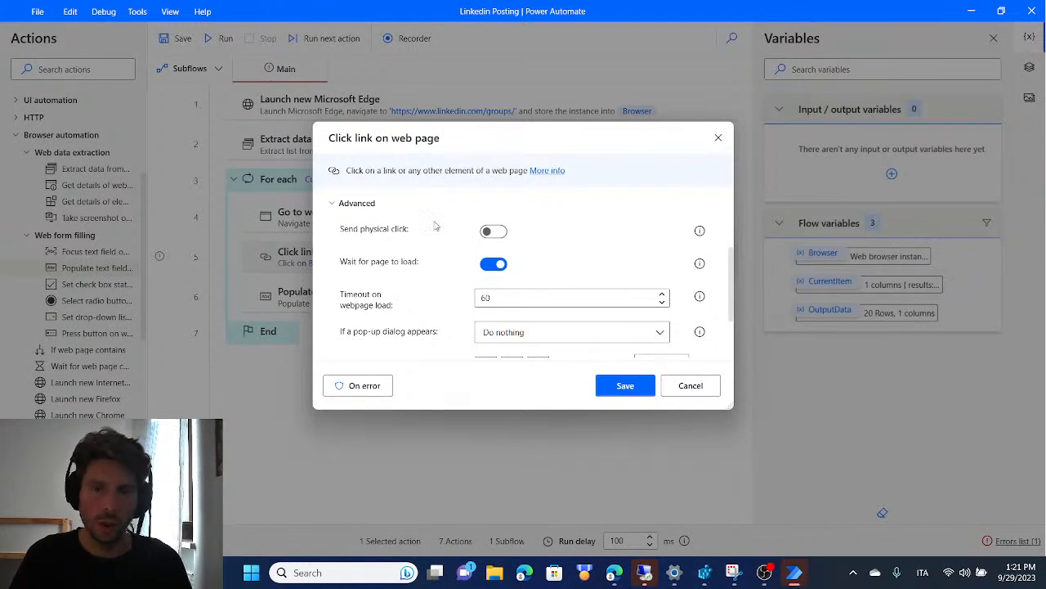
click(623, 388)
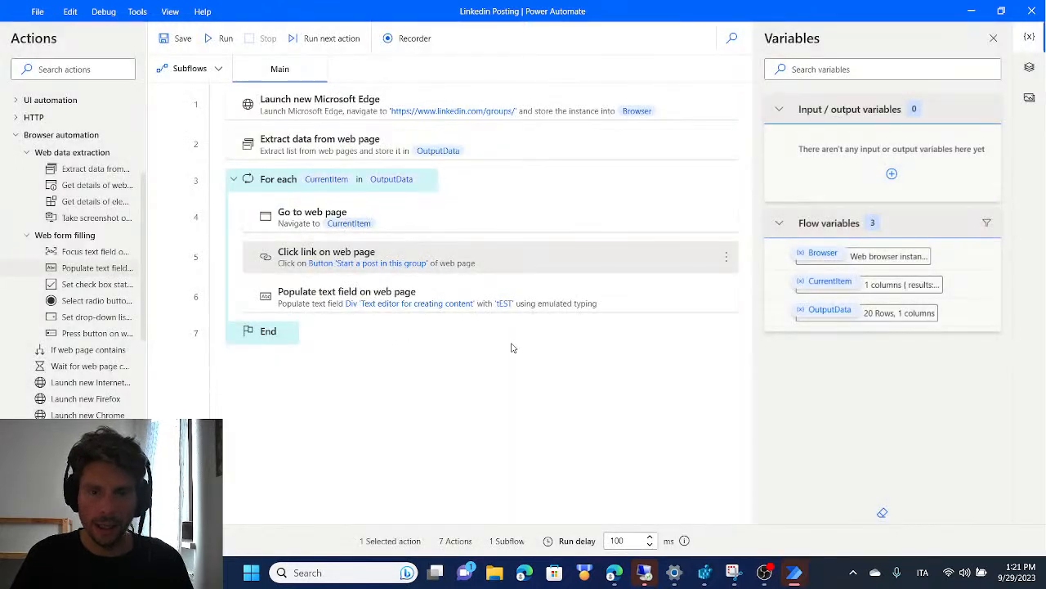
double_click(381, 299)
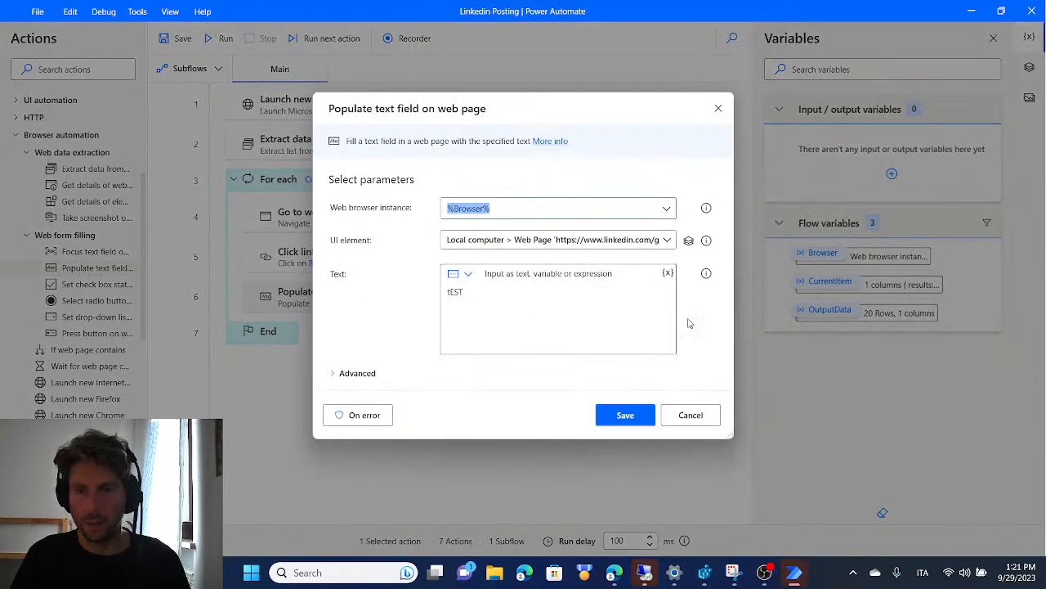
click(691, 415)
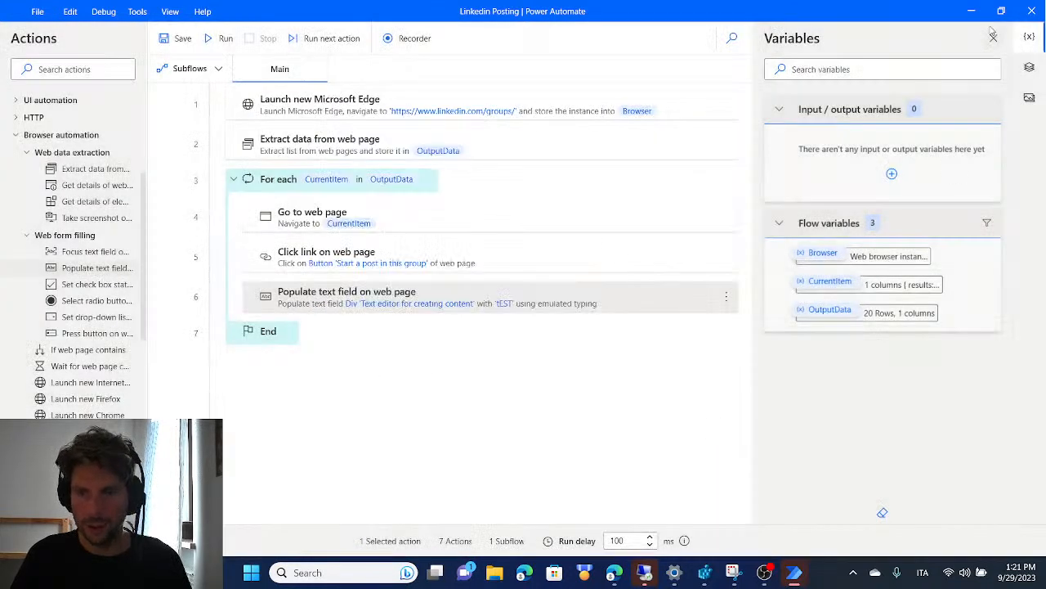
In Edge, open the Bing image results for "GENRATIVE AI LIST OF TOOLS" and save the Enterprise AI Companies infographic to Downloads
click(972, 10)
click(454, 10)
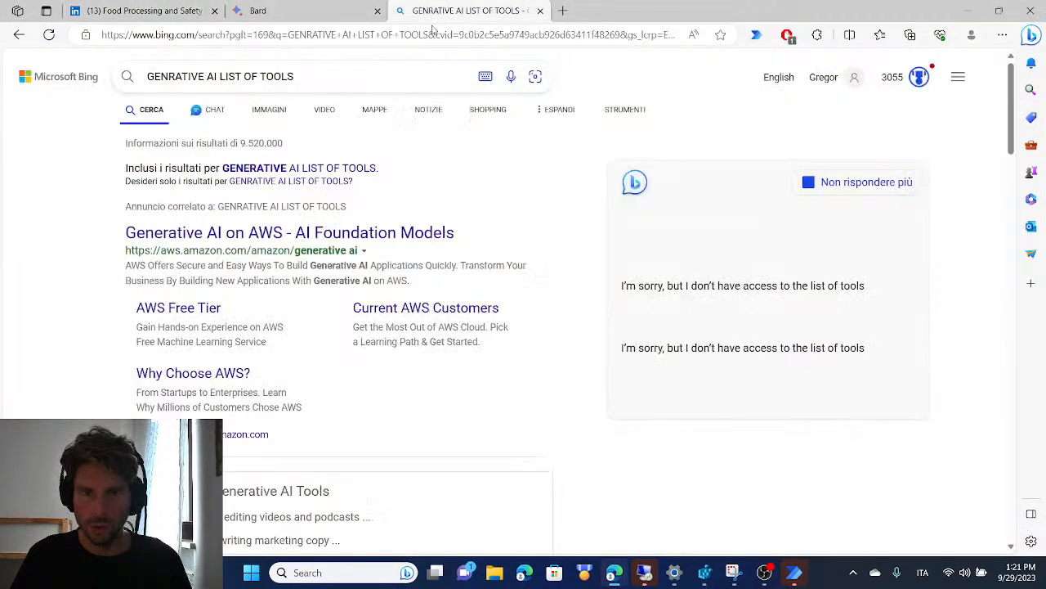
click(272, 112)
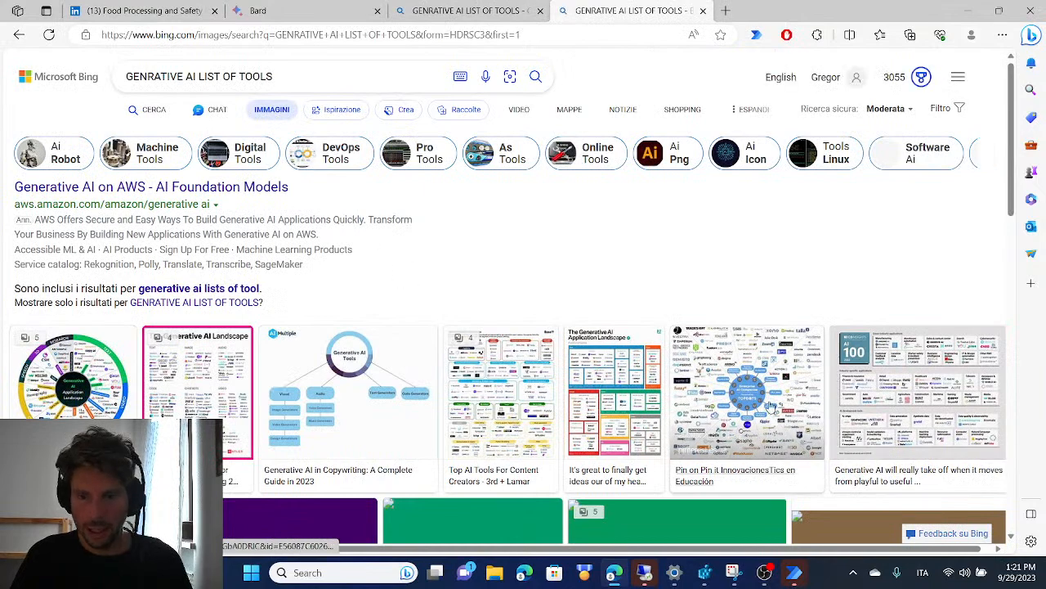
click(753, 392)
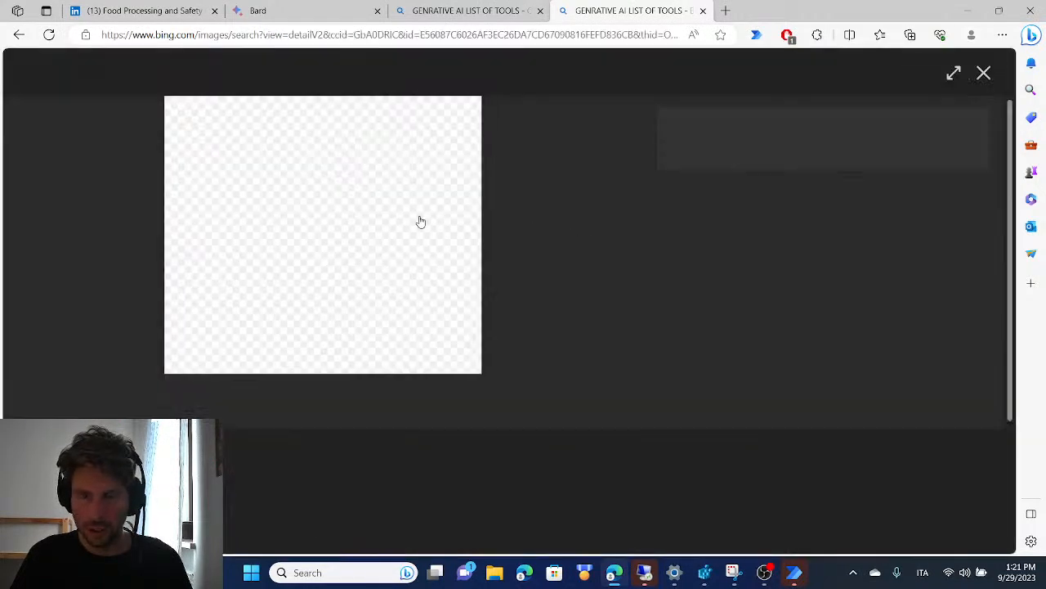
right_click(368, 194)
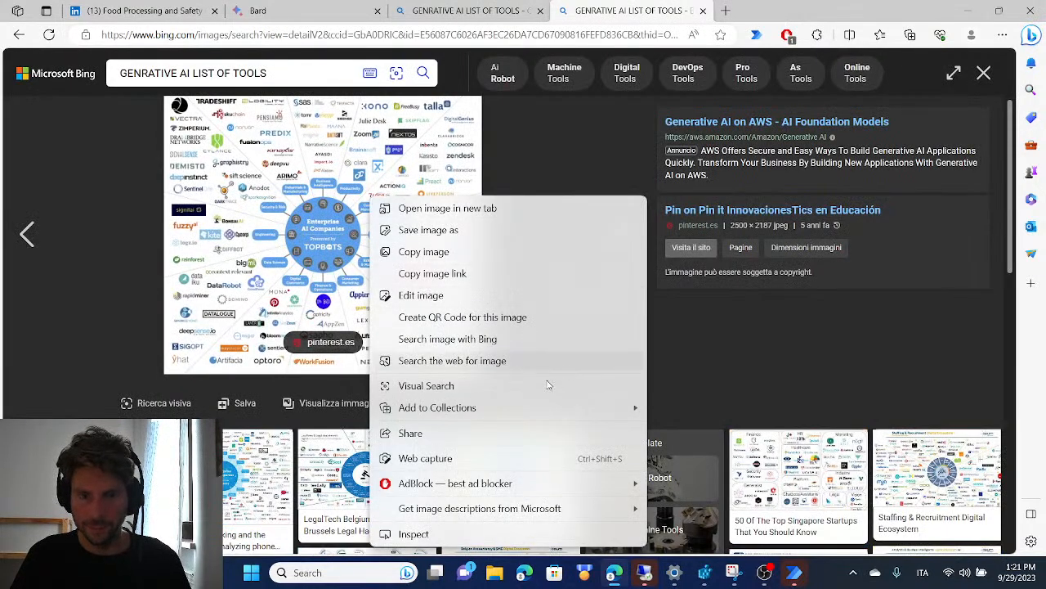
click(563, 248)
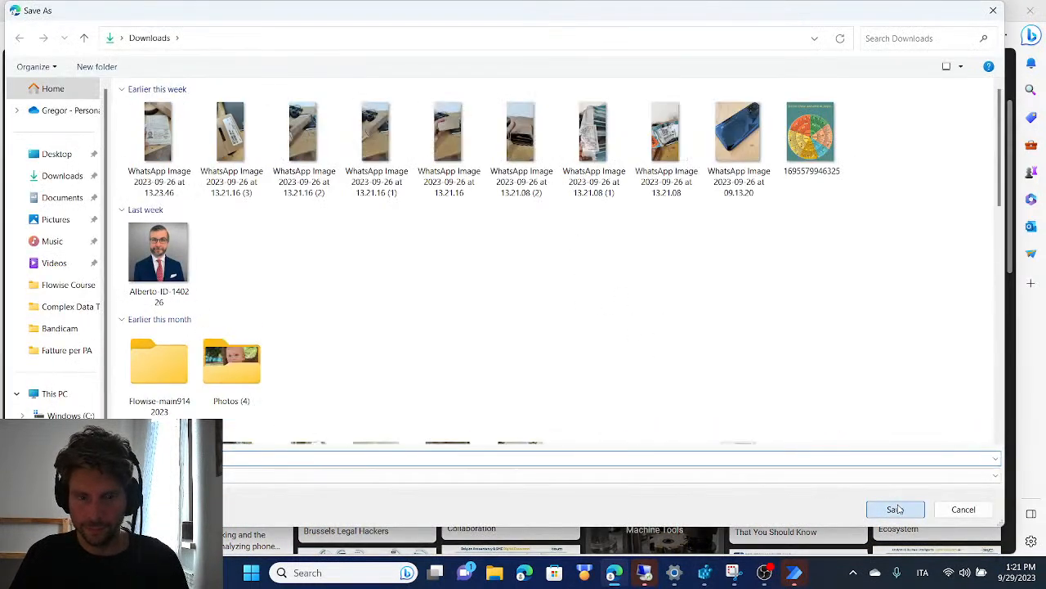
click(895, 508)
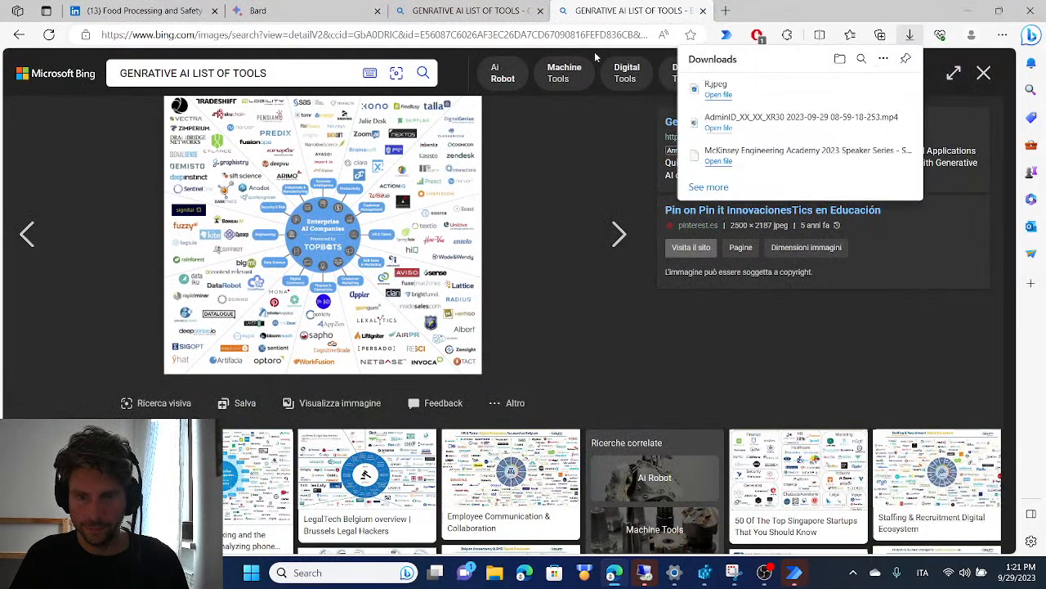
Switch to Bard and attach the R infographic image from the Downloads folder to the prompt
click(468, 11)
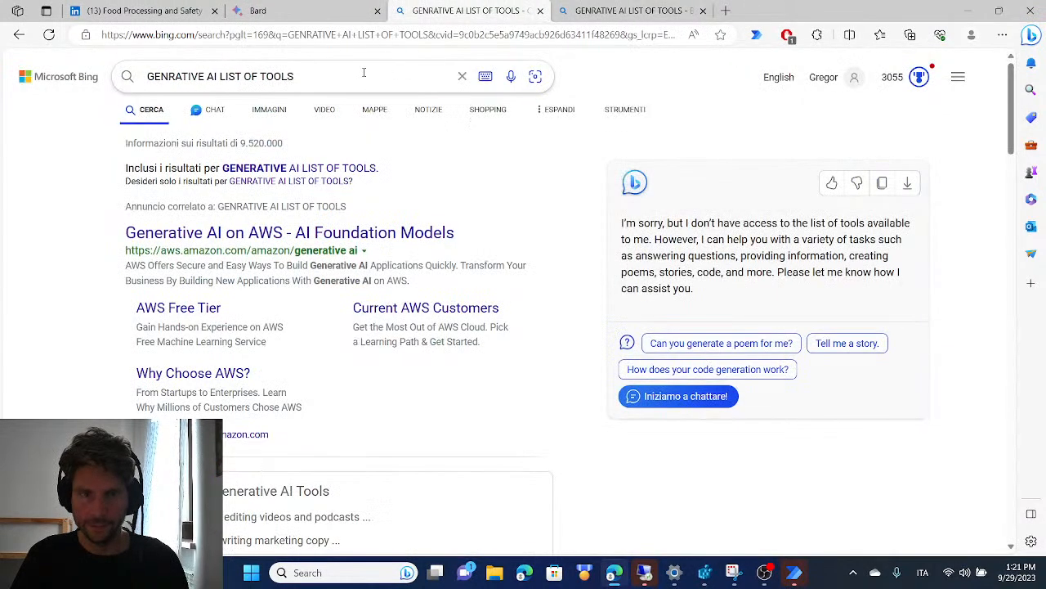
click(319, 9)
click(242, 489)
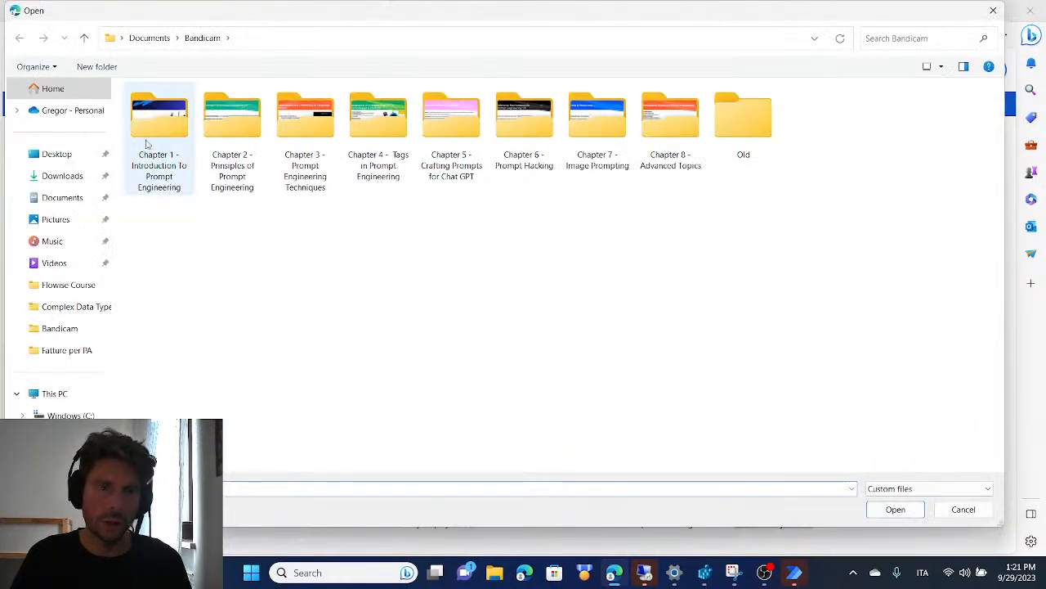
click(59, 175)
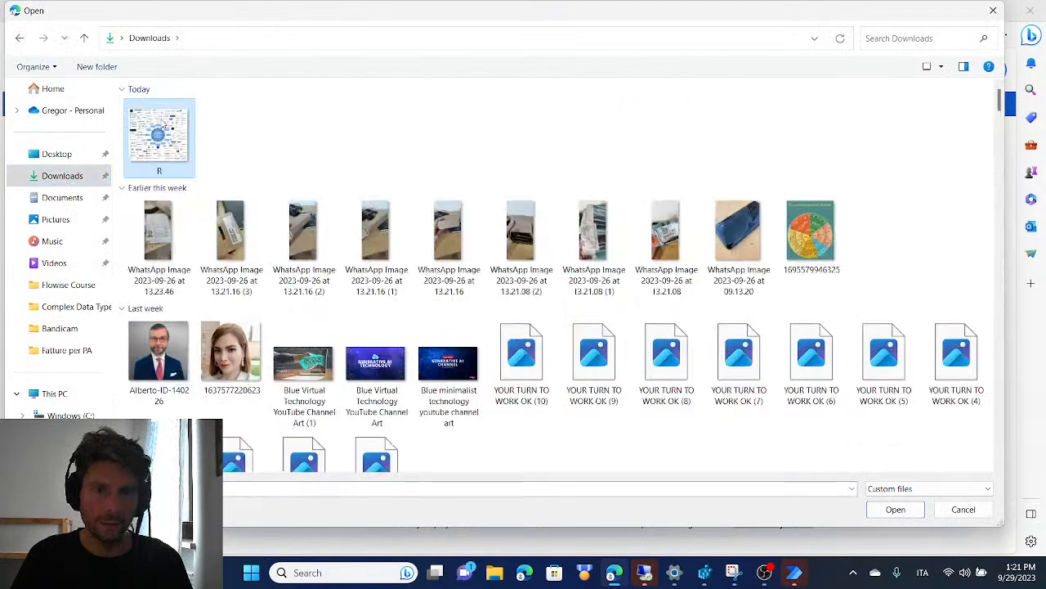
double_click(160, 135)
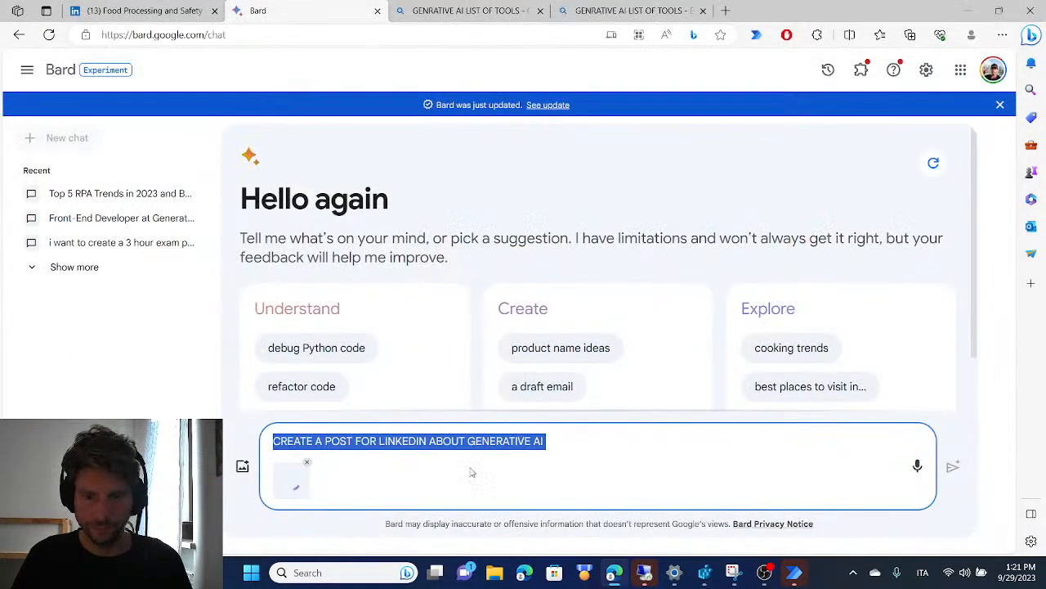
Reword the Bard prompt to "CREATE A POST FOR LINKEDIN ABOUT THE ATTACHED IMAGE" and submit it
drag(546, 441, 431, 434)
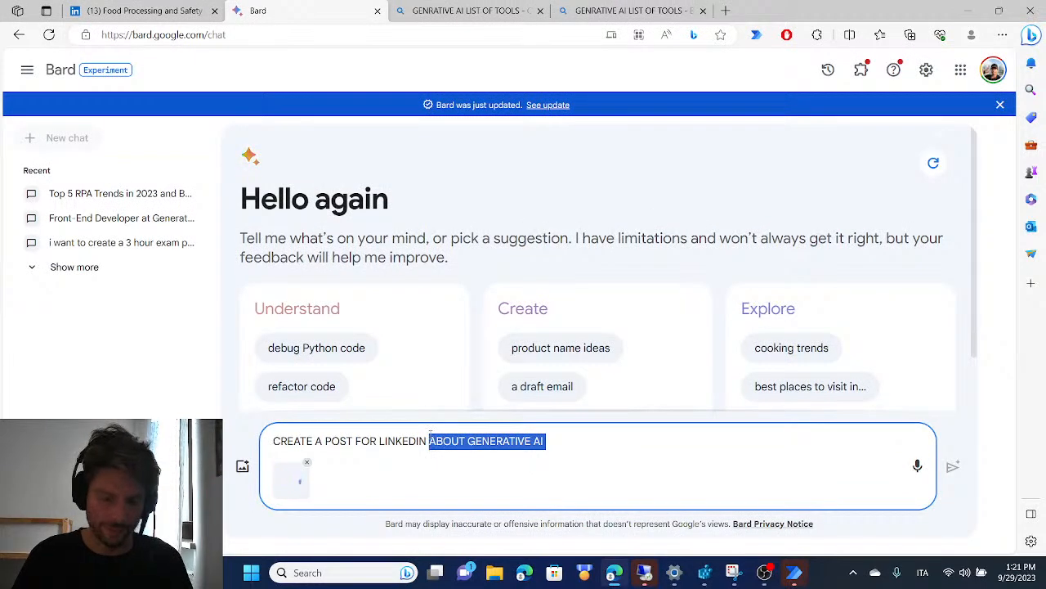
text(ABOUT THE )
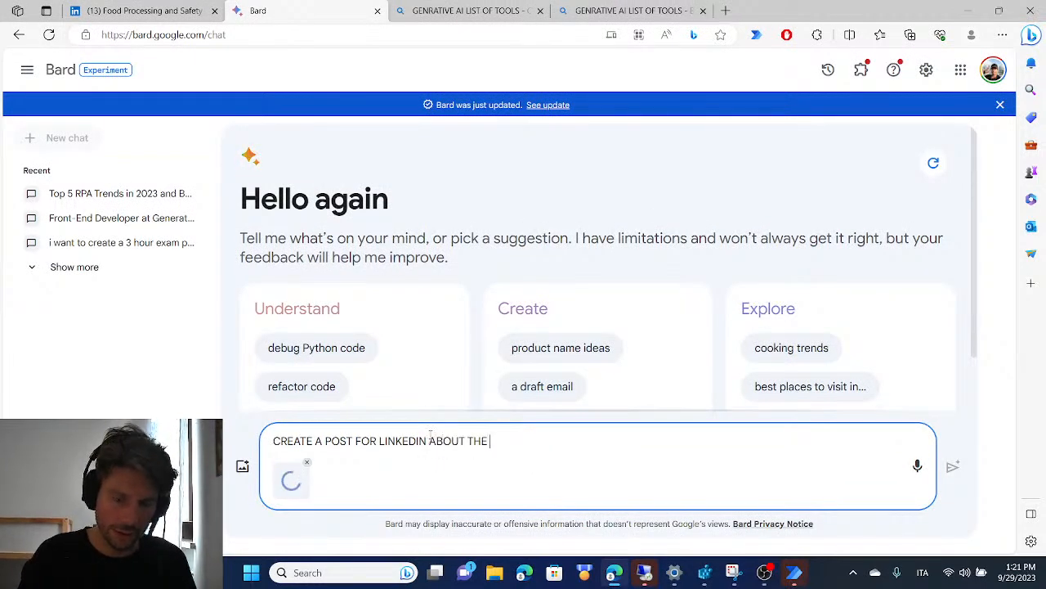
text(ATTACHED IMAGE)
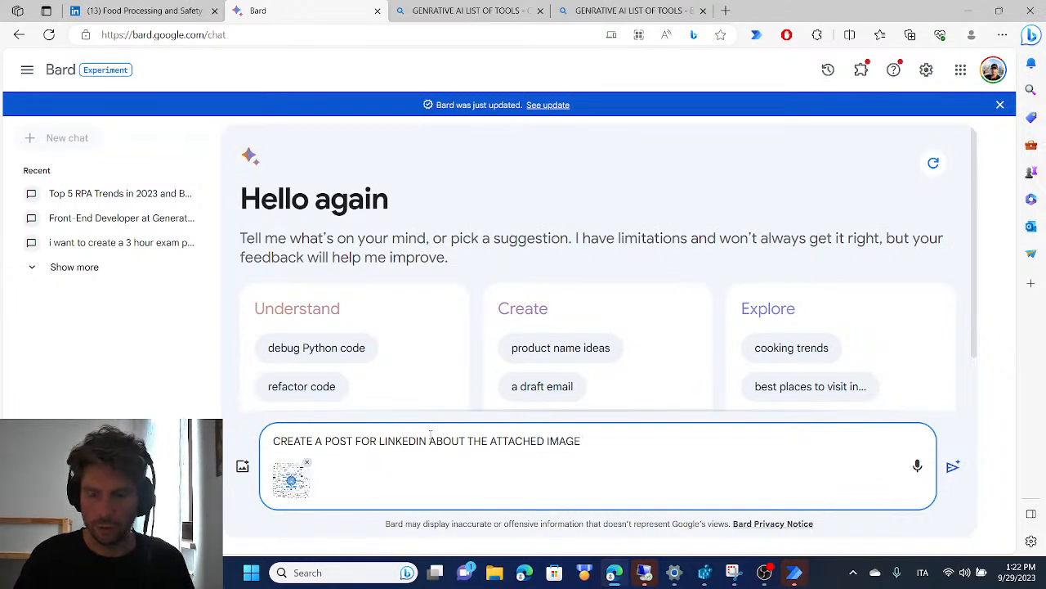
key(Return)
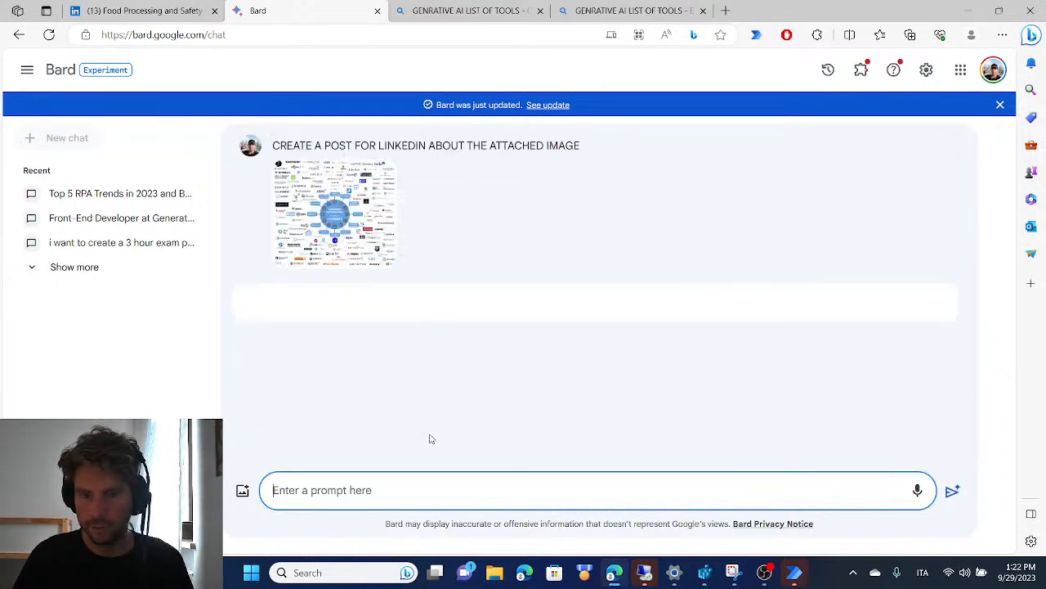
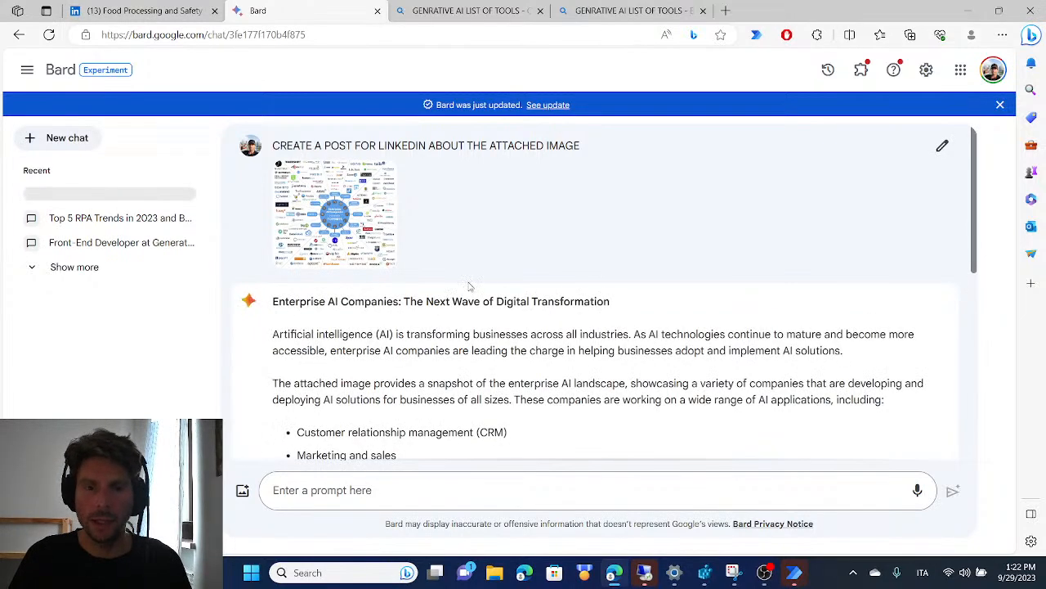
Copy Bard's generated post text, from the first "Artificial intelligence (AI)" paragraph through the hashtag line
scroll(489, 278, down, 2)
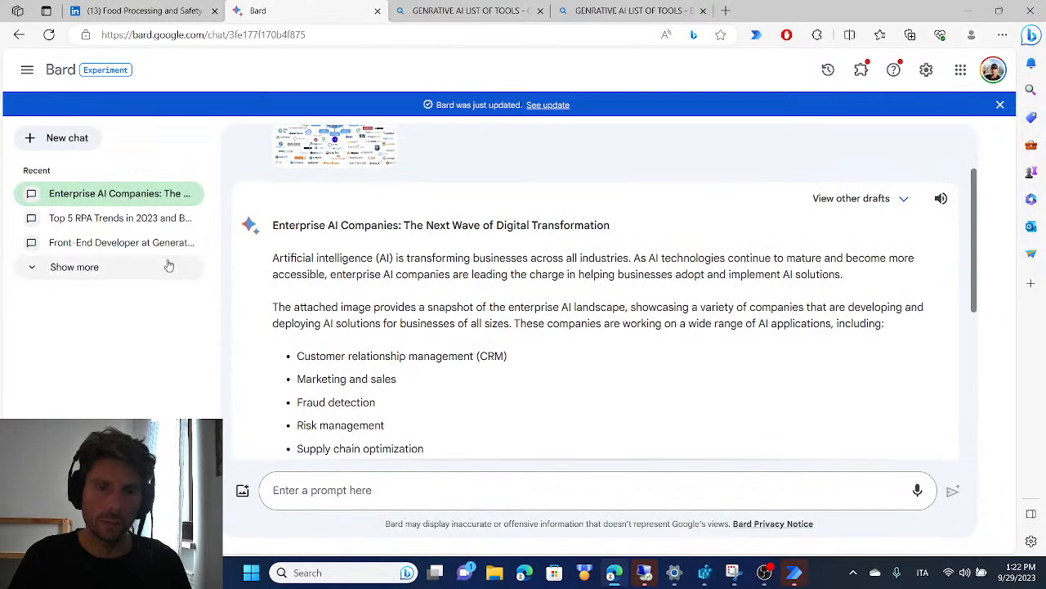
scroll(426, 214, down, 2)
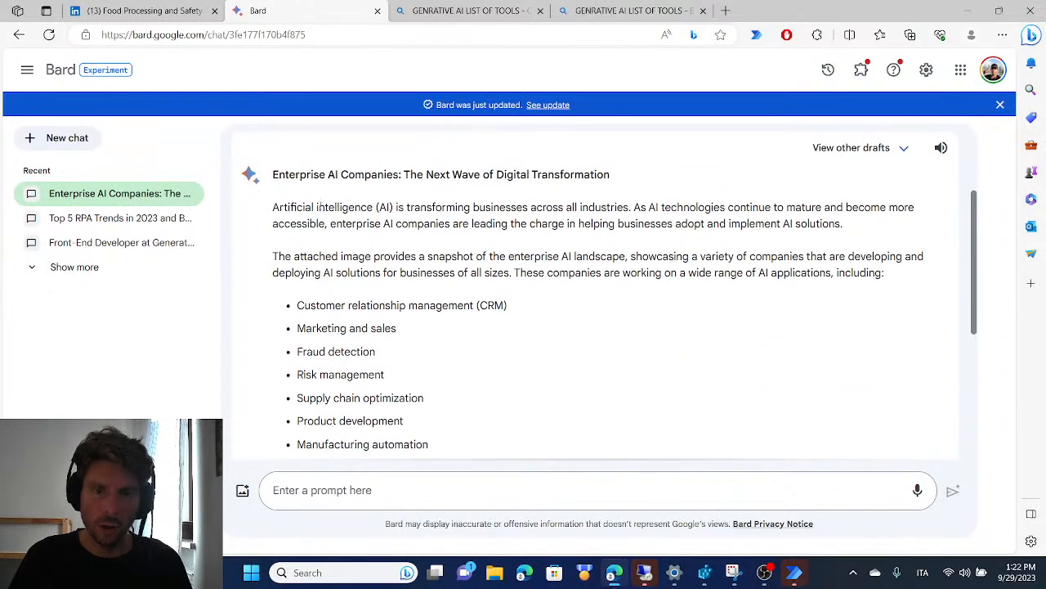
scroll(335, 184, down, 4)
scroll(339, 188, up, 2)
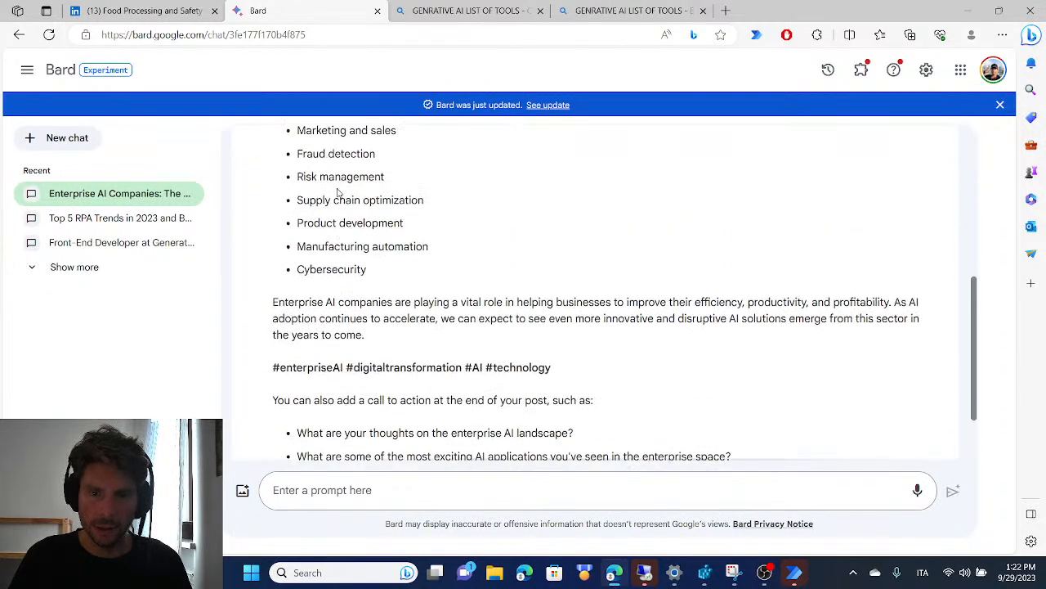
drag(564, 385, 272, 172)
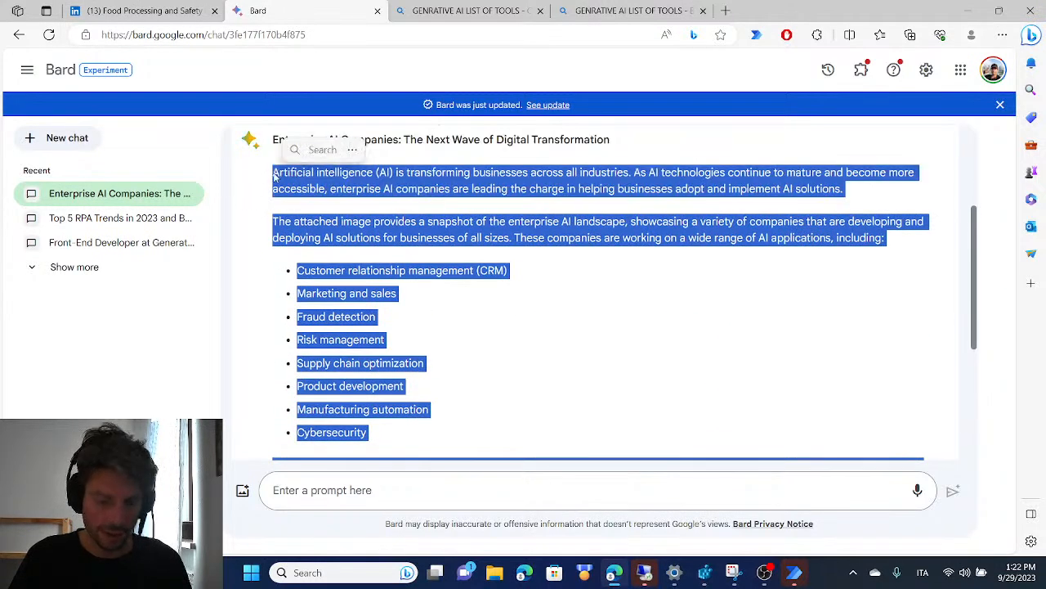
Switch to Power Automate and add a Set variable action at the start of the flow, assigning the copied post text to NewVar
click(161, 9)
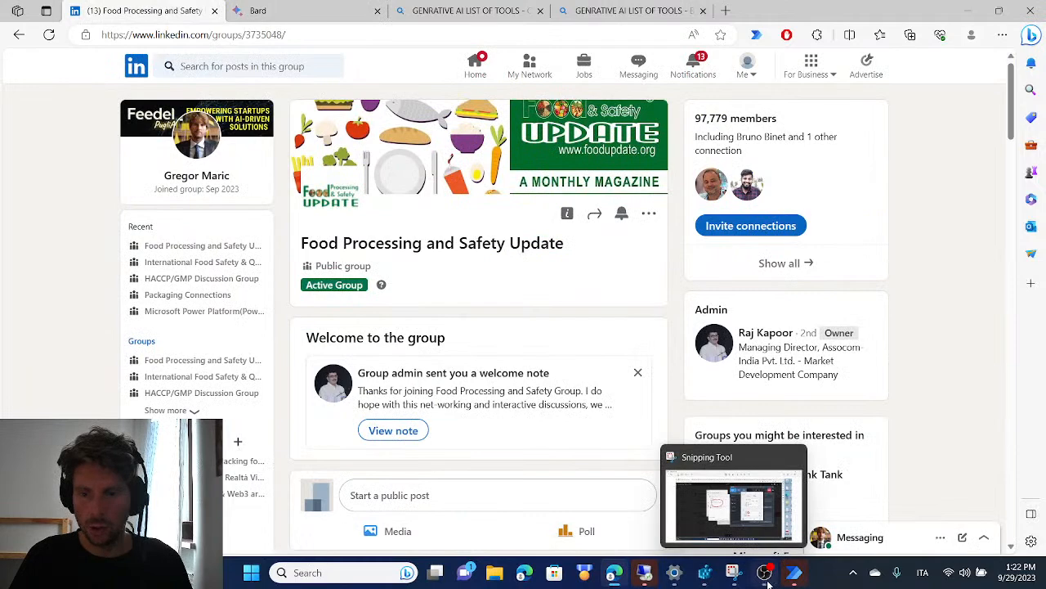
mouse_move(793, 572)
click(848, 525)
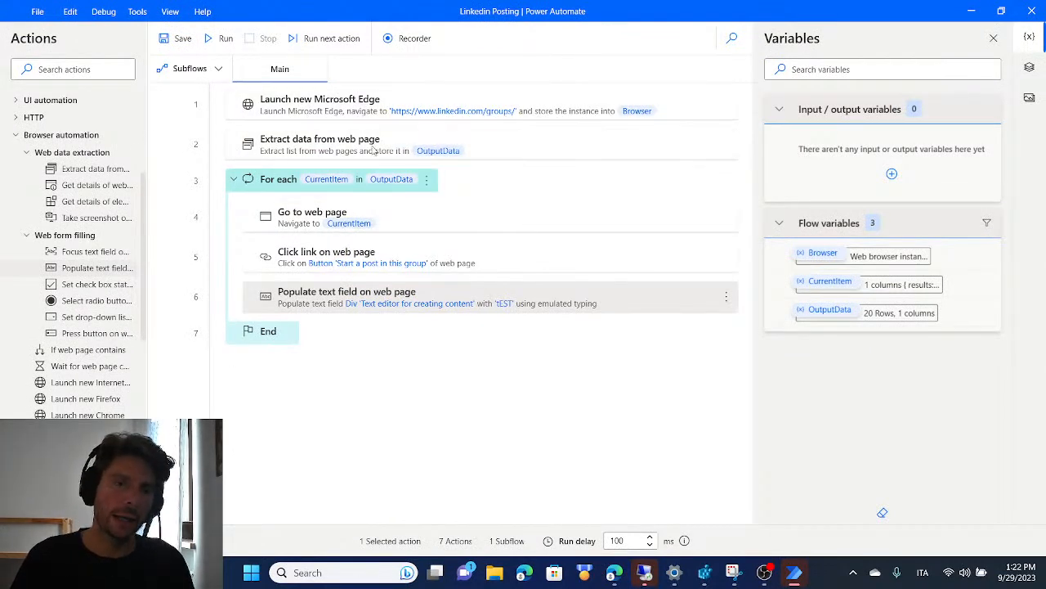
click(17, 137)
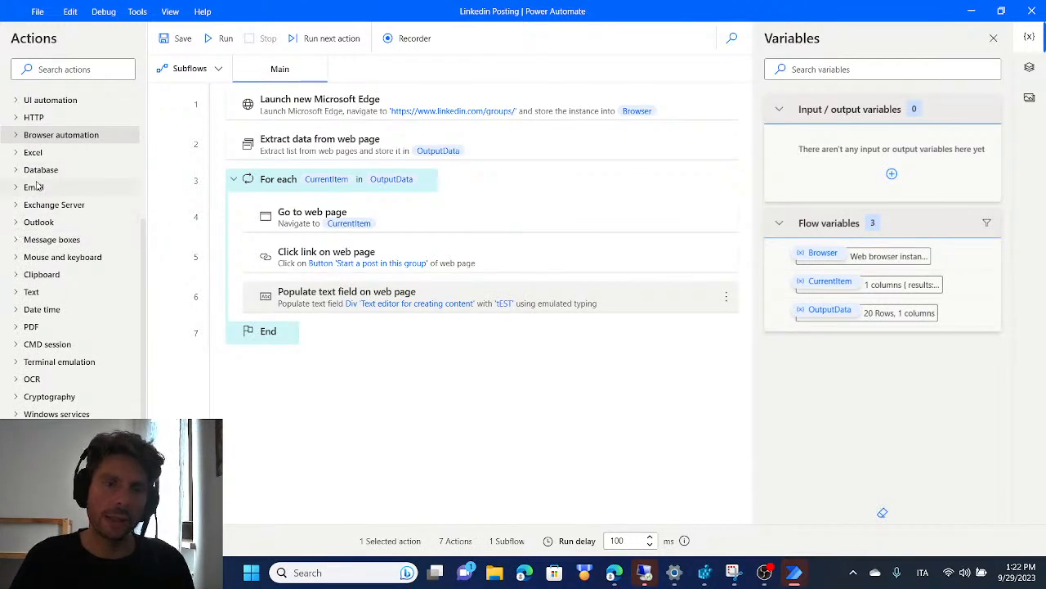
scroll(37, 139, up, 5)
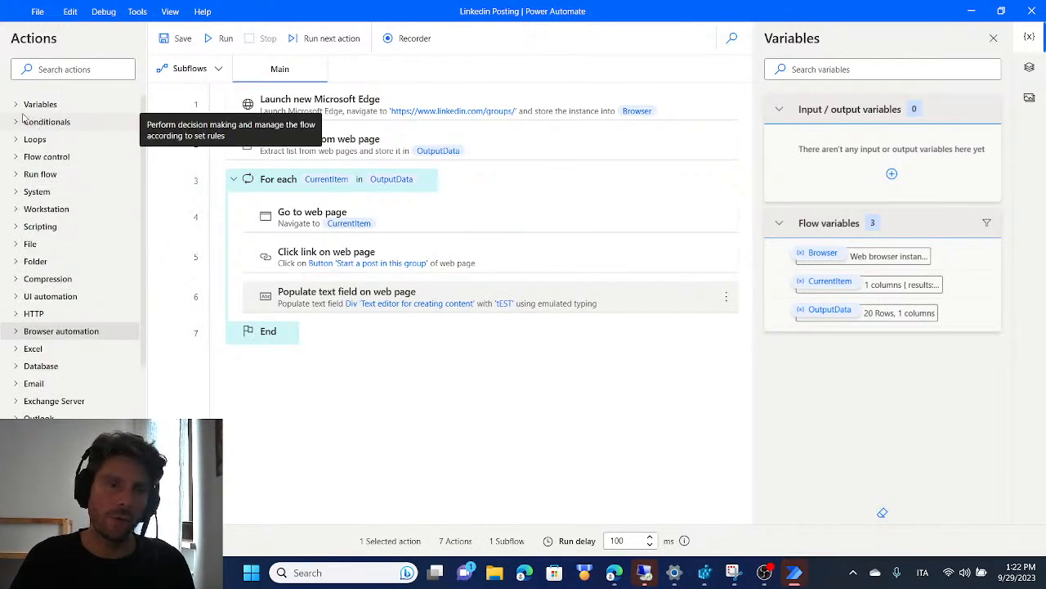
click(17, 105)
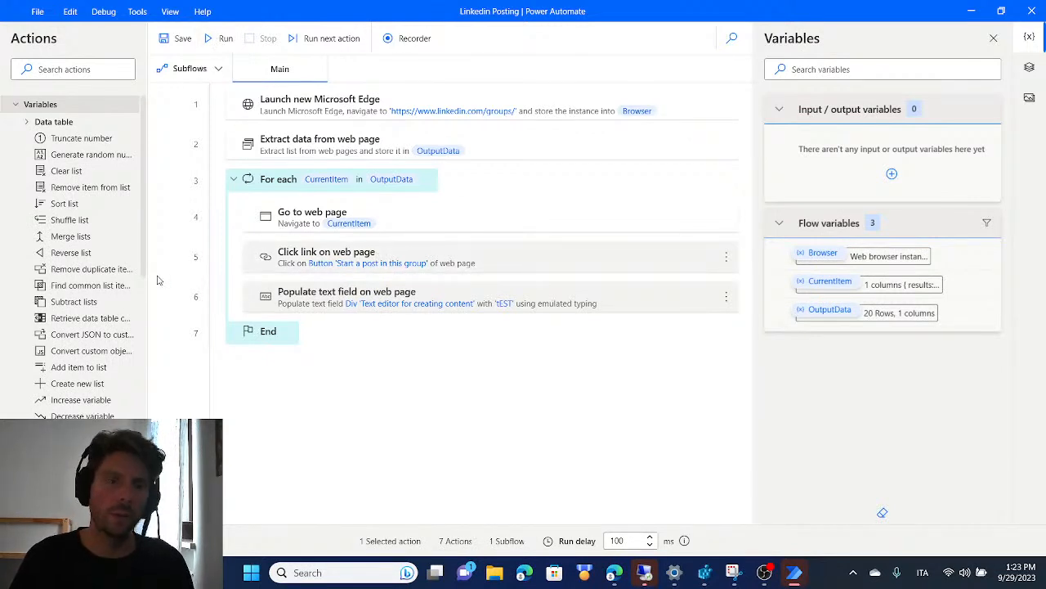
drag(77, 432, 454, 105)
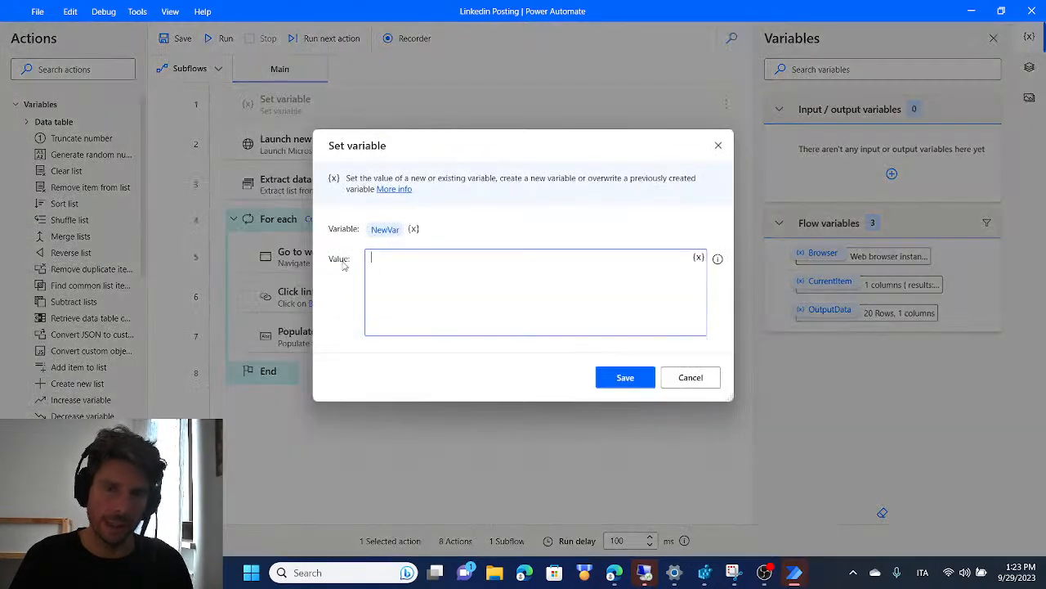
key(ctrl+v)
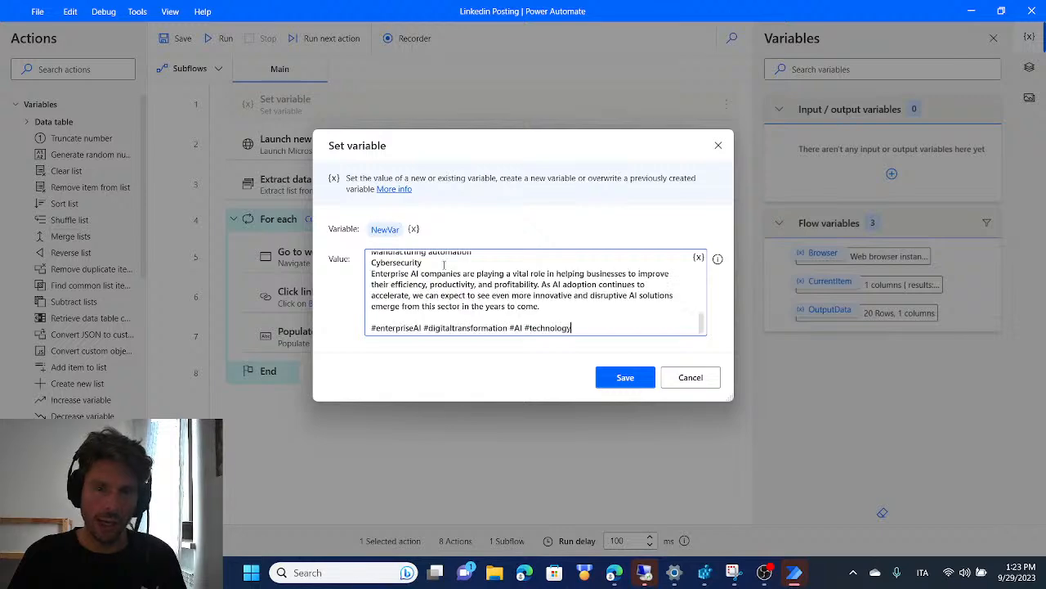
scroll(576, 299, up, 10)
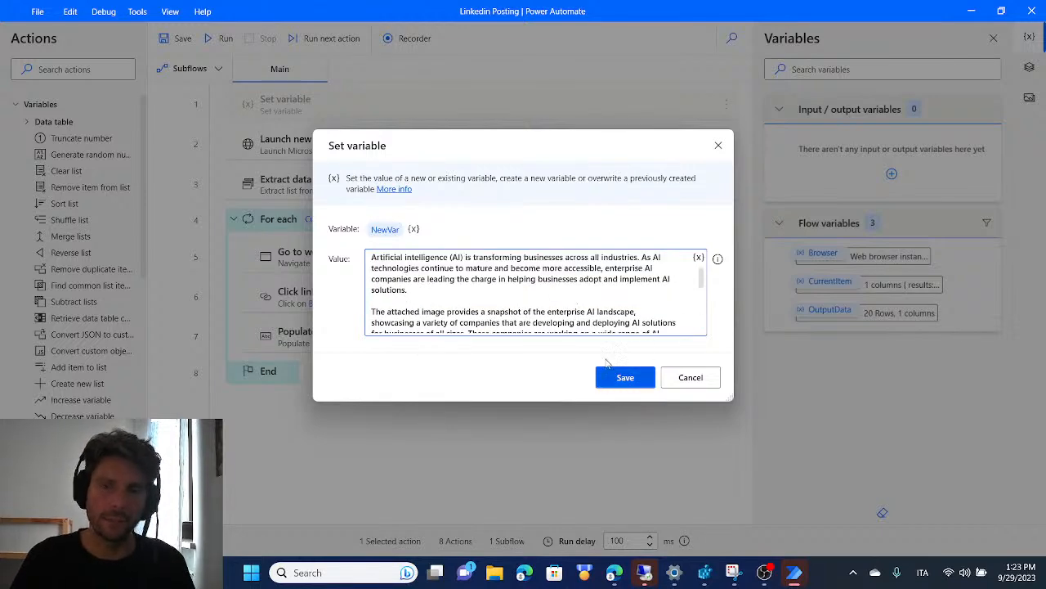
click(626, 377)
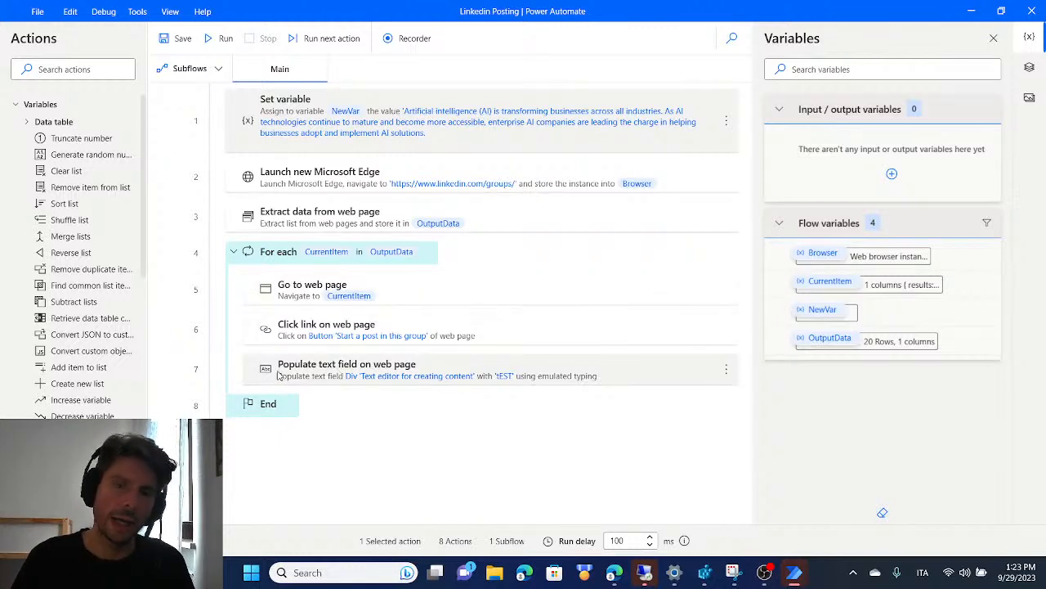
Replace the text in the loop's Populate text field on web page action with the variable %NewVar% and save the action
click(329, 375)
double_click(330, 375)
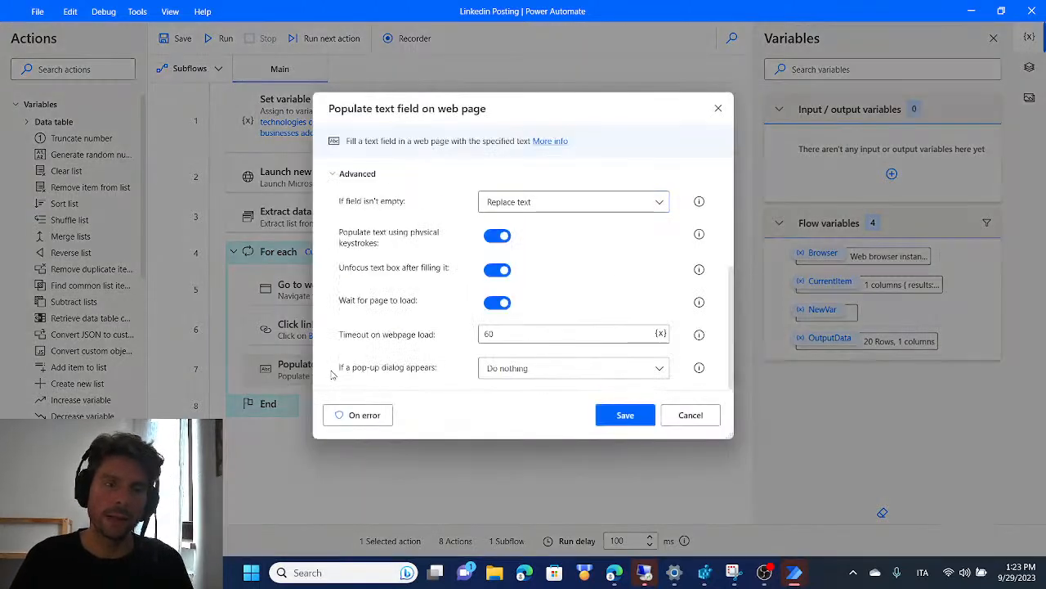
scroll(589, 257, up, 5)
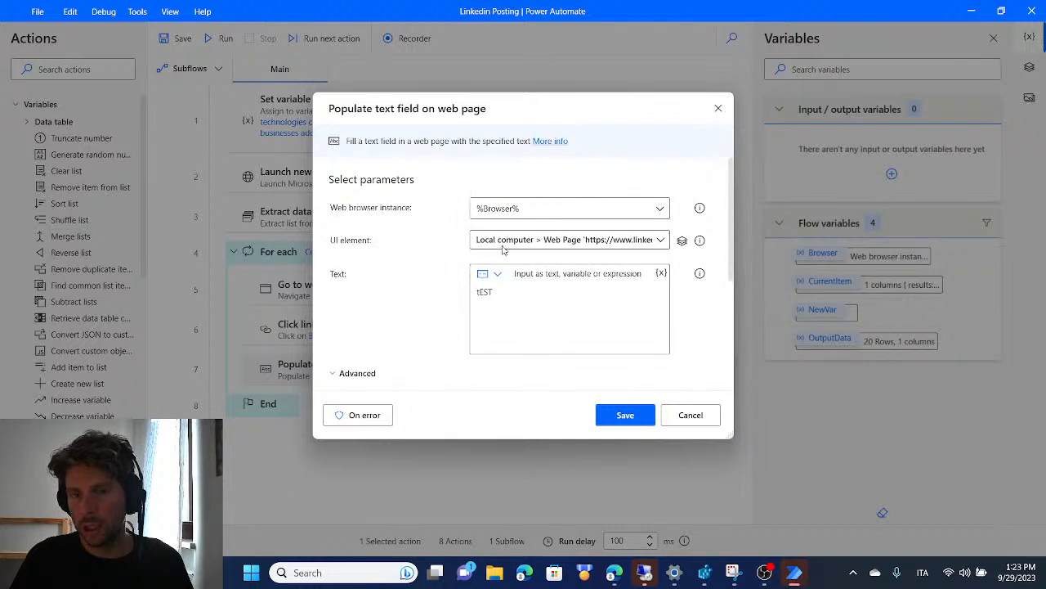
drag(518, 297, 431, 299)
key(BackSpace)
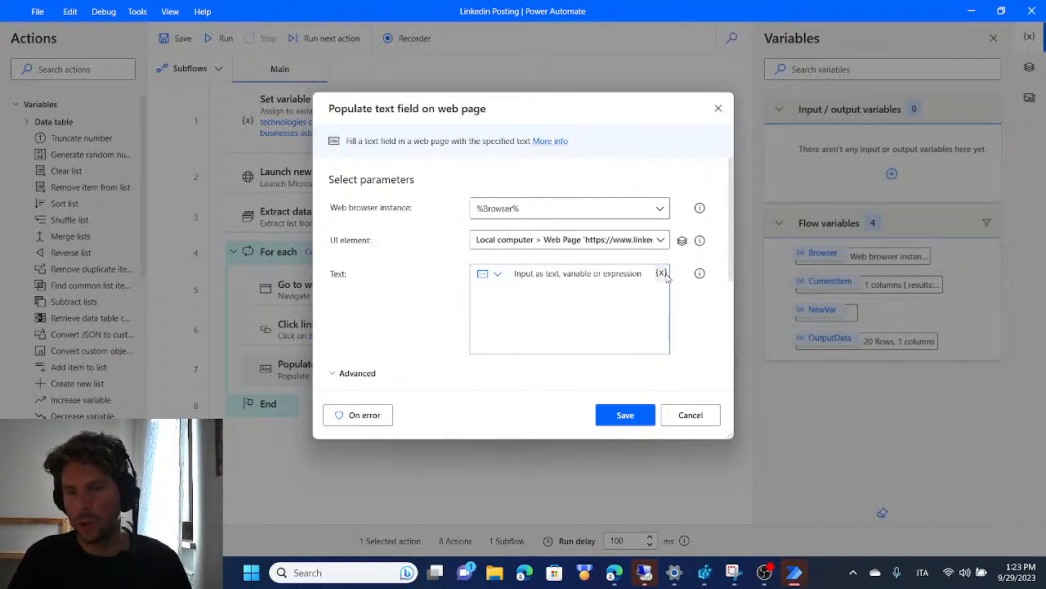
click(662, 273)
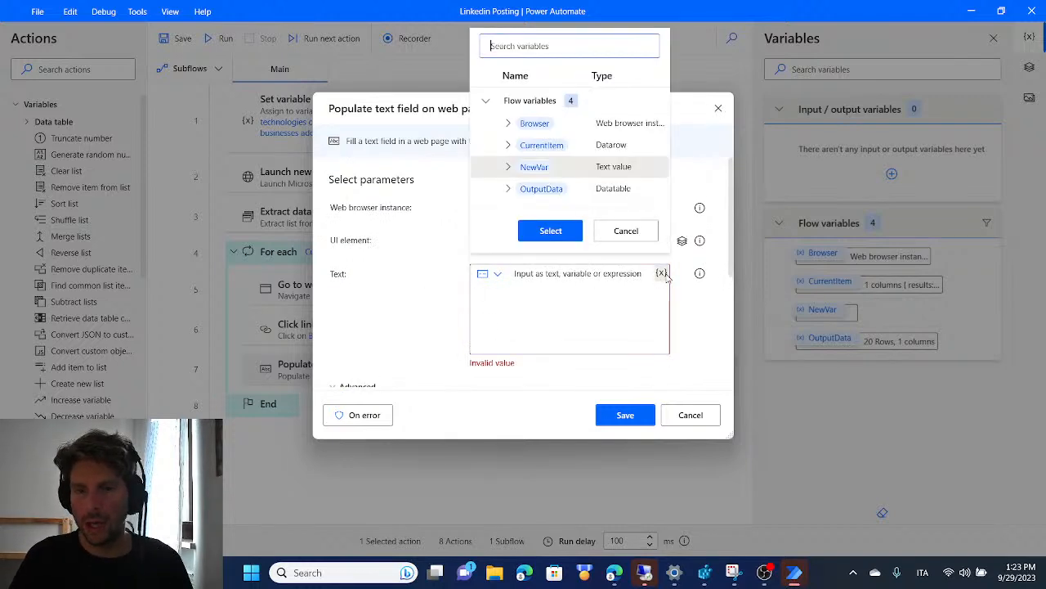
double_click(542, 172)
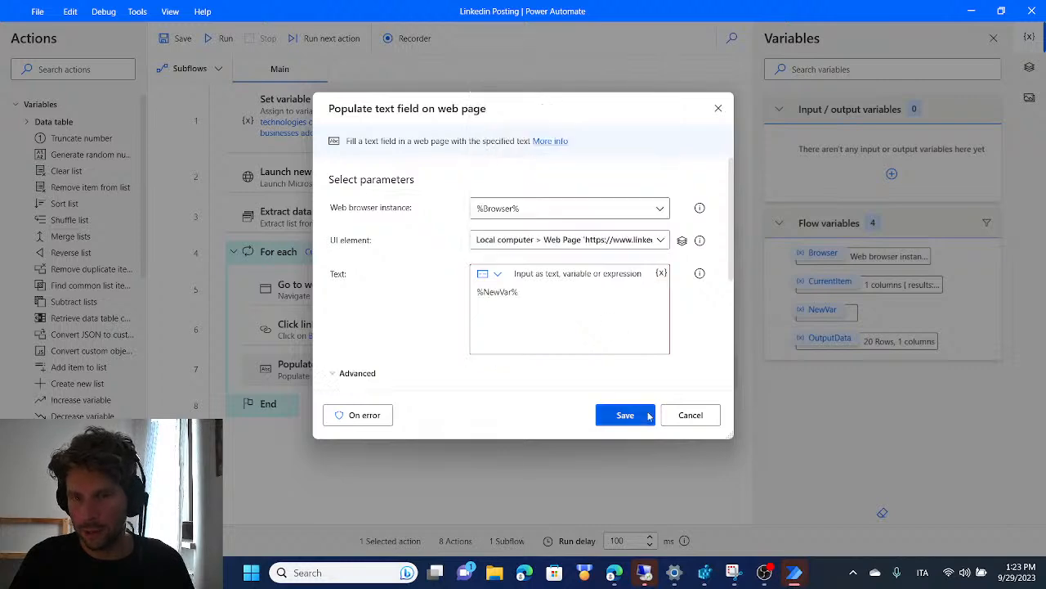
click(626, 416)
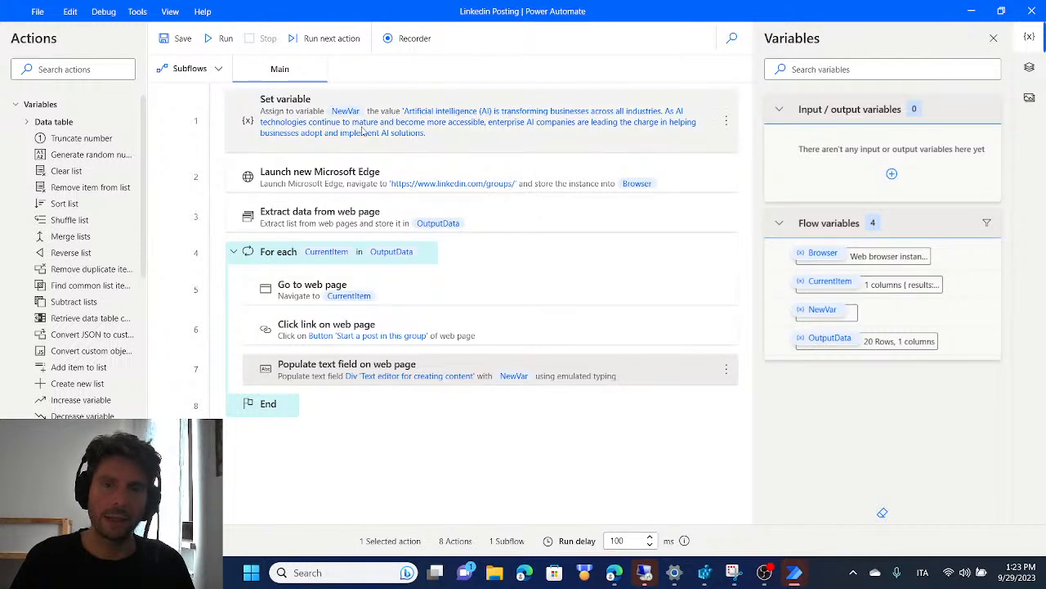
Browse the Data table actions and search the available actions for "POP" and "INPUT"
click(297, 119)
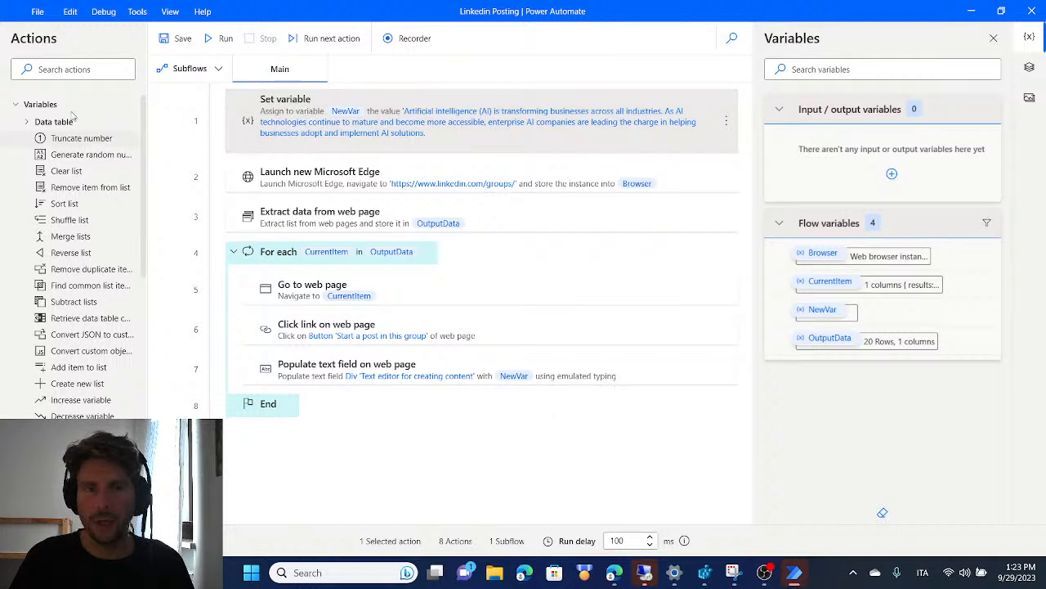
click(28, 122)
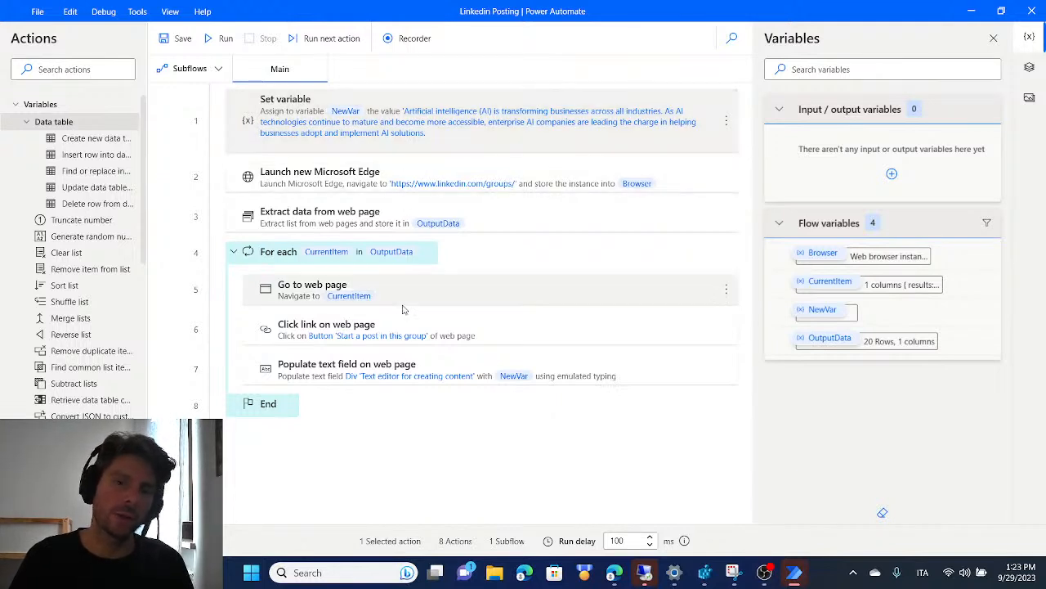
click(72, 69)
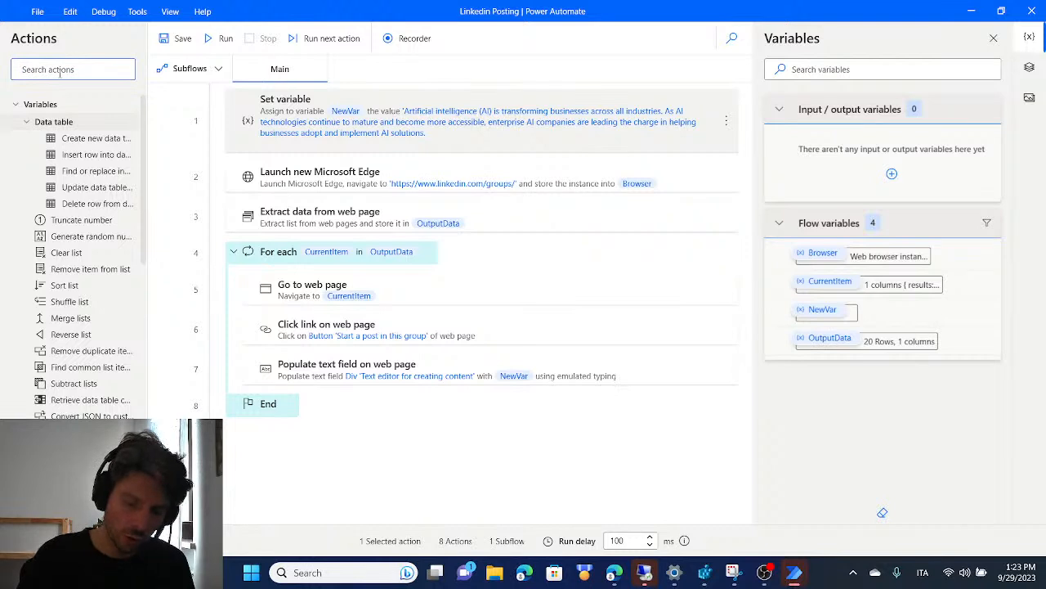
text(PO)
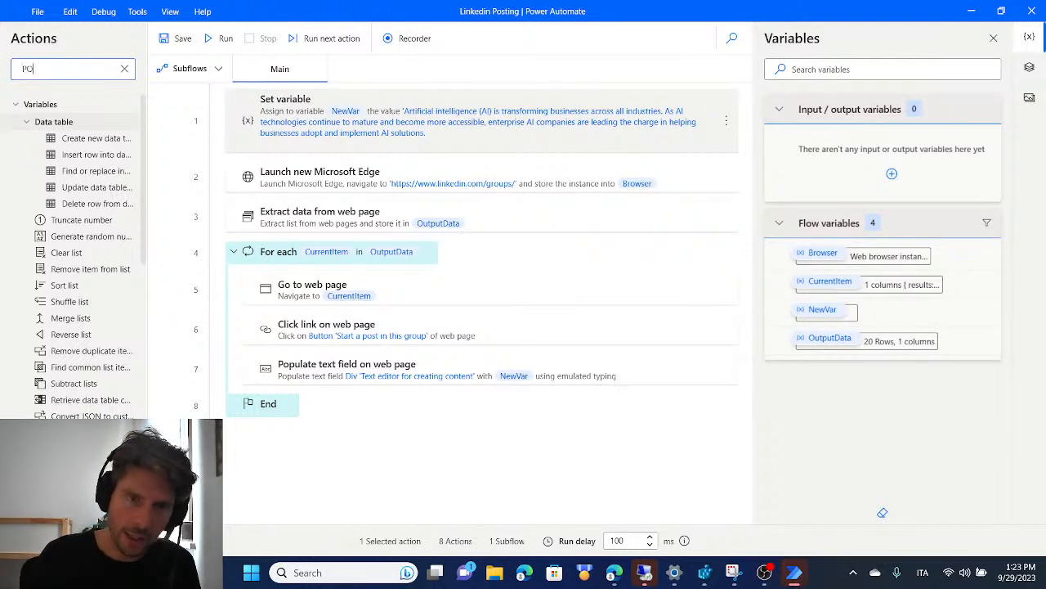
text(P)
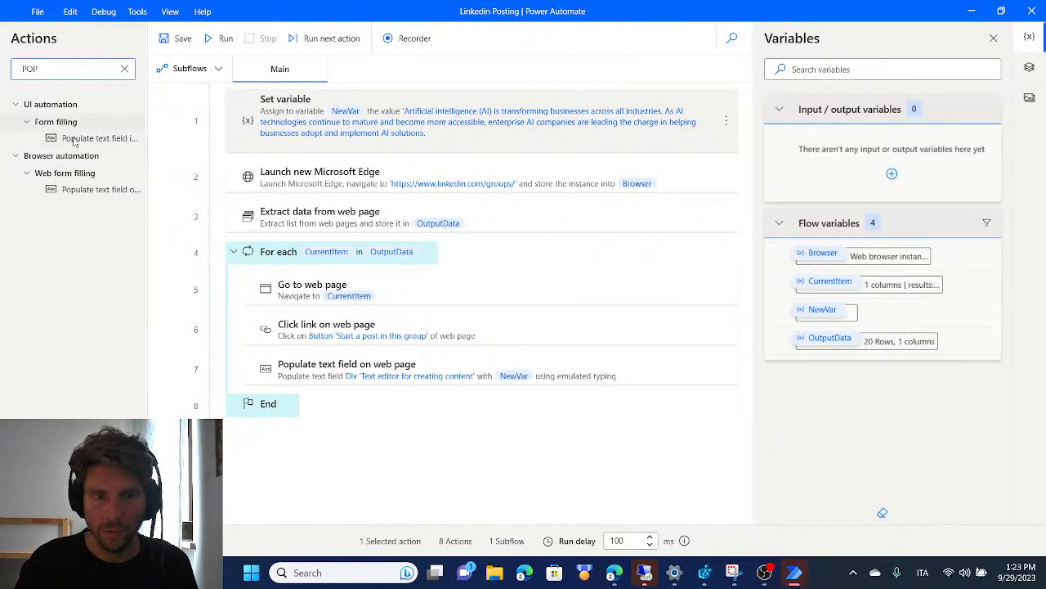
click(124, 69)
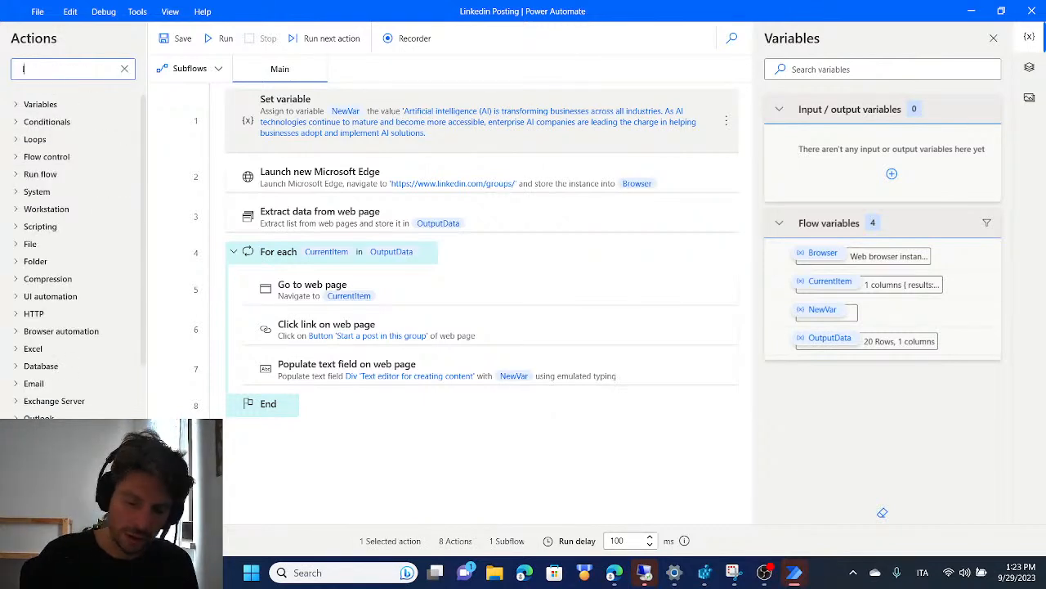
text(INPUT)
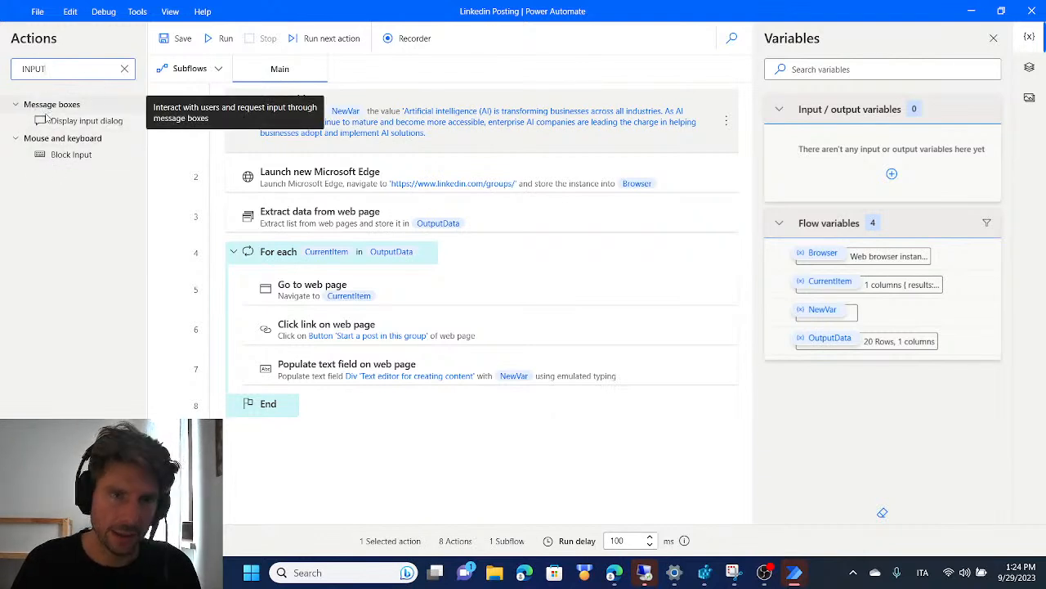
drag(78, 122, 49, 124)
click(125, 69)
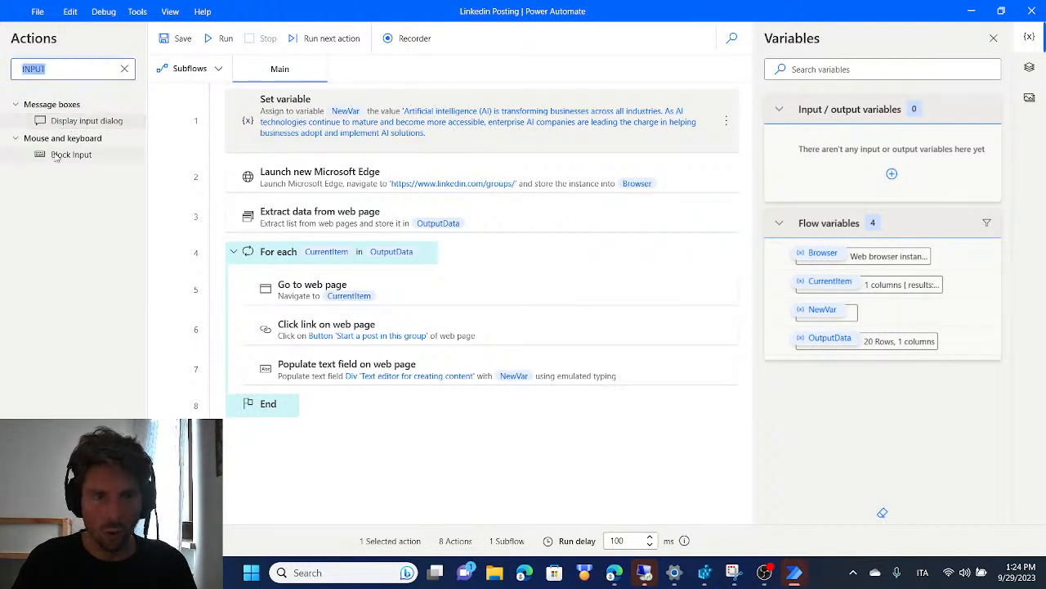
click(125, 70)
Insert a Display input dialog action from the message box actions directly after the Set variable action
scroll(81, 227, down, 5)
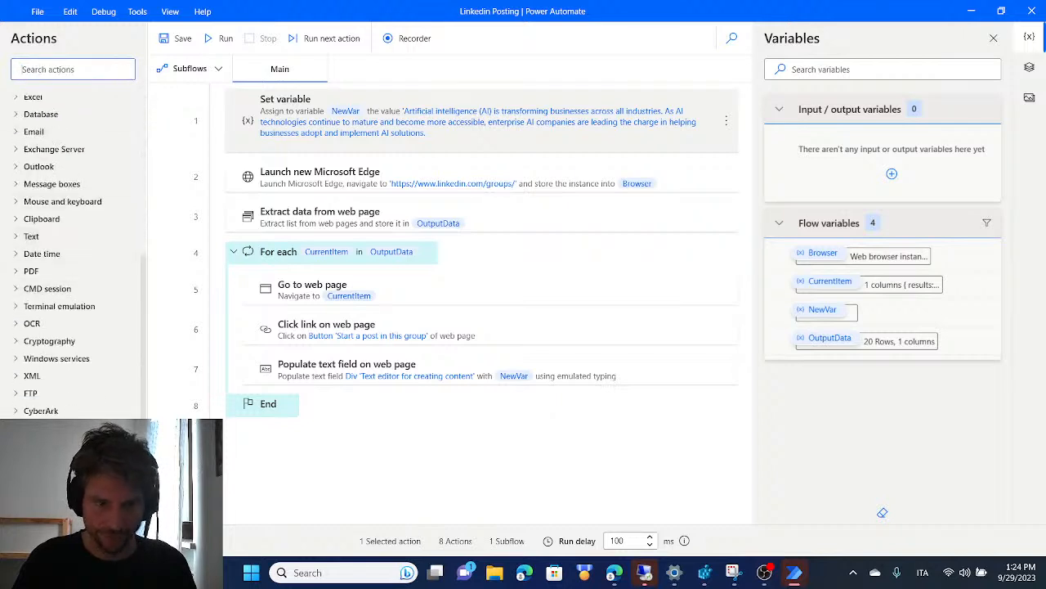
click(33, 184)
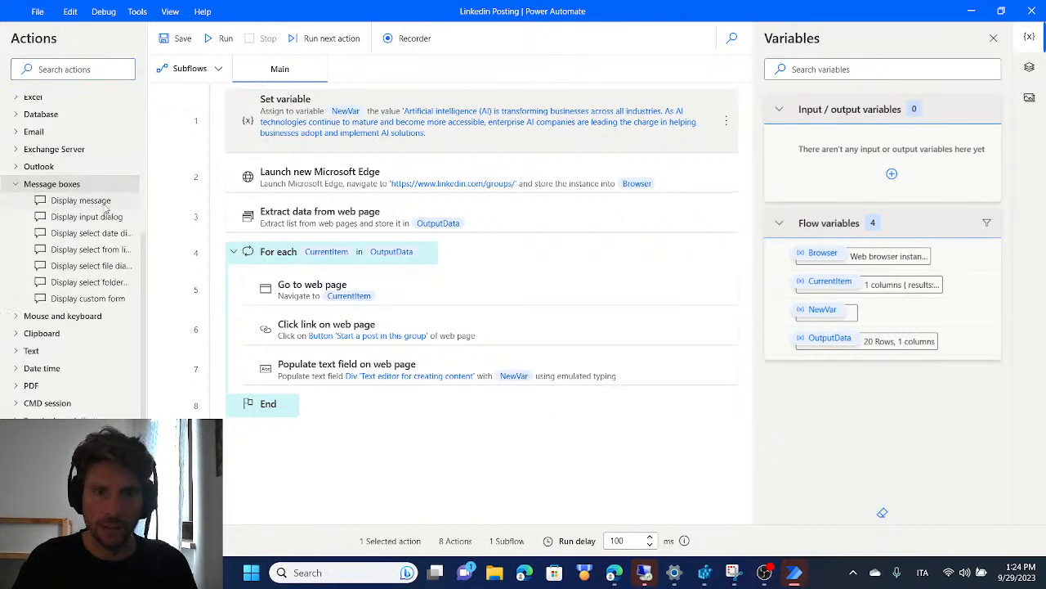
drag(89, 217, 443, 149)
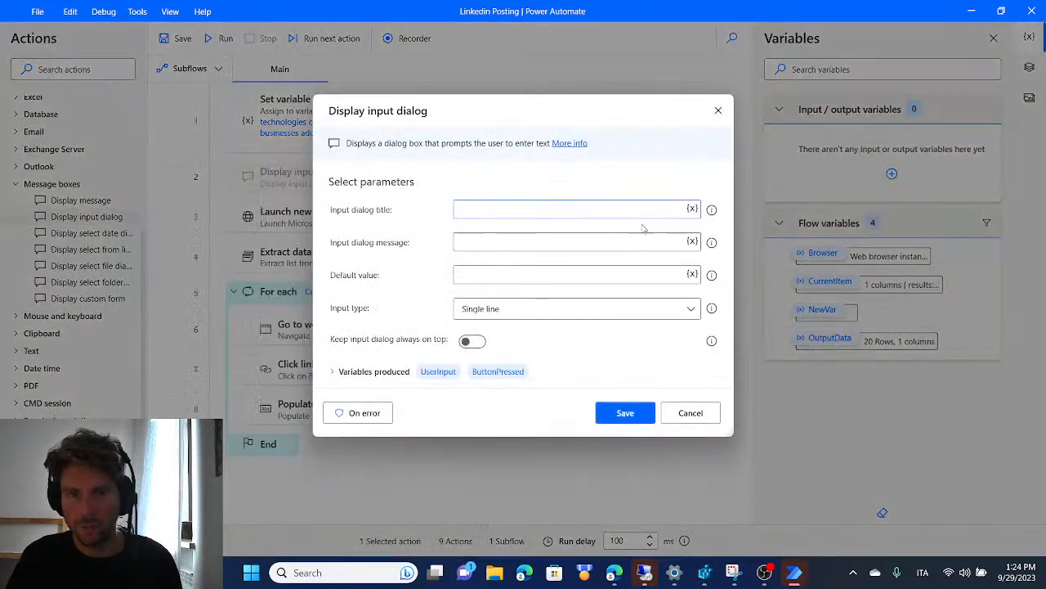
Set the input dialog's title to "Linkein Post Content" and its message to "Please input your linkedin post content"
text(INPUT YOUR LINKEDIN pOST)
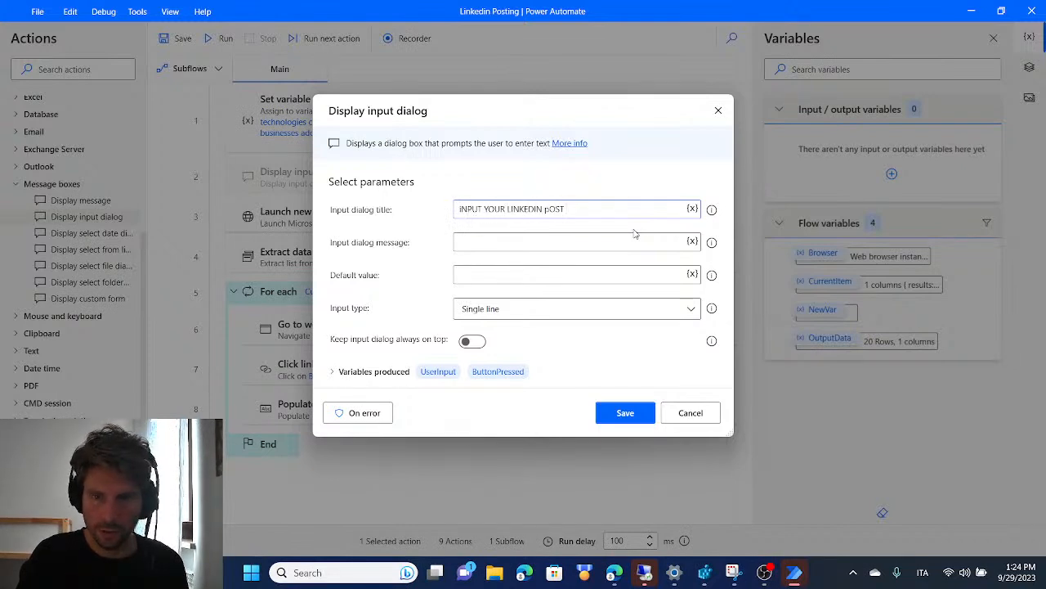
key(ctrl+a)
text(I)
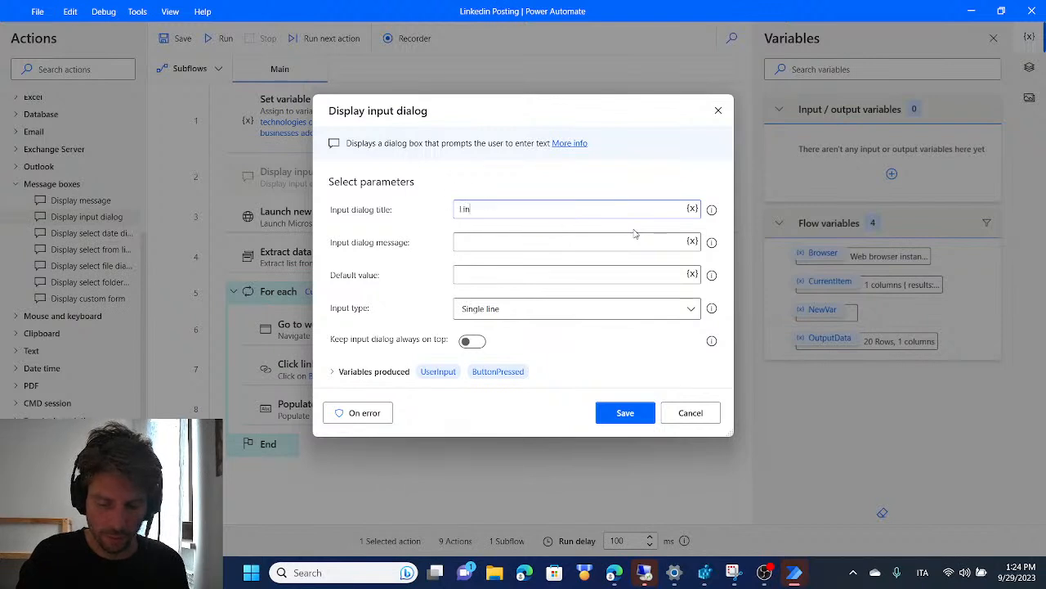
text(inkein Post Content)
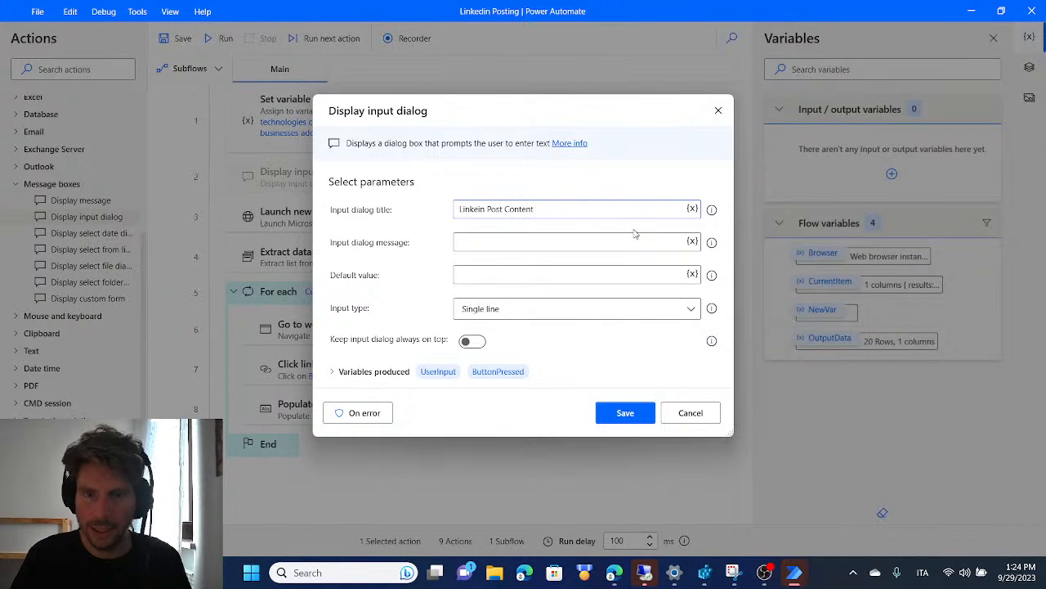
click(508, 243)
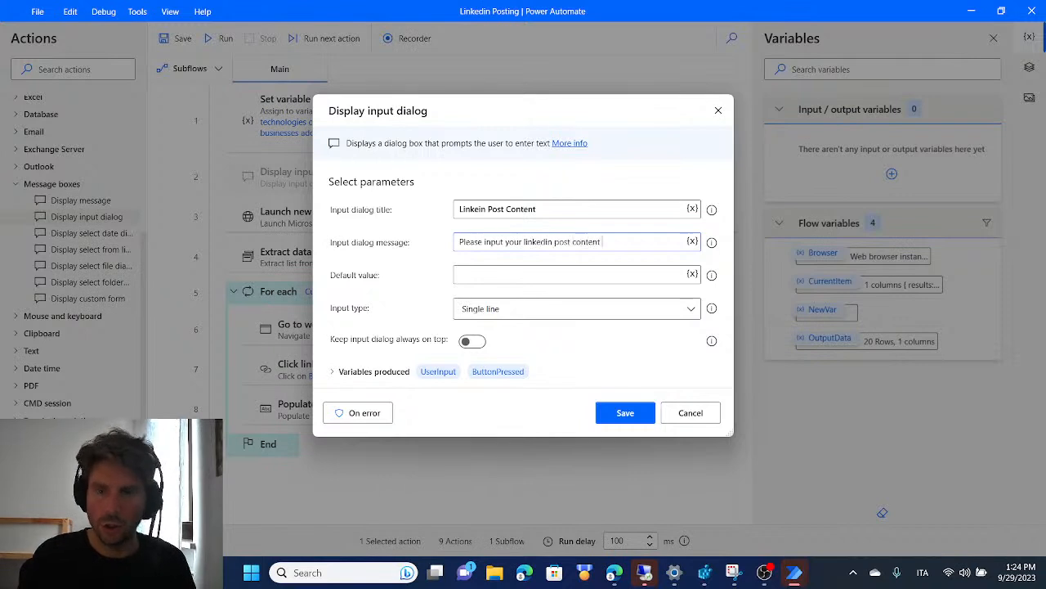
click(535, 277)
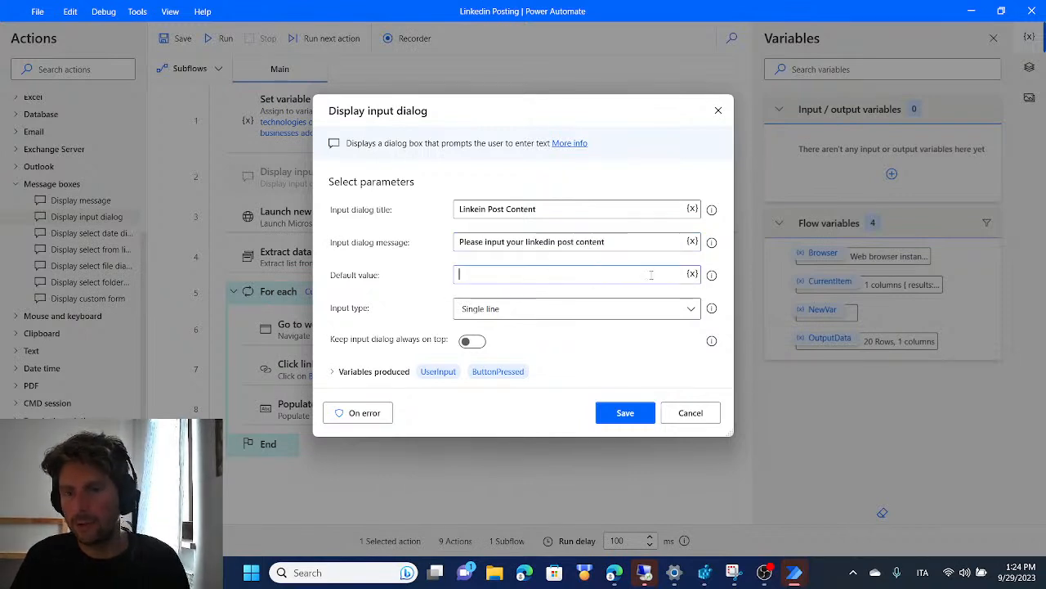
Set the input dialog's default value to %NewVar% and its input type to Multiline, and save the action
click(693, 274)
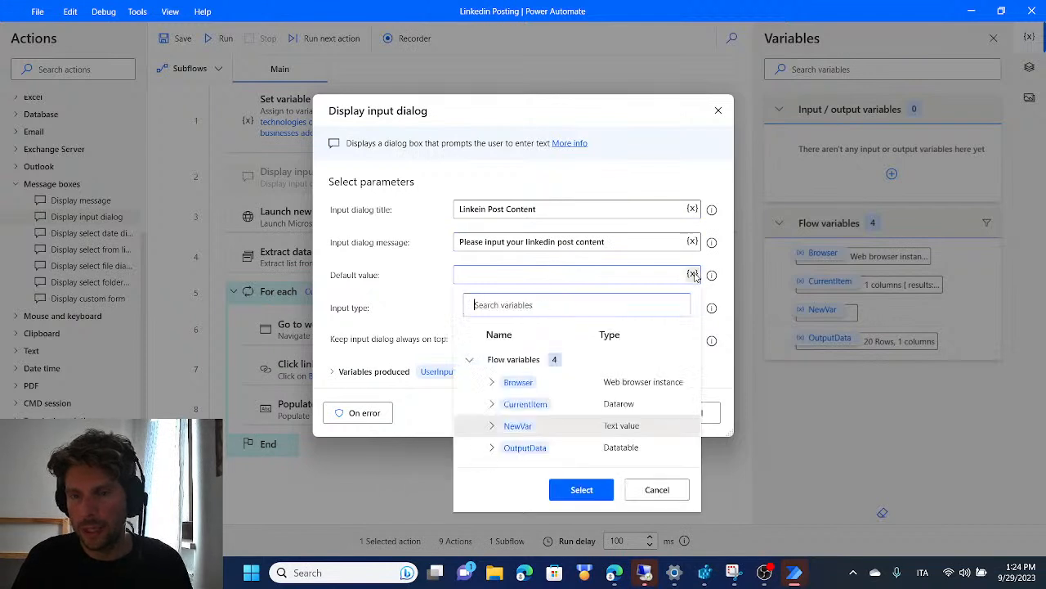
click(518, 426)
click(582, 489)
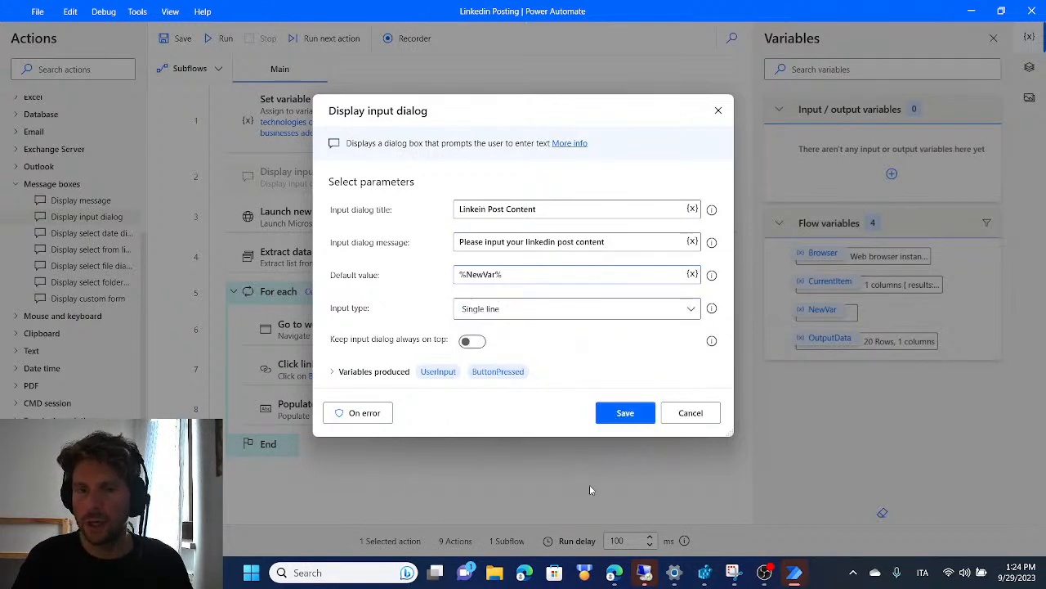
click(685, 310)
click(523, 367)
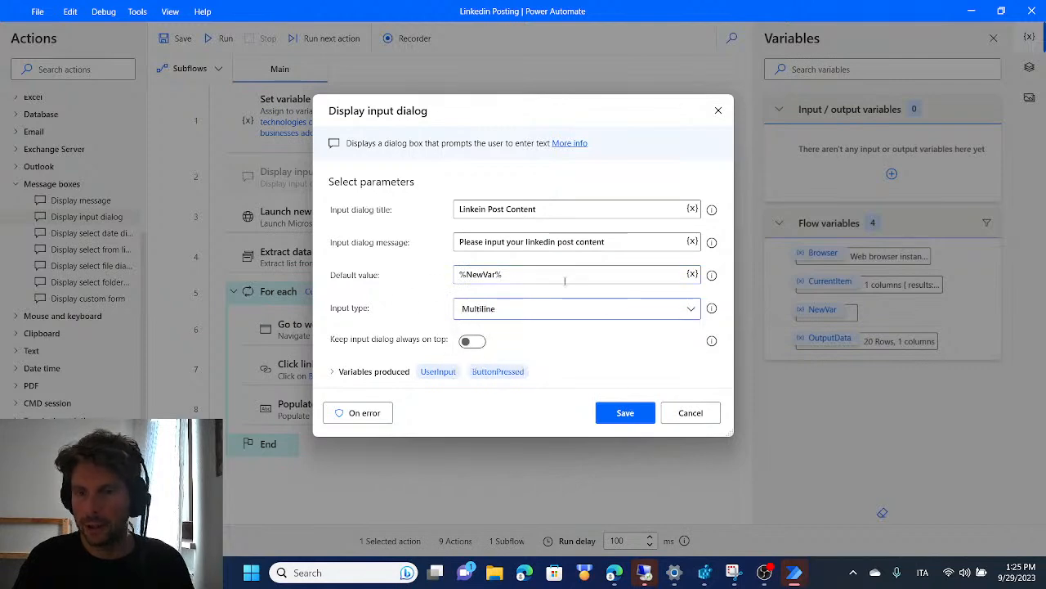
click(645, 412)
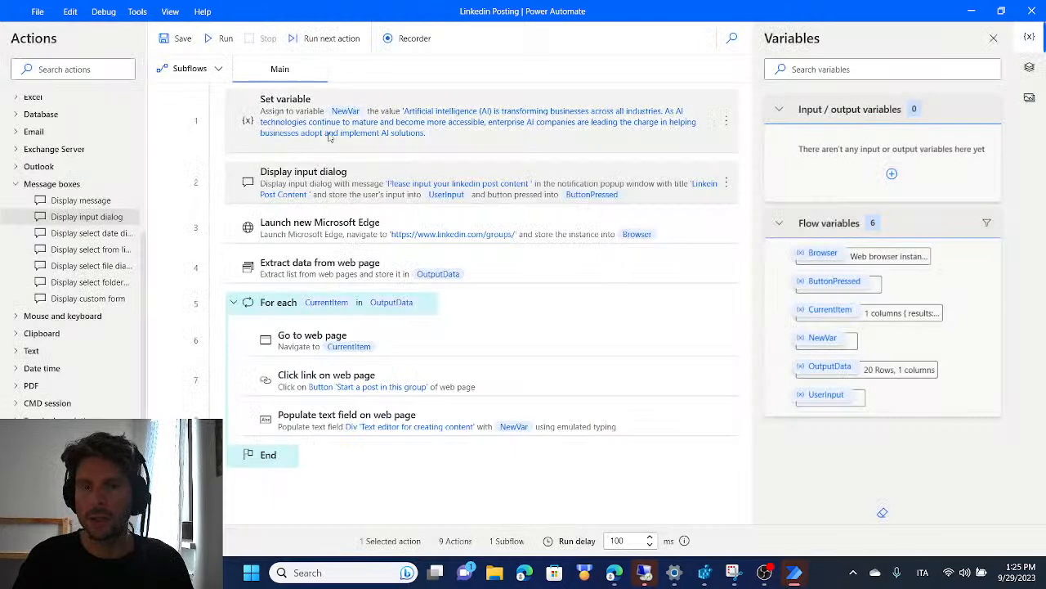
Set a breakpoint on the Launch new Microsoft Edge action, run the flow and read through the prefilled post text in the input dialog
click(180, 228)
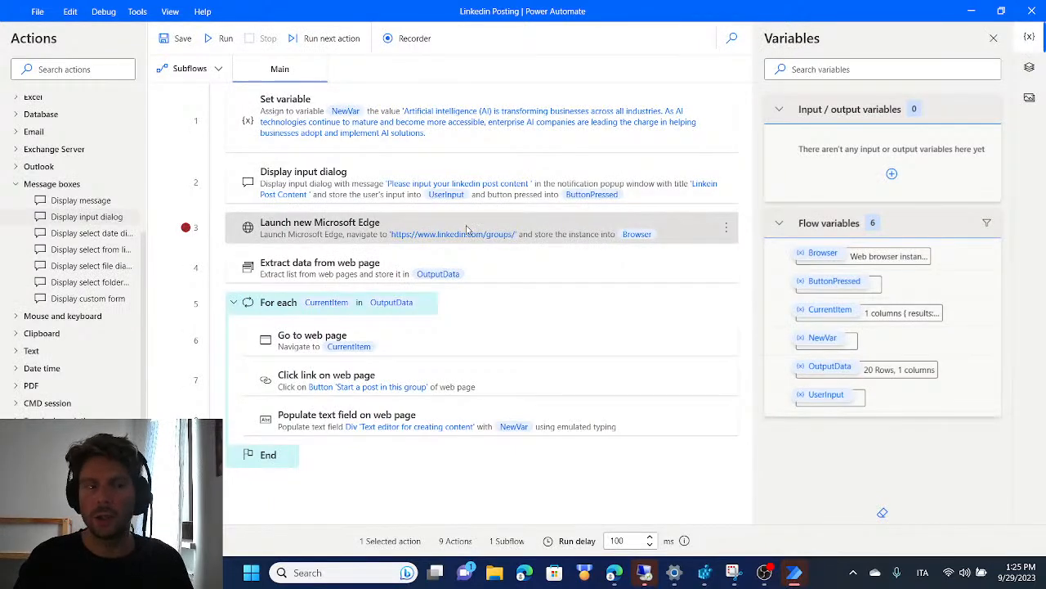
click(229, 40)
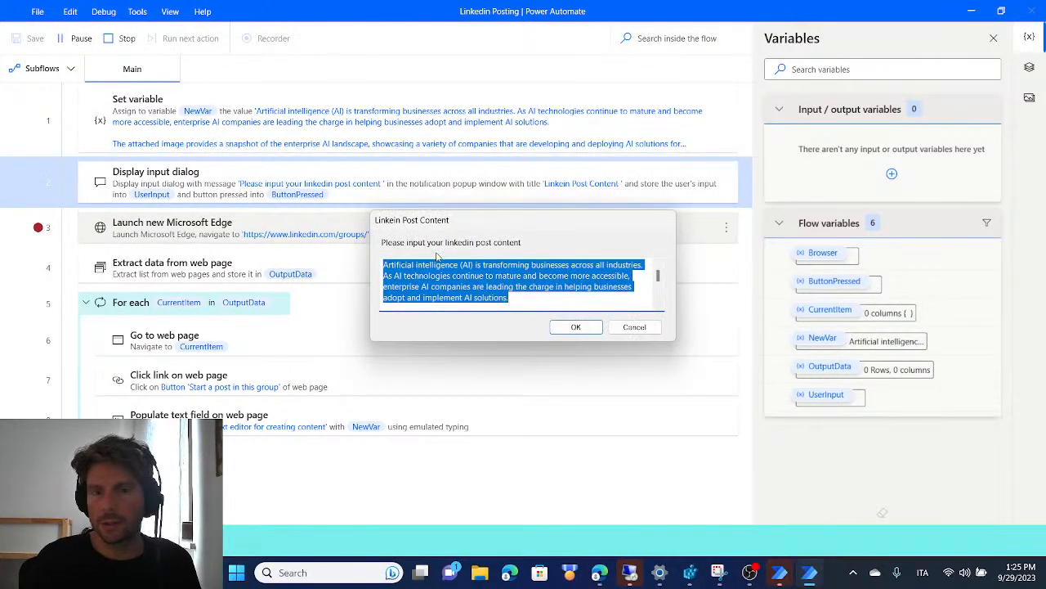
click(497, 286)
scroll(540, 297, down, 5)
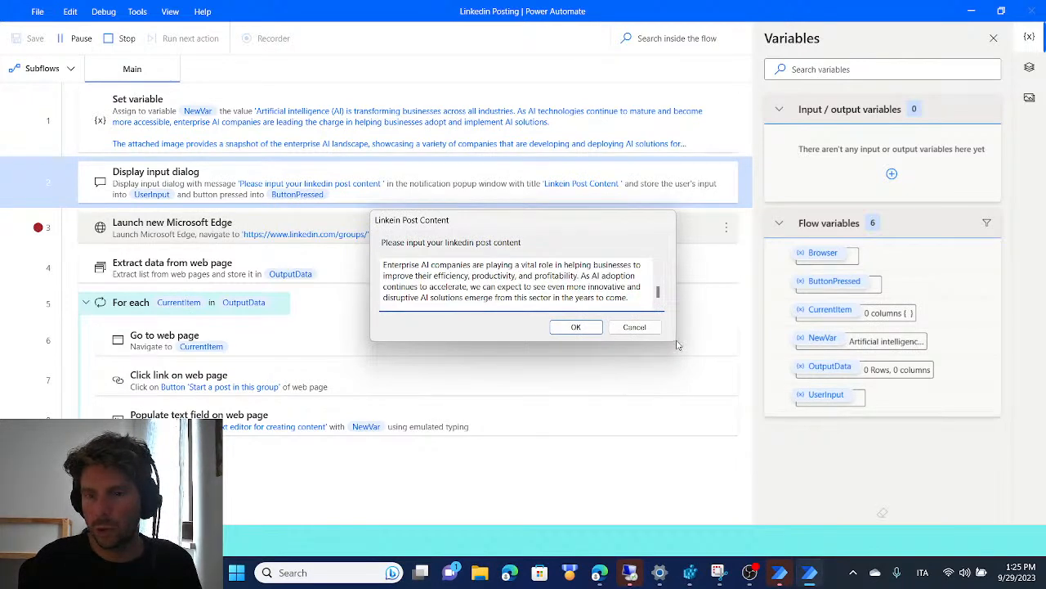
scroll(662, 298, up, 5)
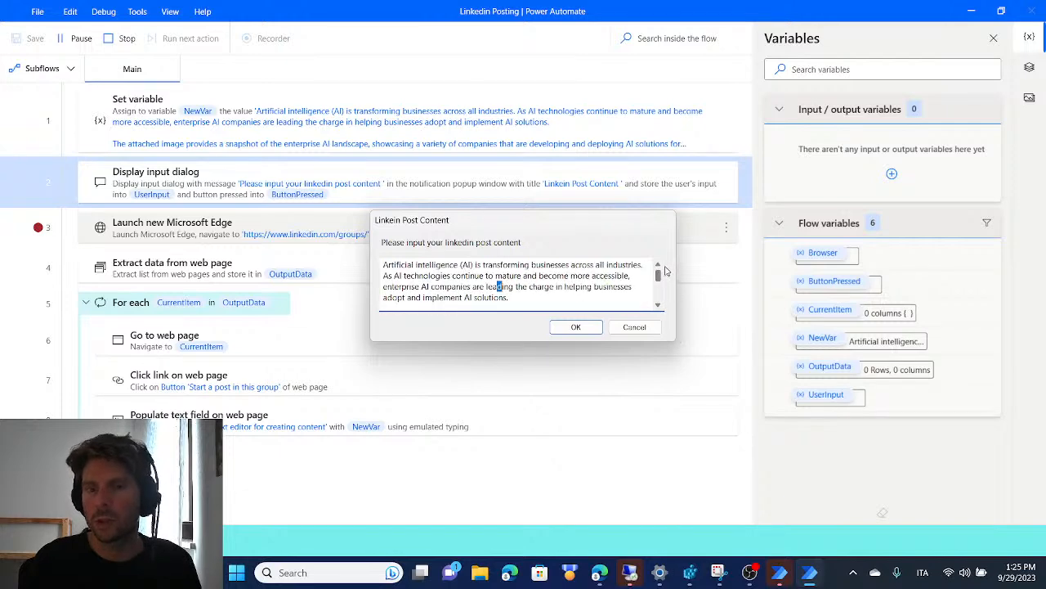
scroll(667, 265, down, 5)
scroll(667, 263, up, 5)
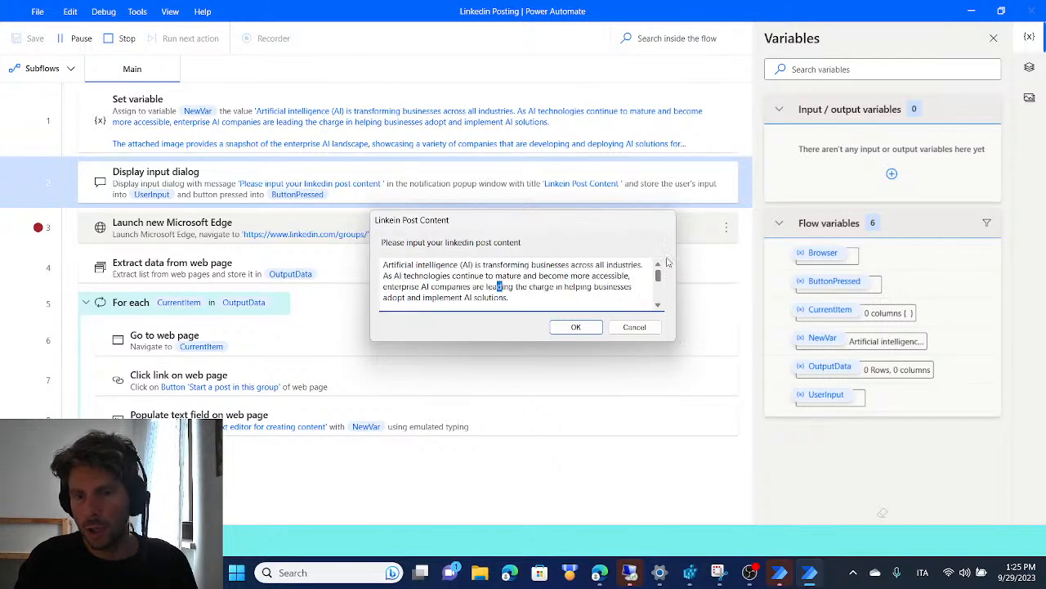
scroll(482, 286, down, 5)
scroll(476, 280, up, 5)
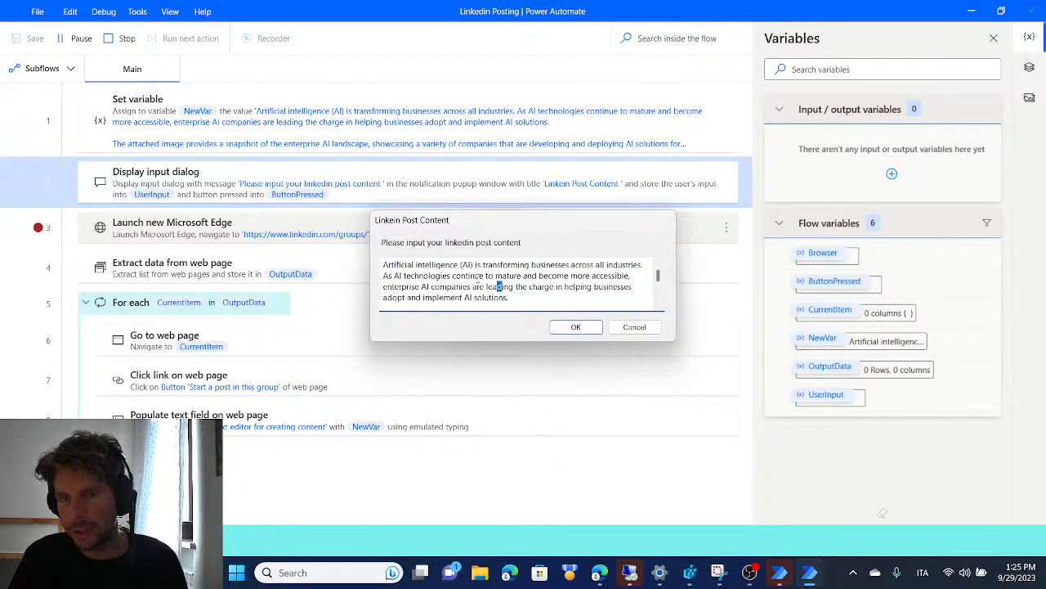
Delete the whole post text in the running input dialog and undo the deletion
key(ctrl+a)
key(BackSpace)
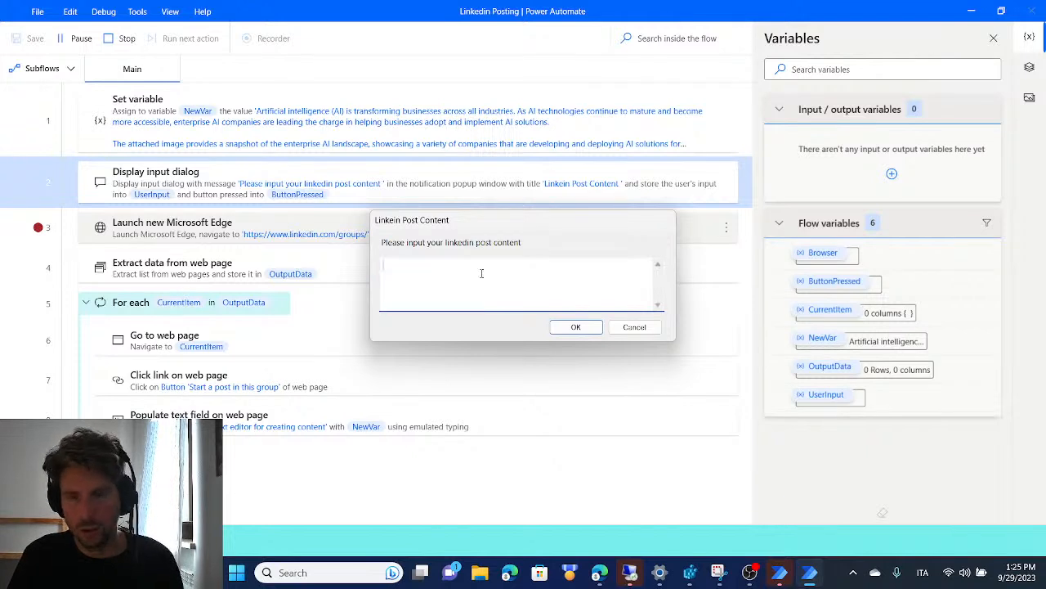
key(ctrl+z)
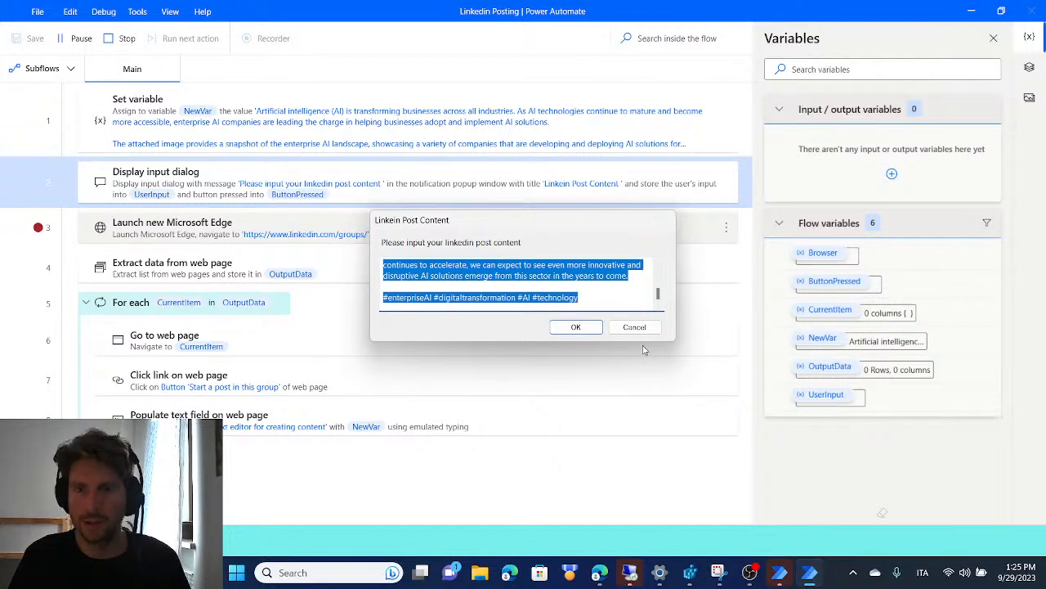
Submit the input dialog with the prefilled text and stop the run at the breakpoint
click(576, 327)
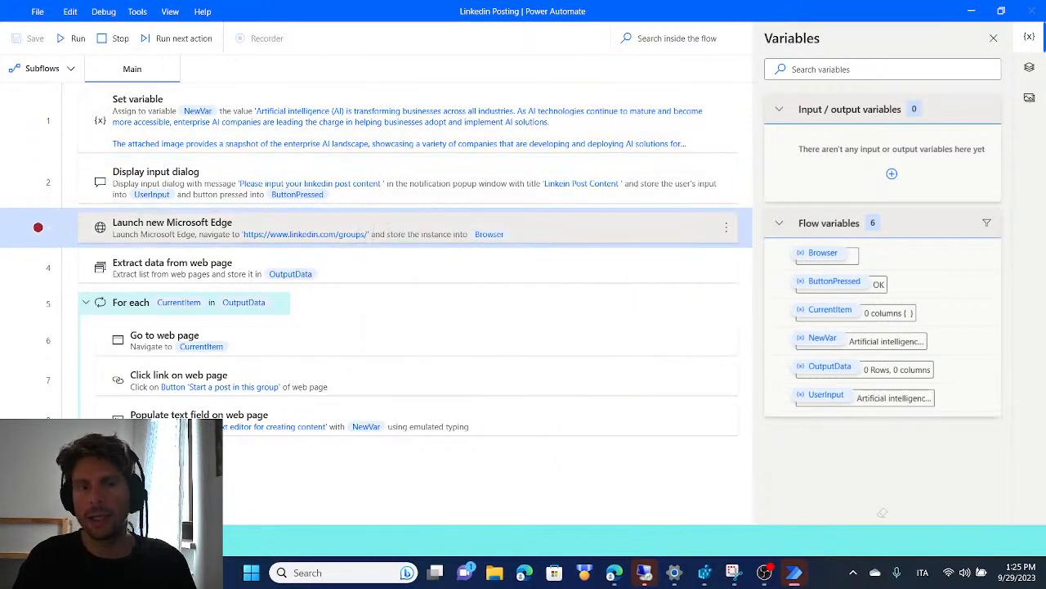
click(108, 41)
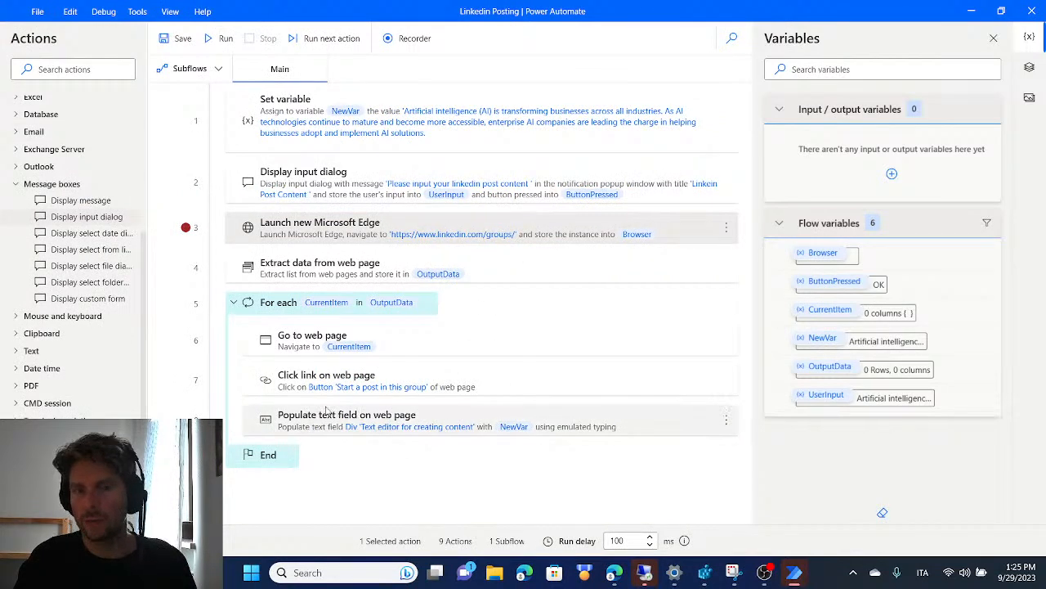
Replace the text in the loop's Populate text field on web page action with the UserInput variable and save the action
click(439, 430)
double_click(439, 430)
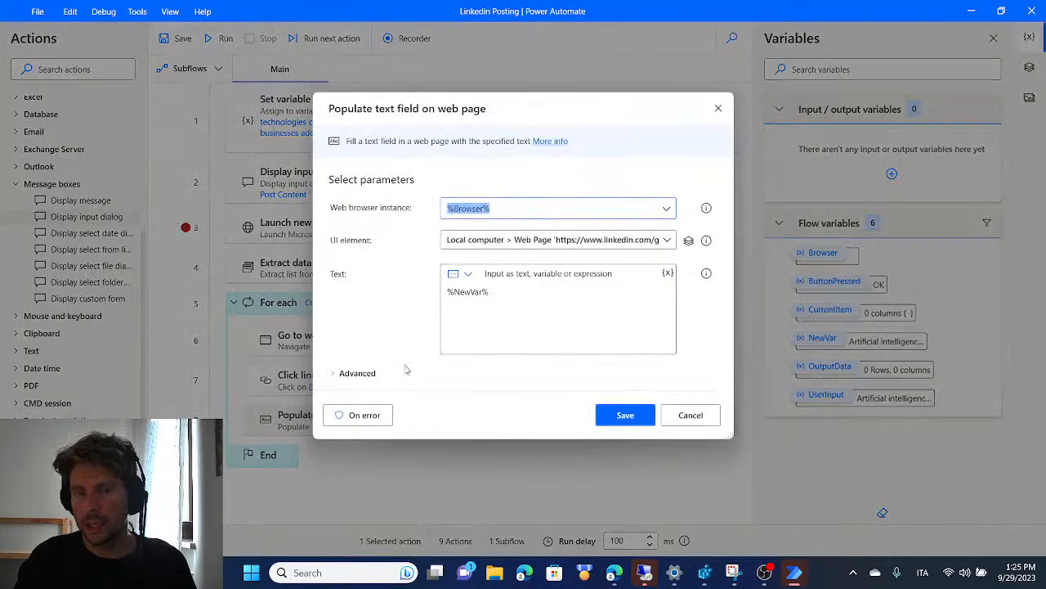
click(504, 292)
drag(504, 293, 389, 294)
key(BackSpace)
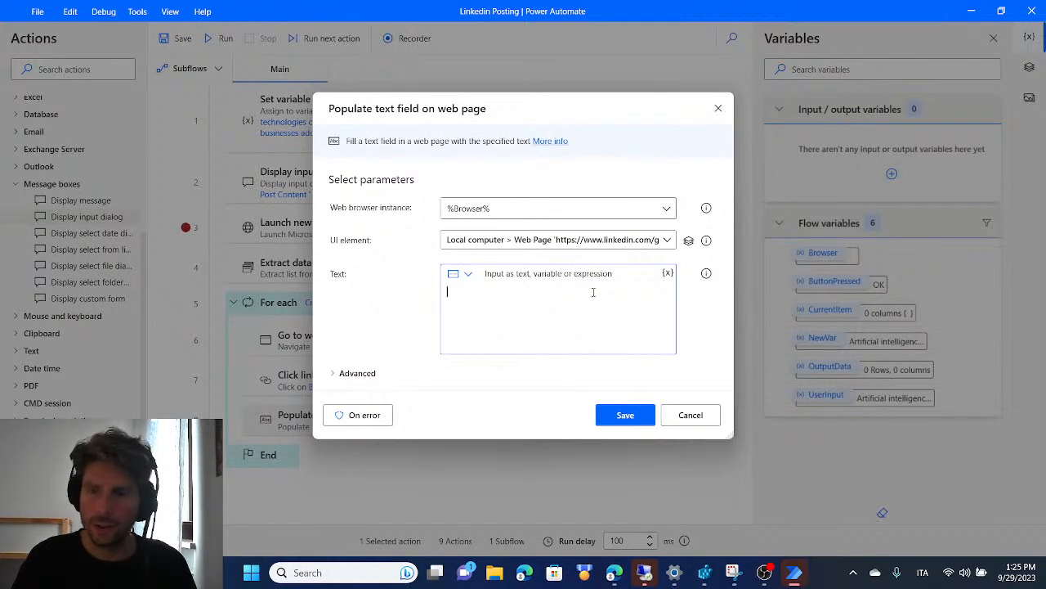
click(666, 273)
scroll(546, 159, down, 1)
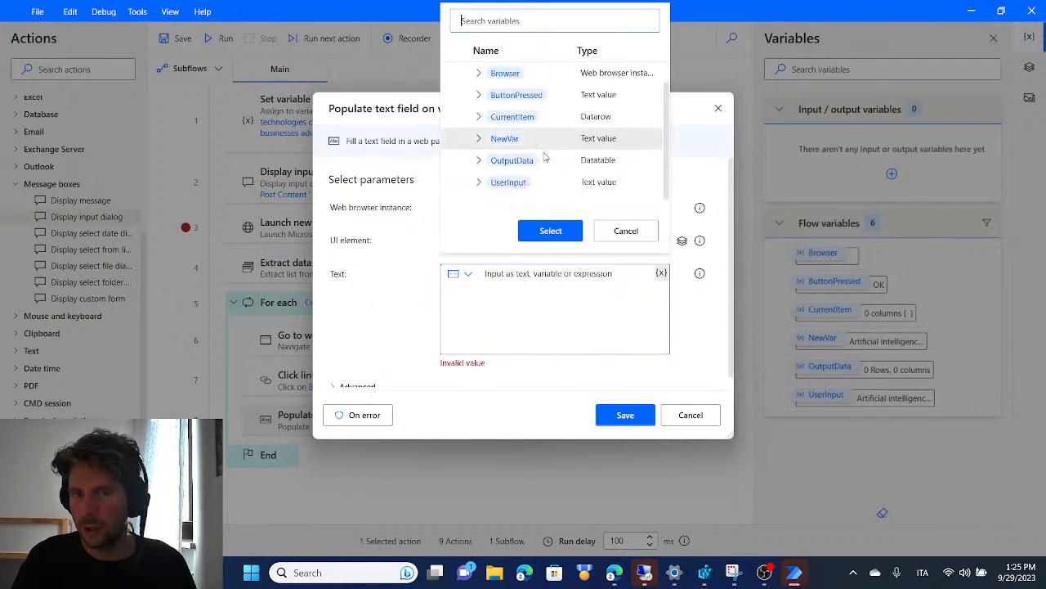
double_click(509, 182)
click(634, 415)
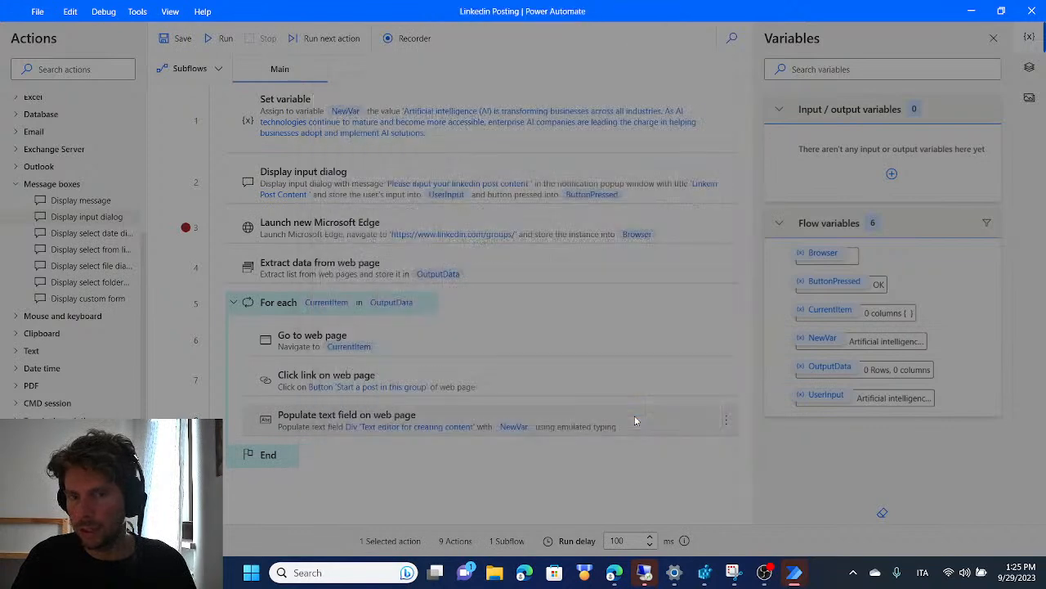
Review the parameters and produced variables of the Display input dialog action, and close it without saving
click(358, 146)
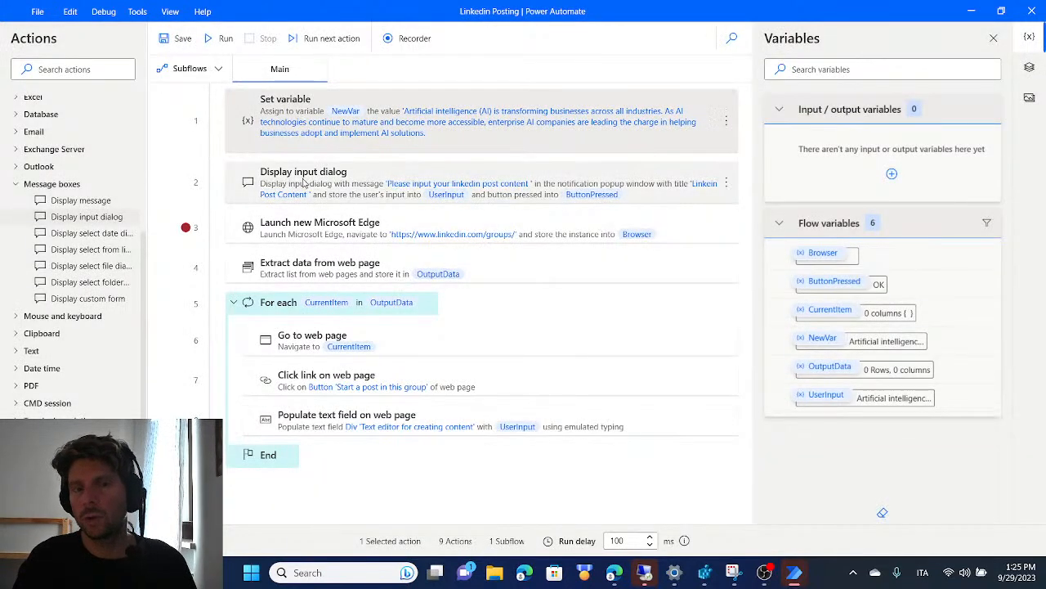
double_click(374, 193)
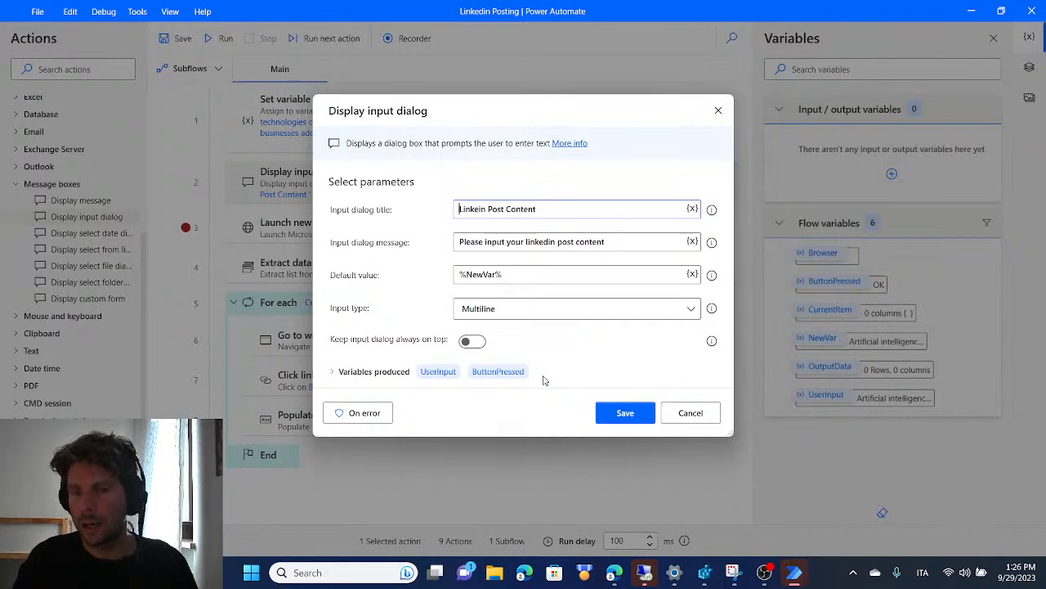
click(685, 417)
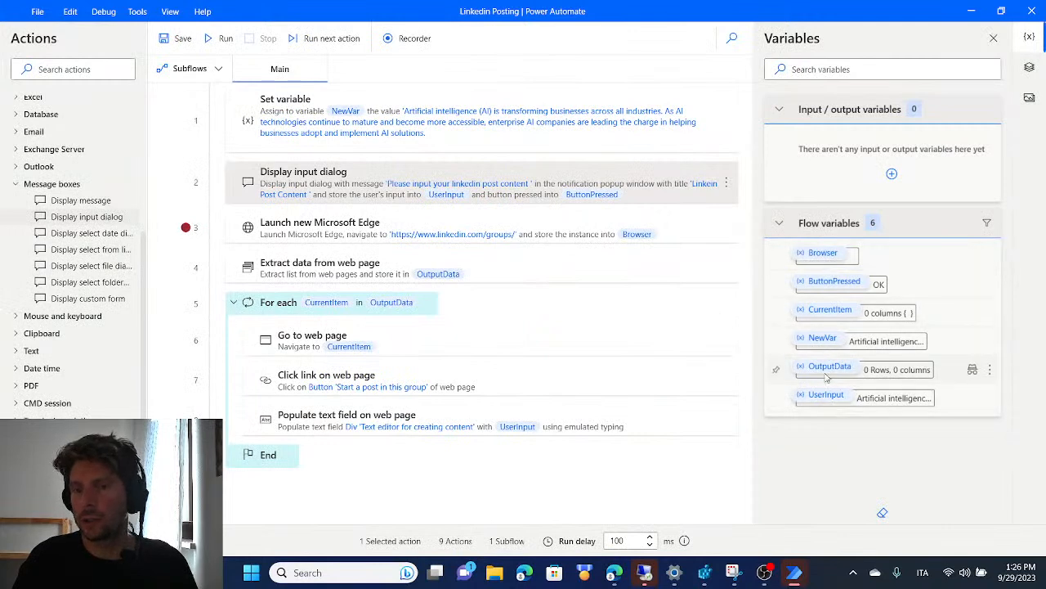
Remove the breakpoint from the Launch new Microsoft Edge action and run the flow, submitting the input dialog with the prefilled post text
click(187, 228)
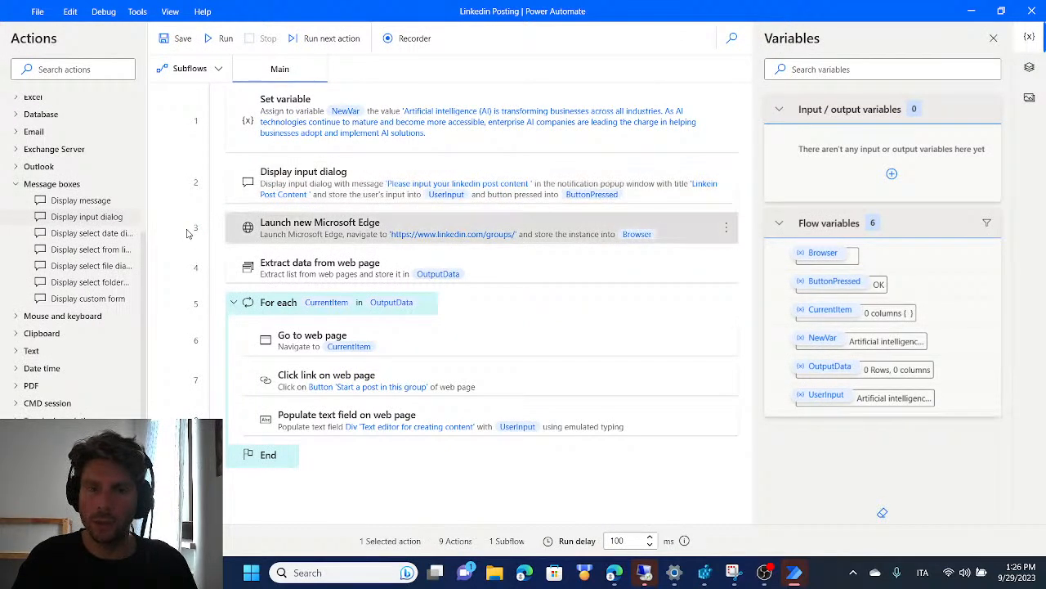
click(222, 40)
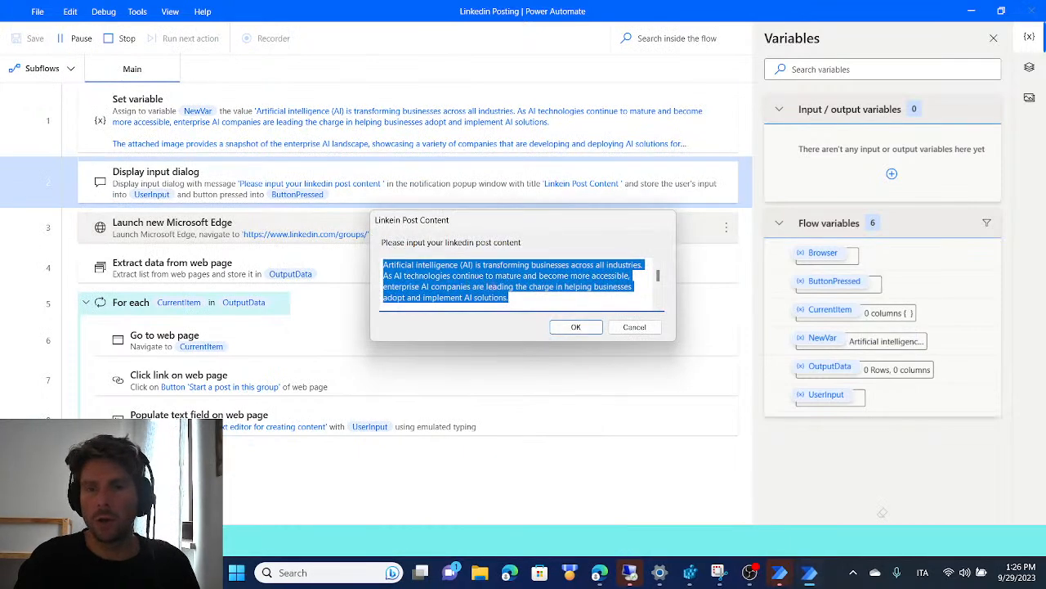
scroll(558, 292, down, 5)
scroll(558, 292, up, 5)
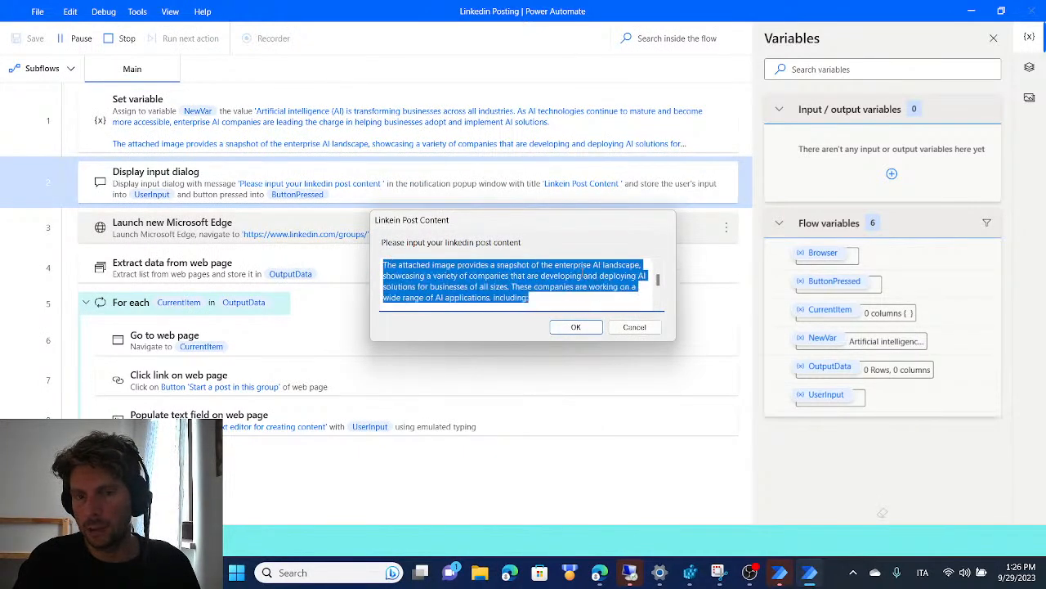
click(576, 327)
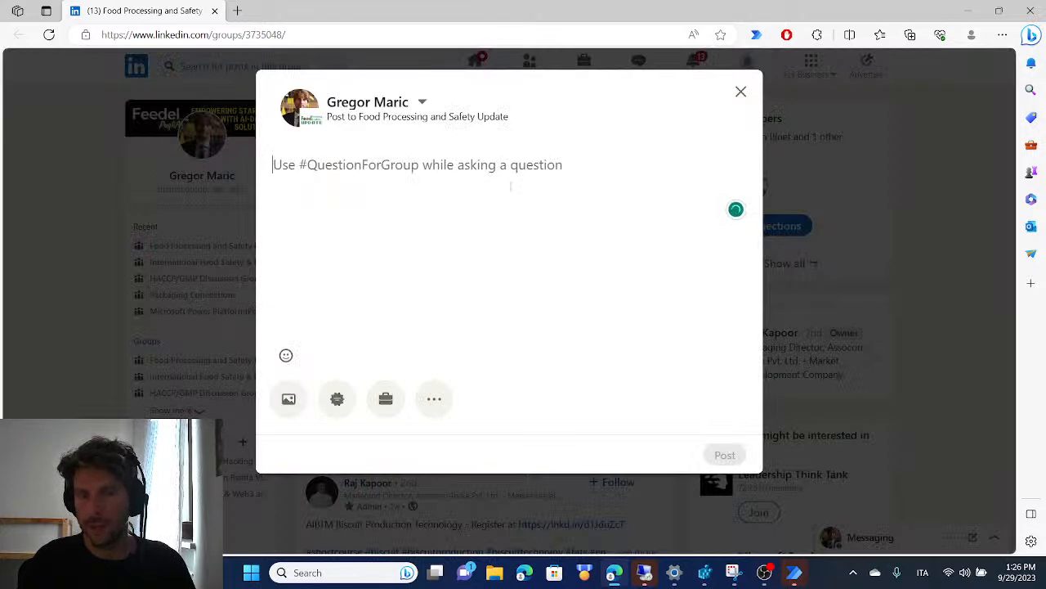
Let the flow fill the post editor in two LinkedIn groups, leaving each page without posting, and stop the run
text(Artificial intelligence (AI) is transformin)
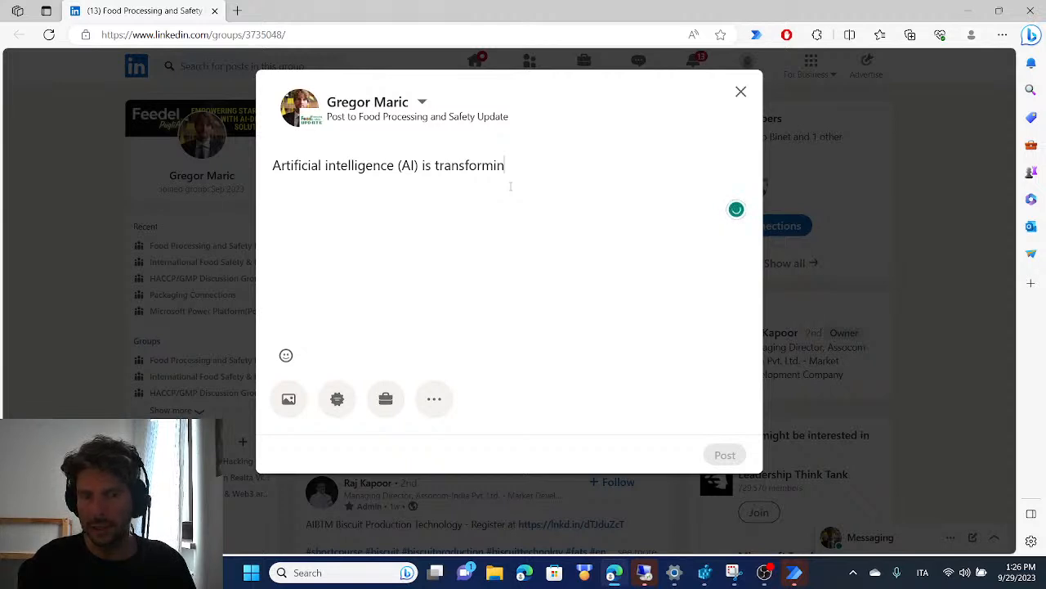
key(ctrl+v)
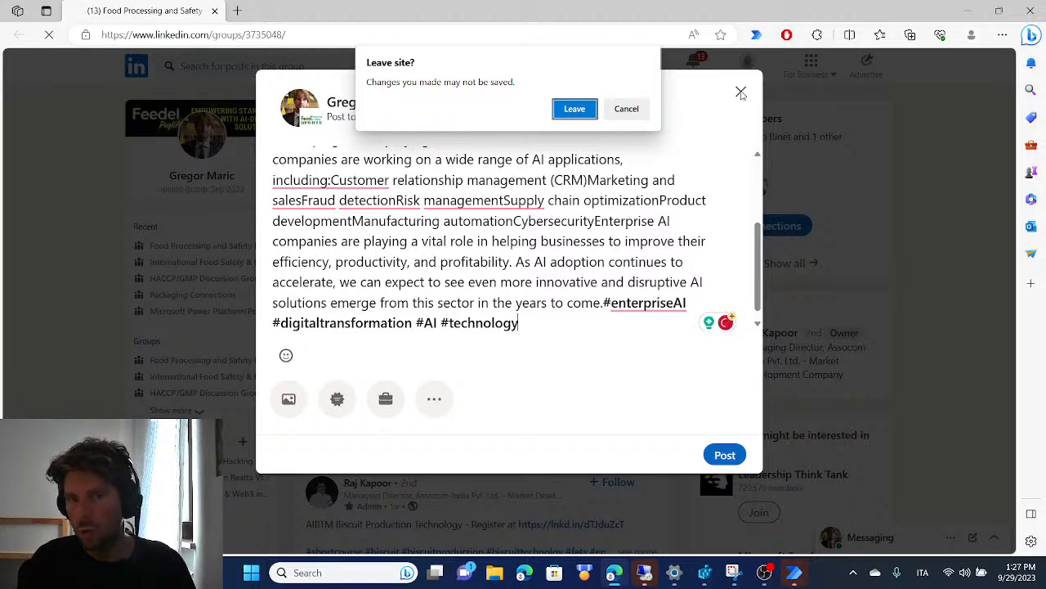
click(575, 110)
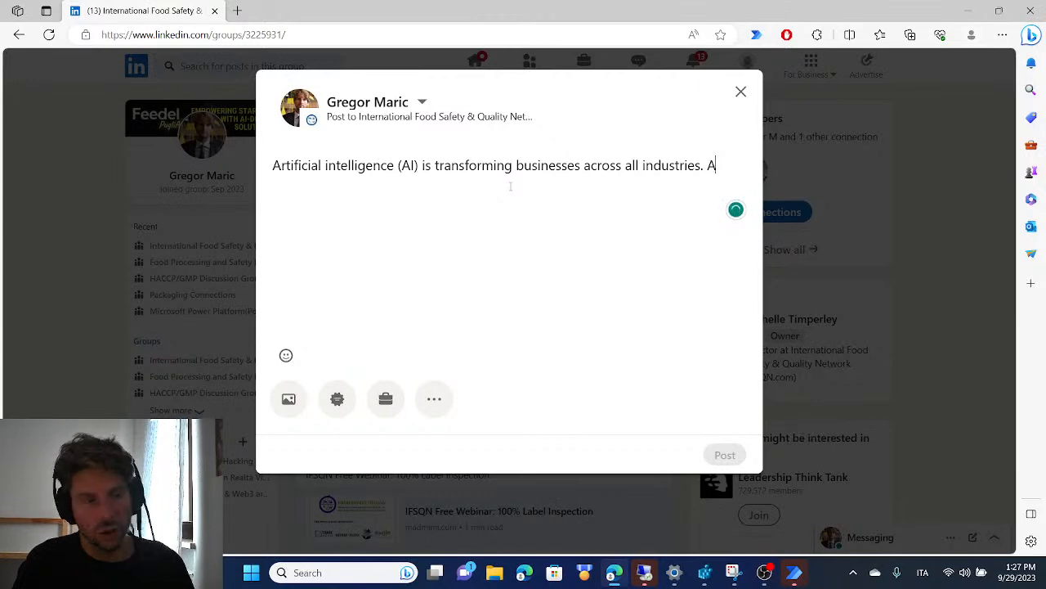
key(ctrl+v)
key(F5)
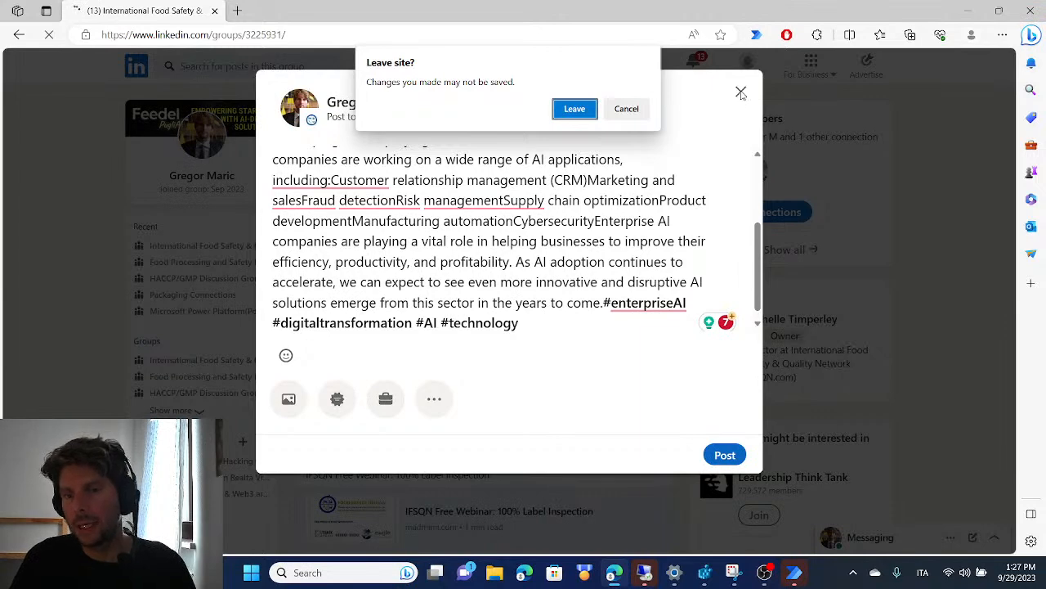
click(574, 109)
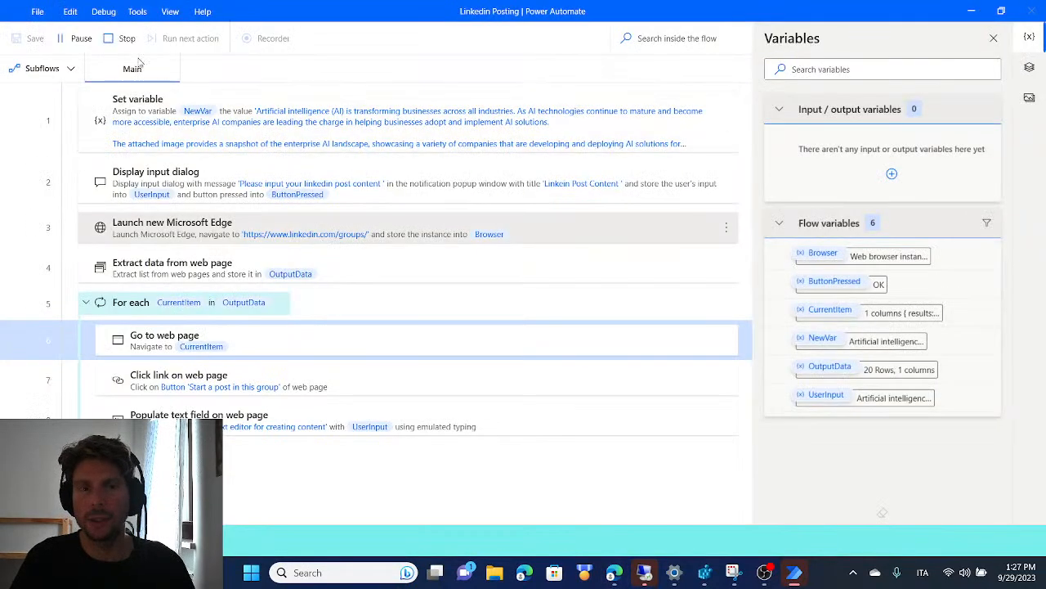
click(120, 39)
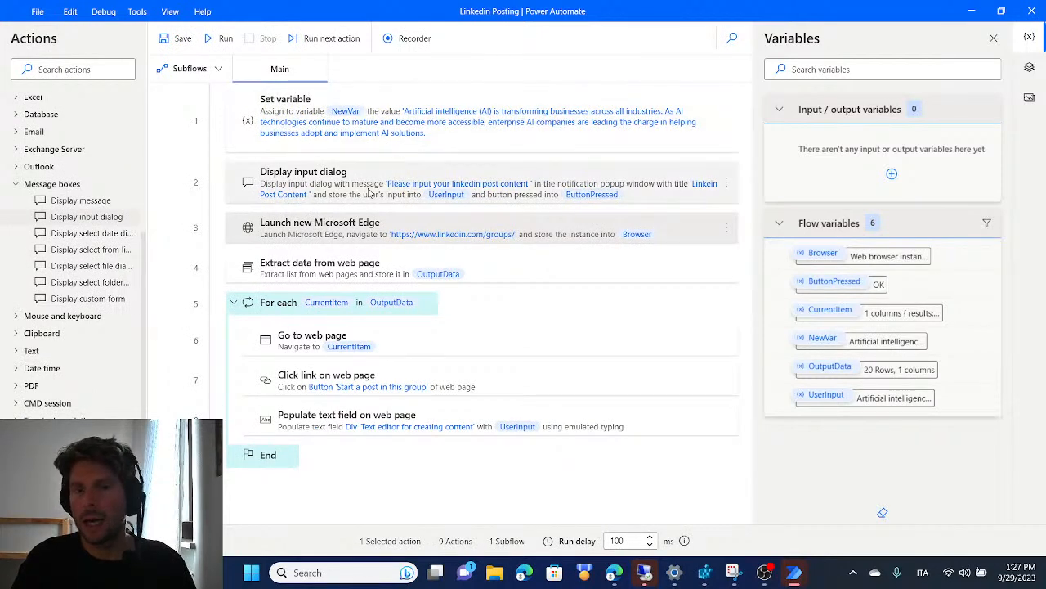
click(578, 200)
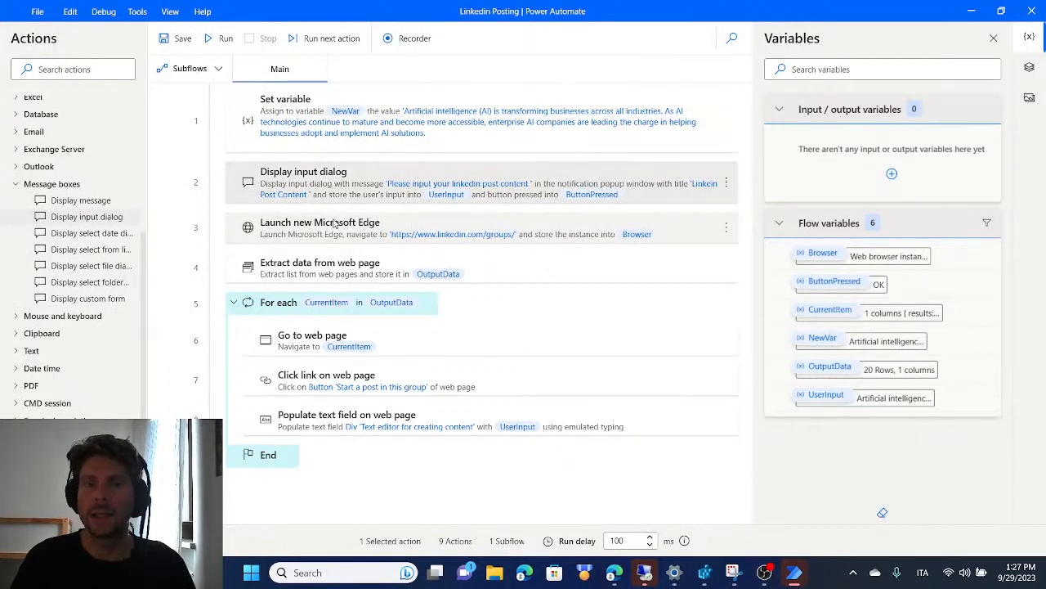
click(386, 225)
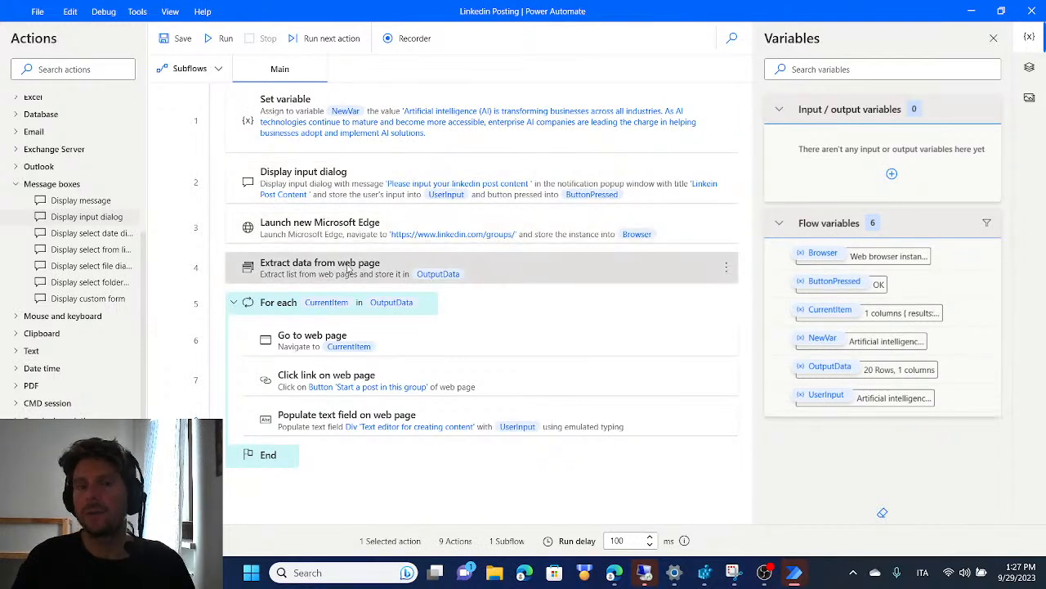
click(410, 345)
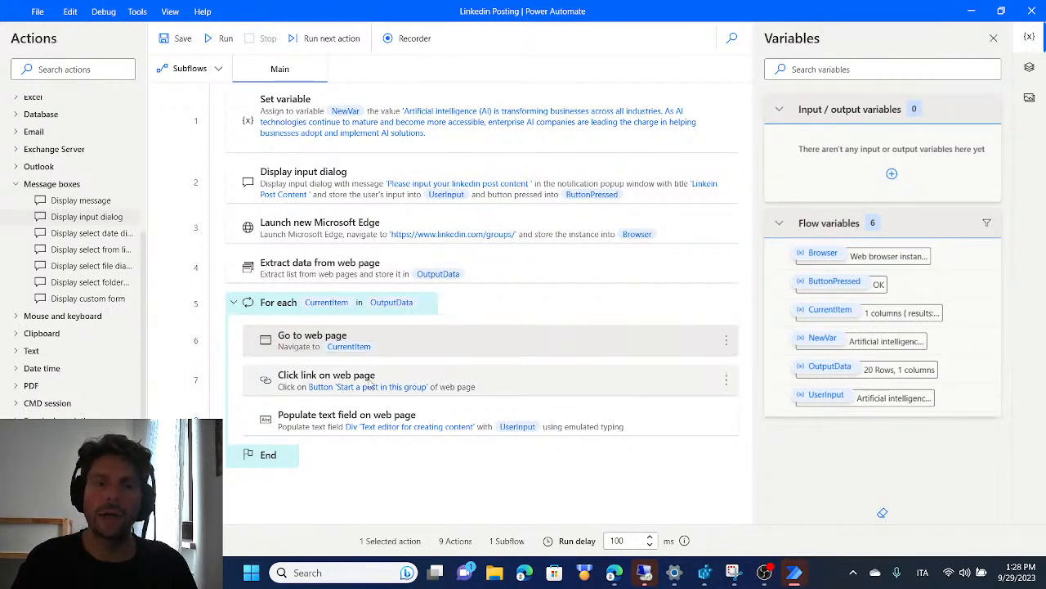
click(368, 386)
click(349, 417)
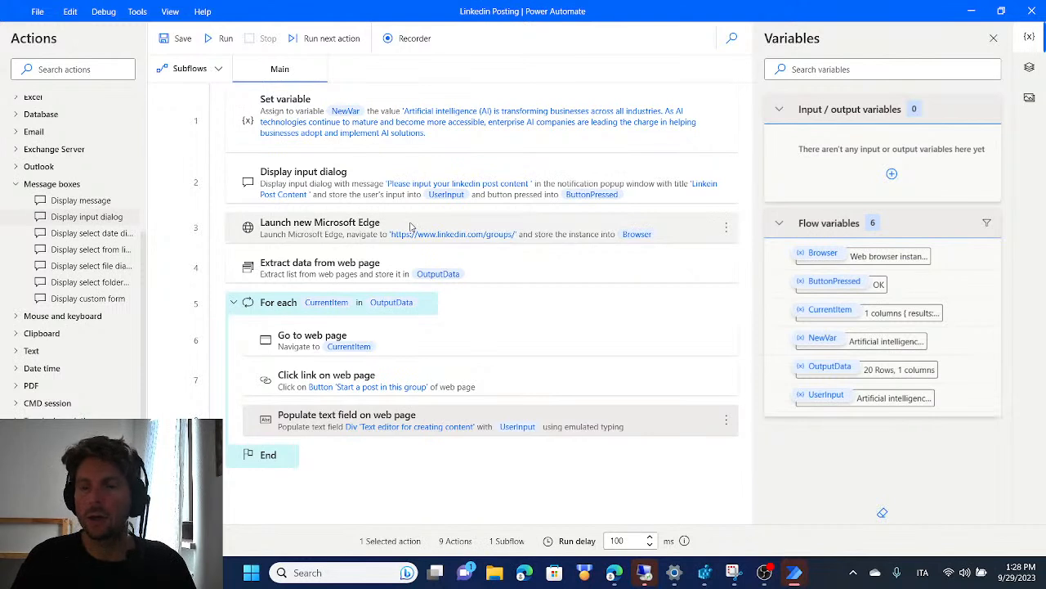
Add an On block error action named "Linkedin automation fail" to the For each loop, directly after Go to web page
click(15, 184)
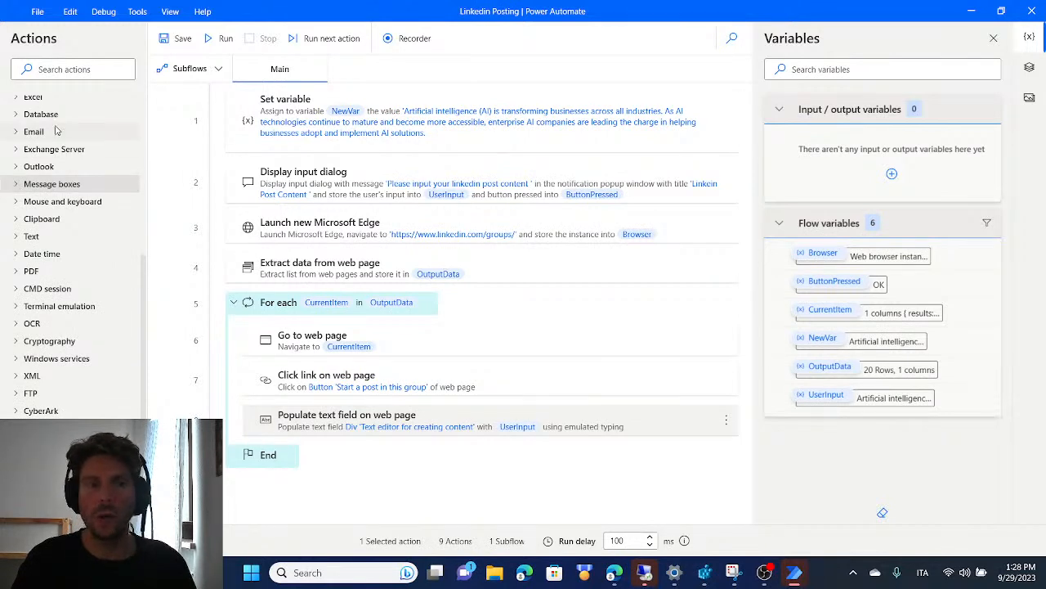
scroll(84, 118, up, 5)
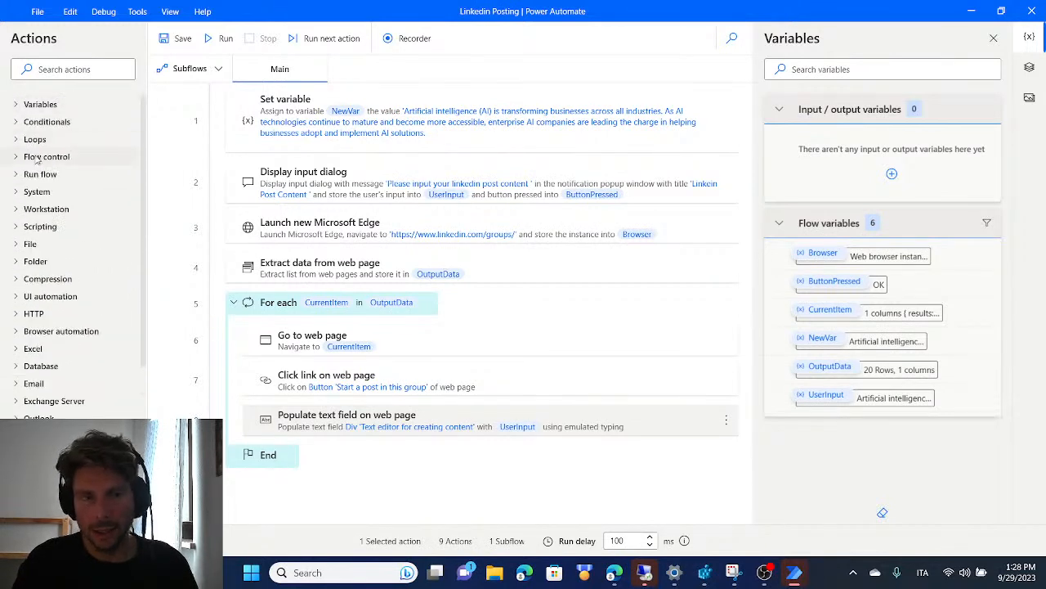
click(16, 159)
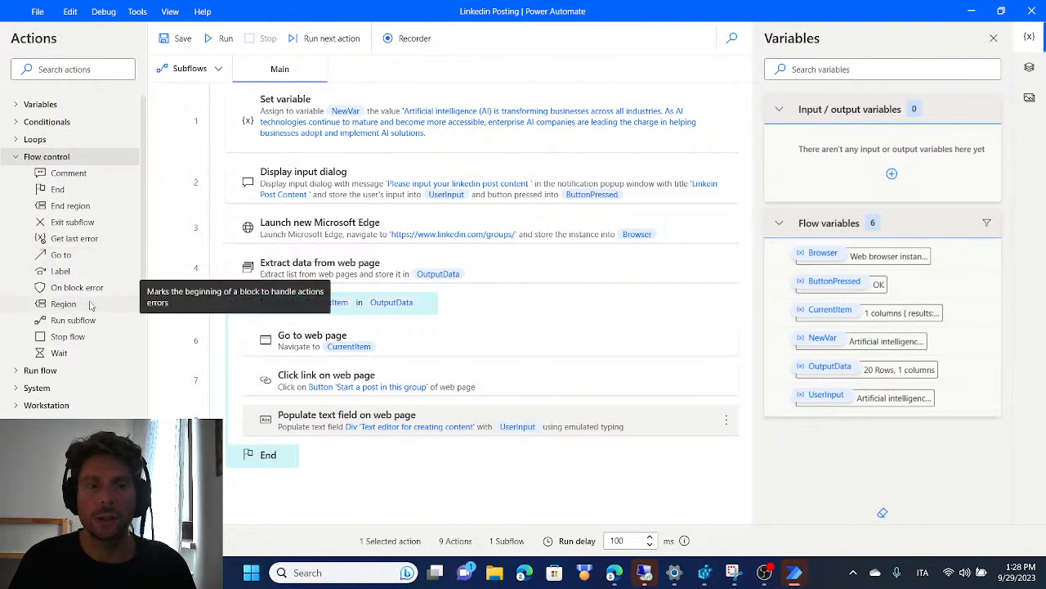
click(90, 174)
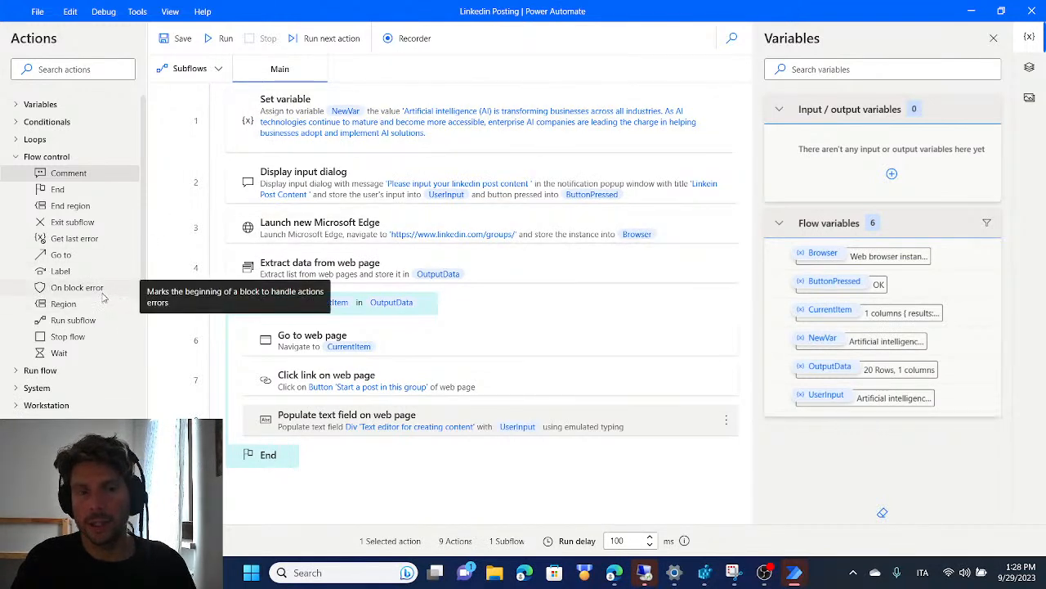
drag(96, 292, 452, 376)
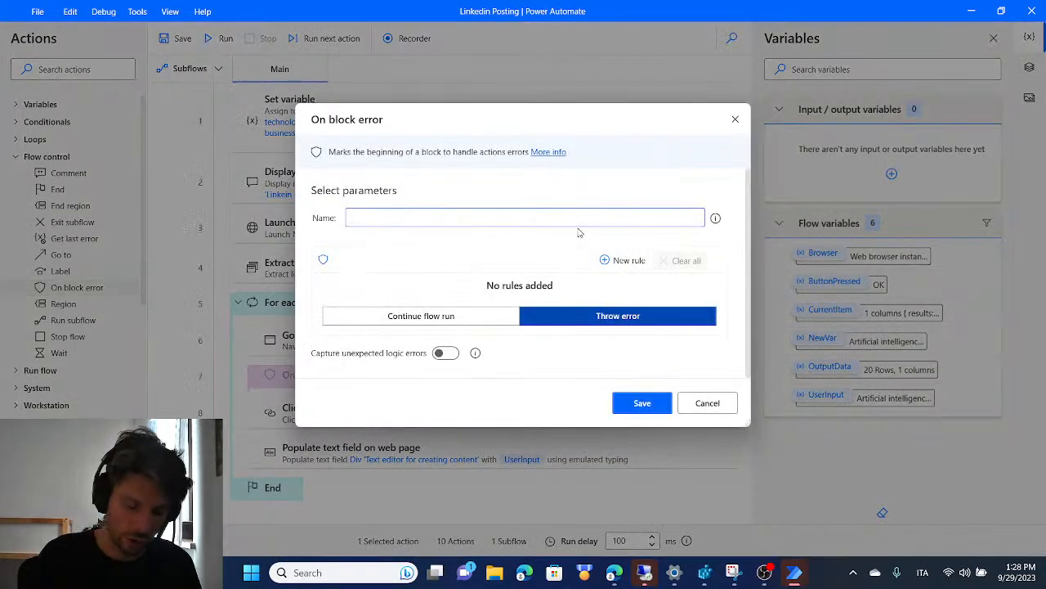
text(L)
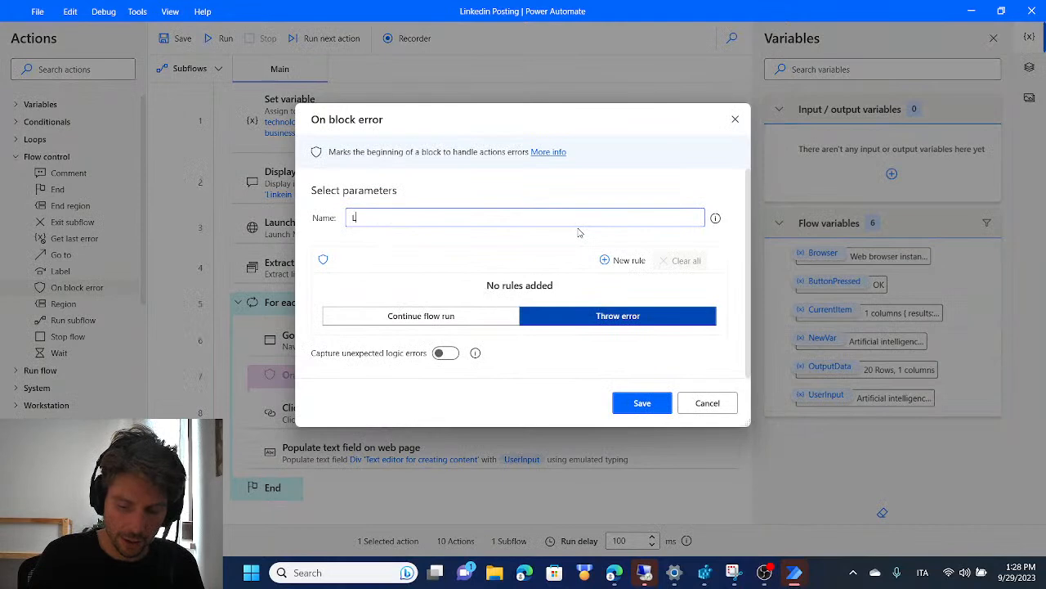
text(inkedin automation fail)
key(Return)
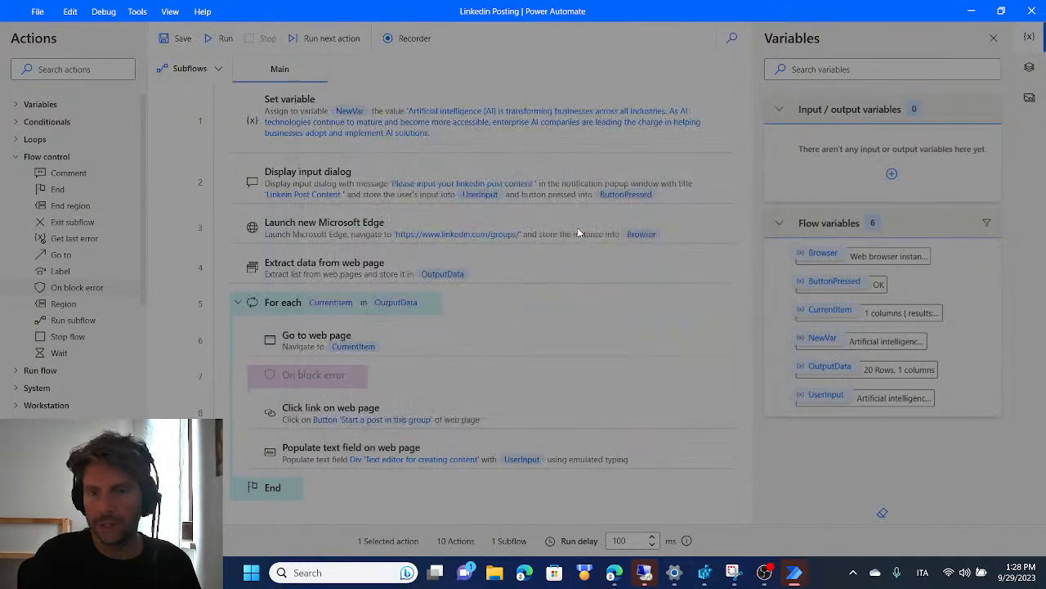
Move the Click link on web page and Populate text field on web page actions together into the On block error block
scroll(377, 390, down, 1)
click(376, 389)
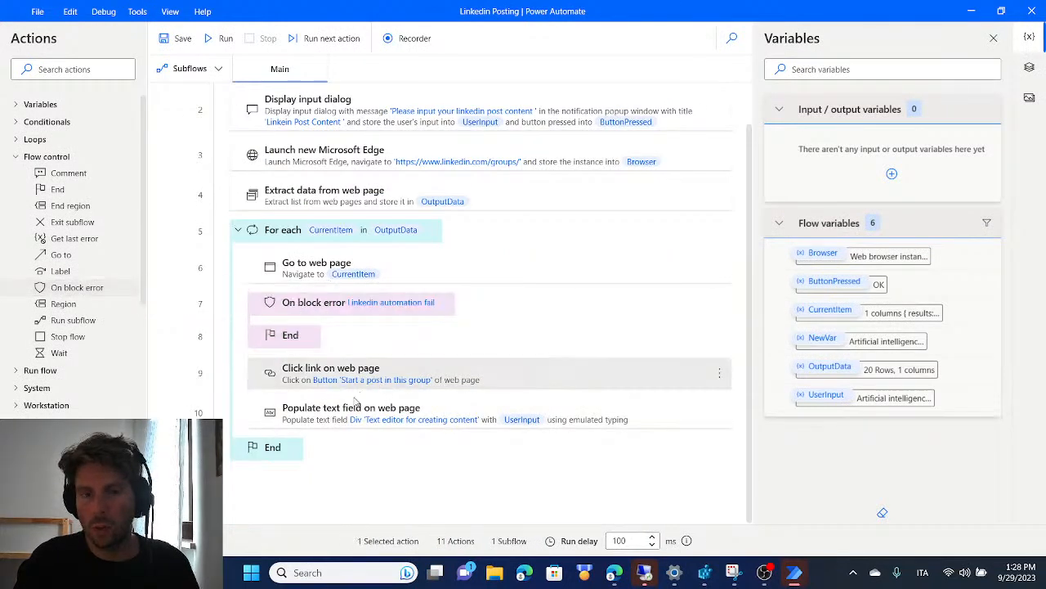
ctrl+click(364, 407)
drag(349, 376, 355, 327)
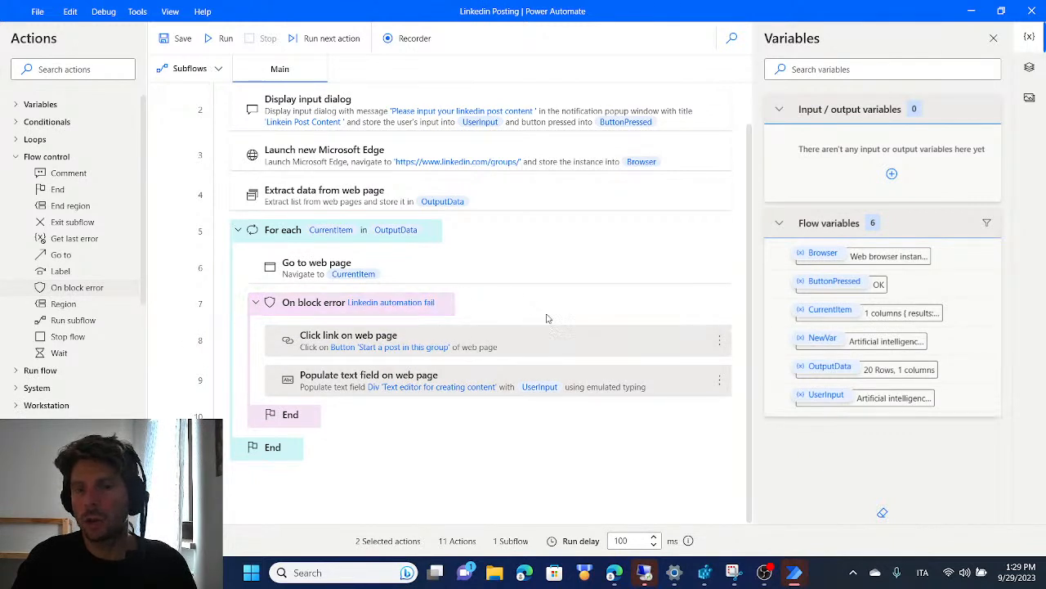
click(649, 381)
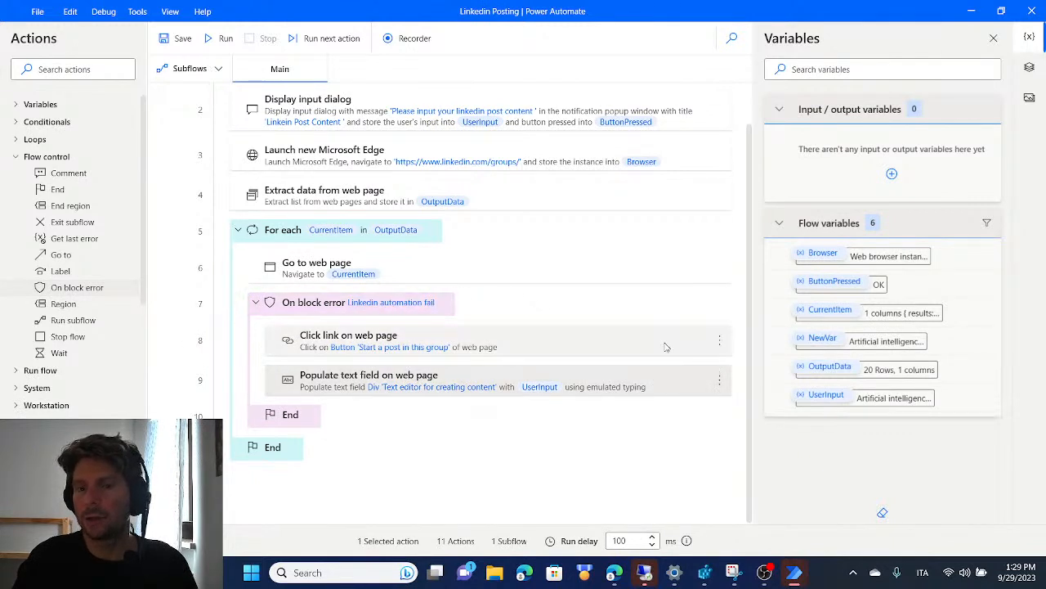
Examine the retry policy choices and the all-errors rule types in the error settings of the Click link on web page action
click(689, 344)
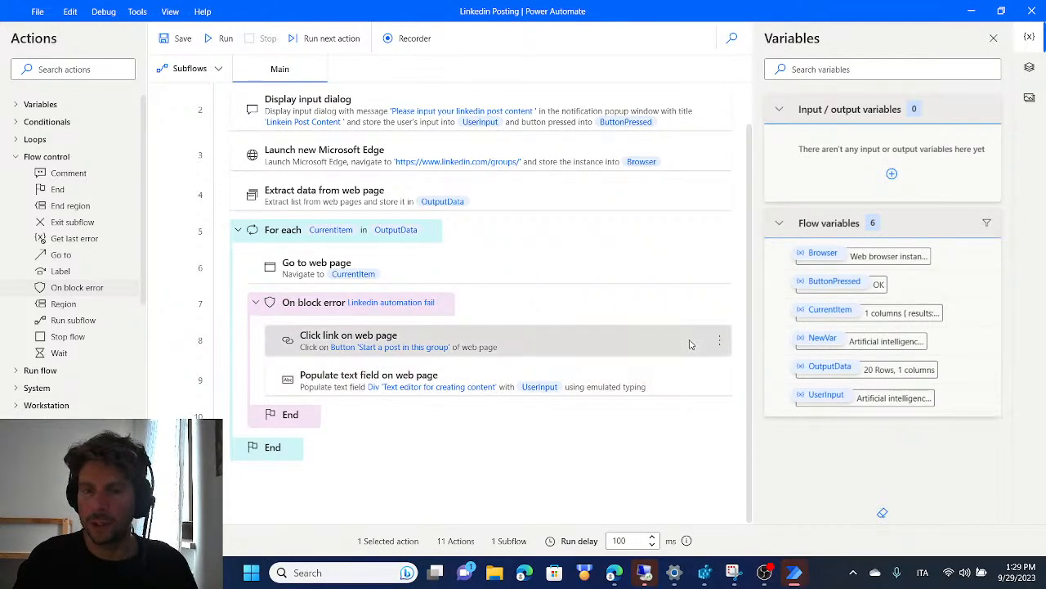
double_click(689, 343)
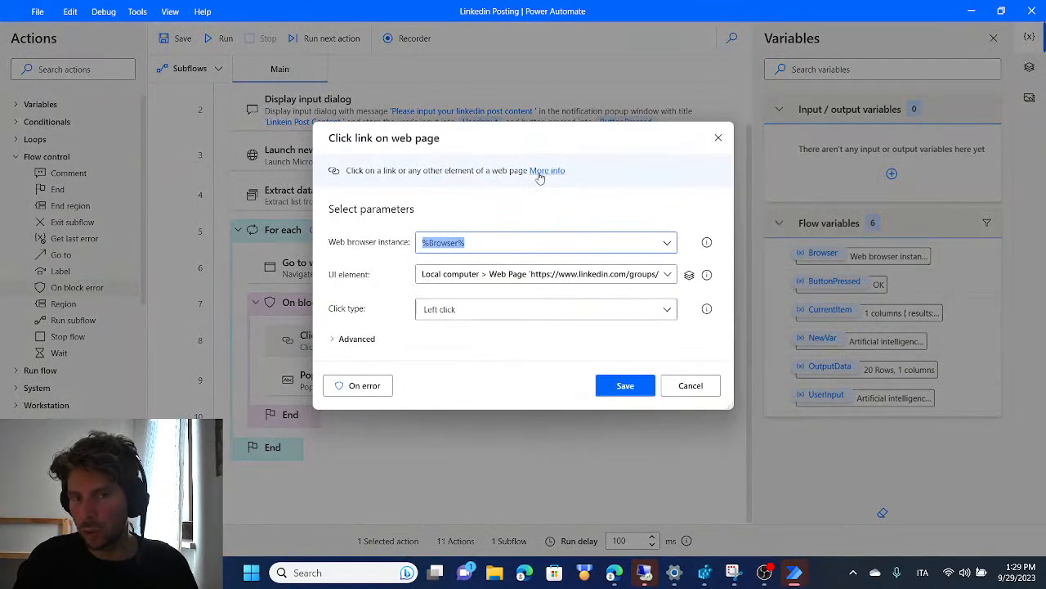
click(375, 389)
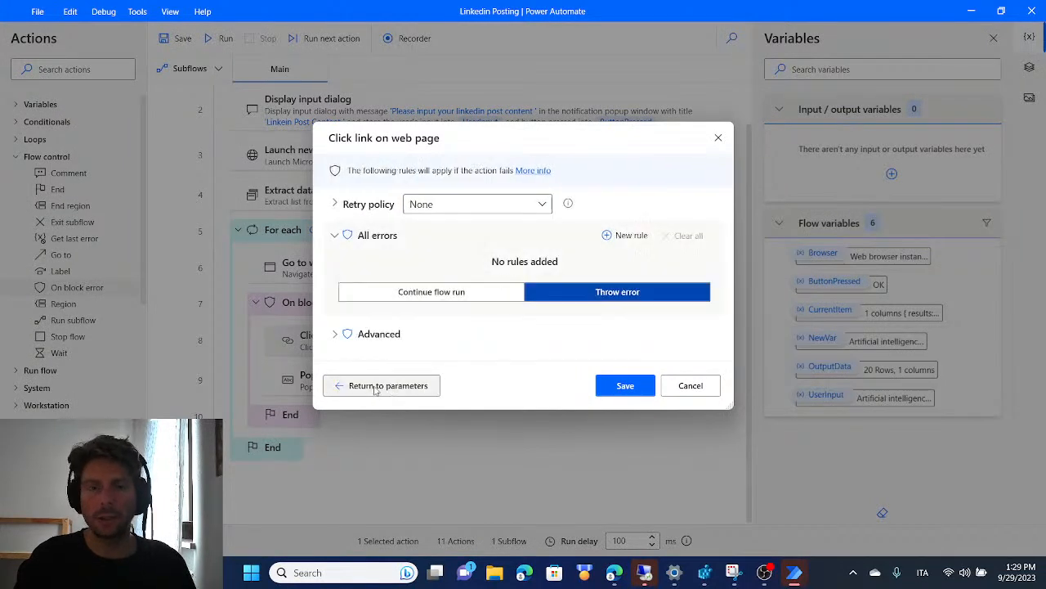
click(540, 205)
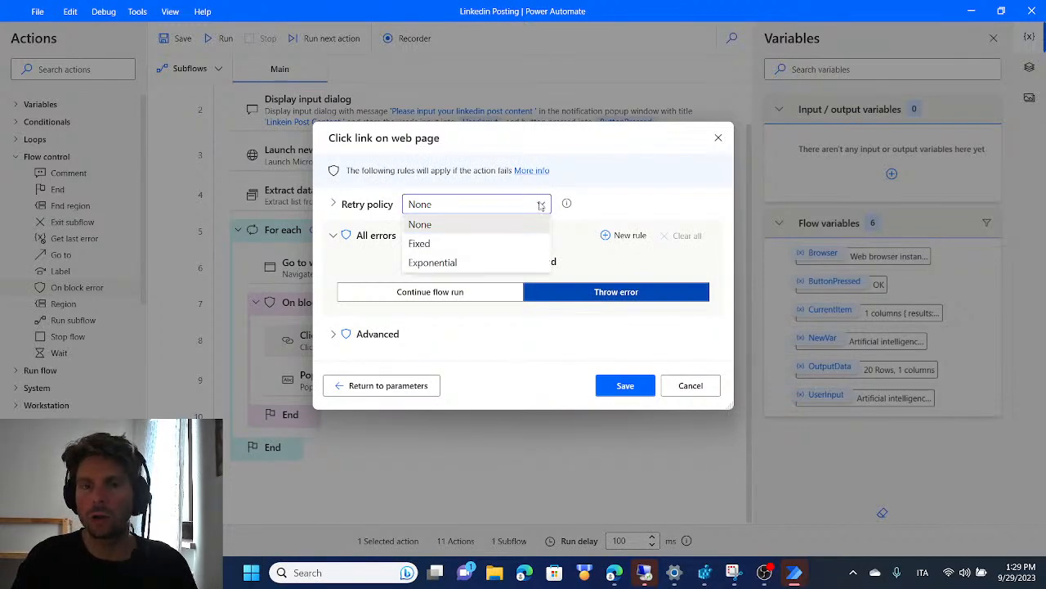
click(416, 222)
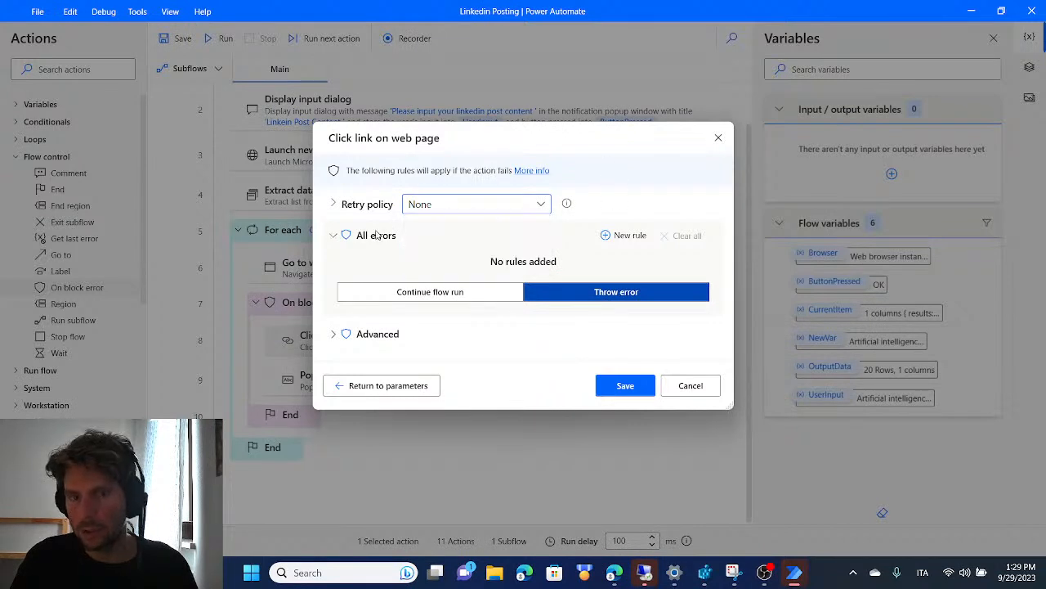
click(628, 236)
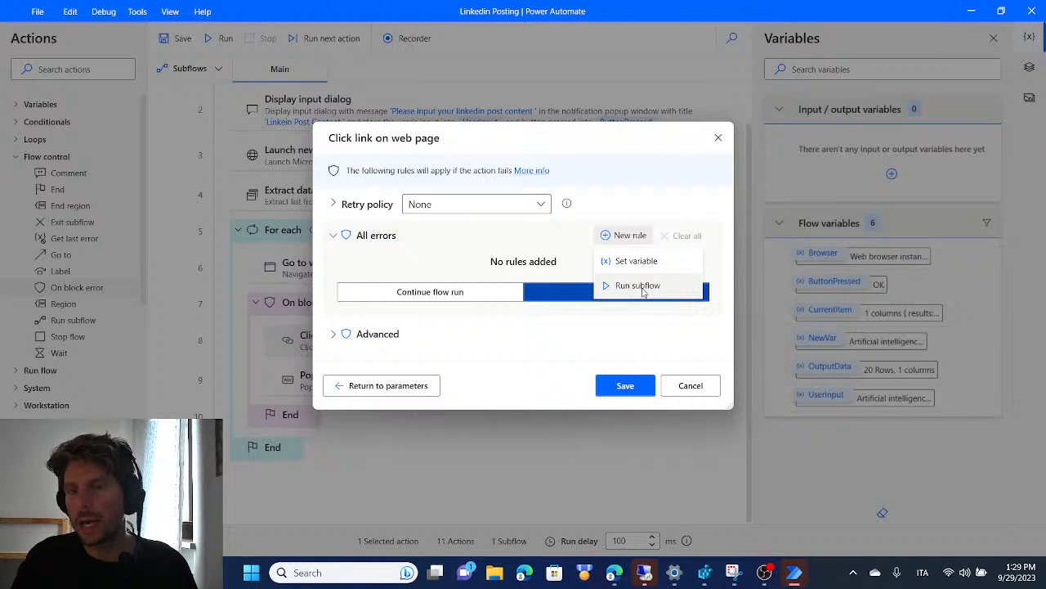
click(507, 249)
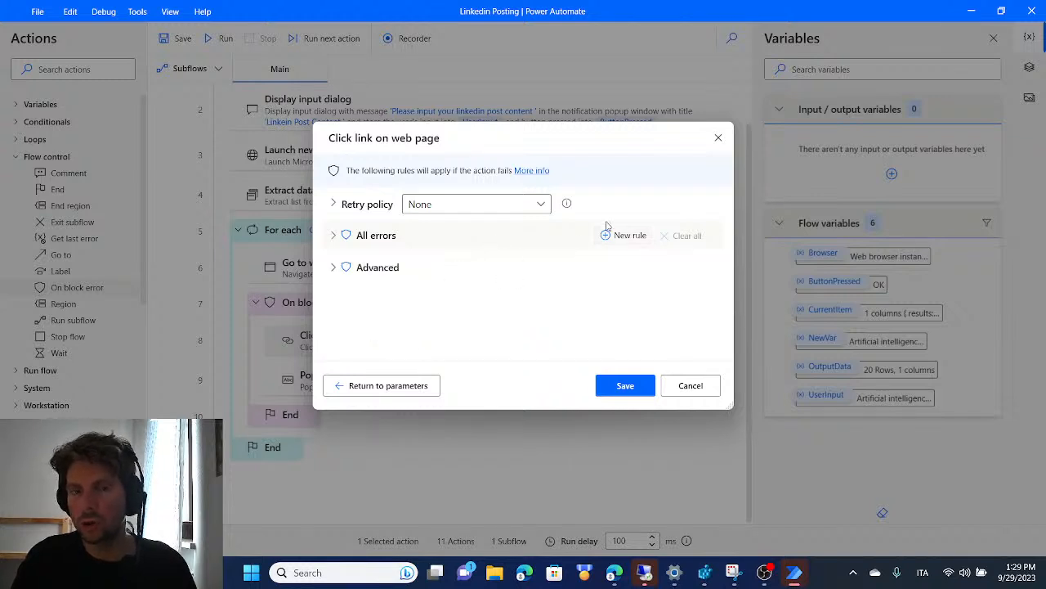
click(336, 236)
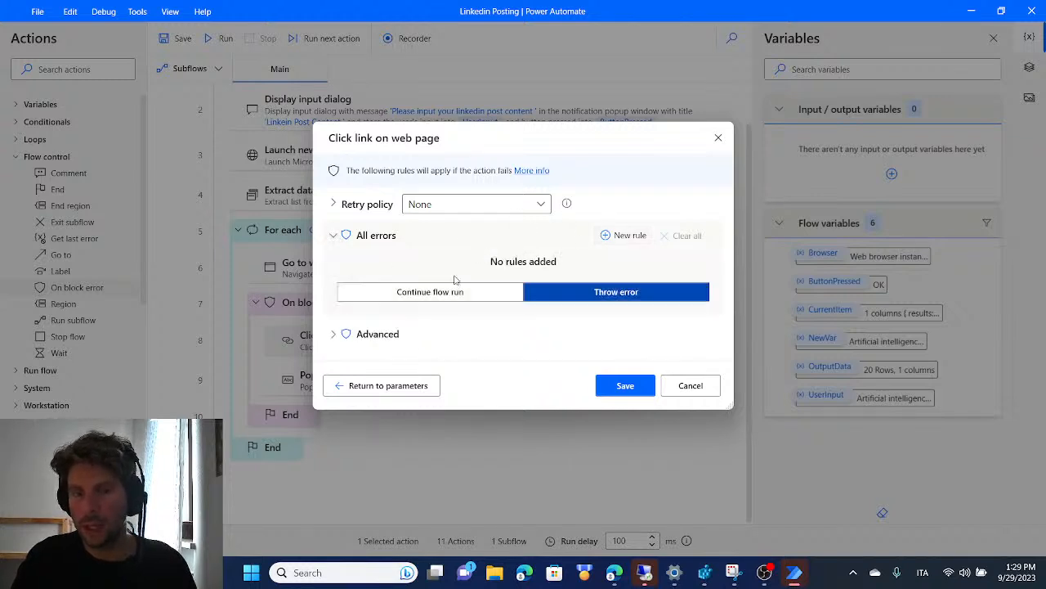
Review the exception handling modes for Continue flow run and the advanced error rules, and close the action without saving
click(458, 293)
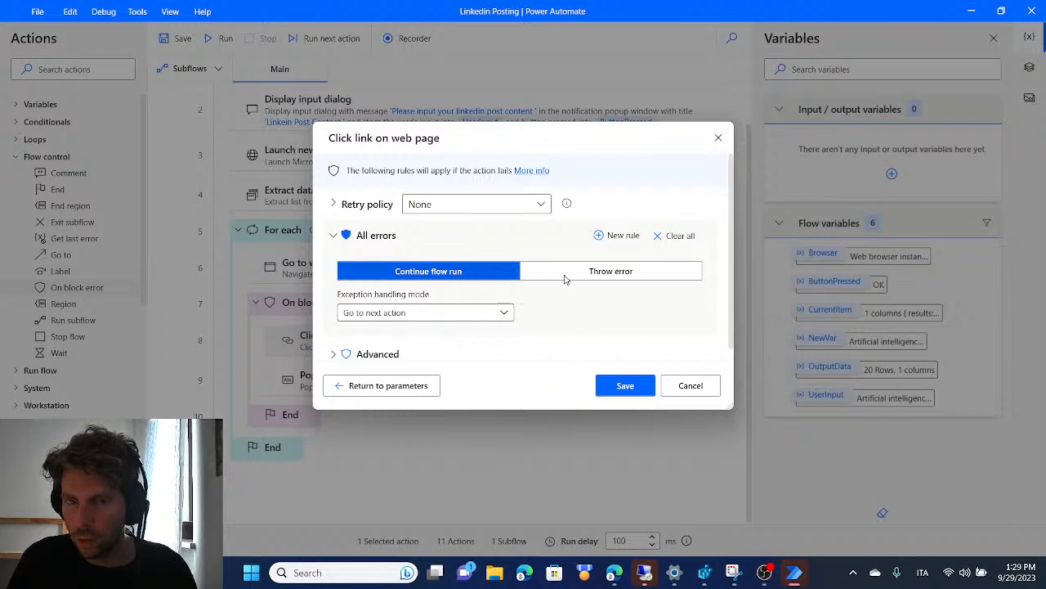
click(501, 312)
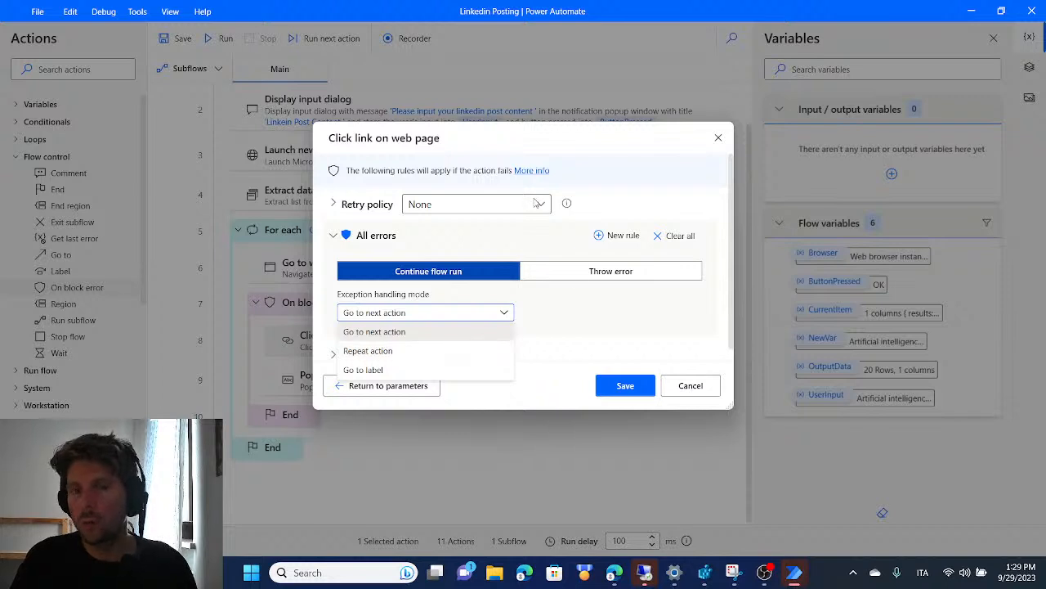
click(605, 300)
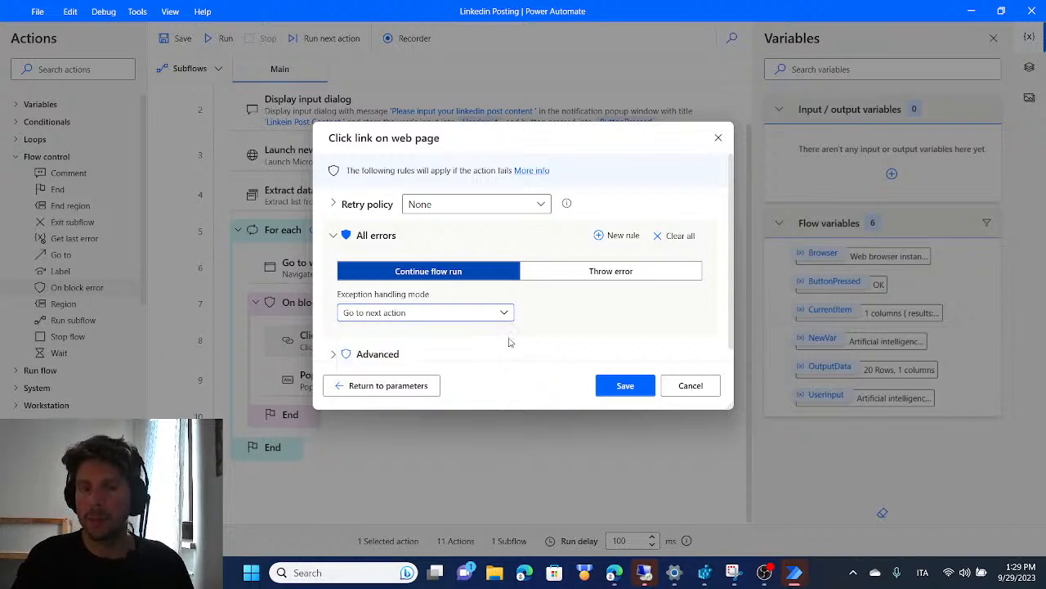
click(333, 354)
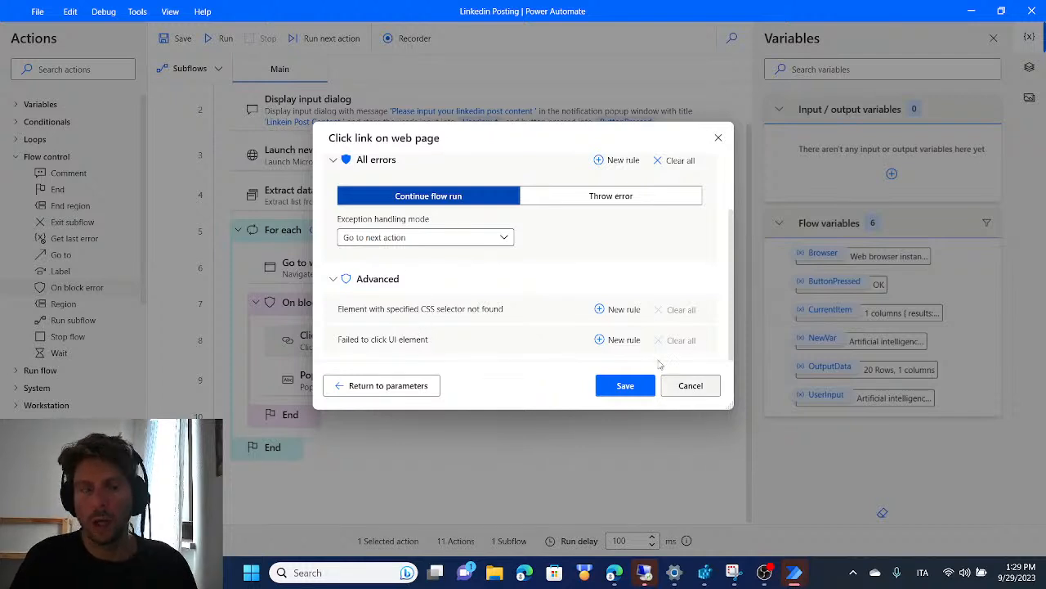
click(703, 387)
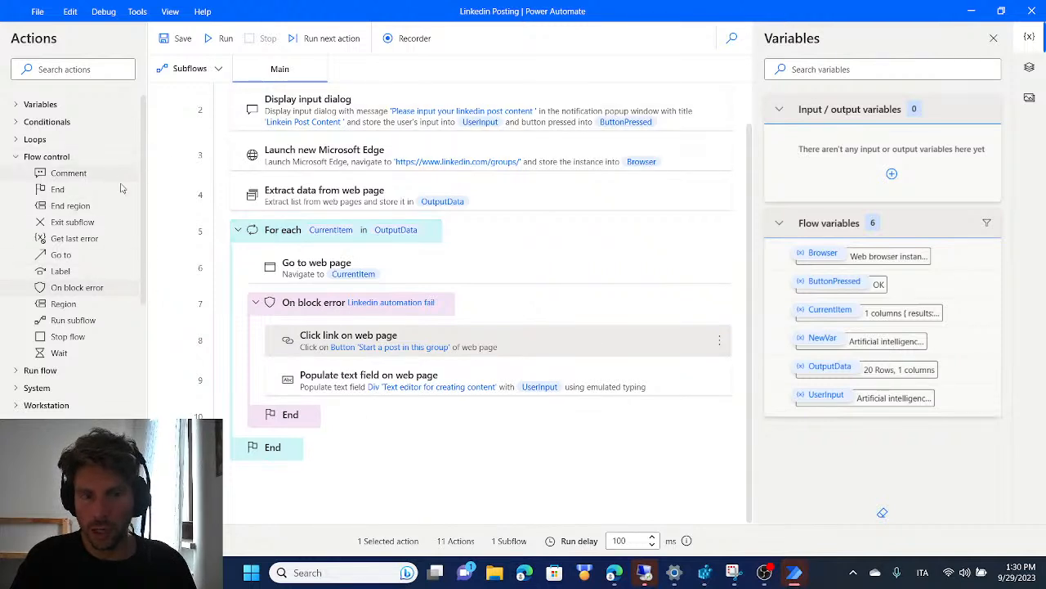
Run the flow, check the prefilled post text in the input dialog, and submit it
click(225, 39)
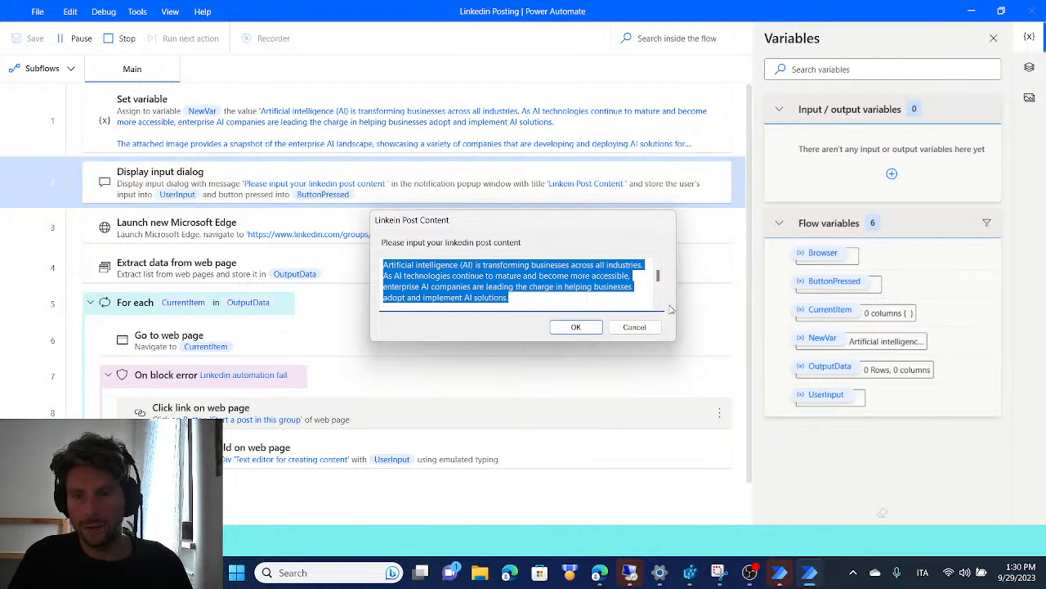
drag(658, 276, 662, 250)
click(576, 327)
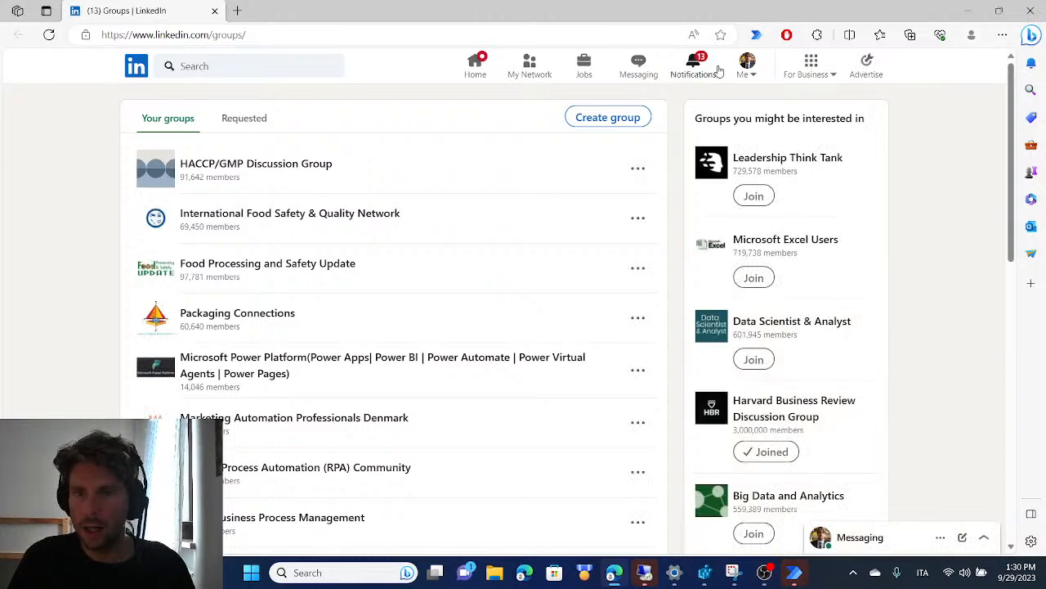
Let the flow fill the post editor in the HACCP/GMP Discussion Group and leave the page without posting
key(F5)
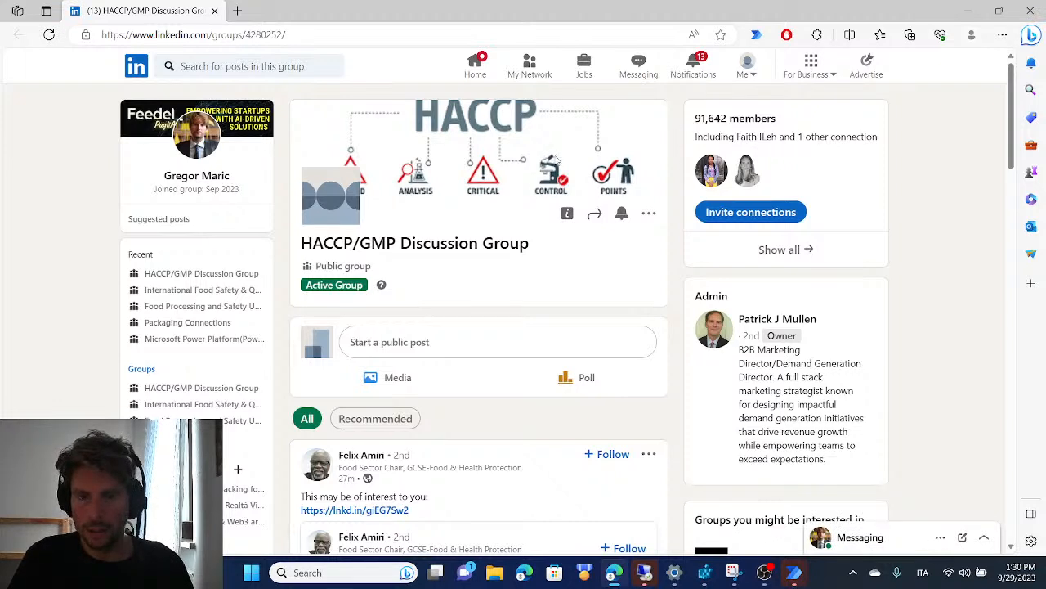
click(528, 200)
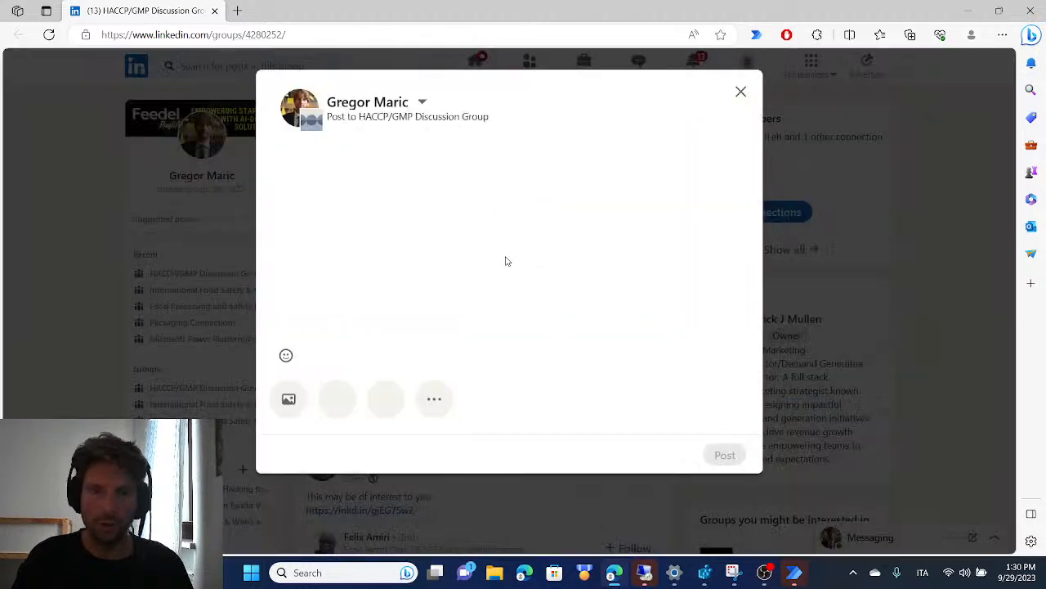
text(Artificial intelligence (AI) is transforming businesses across all in)
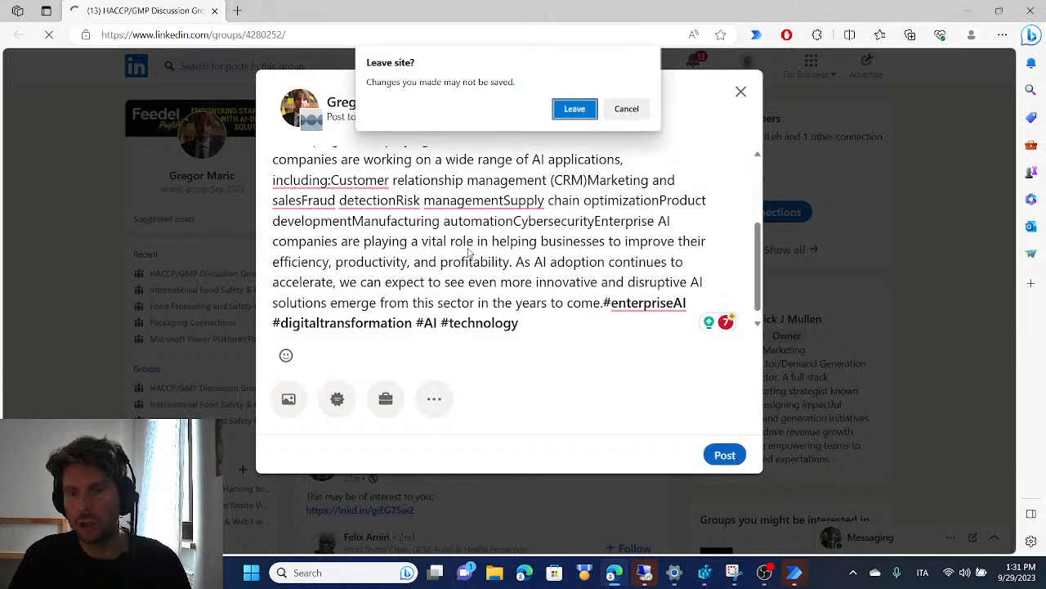
click(575, 109)
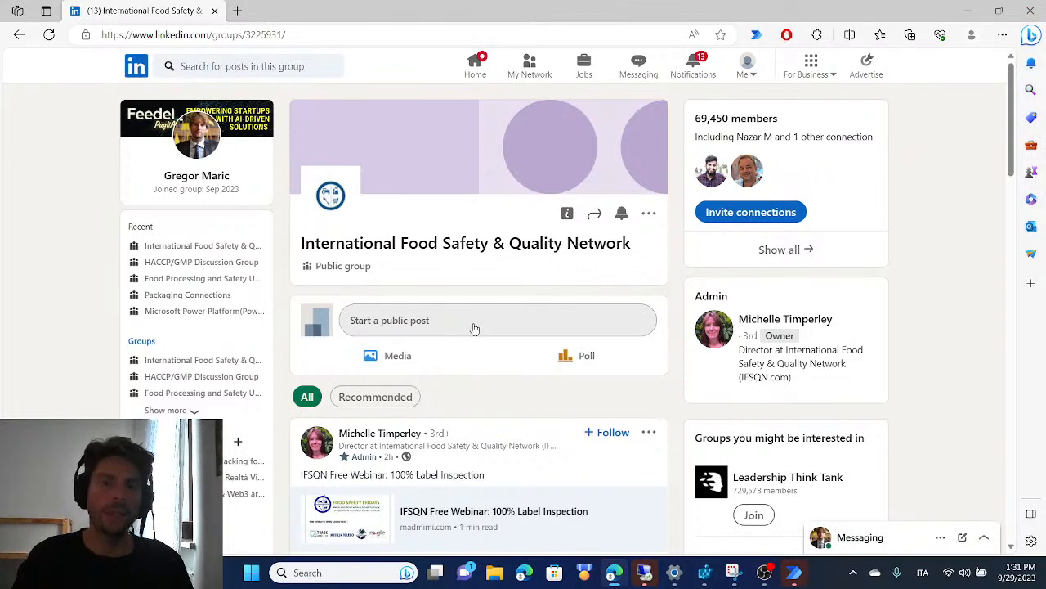
Let the flow fill the post editor in International Food Safety & Quality Network, leave without posting, and switch to the Power Automate flow designer
click(475, 325)
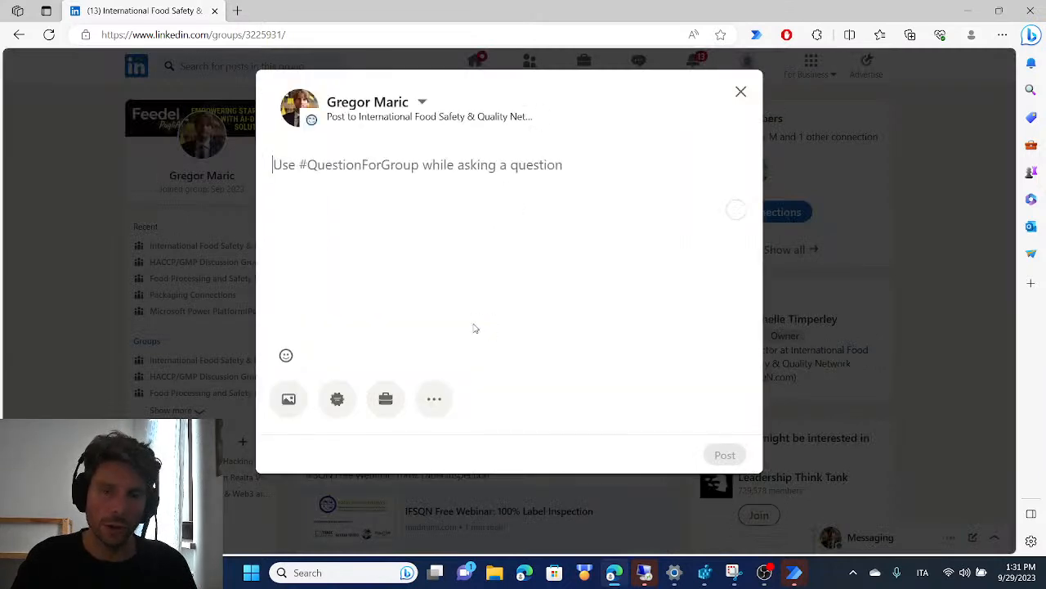
text(Artific)
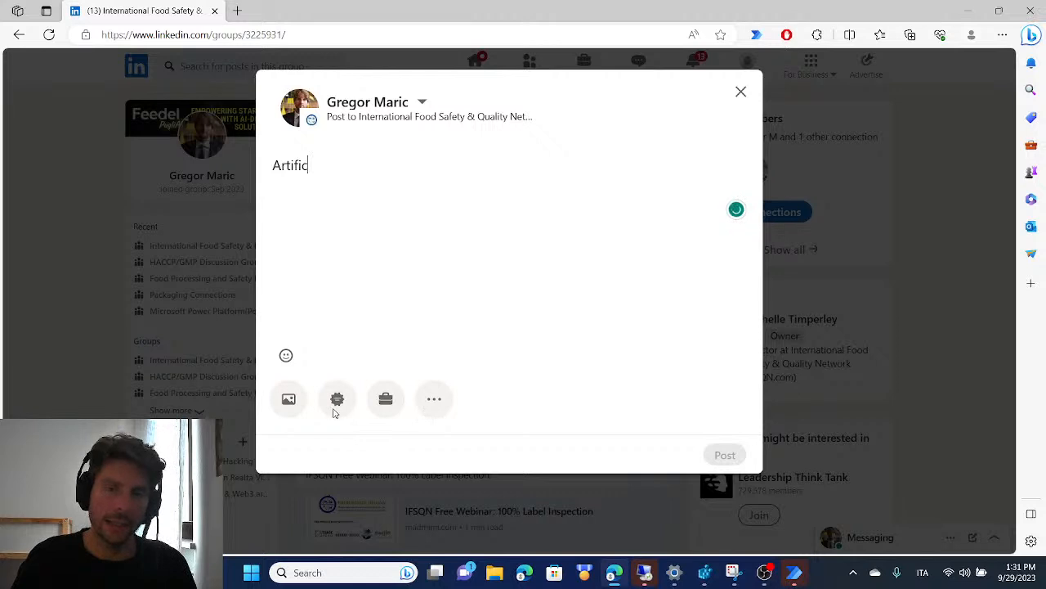
text(ial intelligence (AI) is transforming businesses across all industries. As AI technologies continue to mature and become more accessible, enterprise AI companies are leading the charge in helping businesses adopt and implement AI solutions.The attached image provides a snapshot of the enterprise AI landscape, showcasing a variety of companies th)
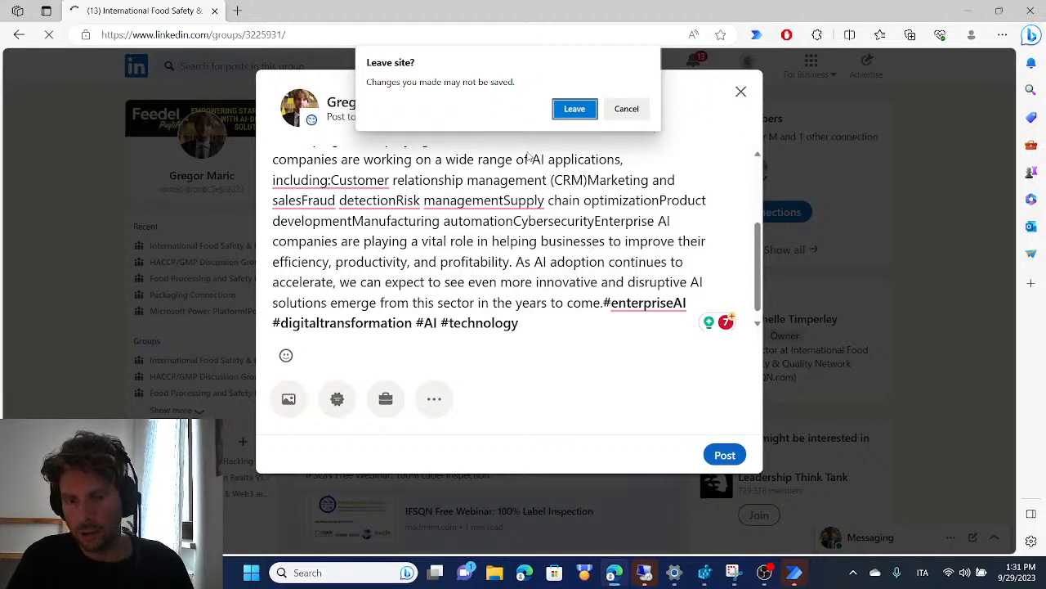
key(Escape)
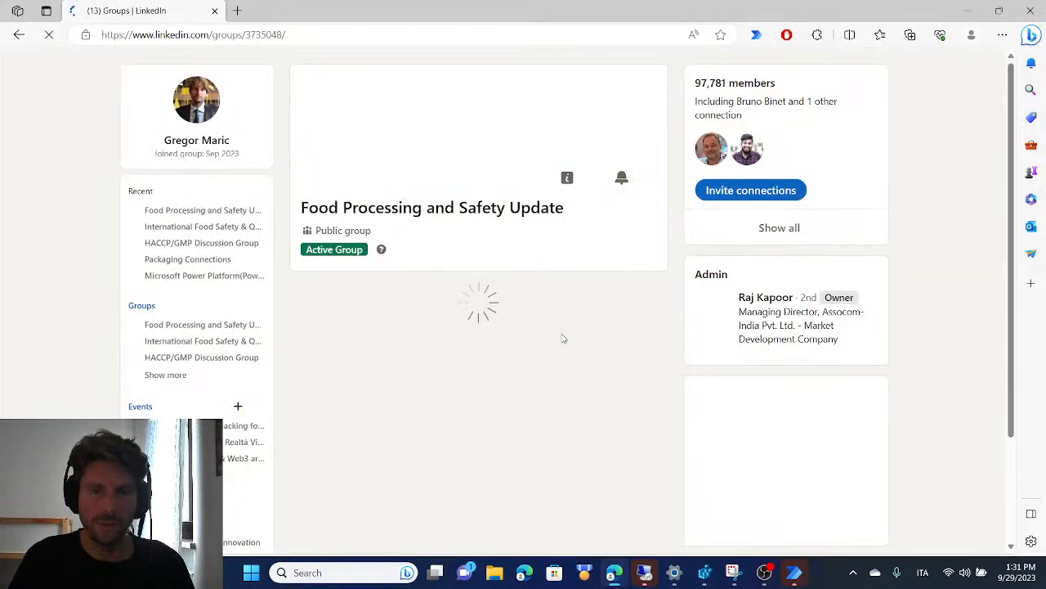
mouse_move(794, 572)
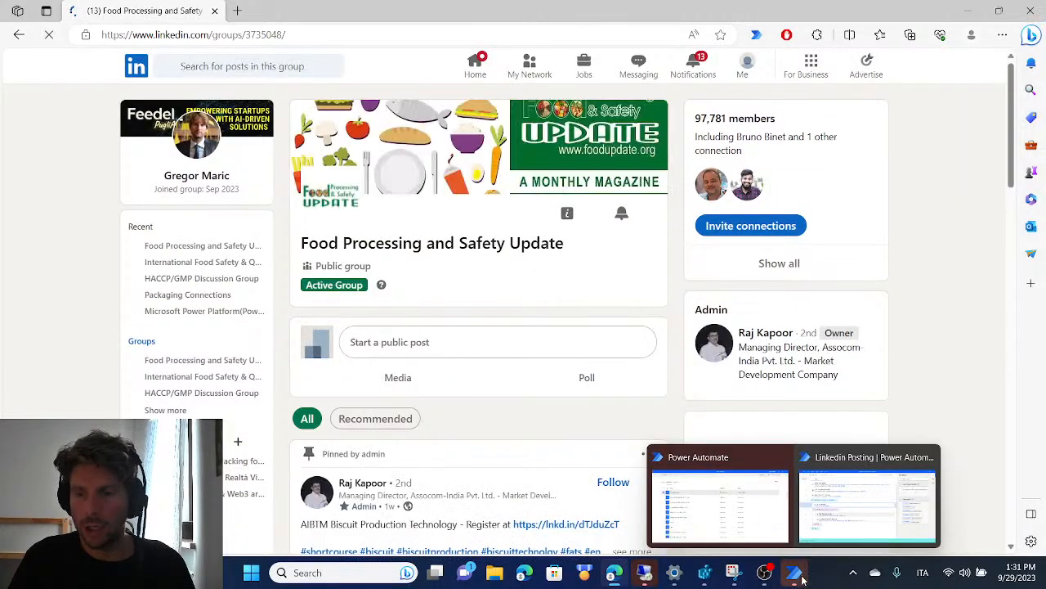
click(865, 501)
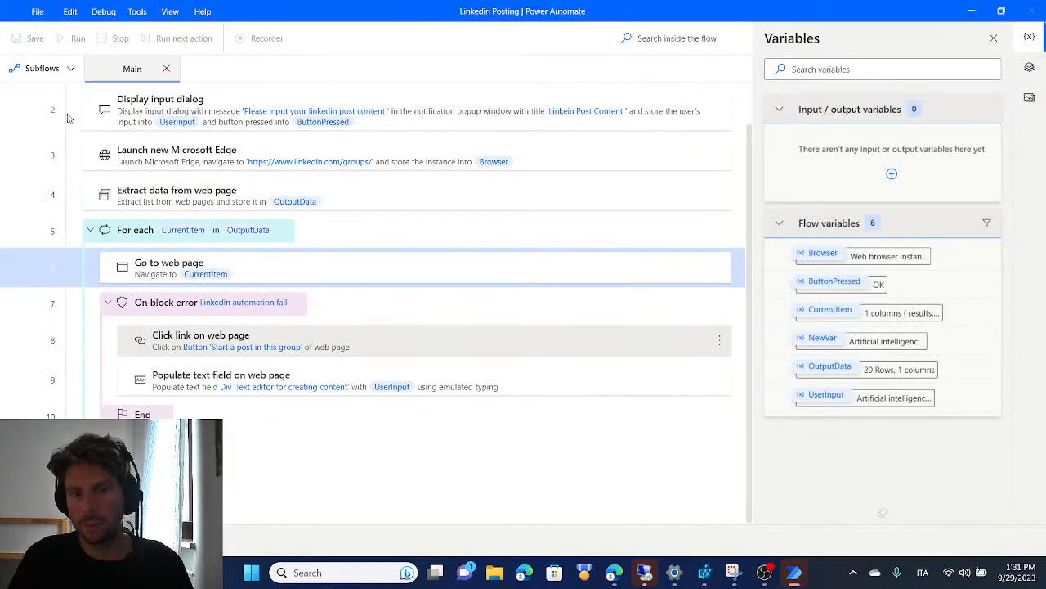
Save the Linkedin Posting flow and open a blank Notepad document
mouse_move(794, 572)
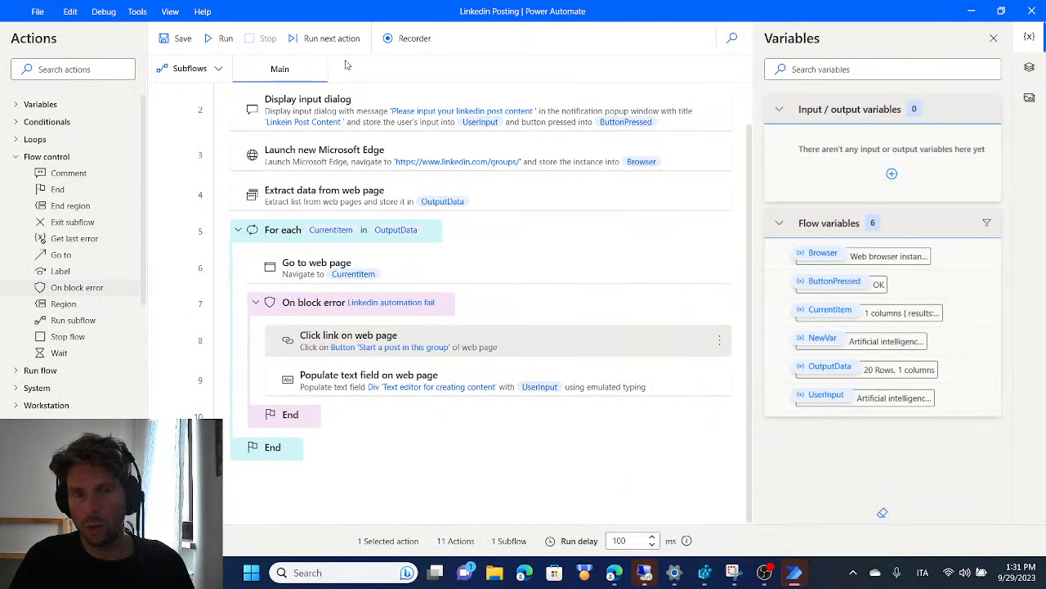
click(182, 38)
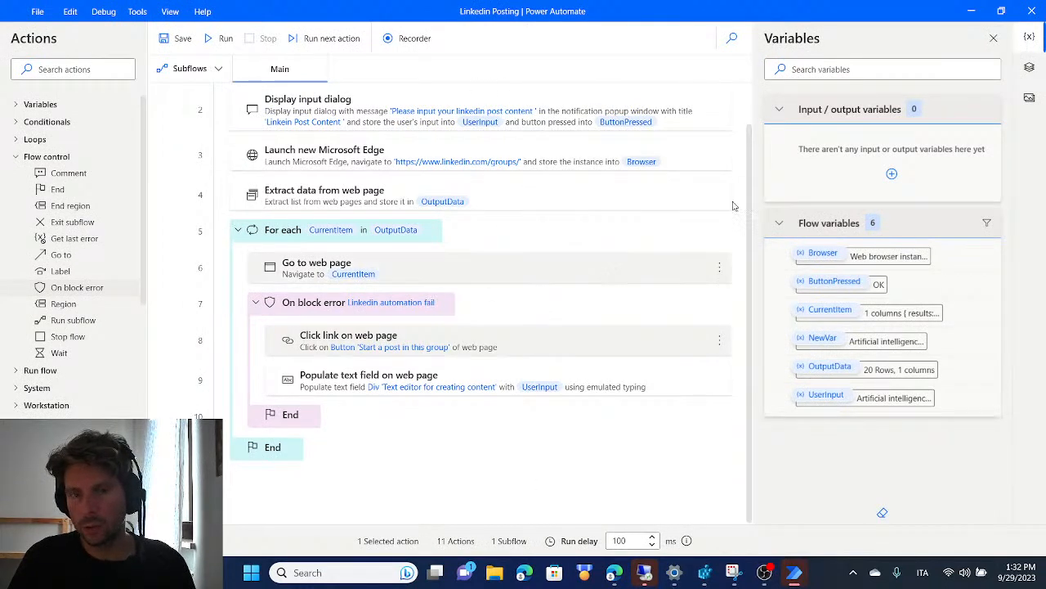
click(251, 575)
click(518, 88)
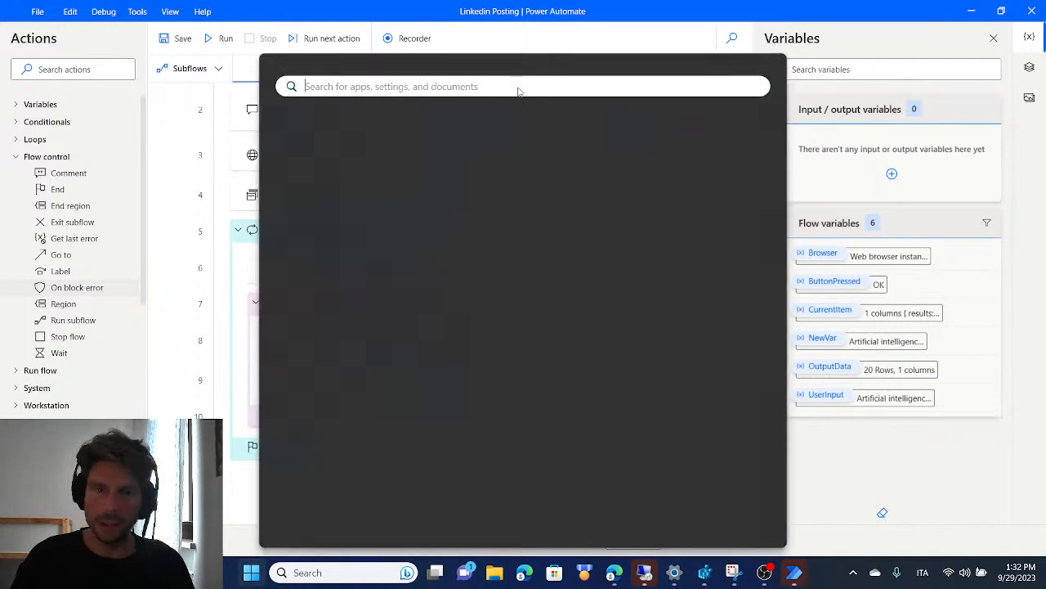
text(note)
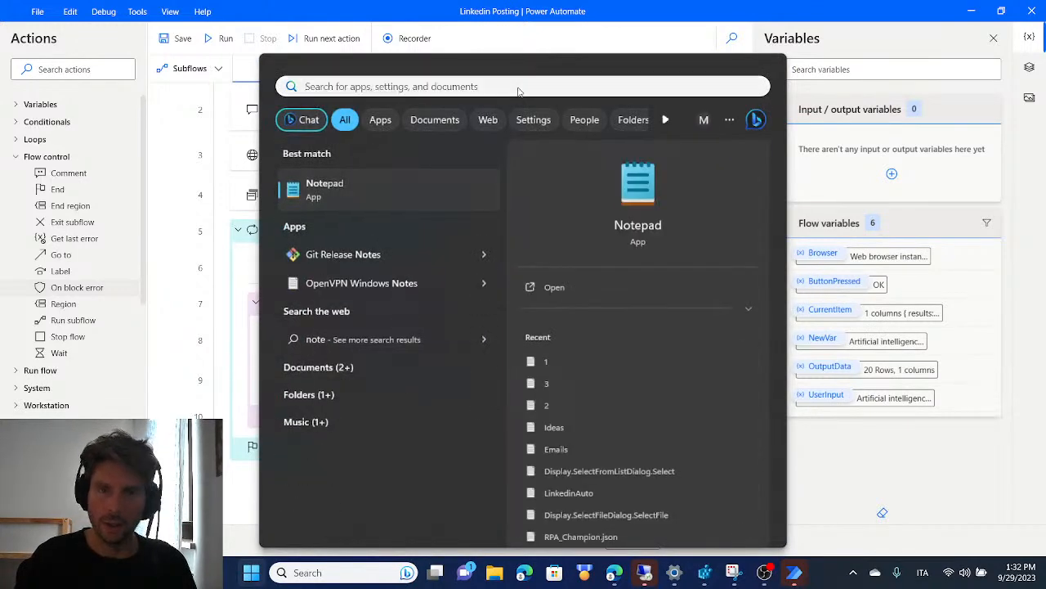
key(Return)
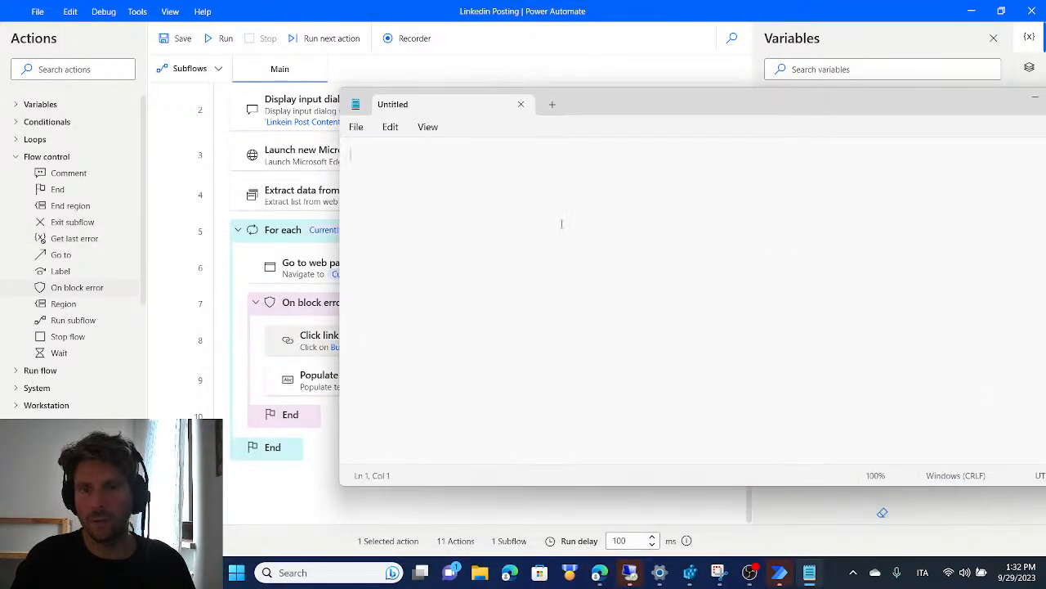
Copy all actions of the Main subflow in the flow designer
click(282, 104)
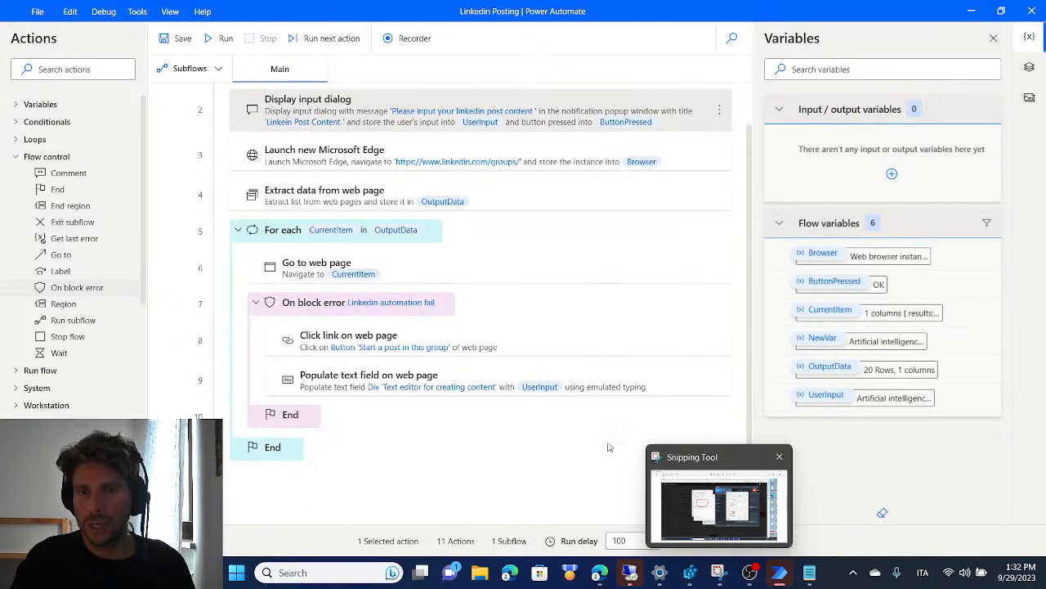
key(ctrl+a)
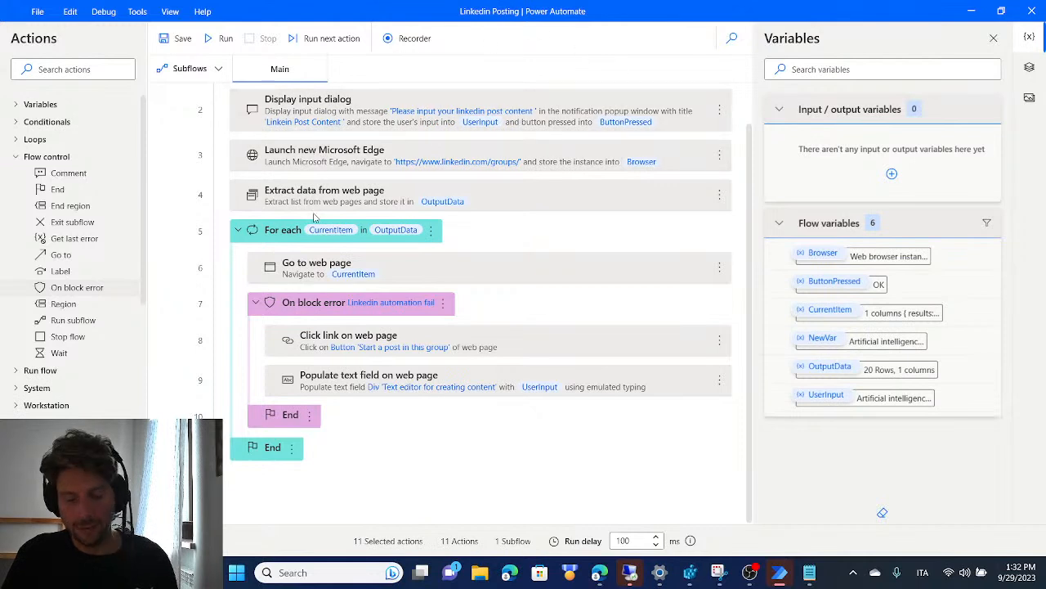
right_click(529, 199)
click(603, 338)
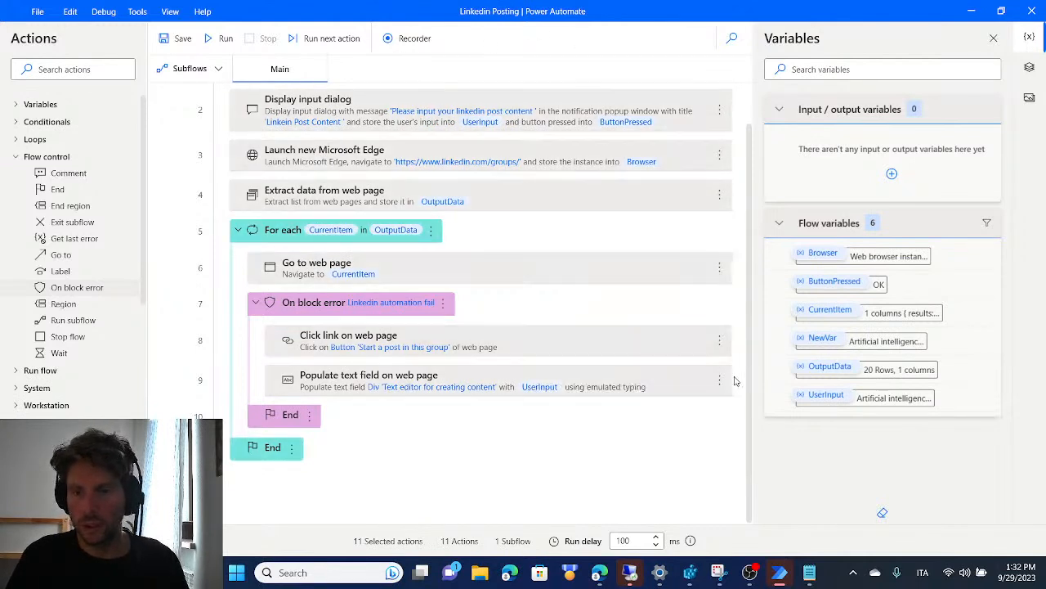
Paste the copied actions as text into the Notepad document, select all of it, and minimize Notepad without closing the document
click(809, 573)
drag(737, 102, 548, 57)
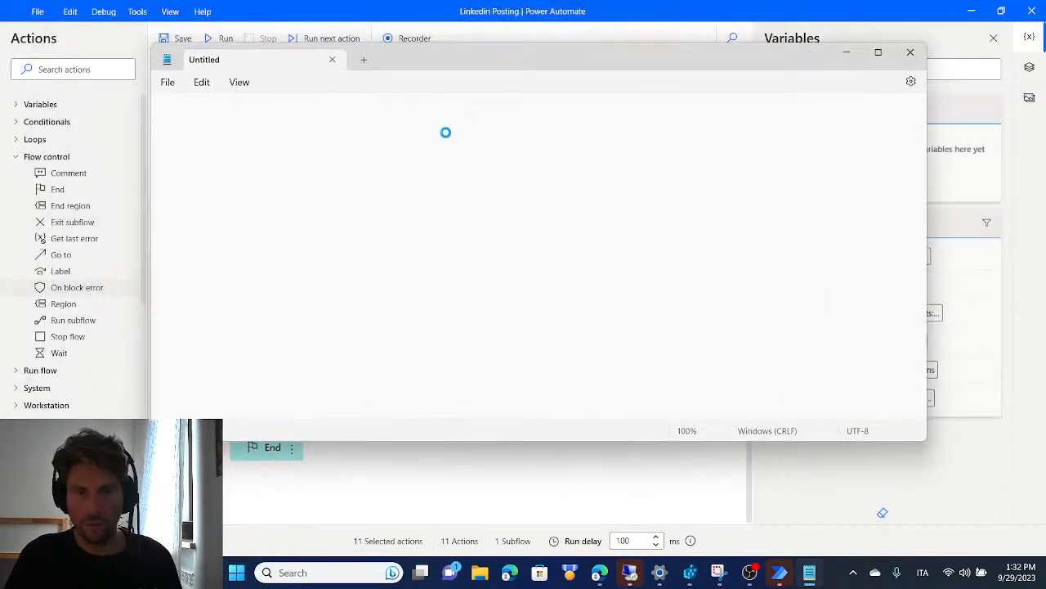
key(ctrl+v)
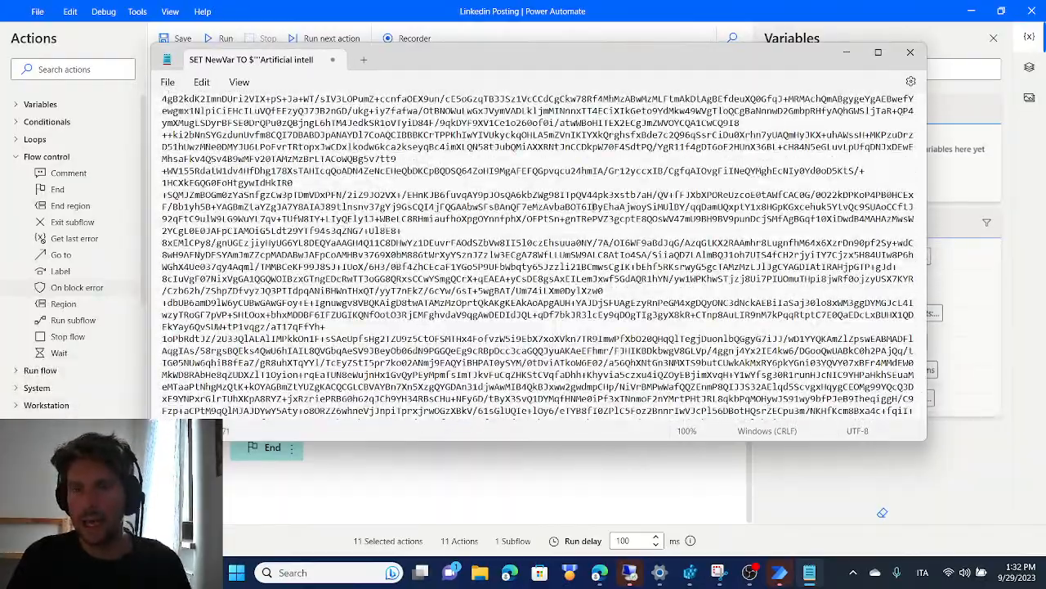
key(ctrl+a)
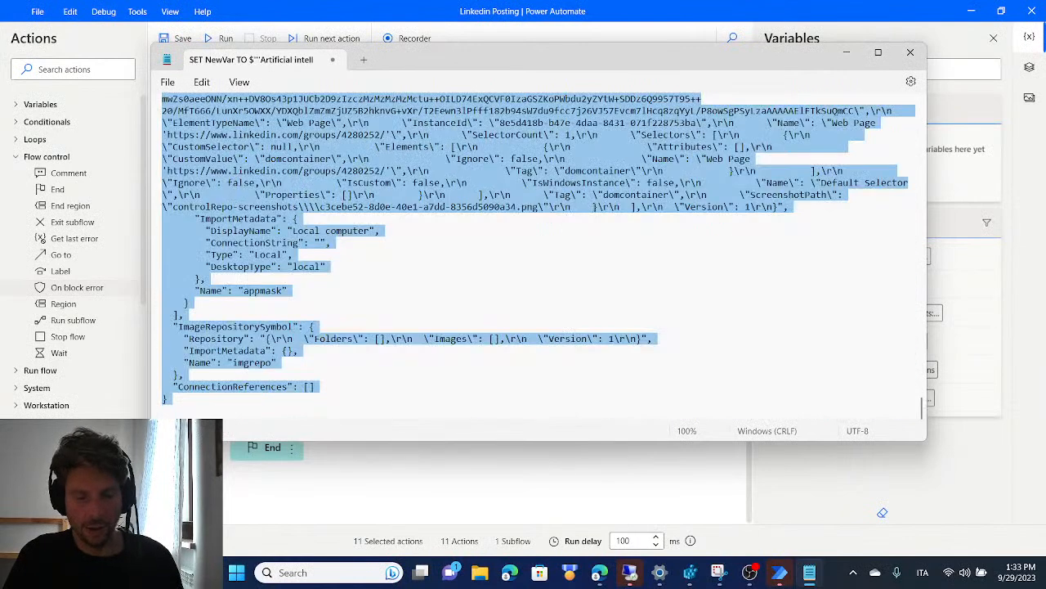
click(906, 55)
click(651, 282)
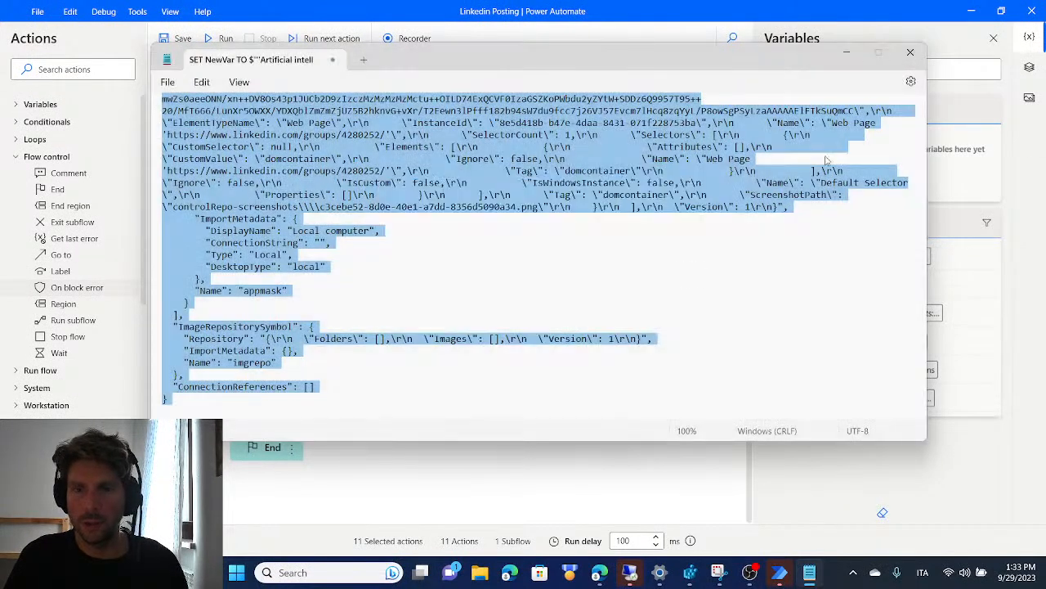
click(847, 51)
Delete all actions from the Main subflow and undo the deletion
click(374, 161)
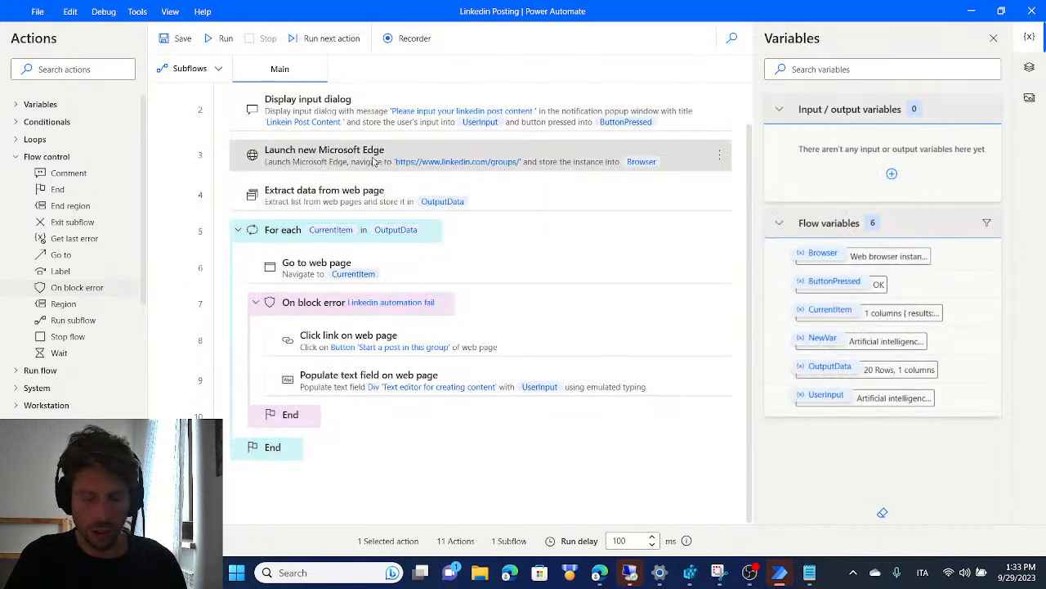
key(ctrl+a)
key(Delete)
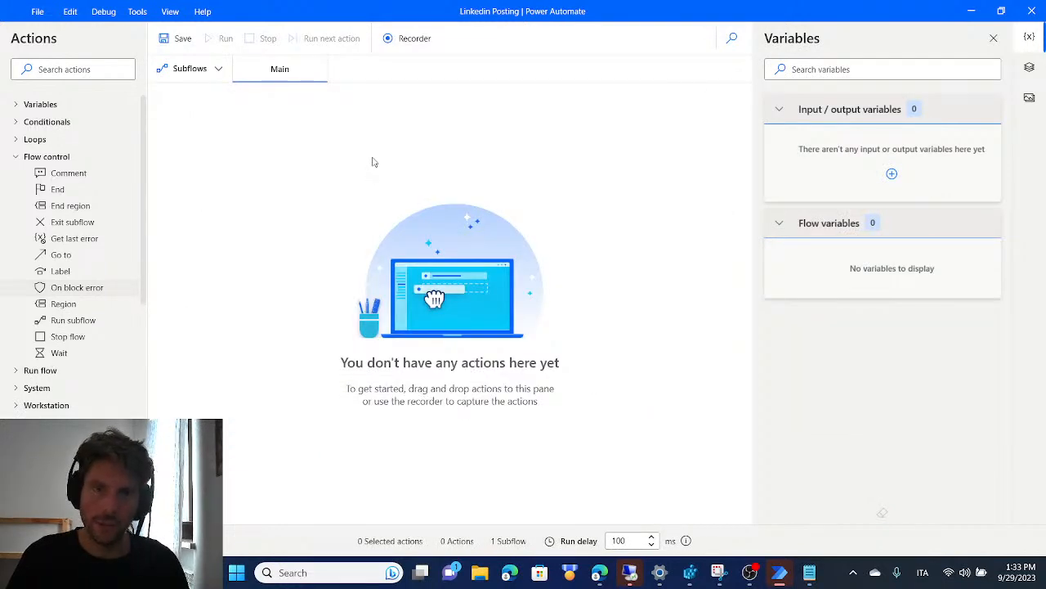
key(ctrl+z)
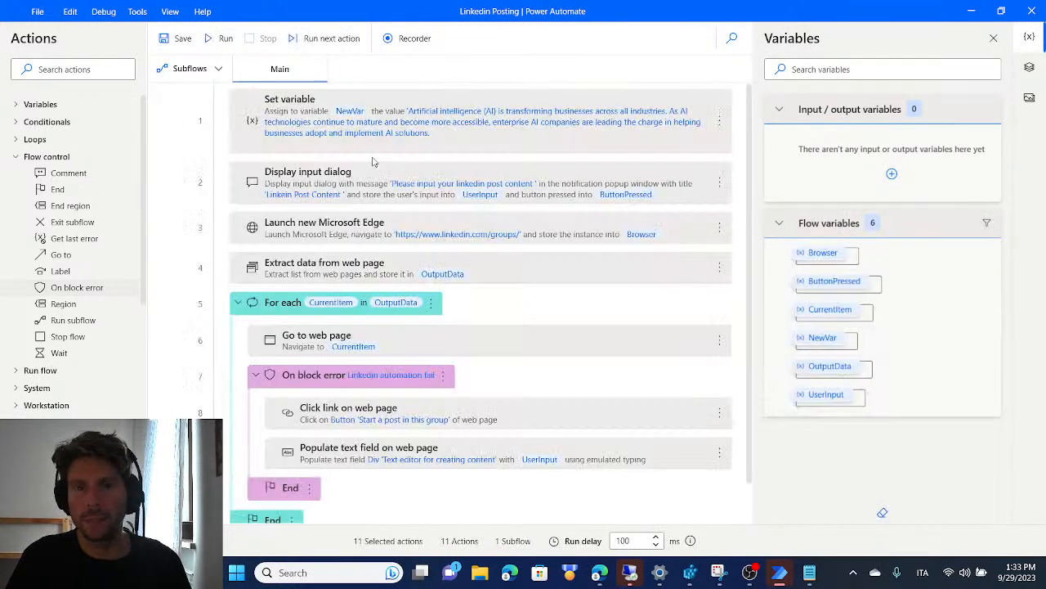
Look at the flow code in Notepad again and return to the flow designer
click(807, 570)
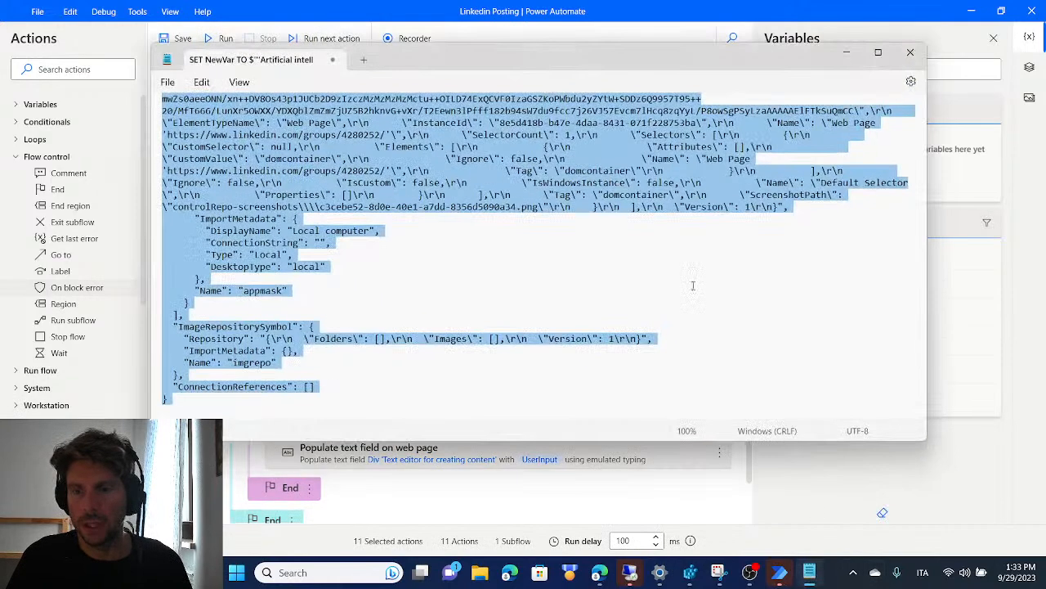
click(849, 52)
click(464, 231)
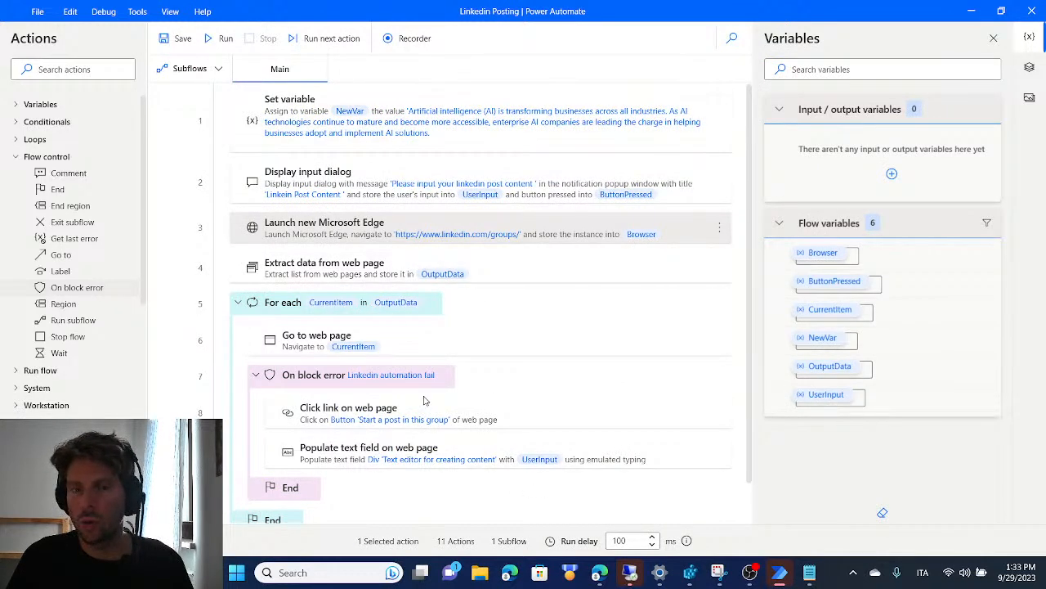
Close the Linkedin Posting flow with its changes saved and switch to the list of own flows
click(1022, 12)
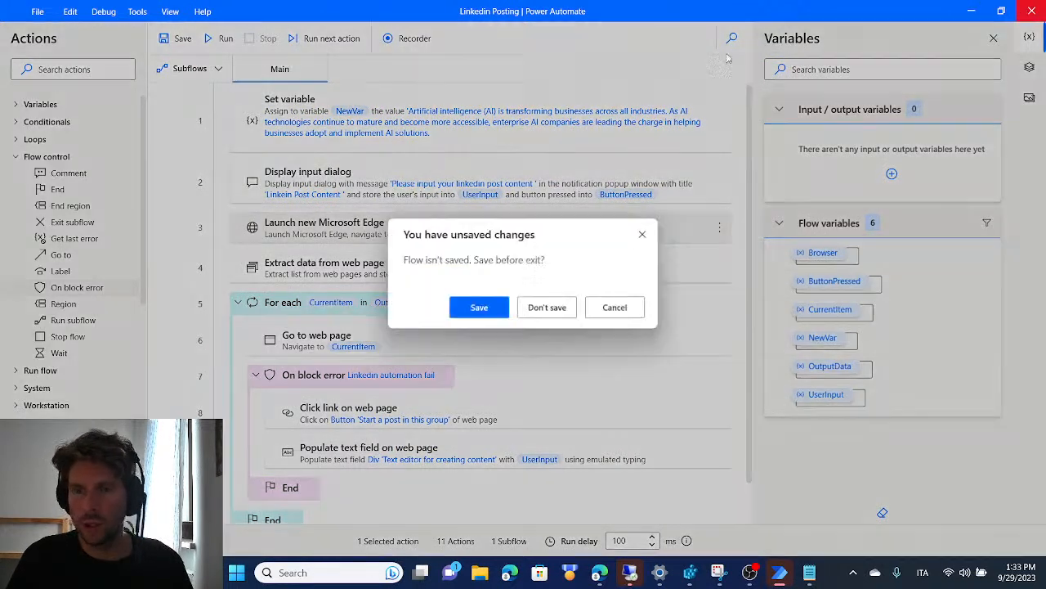
click(491, 311)
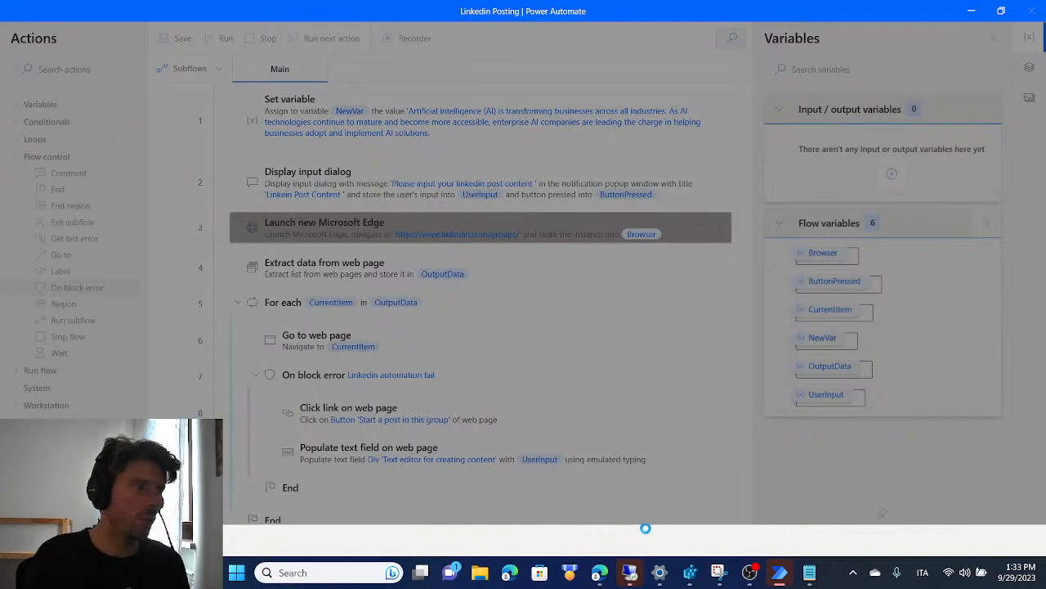
mouse_move(779, 570)
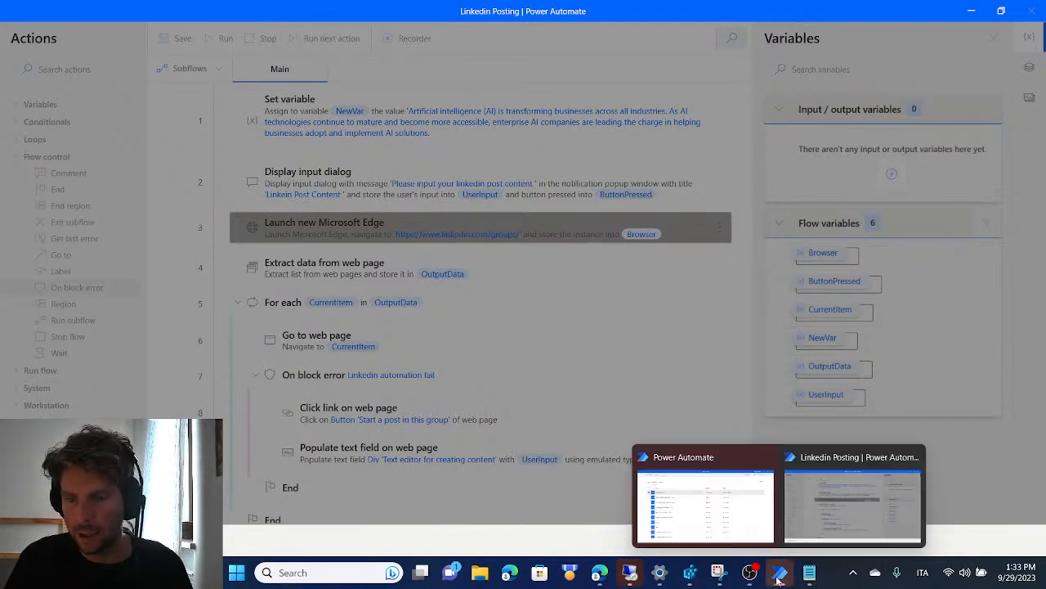
click(717, 515)
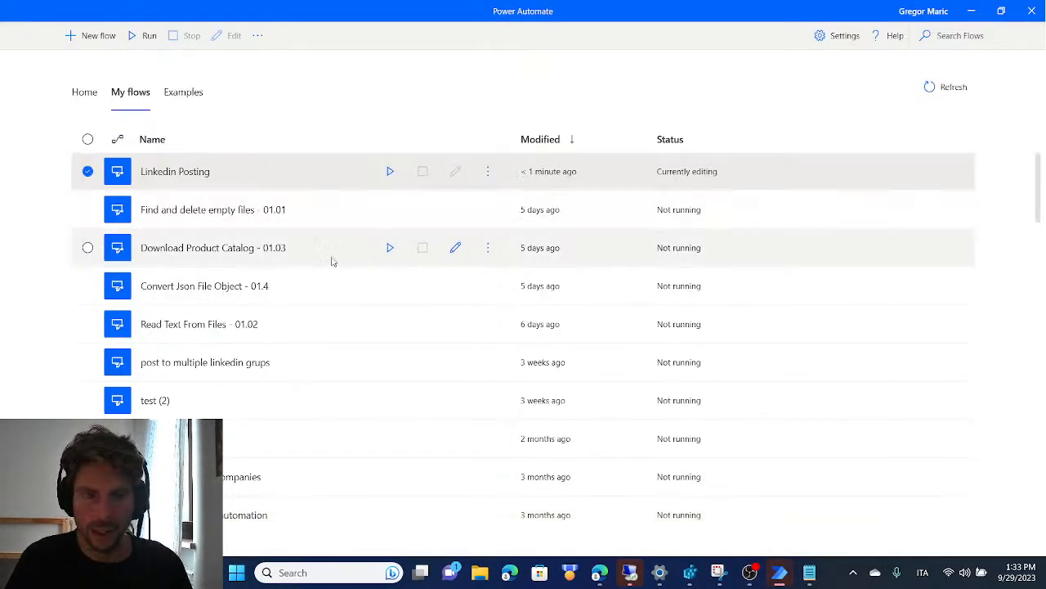
Open the flow "extract linked applicants" for editing
scroll(320, 278, down, 3)
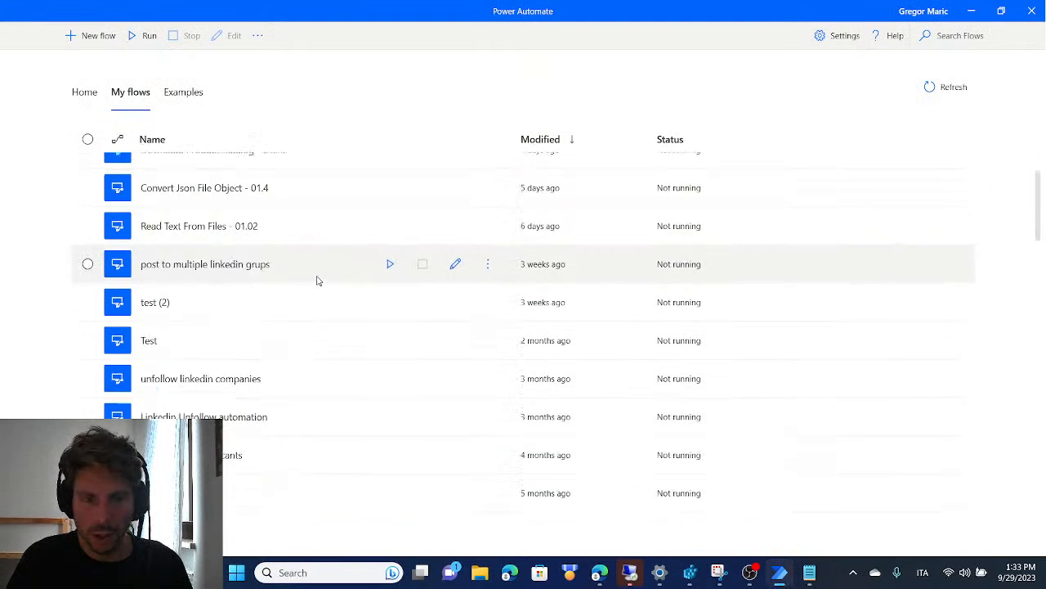
scroll(319, 280, down, 1)
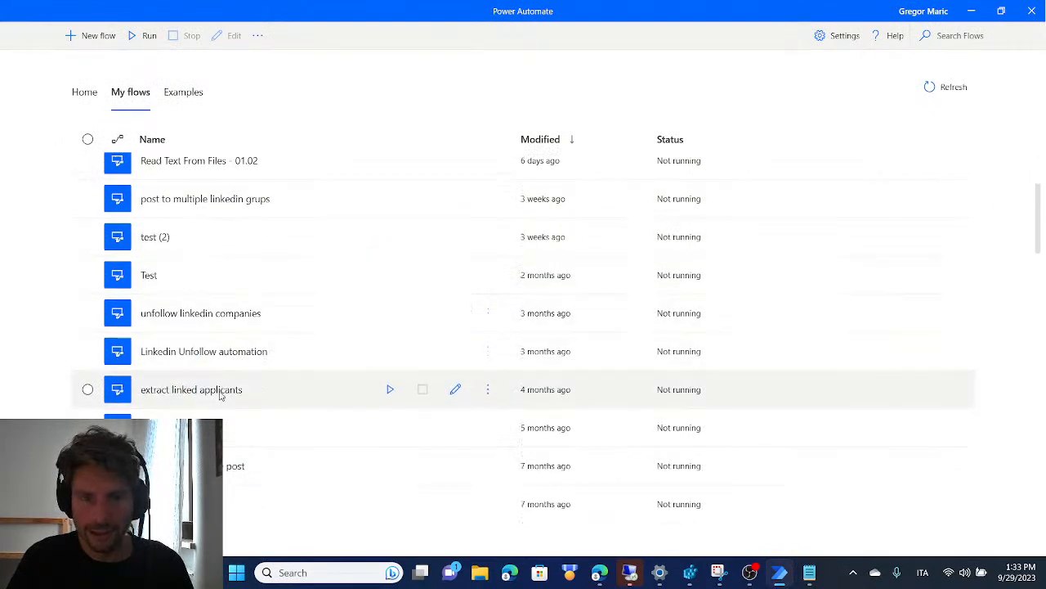
click(219, 395)
click(456, 391)
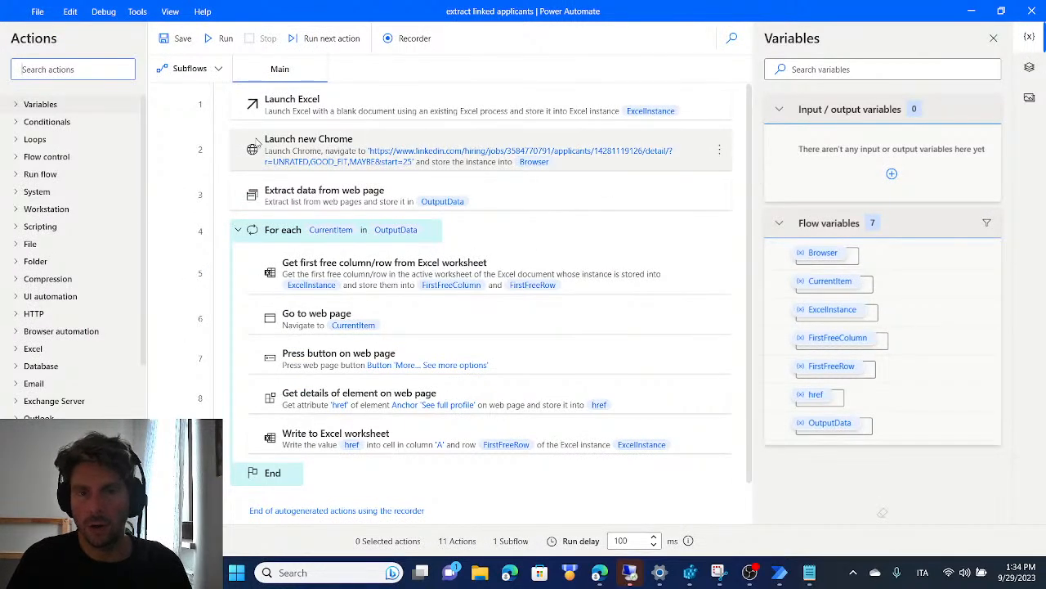
Examine the flow's actions, from launching Excel and Chrome through data extraction to the loop that writes href values to the worksheet
scroll(455, 305, down, 1)
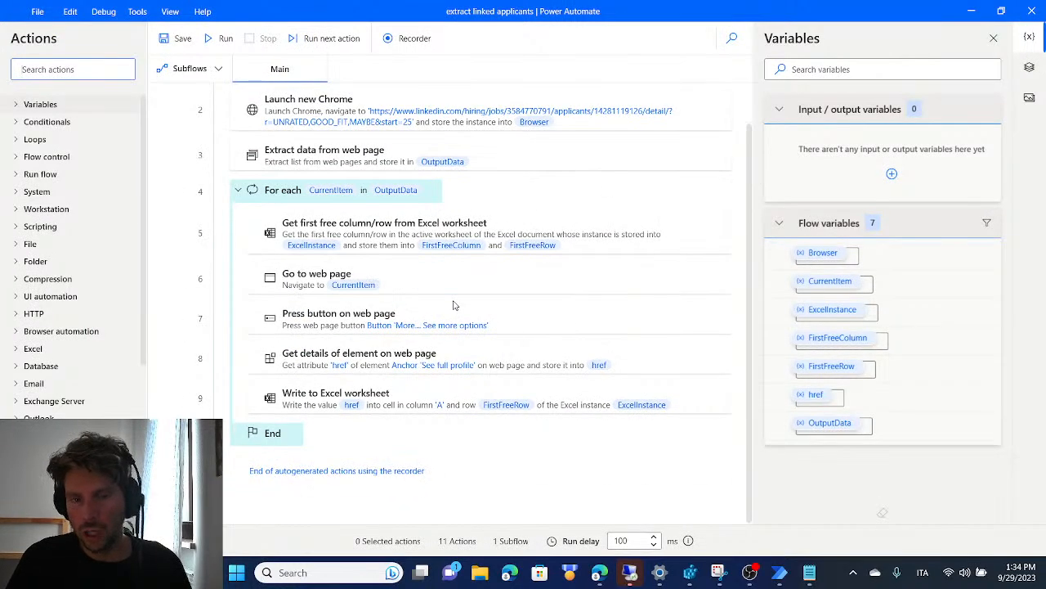
scroll(455, 305, up, 1)
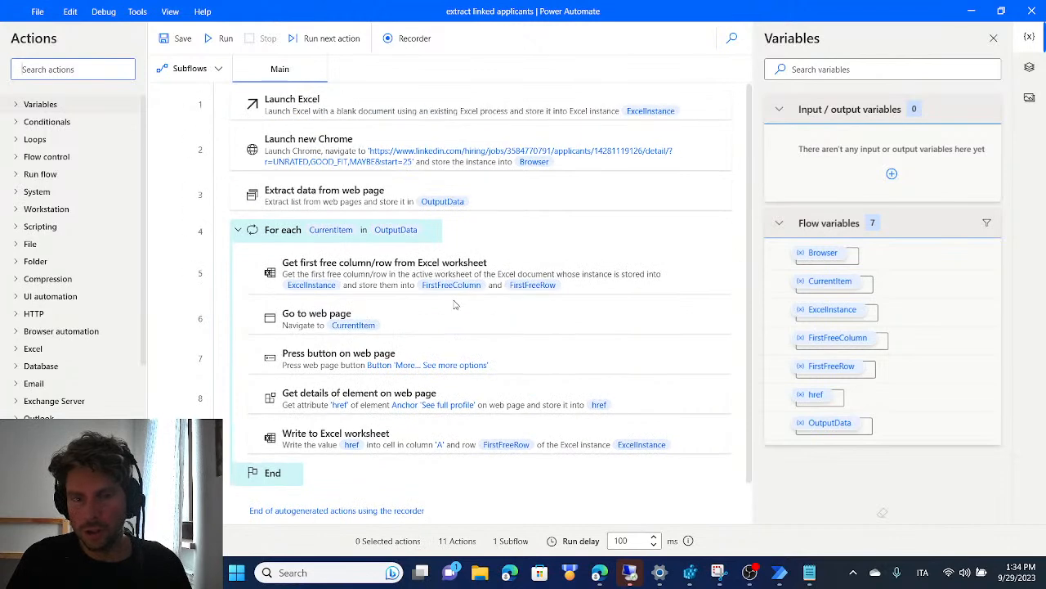
click(298, 102)
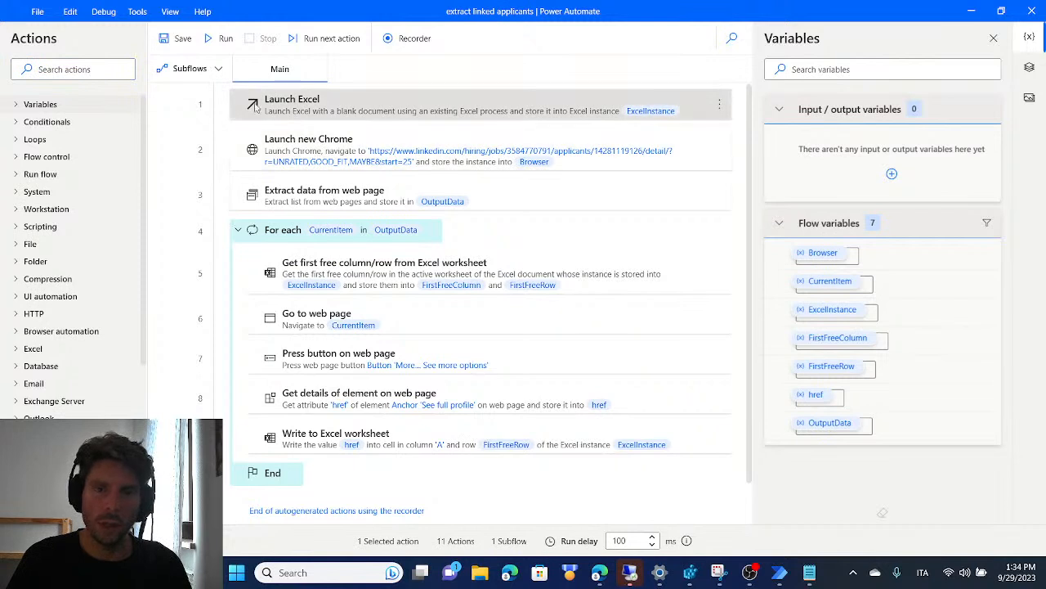
click(268, 161)
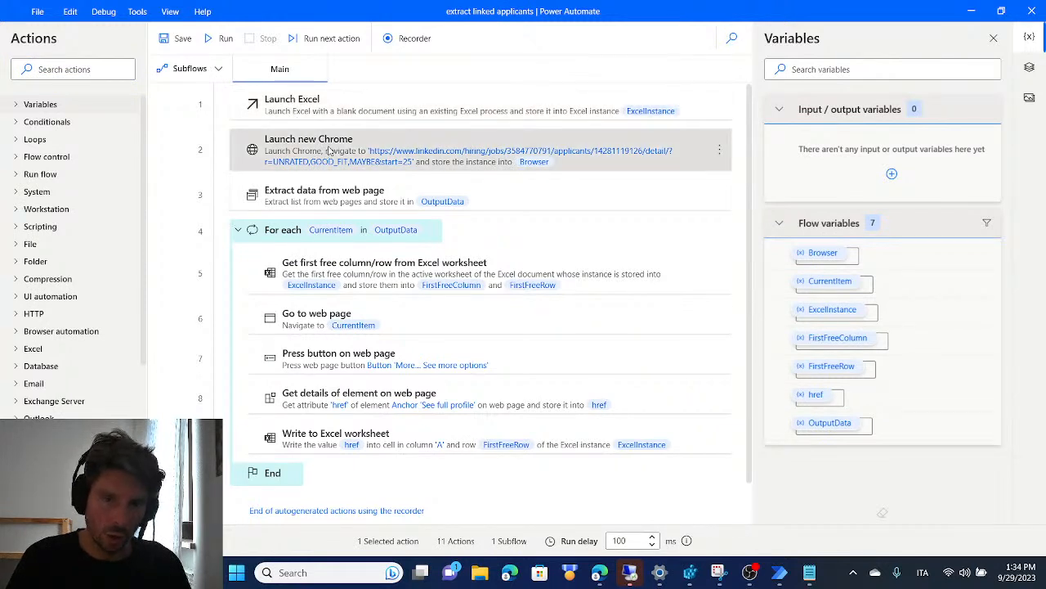
click(392, 203)
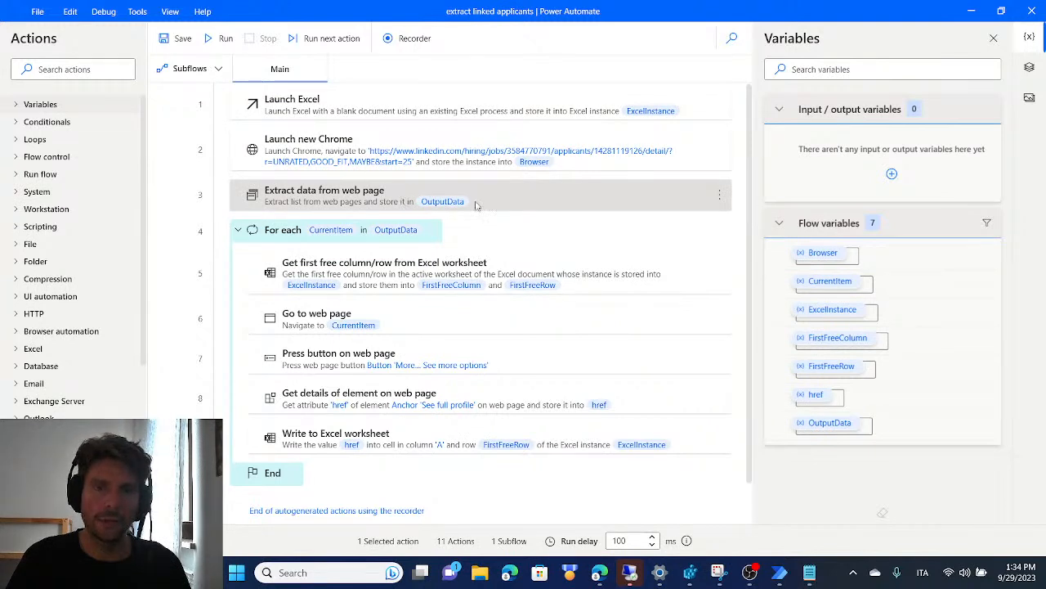
click(389, 282)
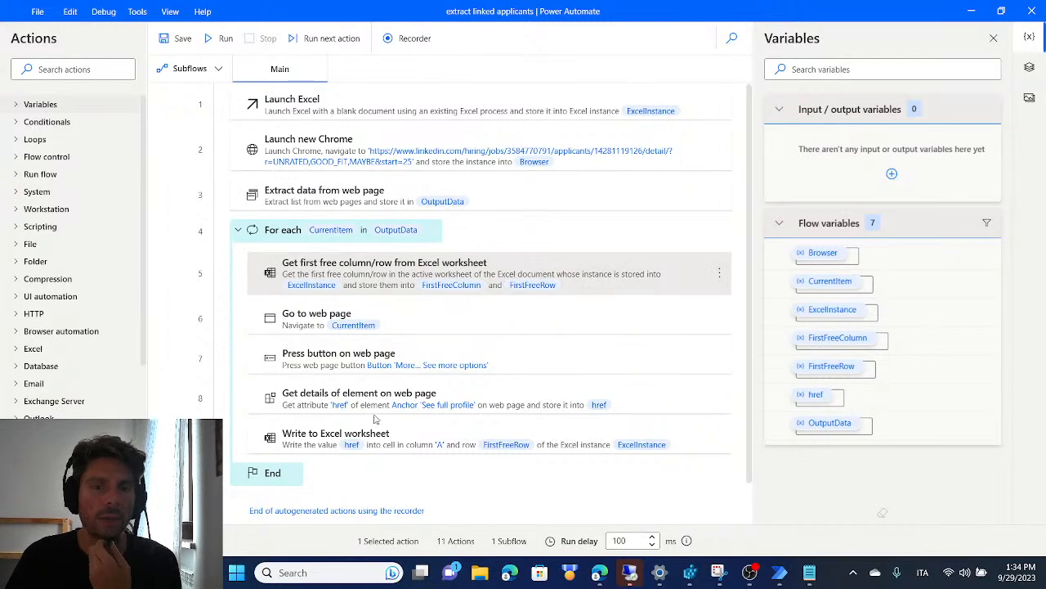
scroll(375, 421, down, 1)
scroll(343, 246, up, 1)
Try running the "extract linked applicants" flow and close the errors list
click(223, 41)
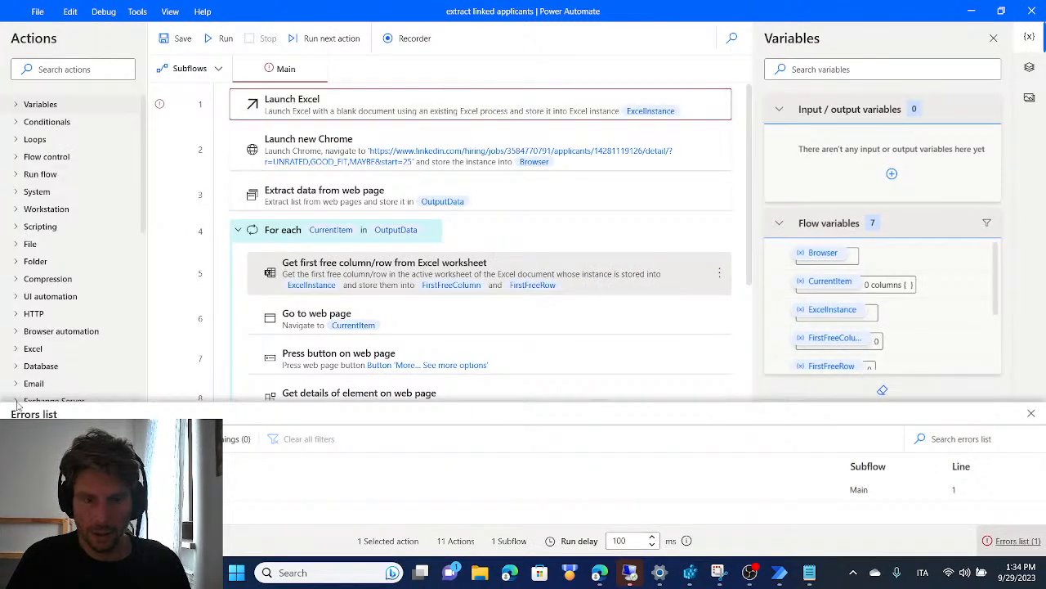
scroll(482, 245, down, 3)
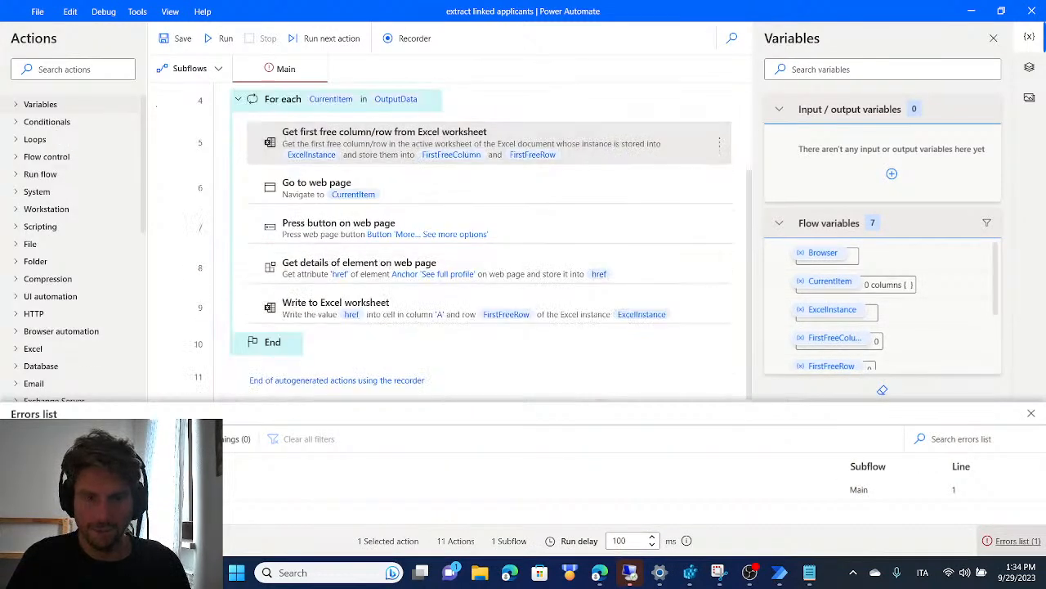
click(1034, 415)
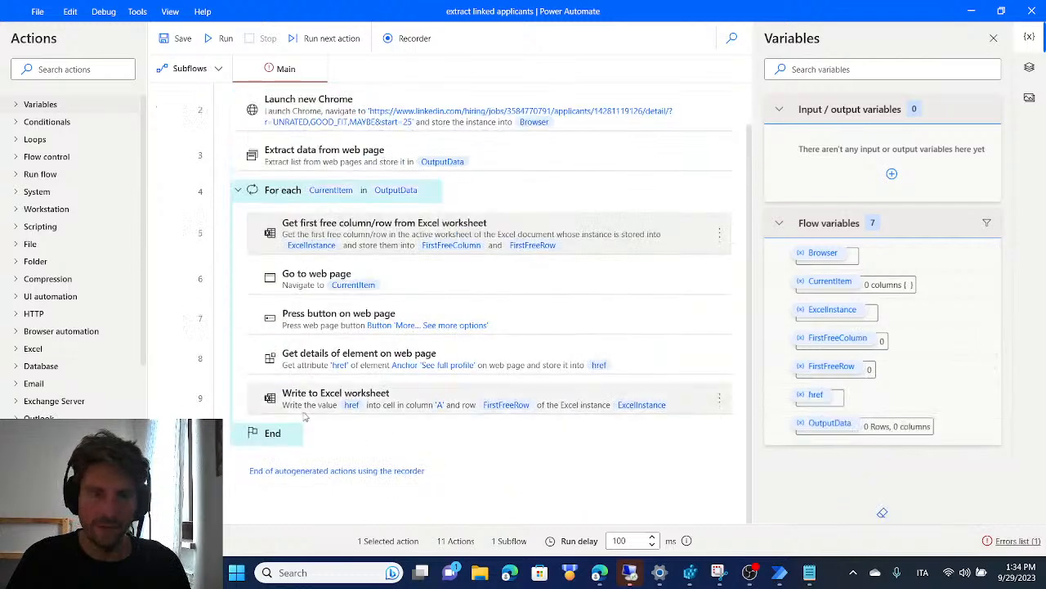
scroll(399, 219, up, 1)
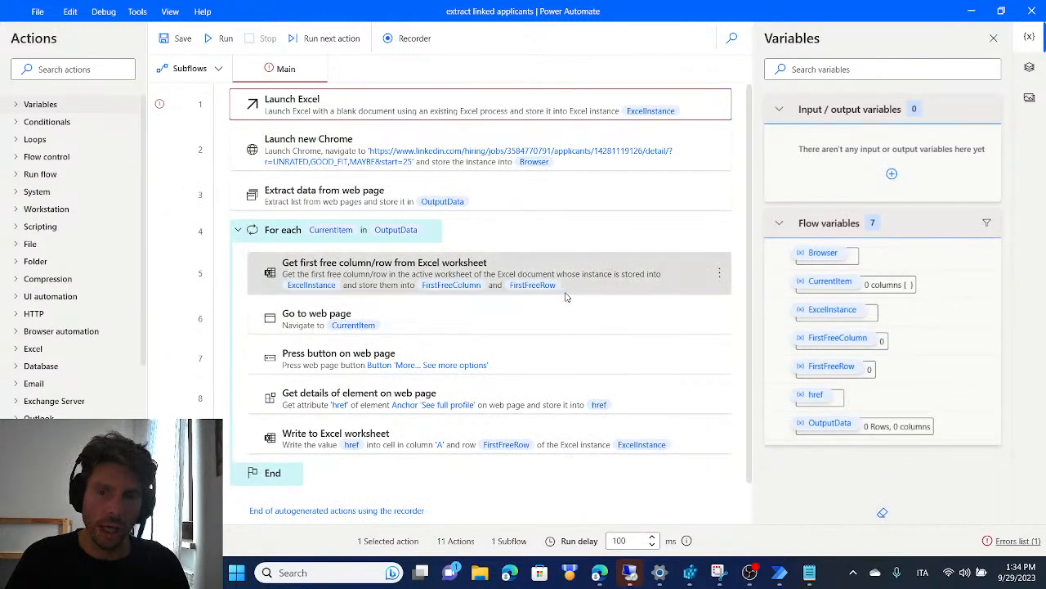
scroll(415, 205, down, 1)
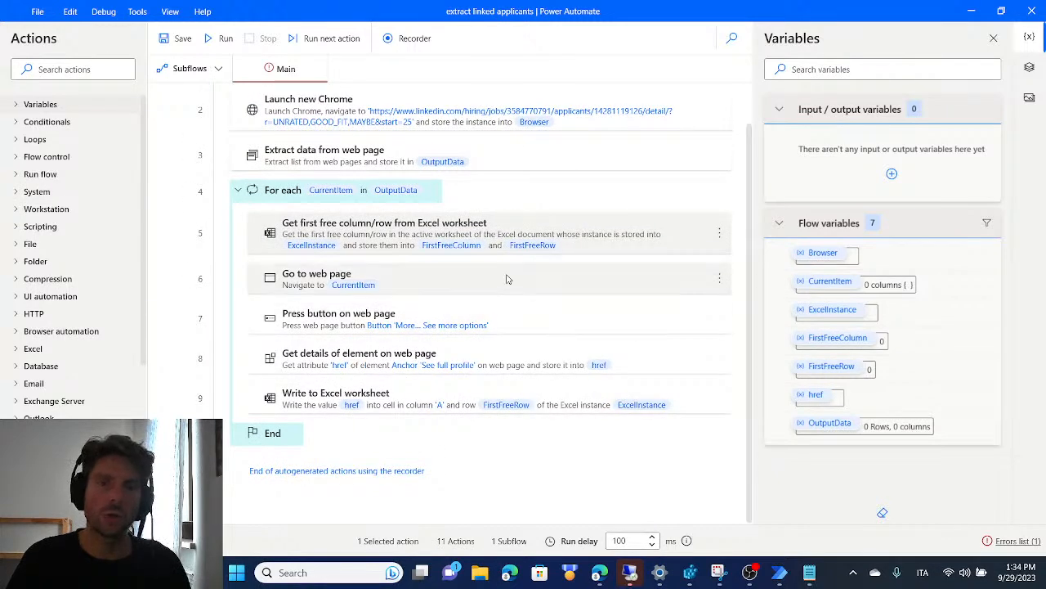
Delete the flow's three Excel actions: Launch Excel, Get first free column/row from Excel worksheet, and Write to Excel worksheet
scroll(505, 278, up, 1)
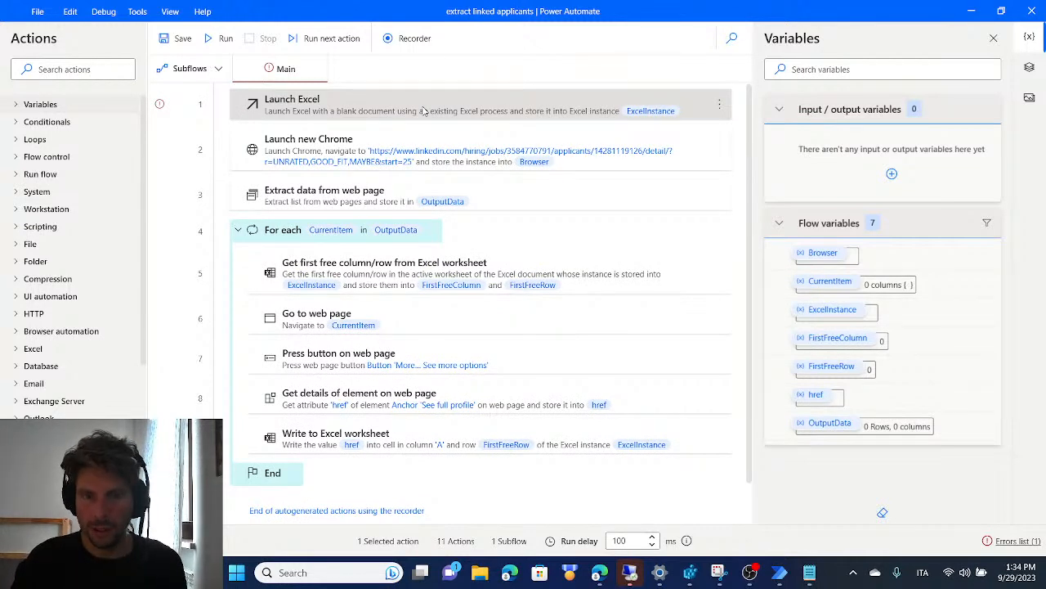
key(Delete)
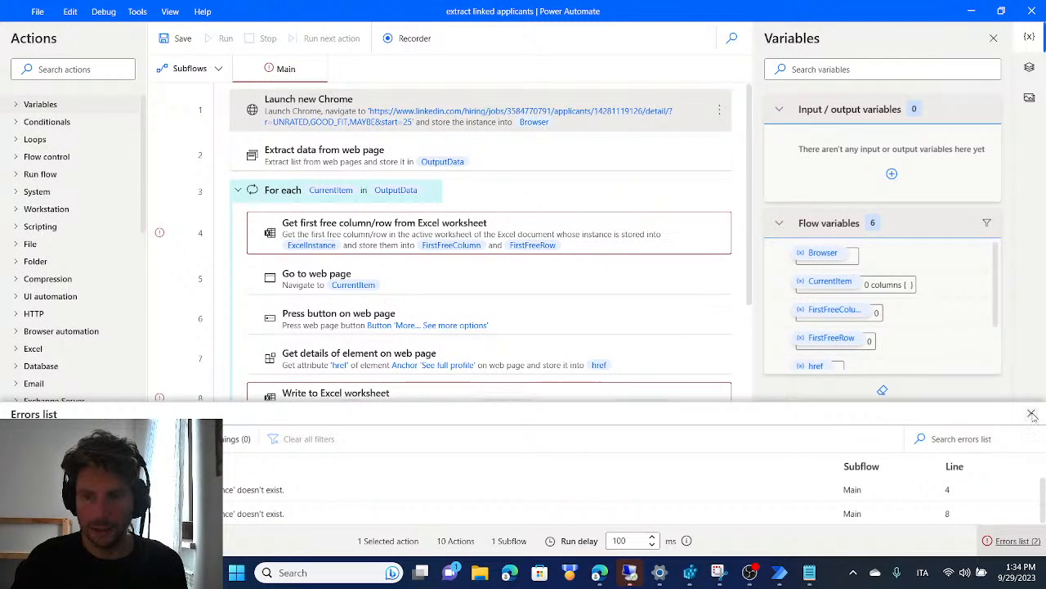
click(1031, 414)
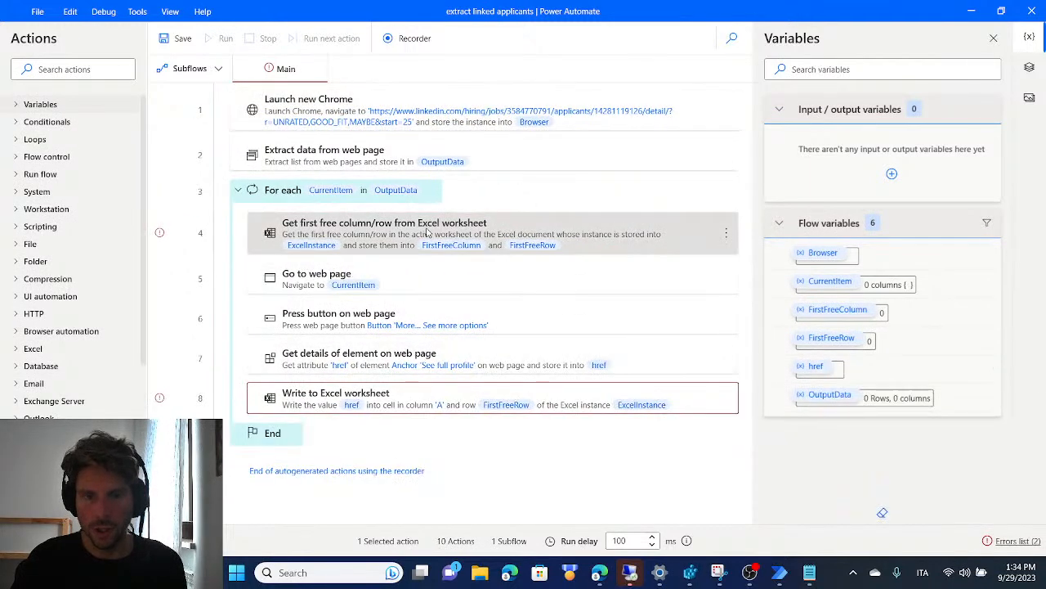
key(Delete)
click(325, 349)
key(Delete)
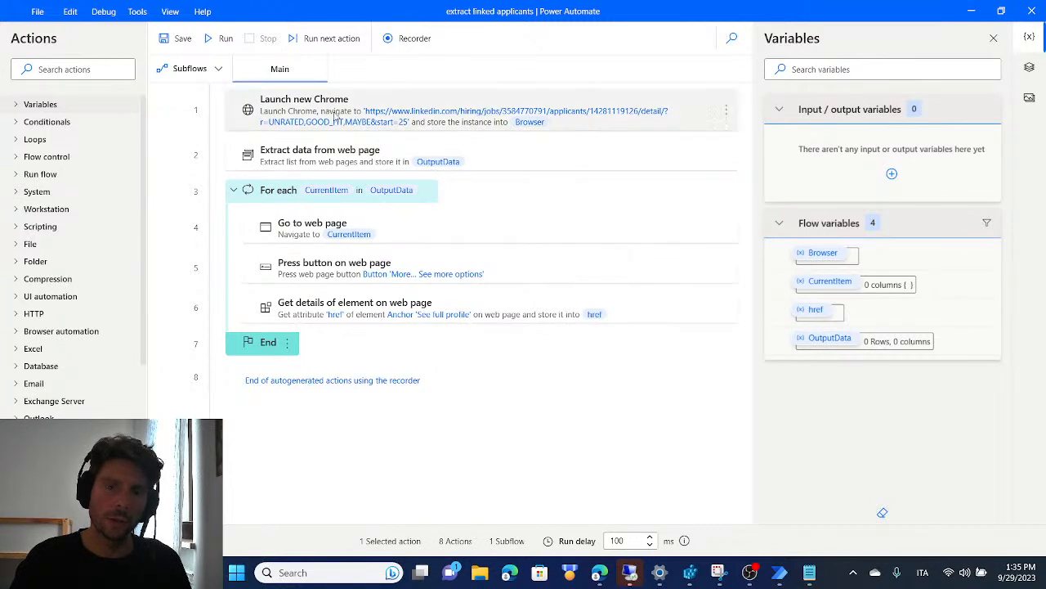
Run the flow, open Talent Insights from LinkedIn's business products in the launched Chrome window and maximize the window
click(221, 42)
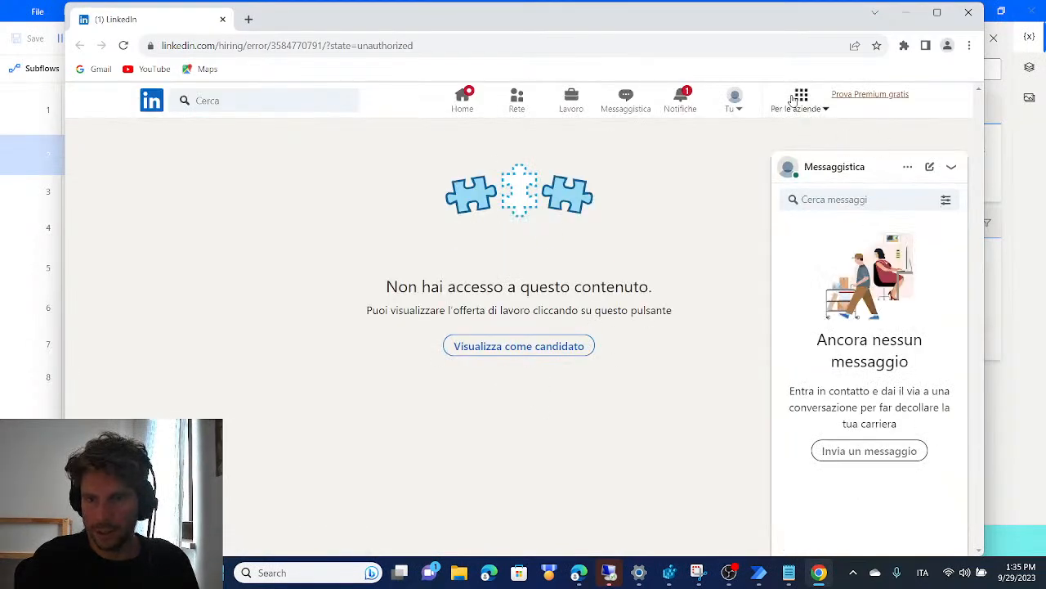
click(824, 106)
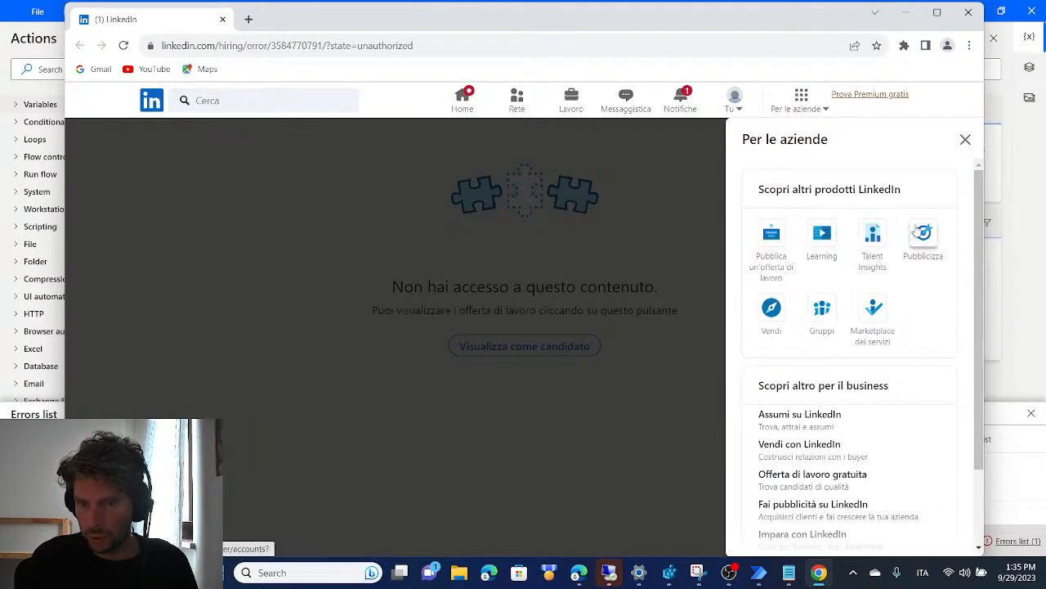
click(873, 237)
click(948, 17)
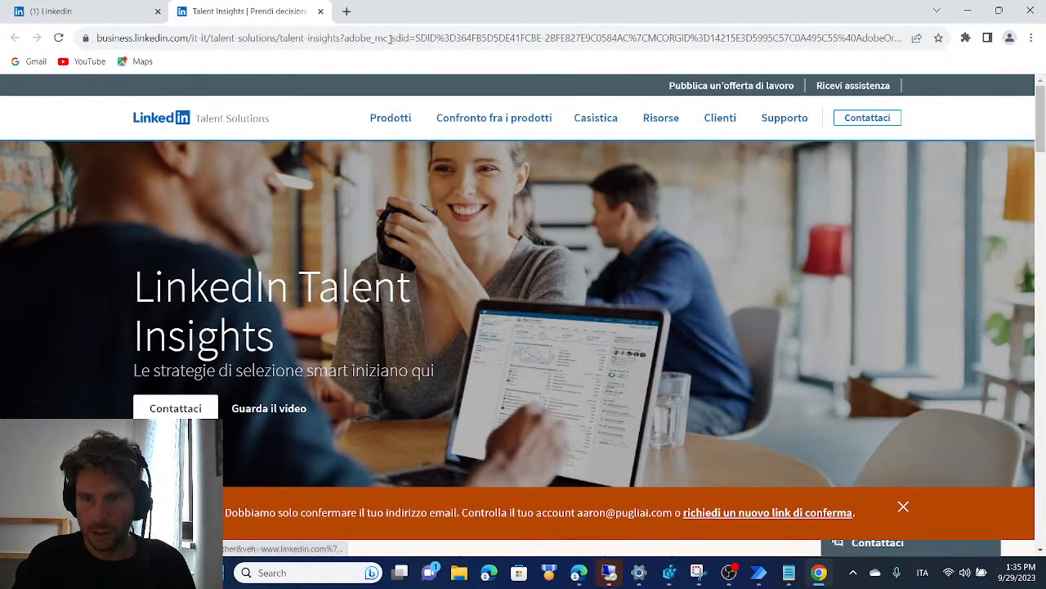
Go back to LinkedIn, dismiss the business products list, view the home feed and close Chrome
click(100, 8)
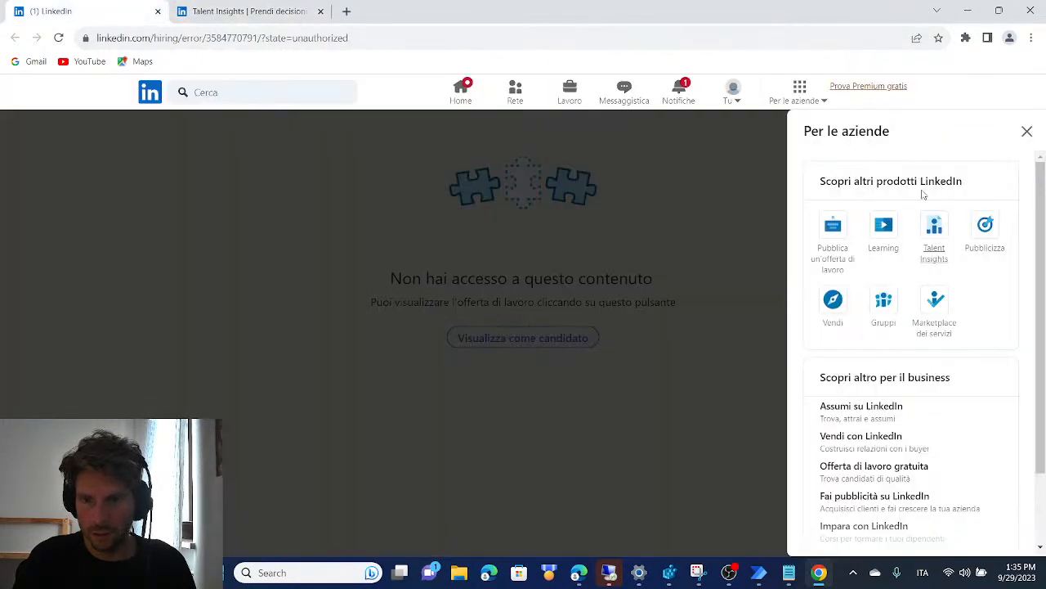
click(1028, 134)
click(465, 99)
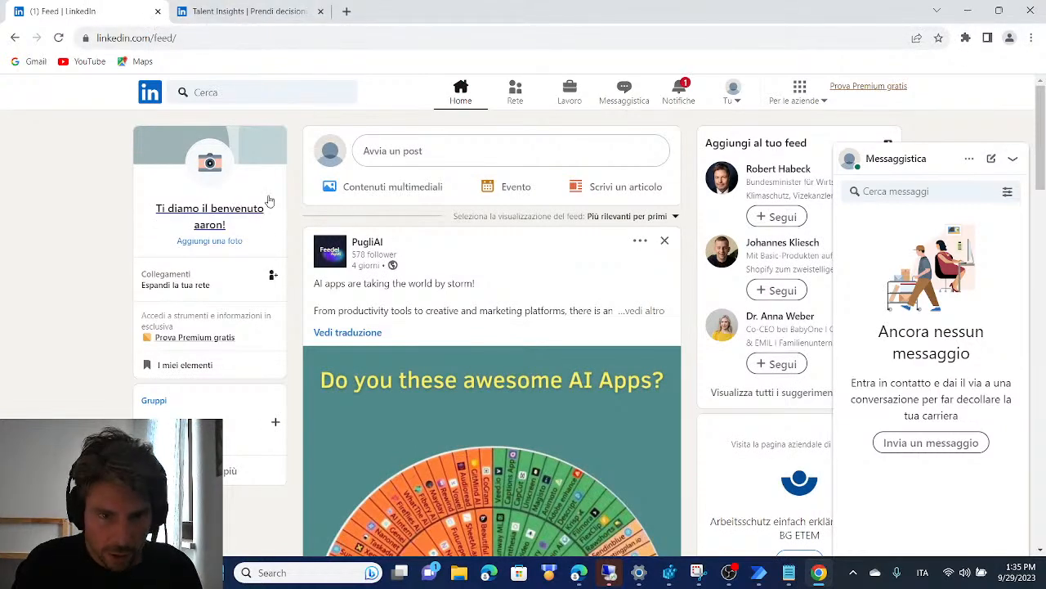
click(1031, 10)
Switch to the Edge window showing the Food Processing and Safety Update group and open the job posting page through Talent Insights
mouse_move(634, 584)
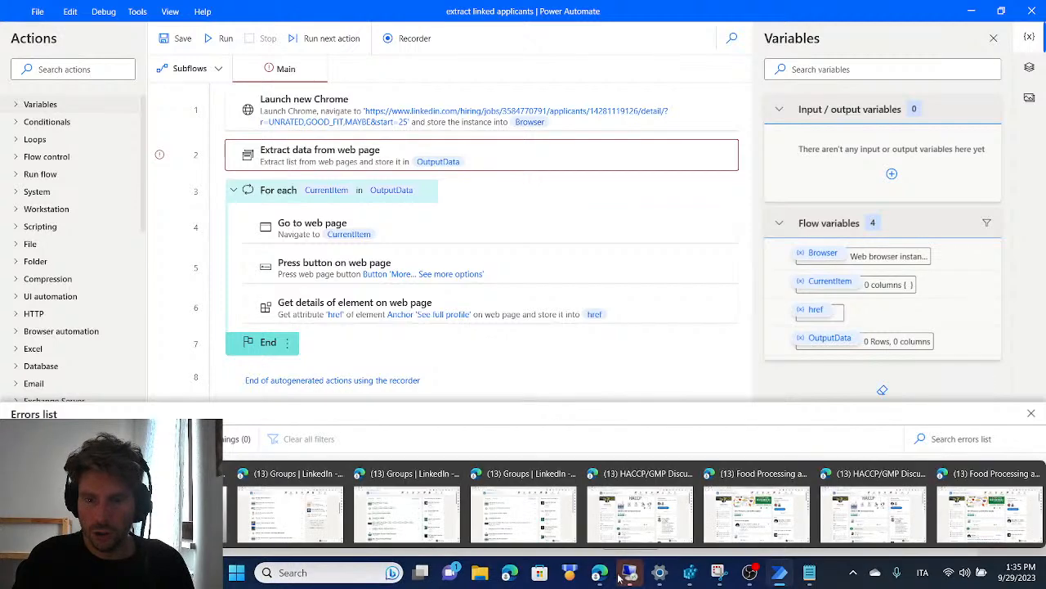
click(948, 511)
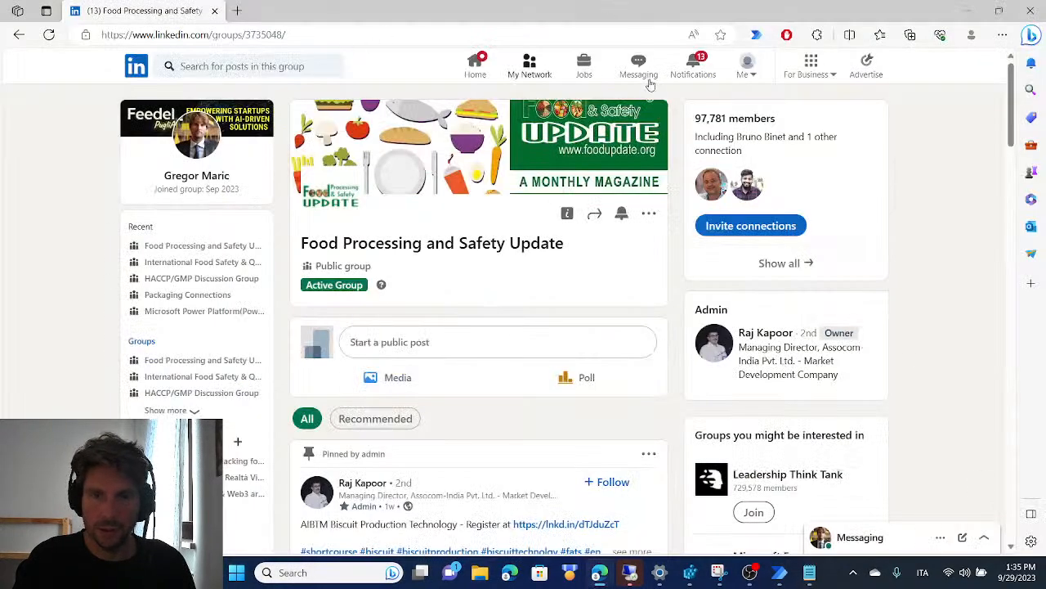
click(809, 65)
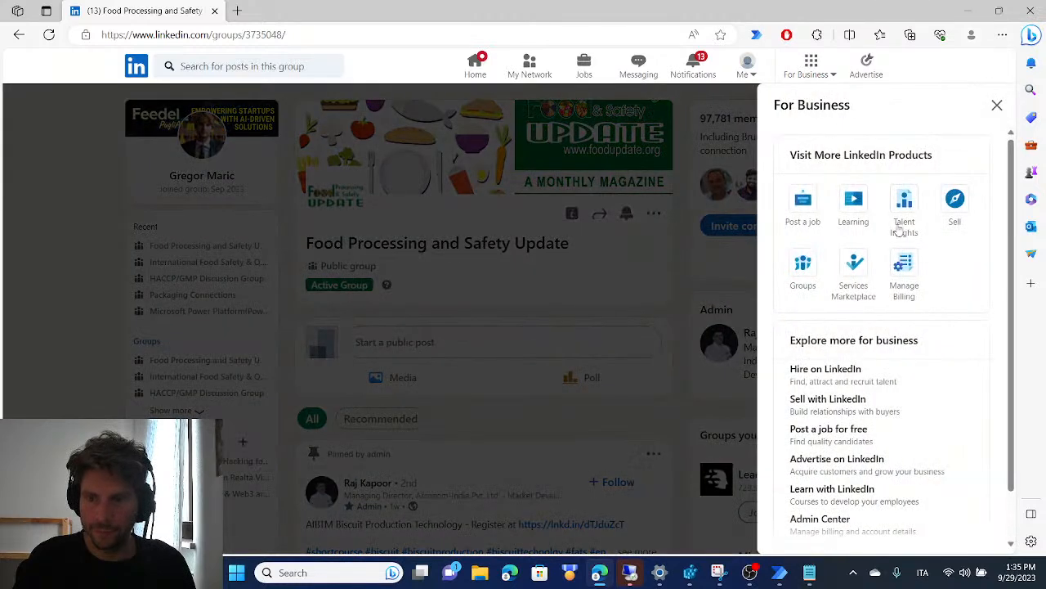
click(904, 202)
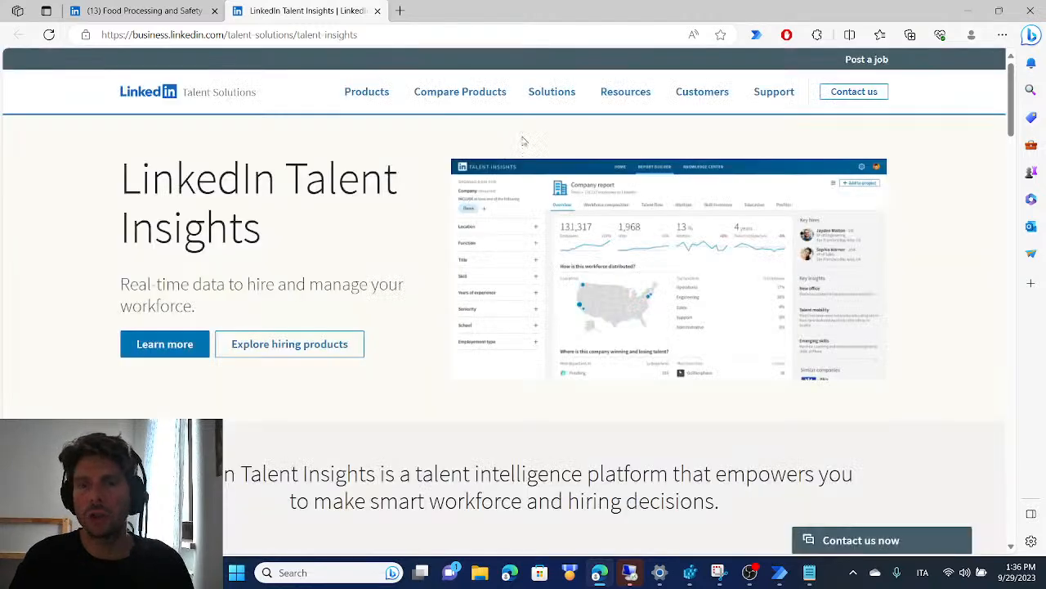
click(867, 60)
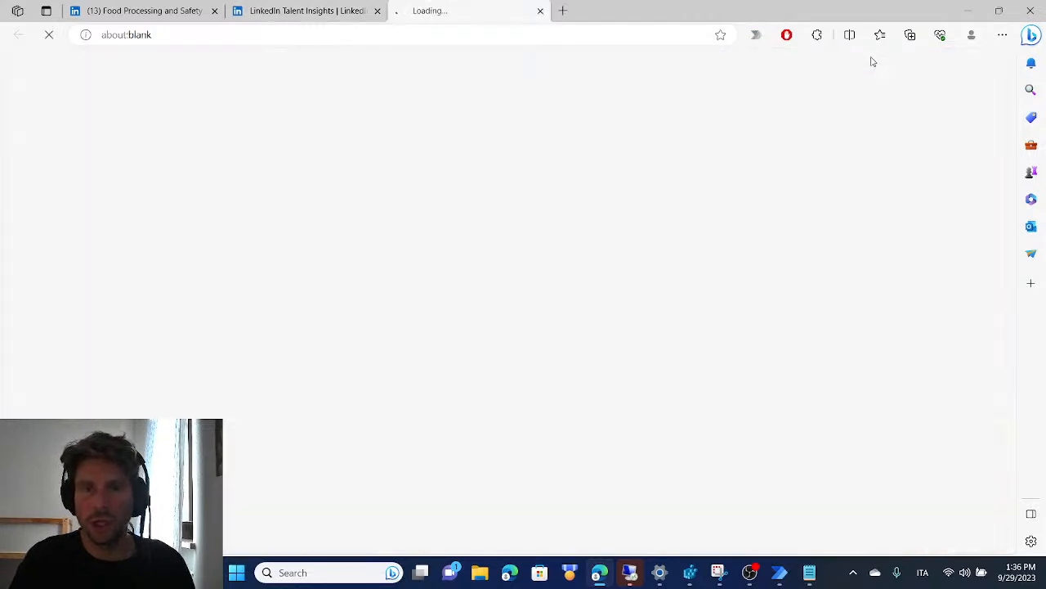
Close the LinkedIn Talent Insights page, keeping the group page and the job posting page open
click(280, 3)
click(212, 3)
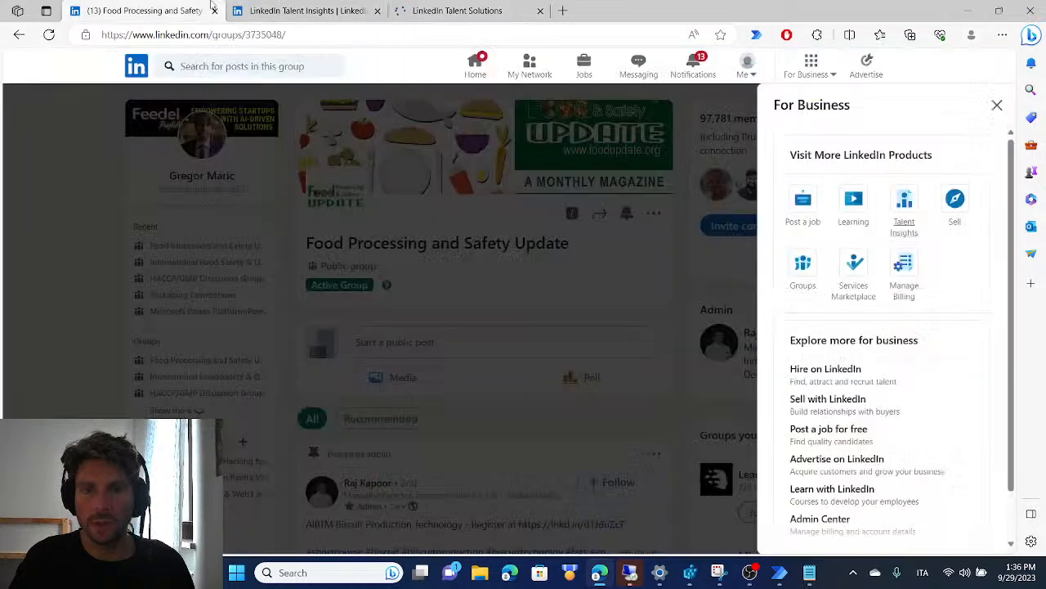
click(374, 7)
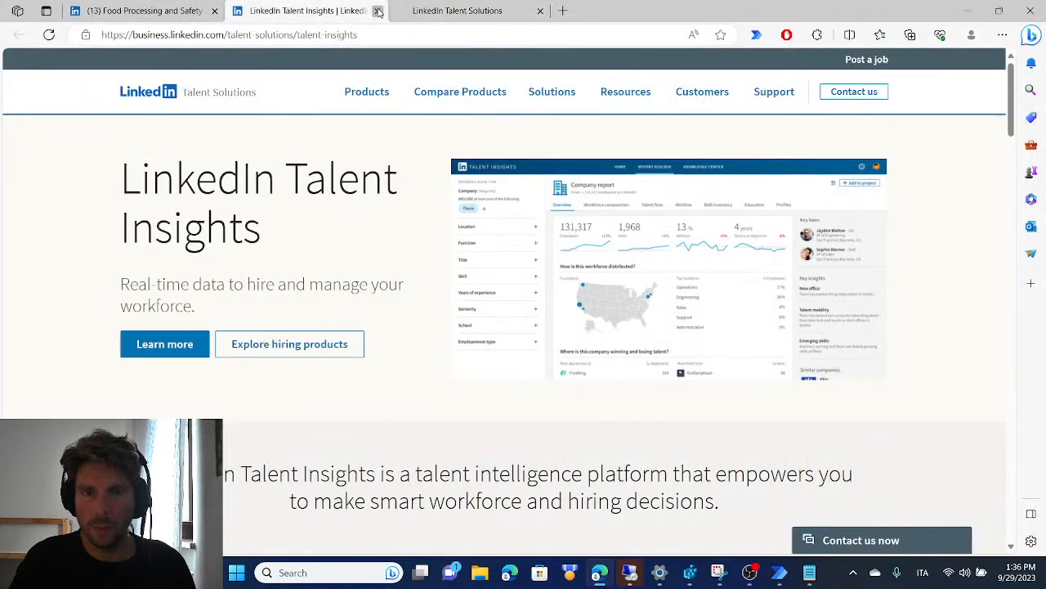
click(377, 11)
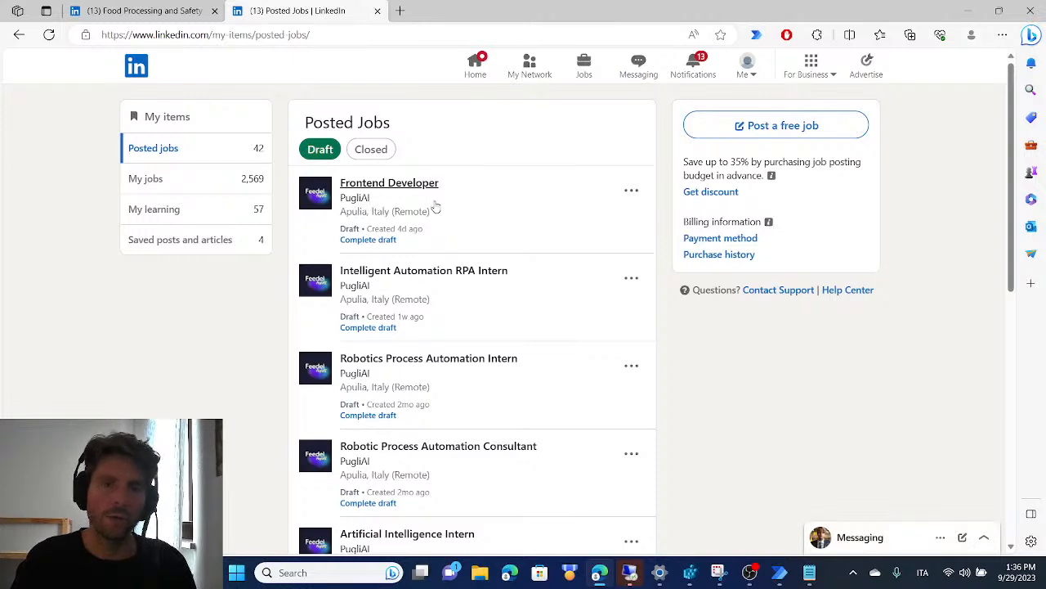
Look through the draft posted jobs, filter the list to closed jobs and look through those
scroll(374, 155, down, 1)
scroll(380, 143, up, 1)
click(373, 146)
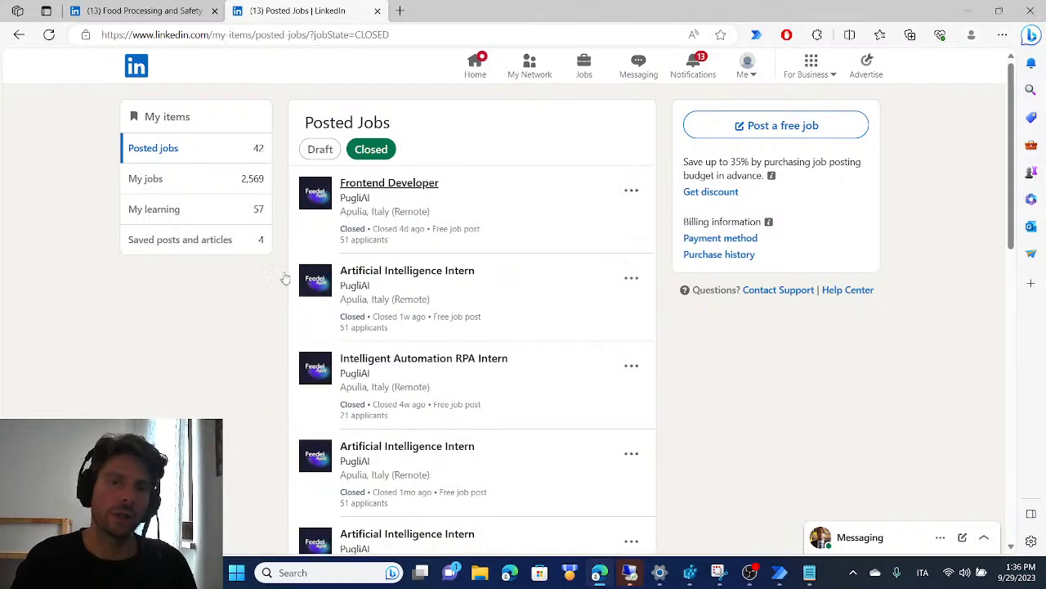
scroll(360, 188, down, 3)
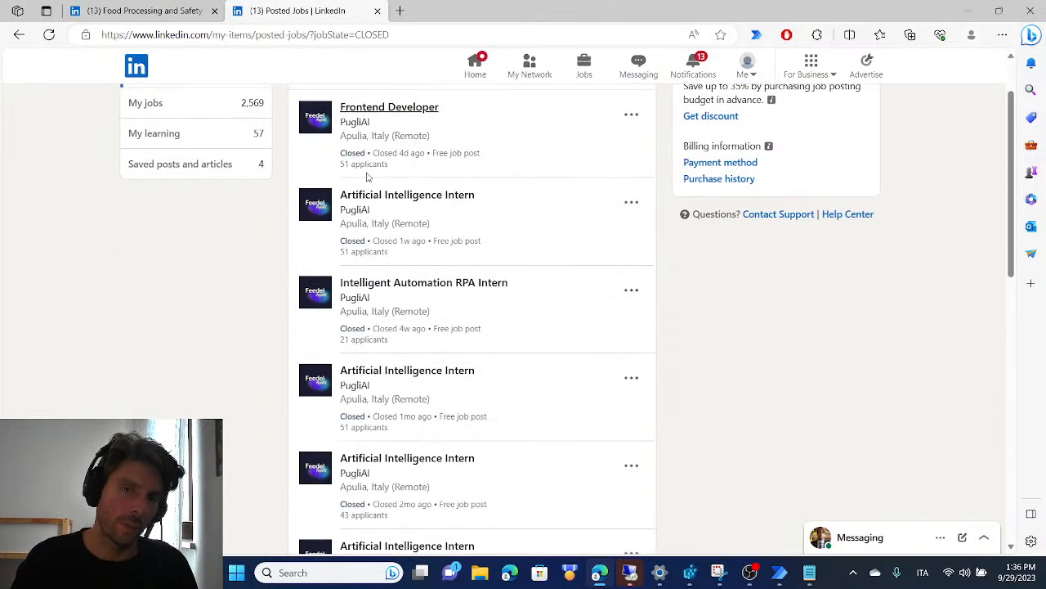
scroll(357, 200, up, 3)
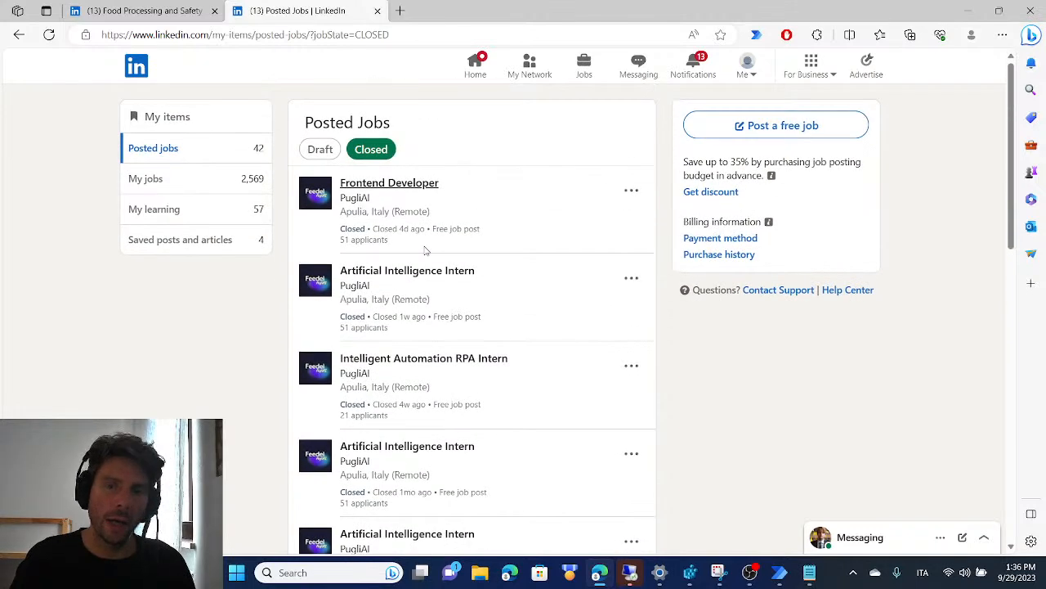
Open the management page of the closed Frontend Developer job and view its applicants
click(631, 191)
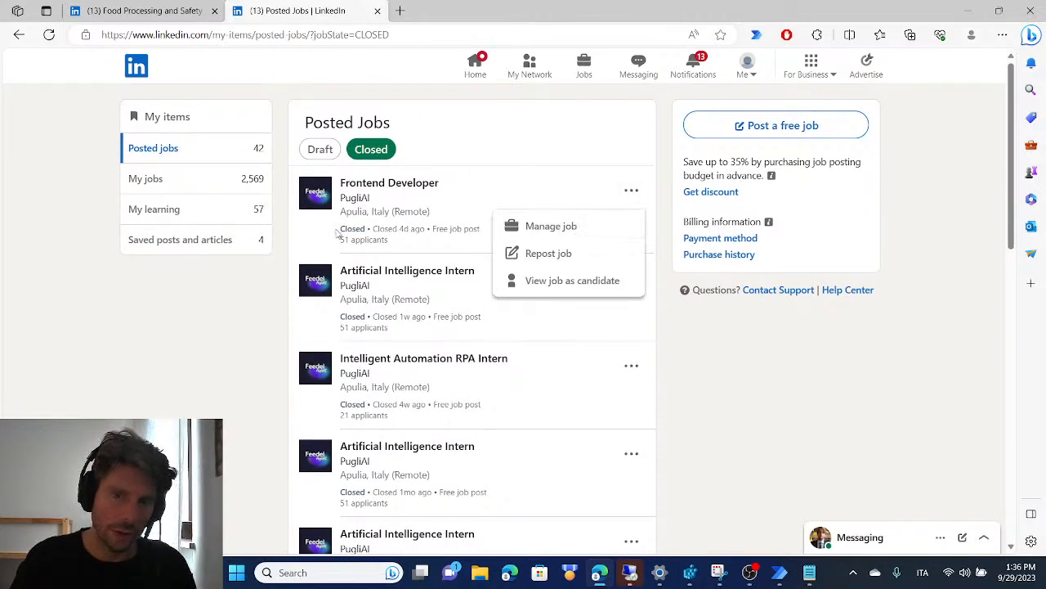
click(589, 229)
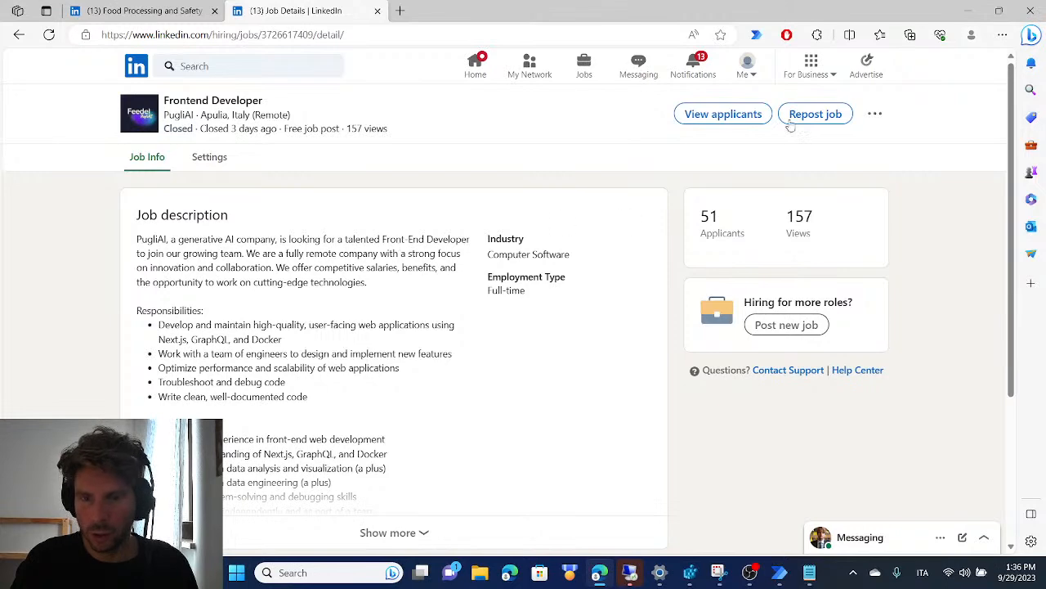
click(724, 114)
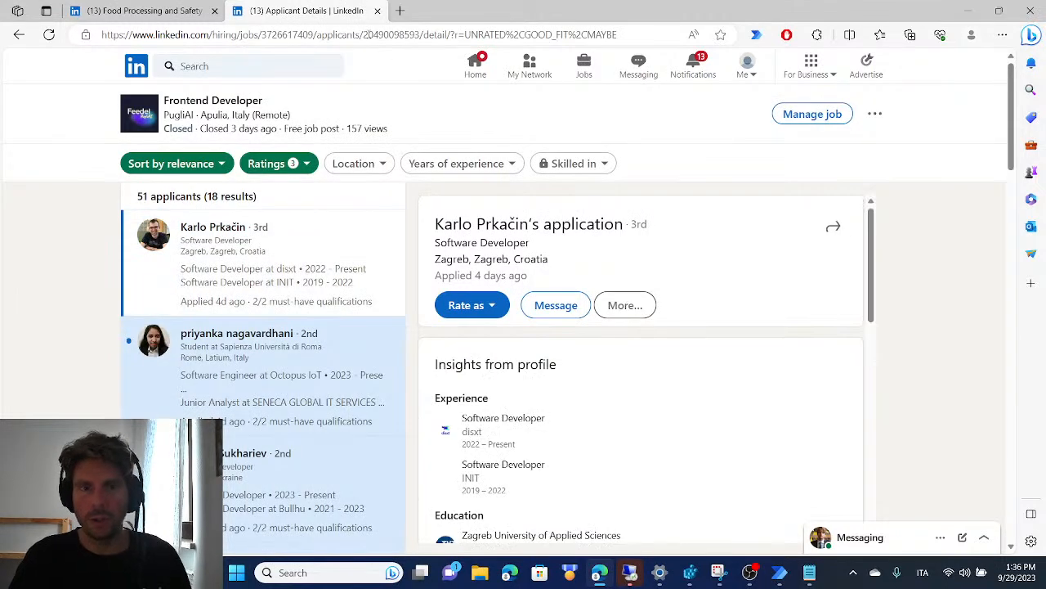
Replace the initial URL of the Launch new Chrome action with the address of the Frontend Developer applicants page and save the action
click(368, 36)
key(ctrl+c)
key(alt+Tab)
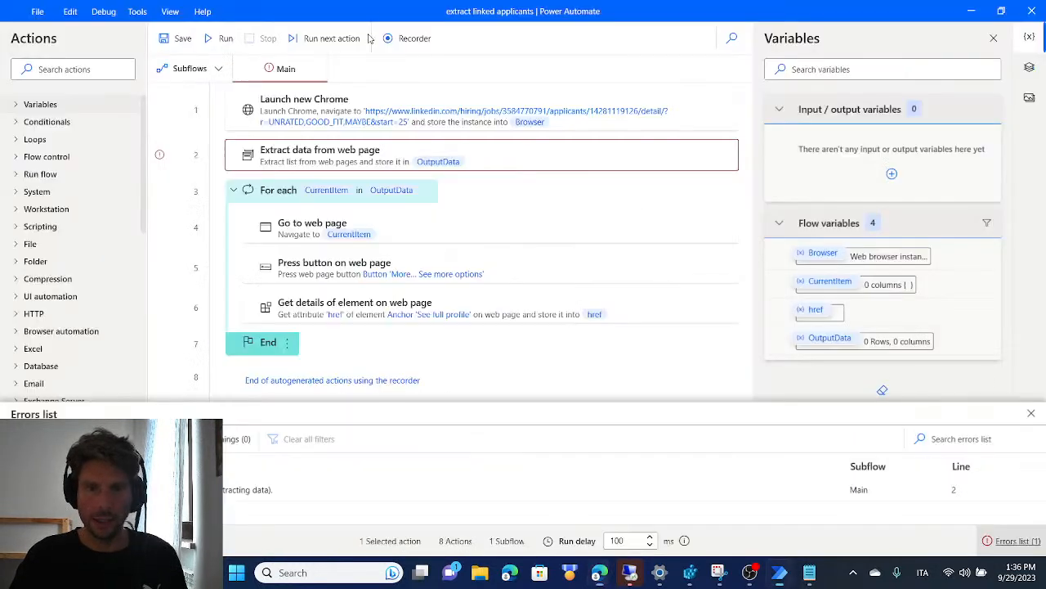
double_click(461, 115)
key(ctrl+a)
key(ctrl+v)
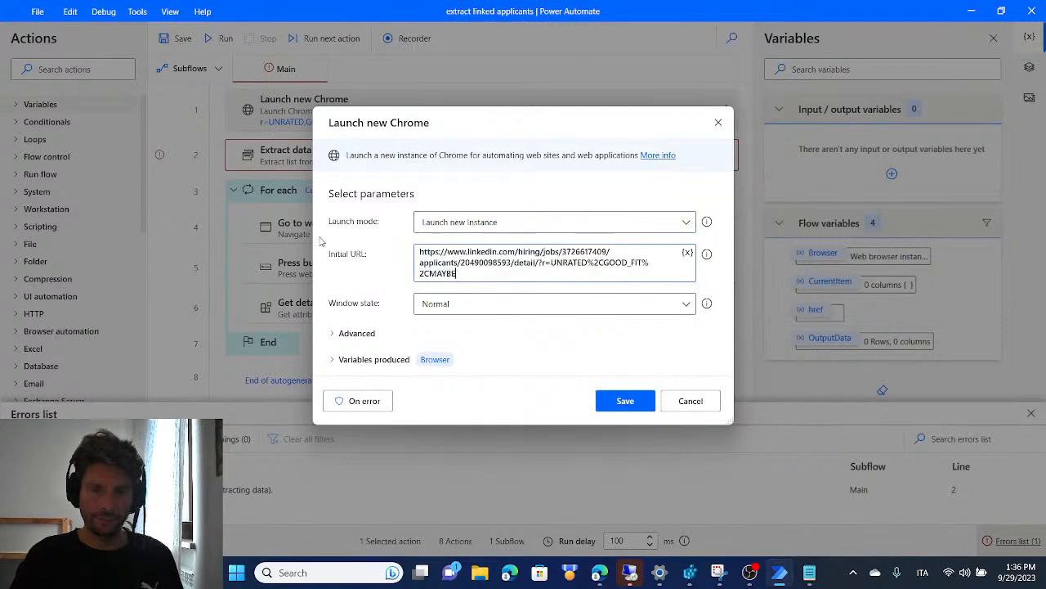
click(625, 401)
Switch back to the applicants page, select the second applicant, and check the application's share option before closing the new message
key(alt+Tab)
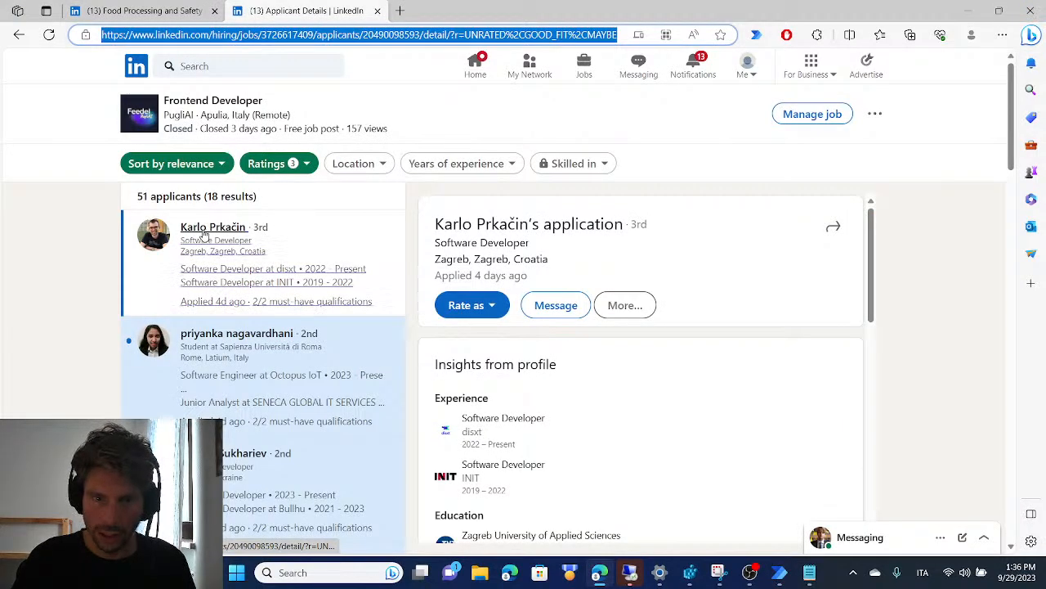
click(306, 337)
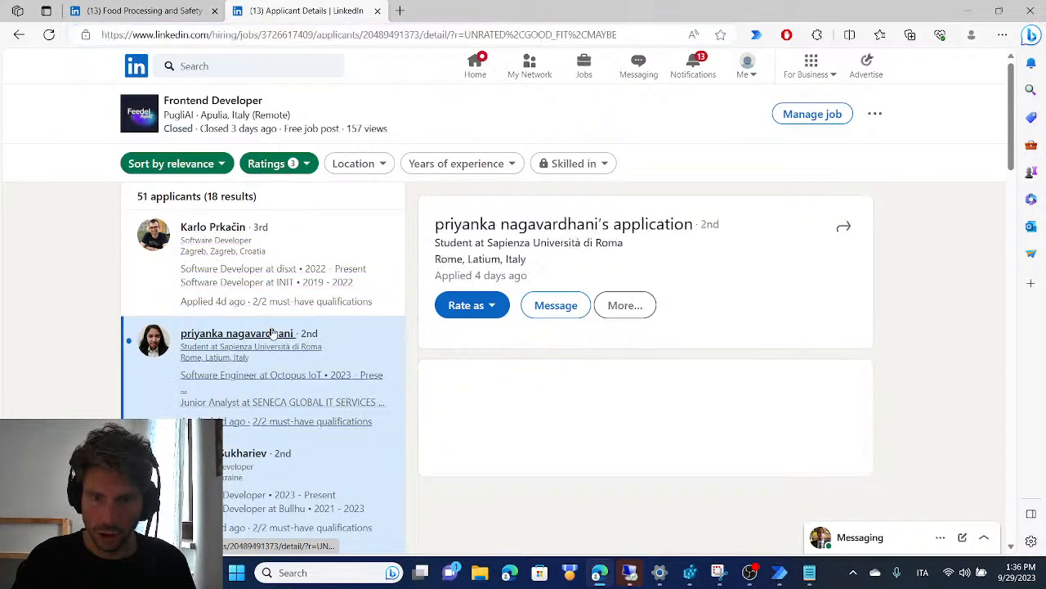
right_click(832, 234)
click(949, 234)
click(832, 234)
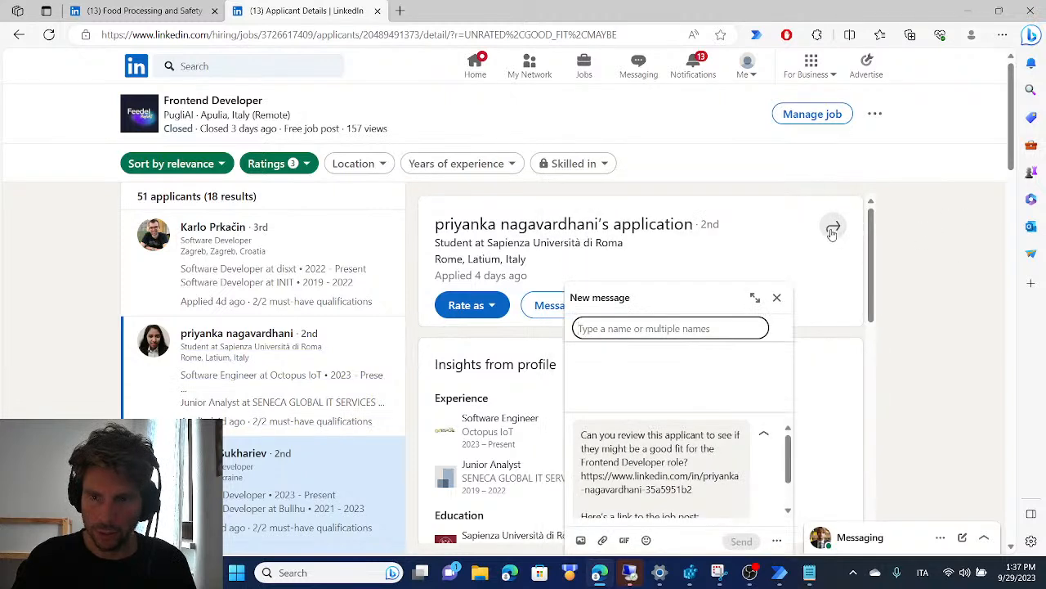
click(776, 297)
Examine several applicants' applications and their additional options for the full profile link and contact details
click(625, 307)
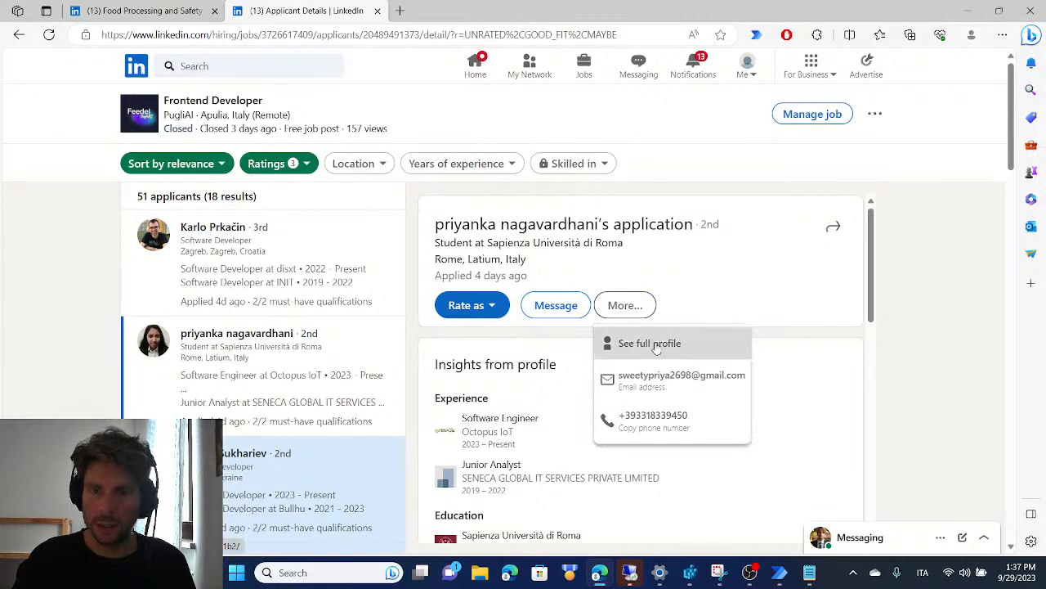
scroll(262, 427, down, 6)
scroll(258, 418, up, 6)
click(343, 235)
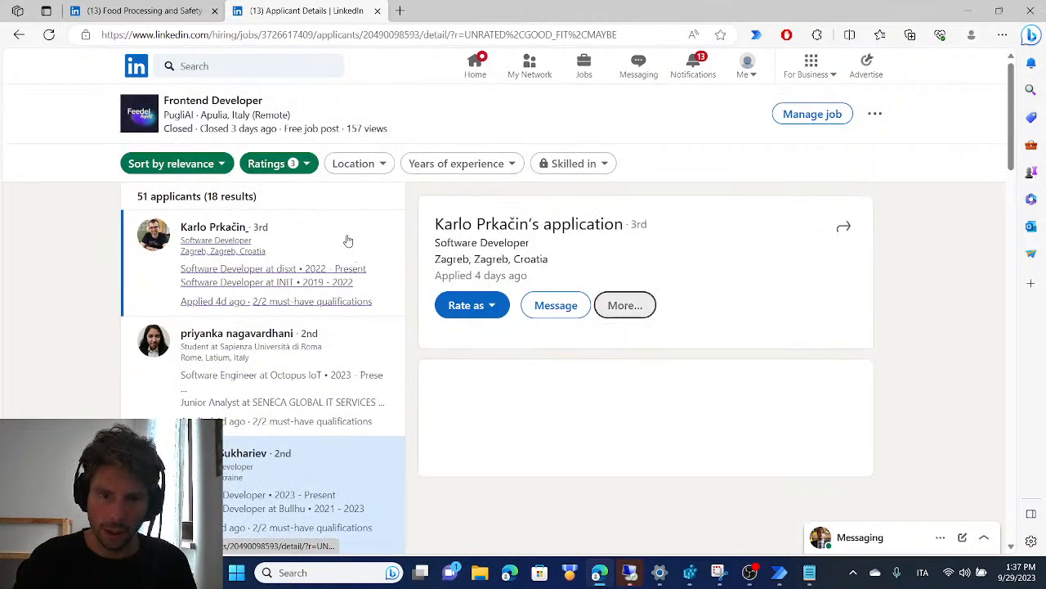
click(366, 315)
scroll(362, 373, down, 4)
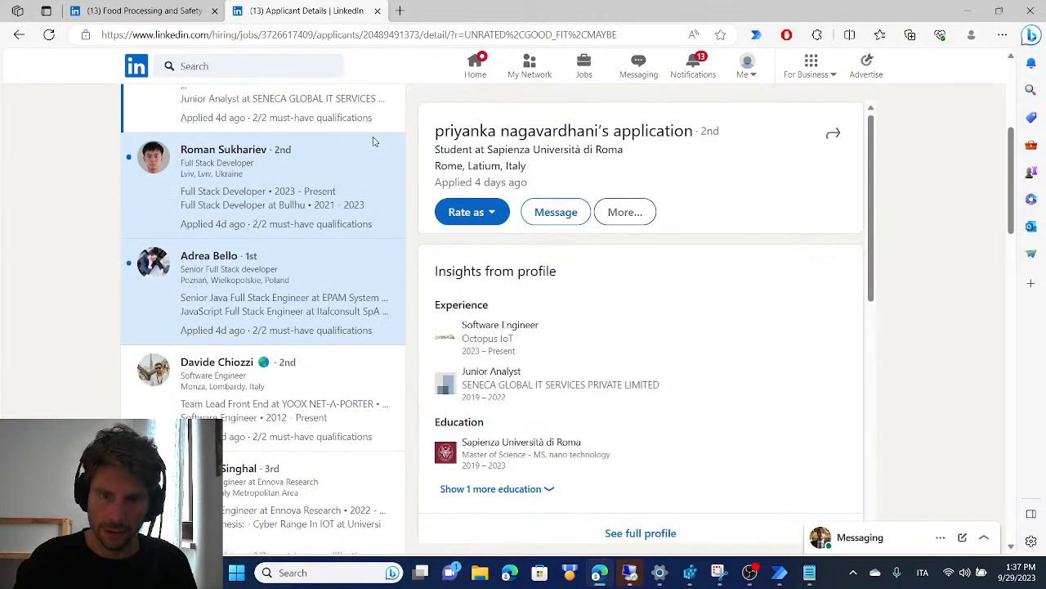
click(372, 159)
click(381, 270)
click(607, 211)
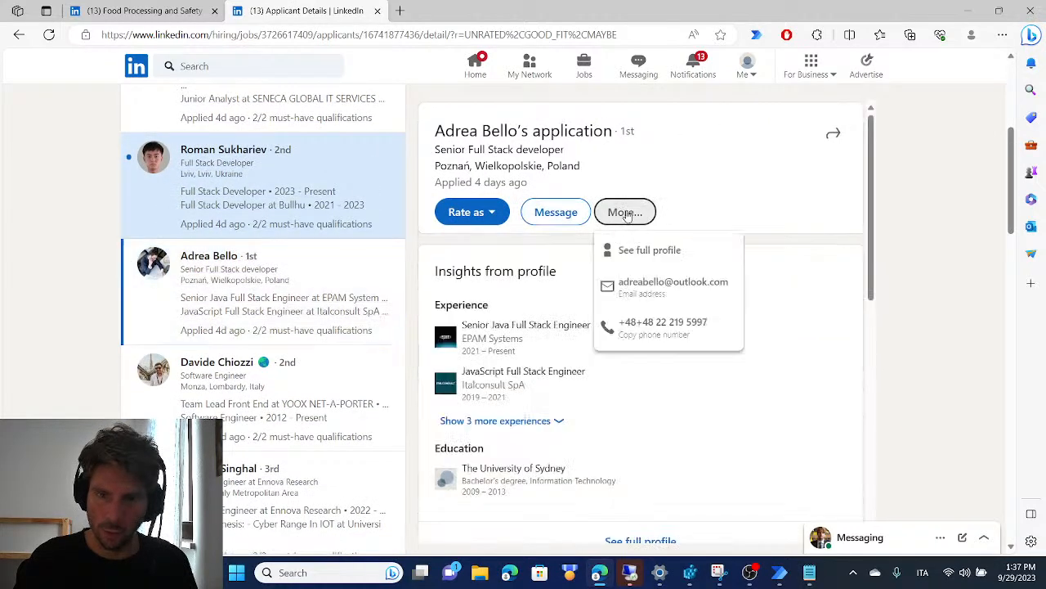
scroll(284, 229, up, 4)
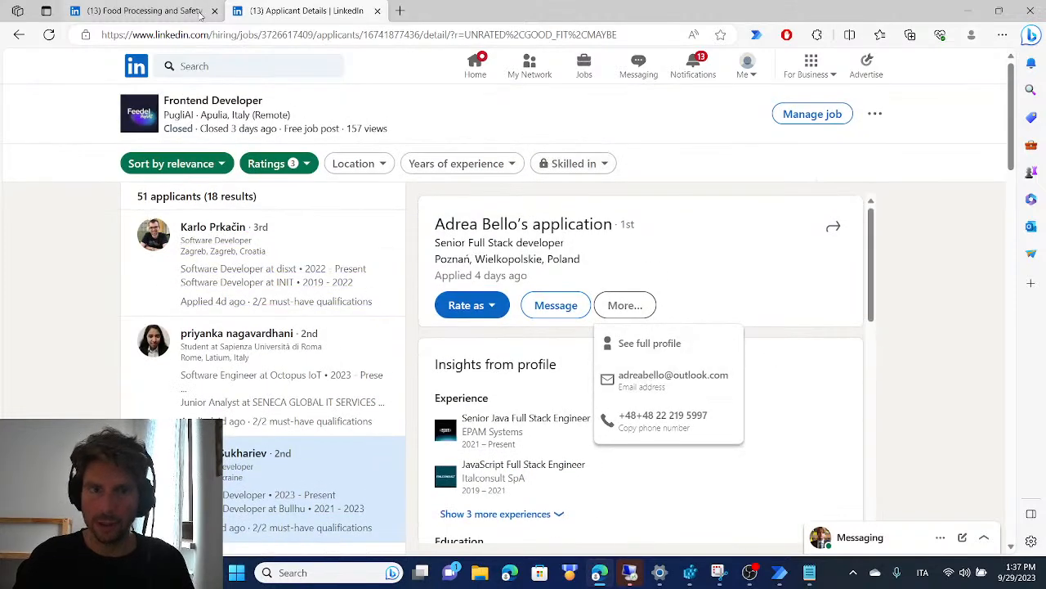
key(alt+Tab)
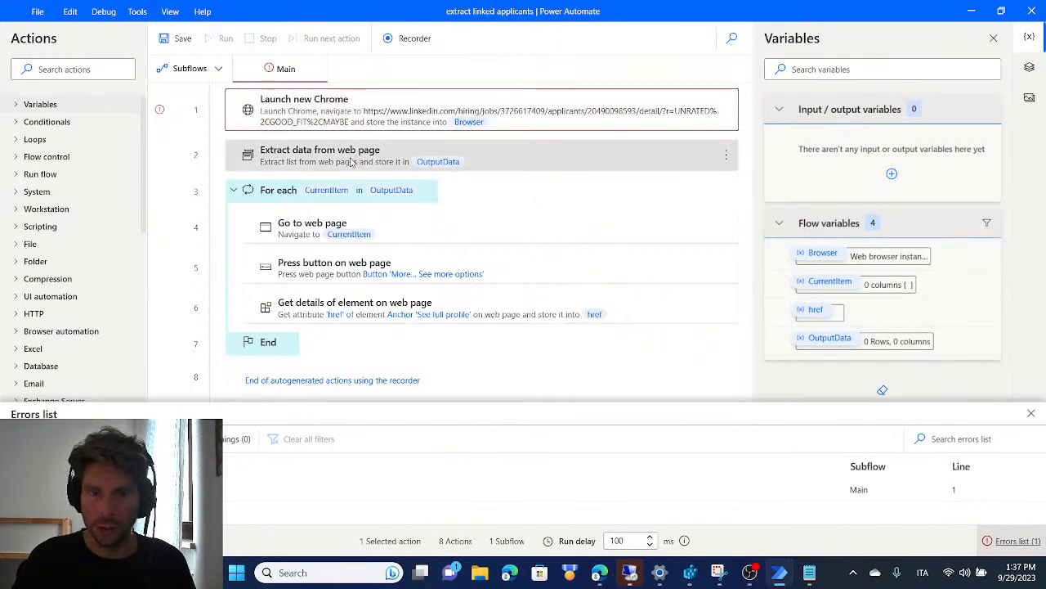
double_click(351, 162)
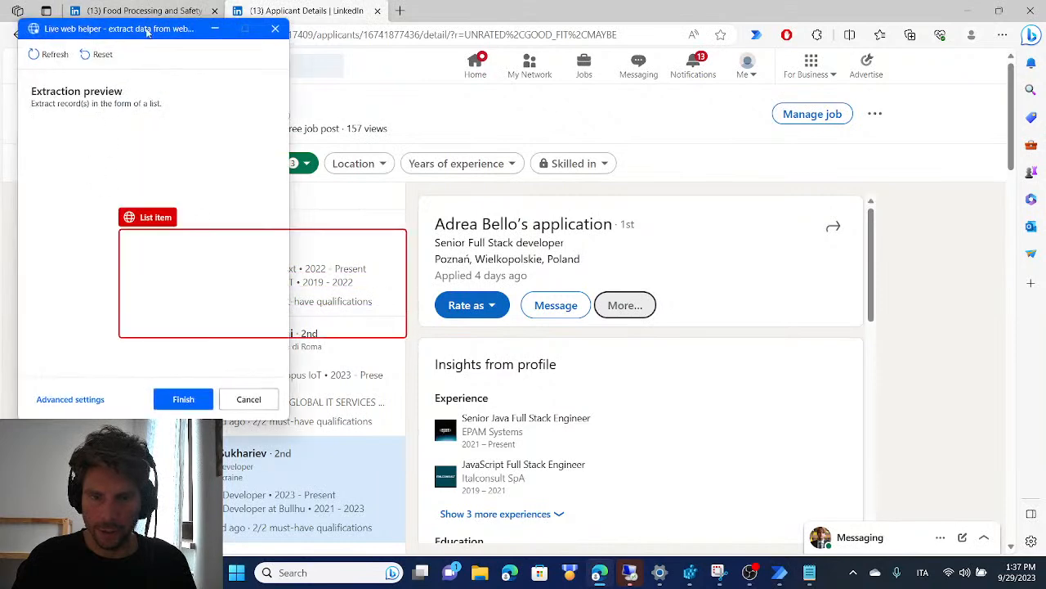
drag(138, 40, 639, 110)
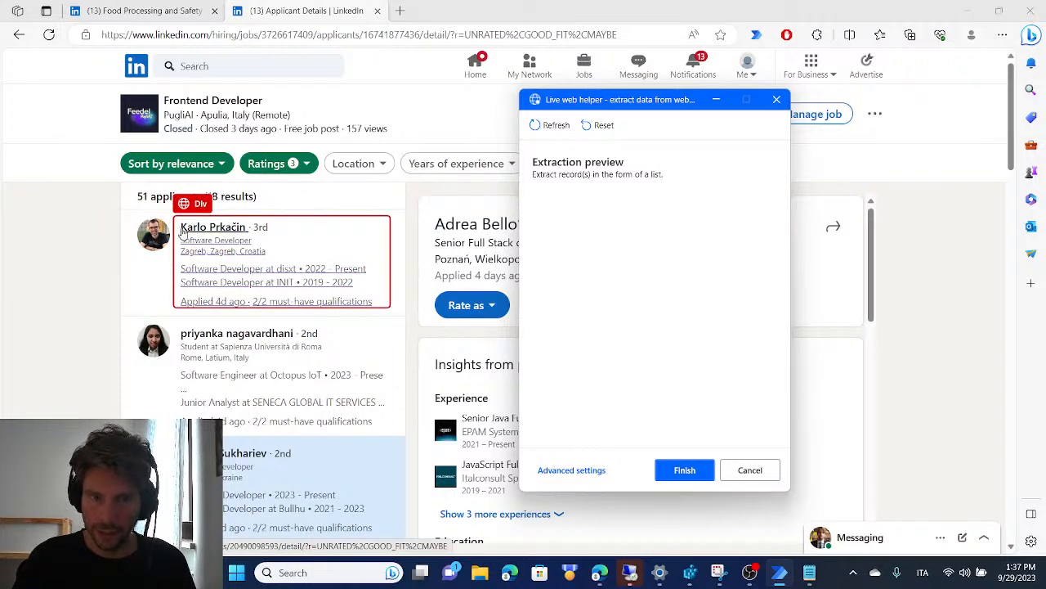
click(777, 99)
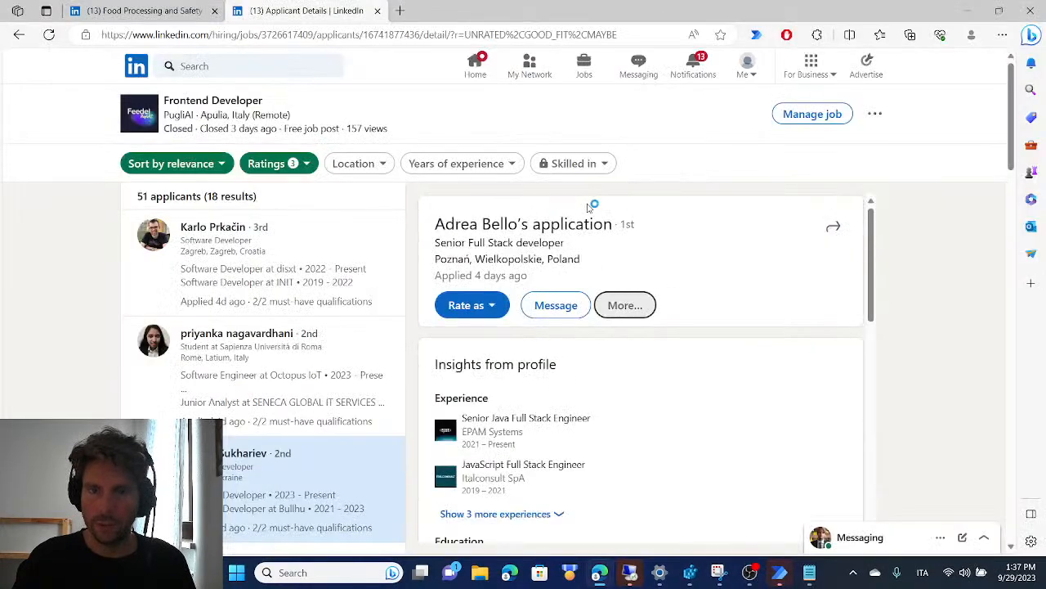
click(820, 466)
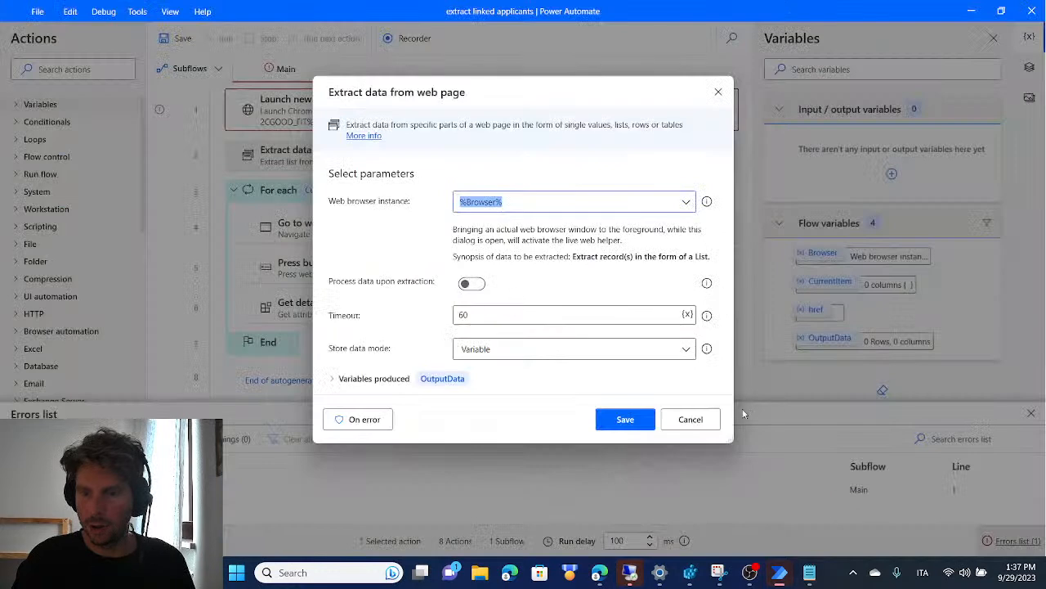
click(707, 421)
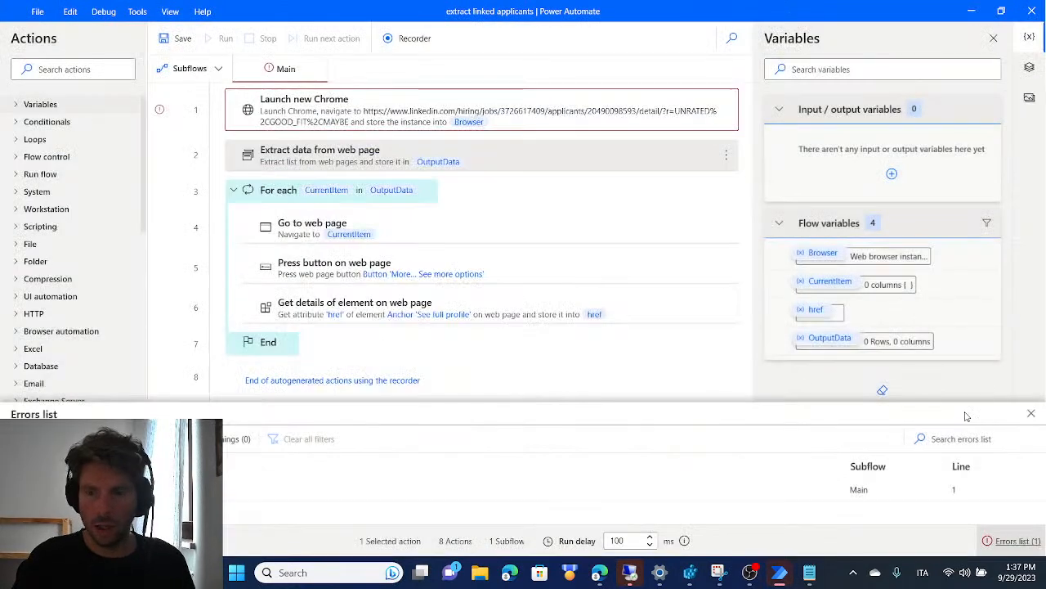
In the Power Automate flow, delete every action after Launch new Chrome, including the data extraction and the For each loop
click(1031, 414)
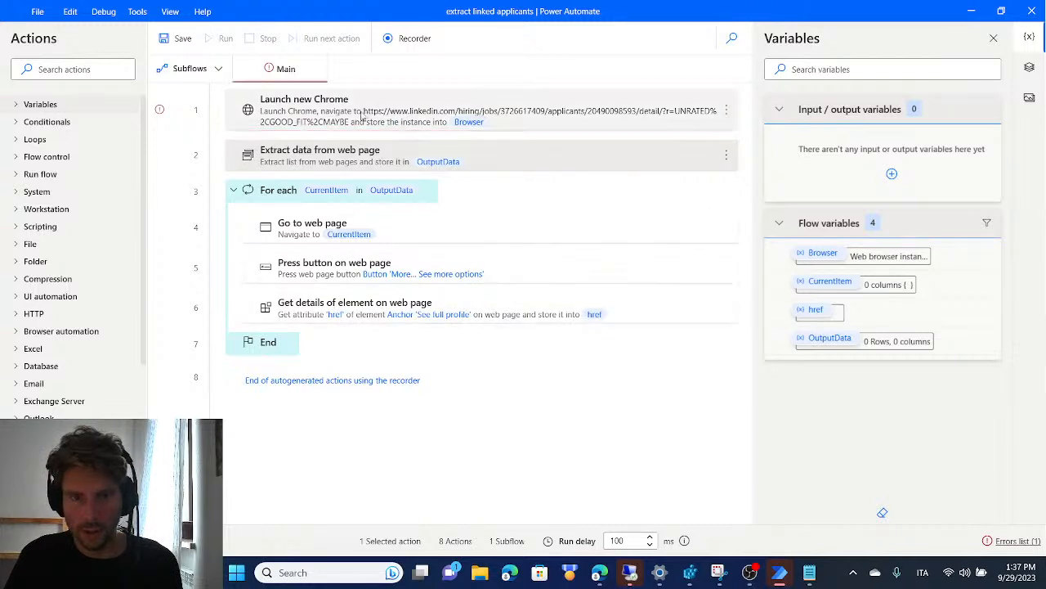
key(Delete)
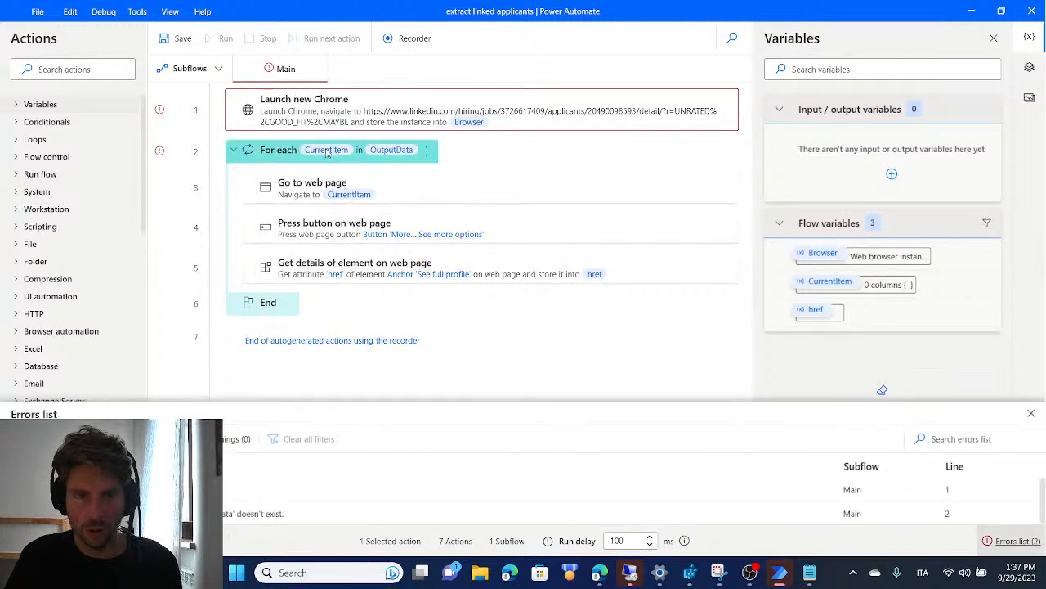
key(Delete)
key(Delete)
key(Delete)
key(Delete)
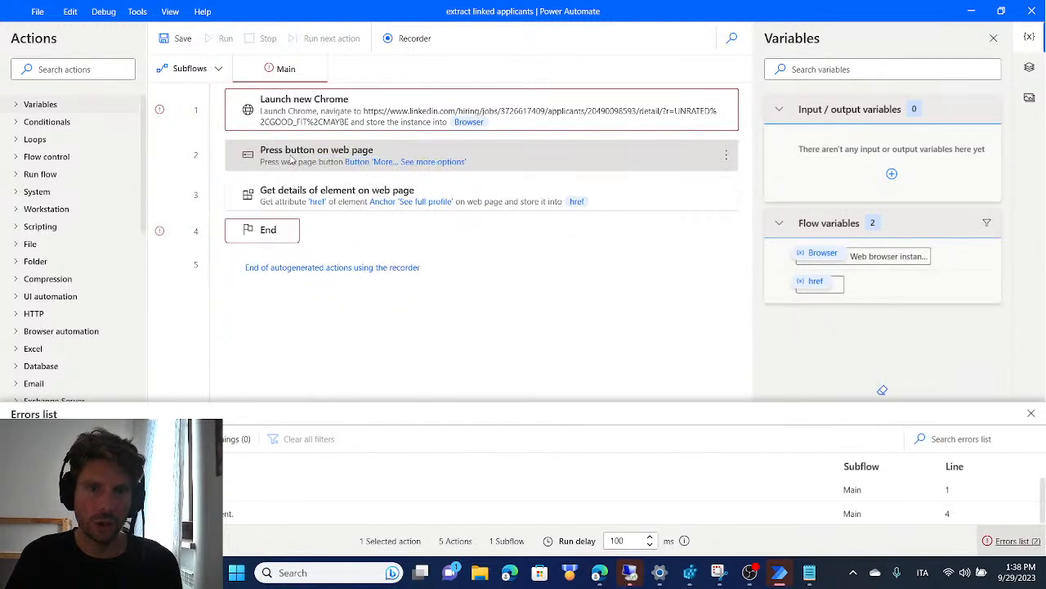
key(Delete)
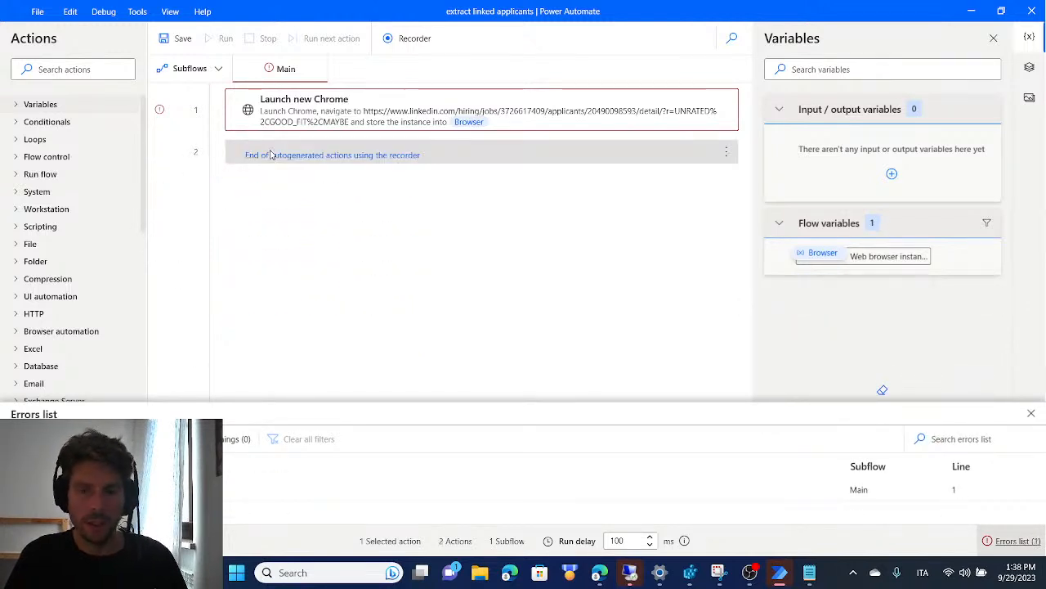
key(Delete)
Switch to the LinkedIn applicants page and examine the first two applicants' applications and the rest of the applicant list
key(alt+Tab)
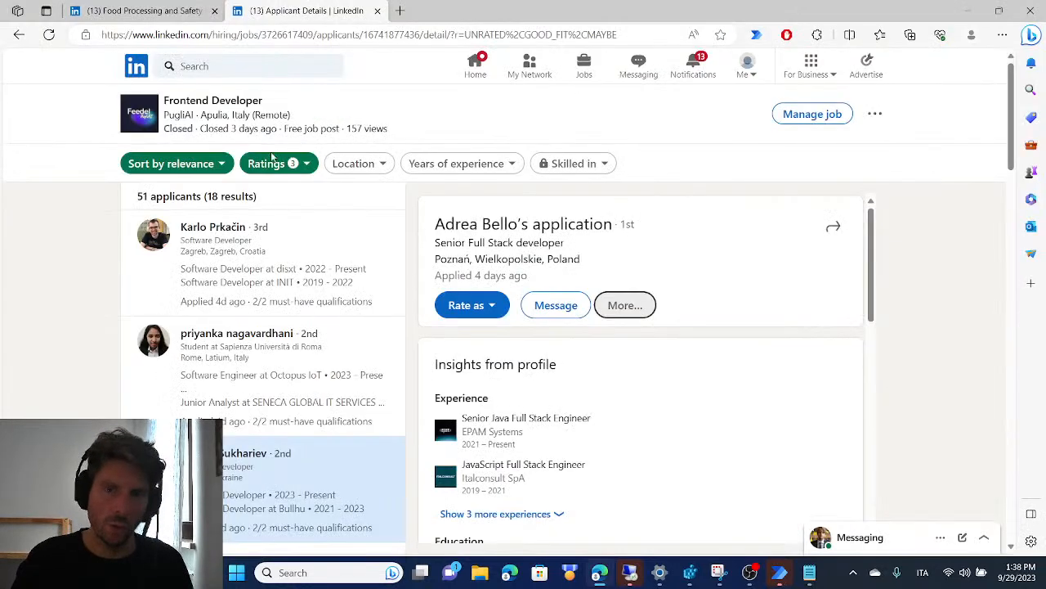
click(357, 238)
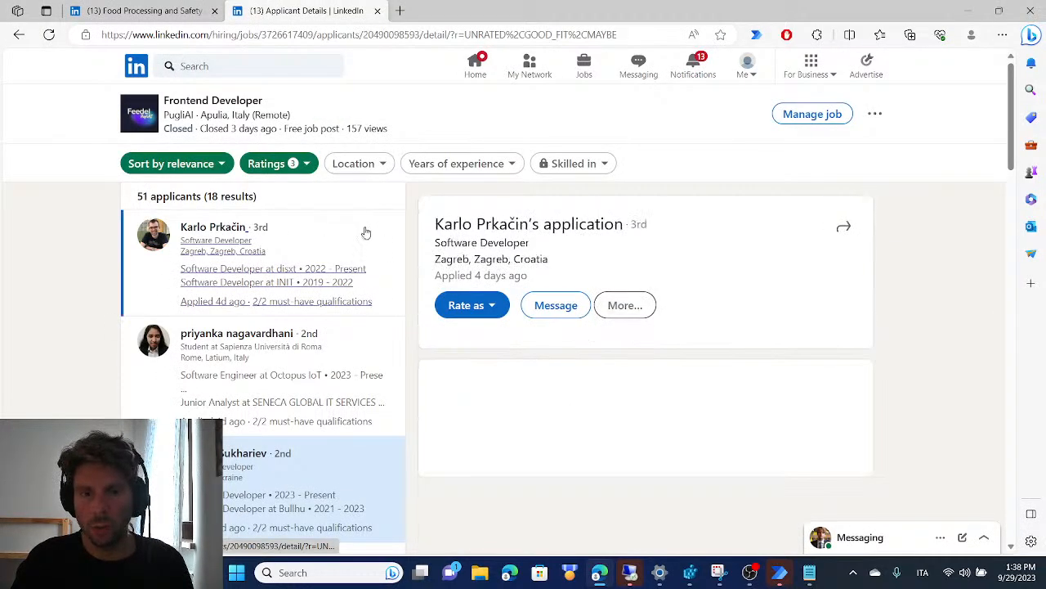
click(378, 354)
scroll(458, 288, down, 2)
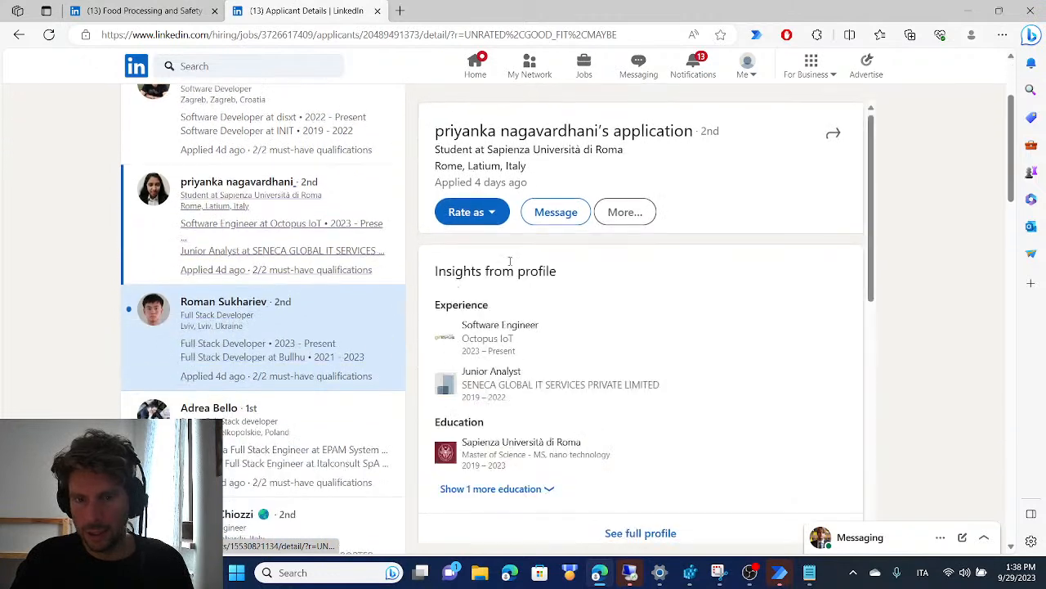
scroll(491, 229, up, 2)
click(359, 236)
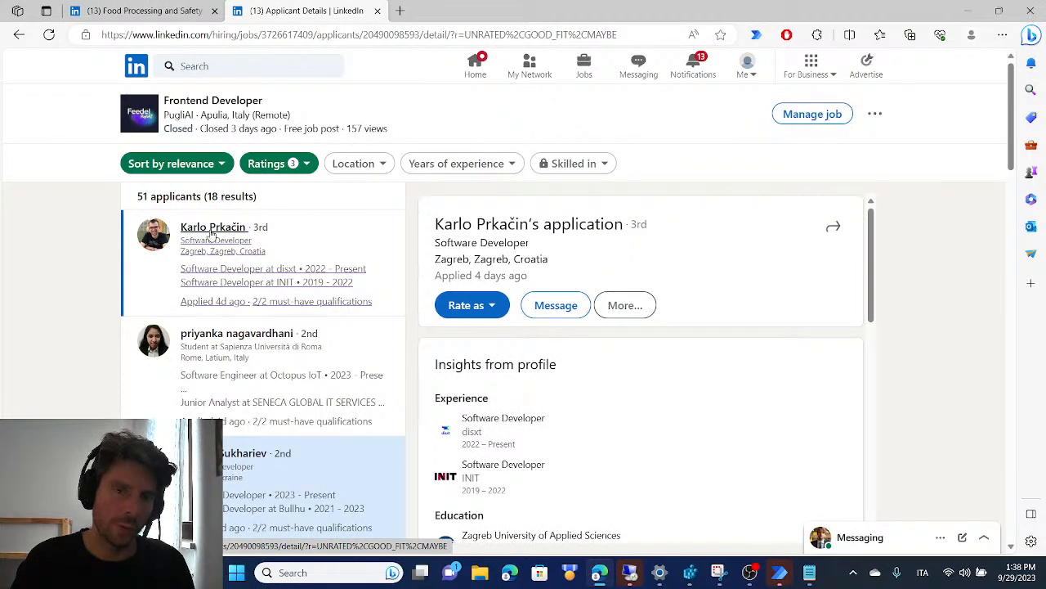
scroll(246, 327, down, 15)
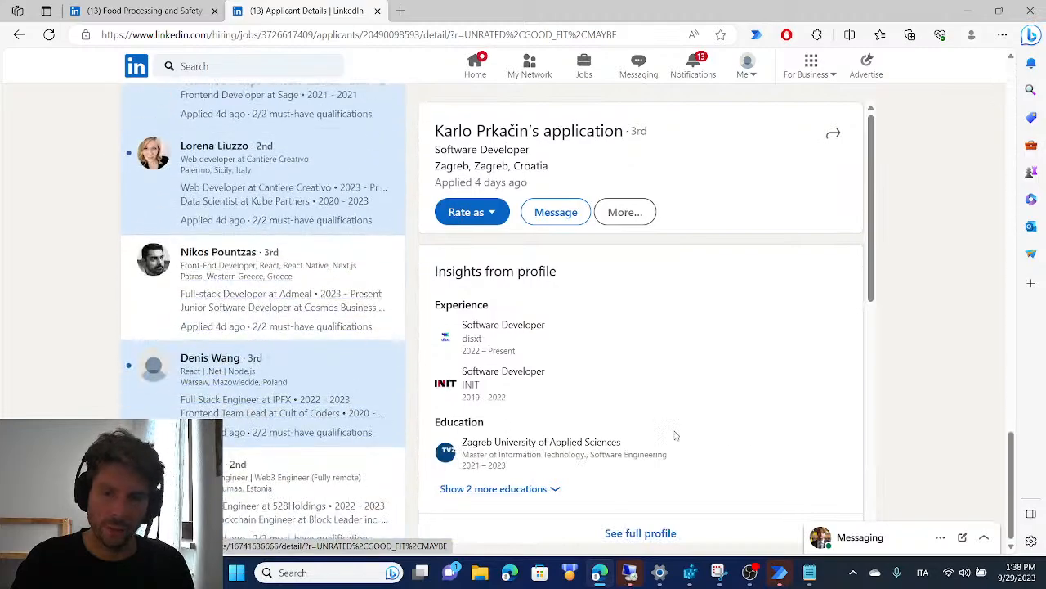
scroll(221, 408, up, 1)
scroll(220, 408, up, 10)
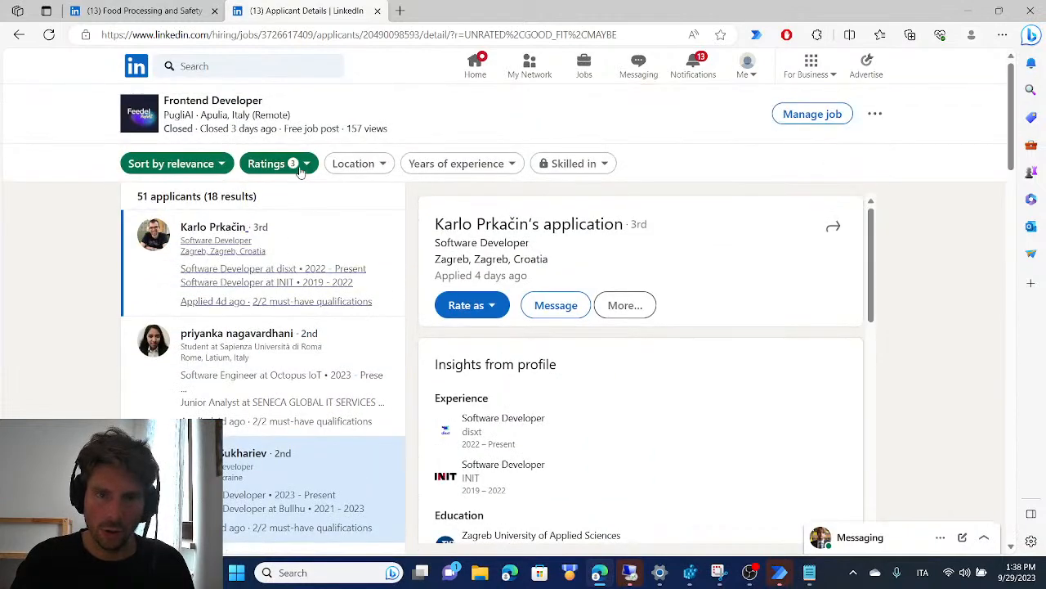
Add the Not a fit rating to the Ratings filter and show the filtered applicants
click(301, 165)
click(258, 292)
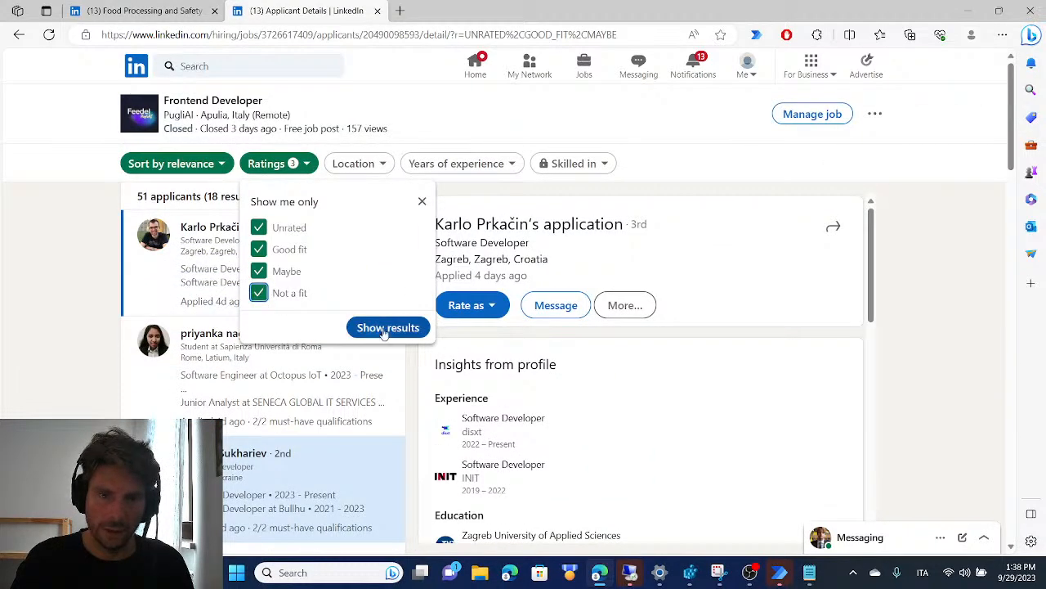
click(388, 327)
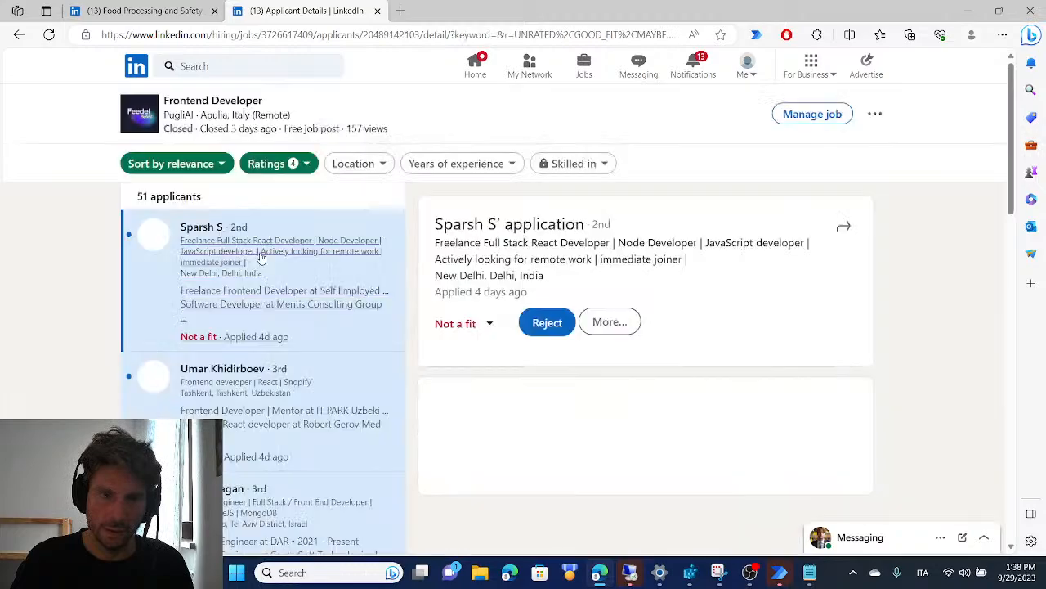
Go to page 2 of the applicant list and examine the rating and start parameters in the page address
scroll(258, 262, down, 15)
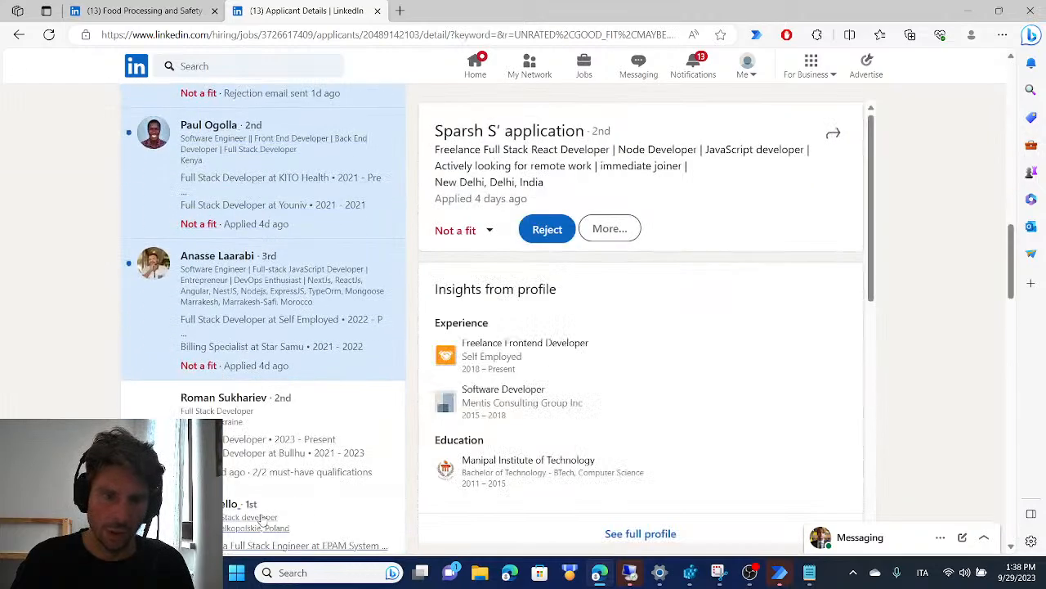
scroll(237, 365, down, 8)
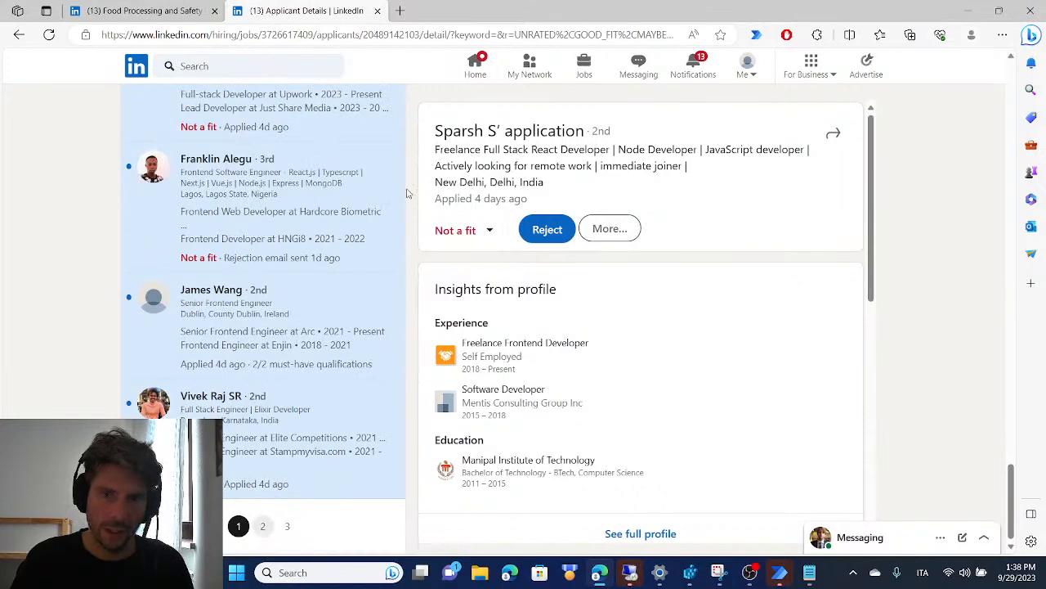
click(263, 526)
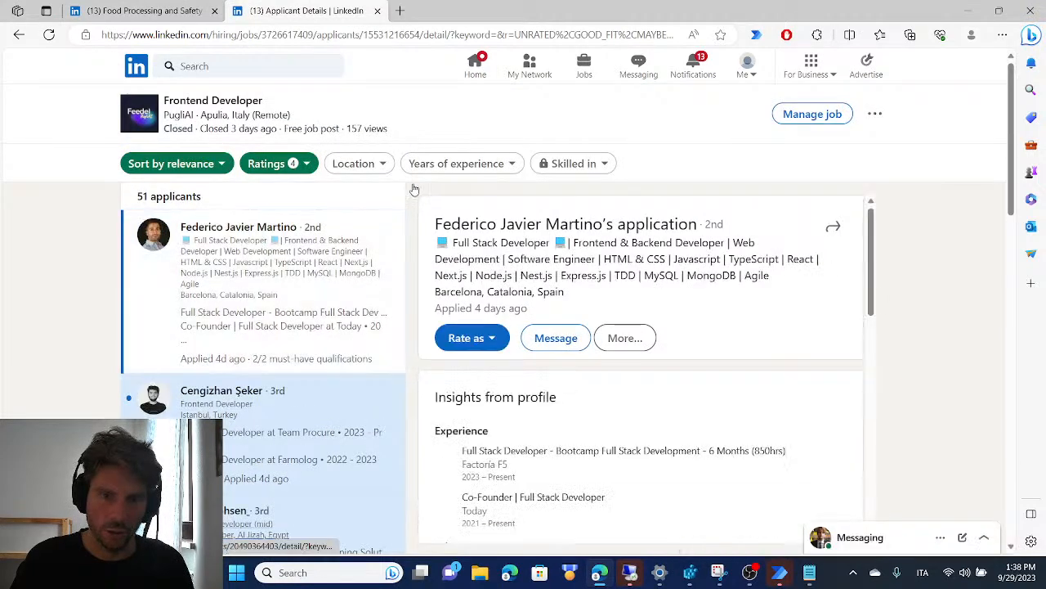
scroll(381, 187, down, 15)
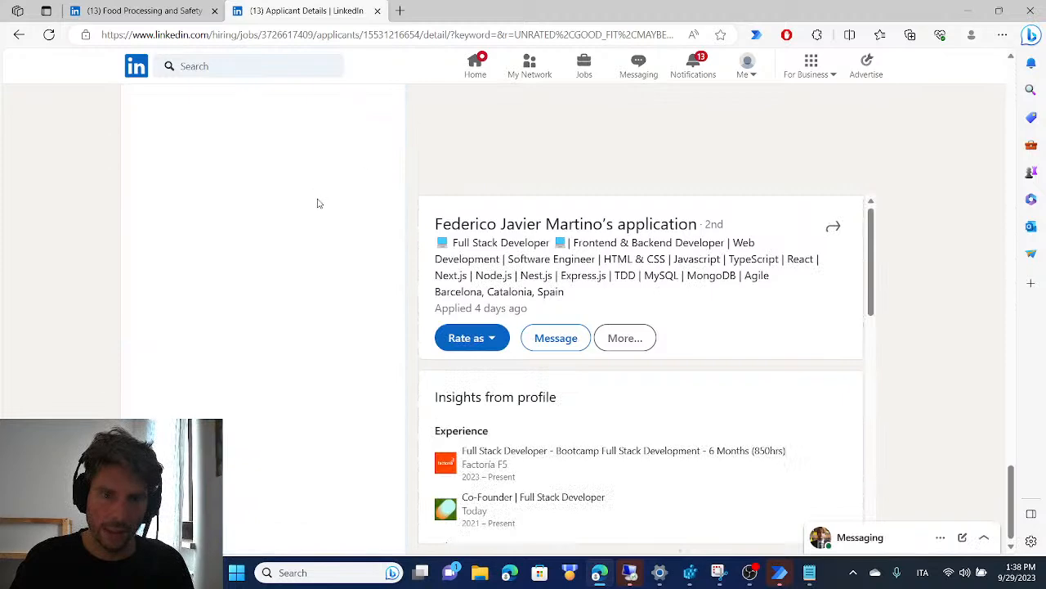
click(466, 34)
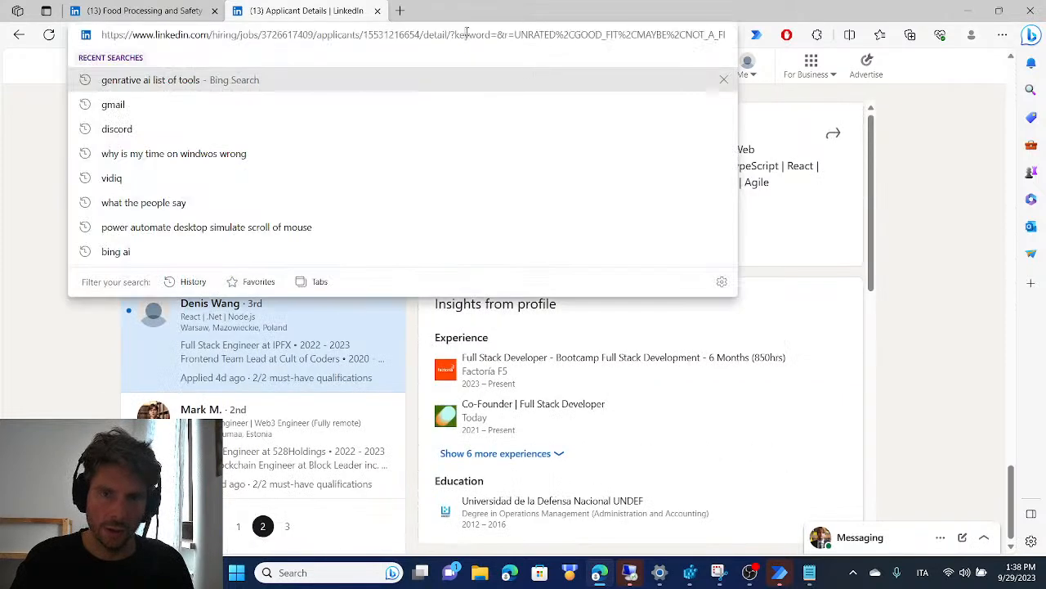
drag(544, 29, 808, 29)
click(677, 35)
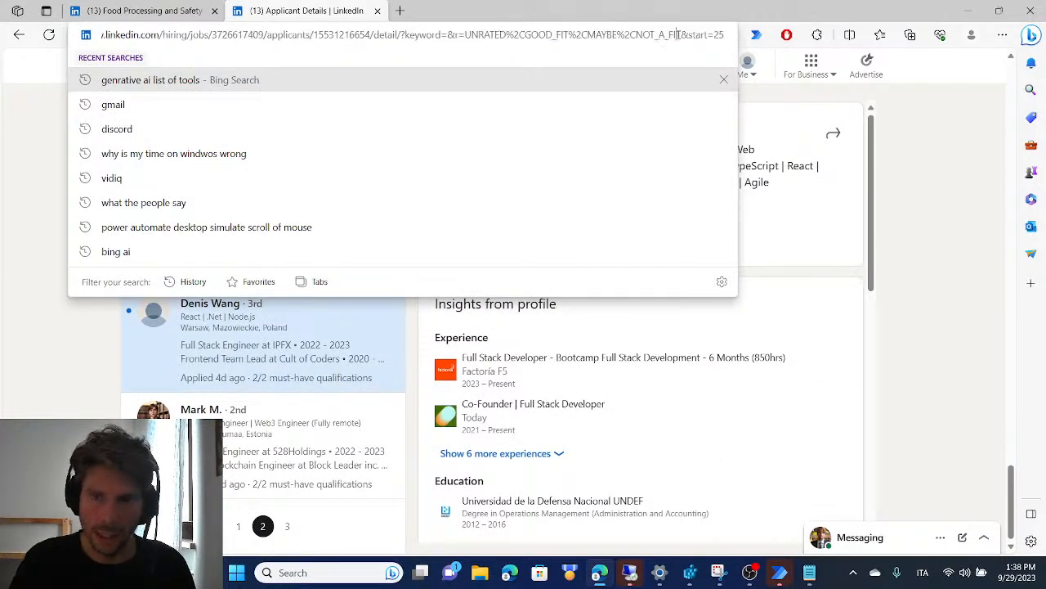
drag(665, 34, 851, 32)
click(736, 36)
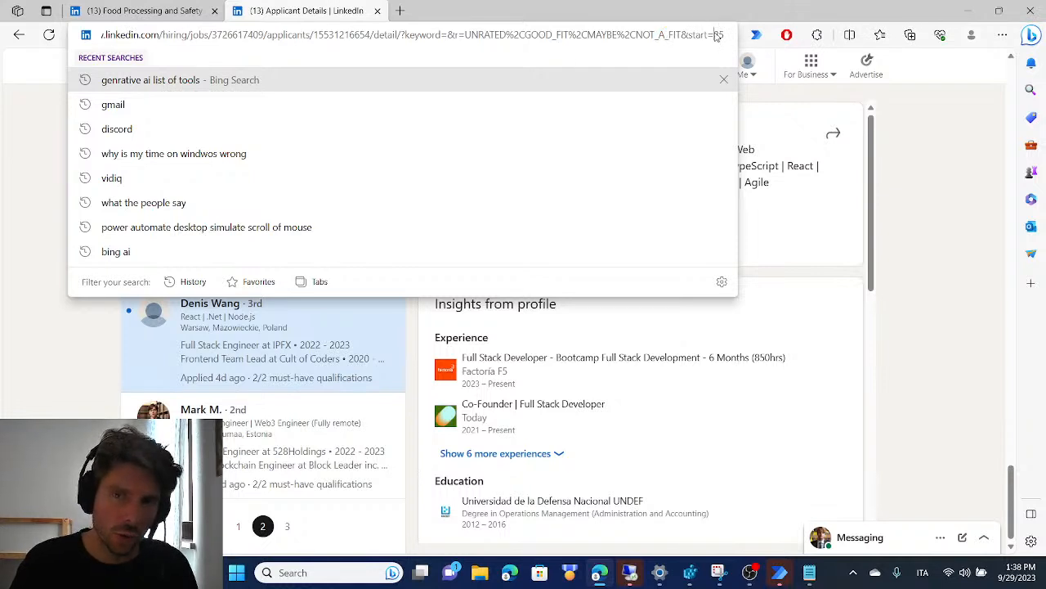
Go to page 3 of the applicant list and examine the start parameter in its address
click(293, 530)
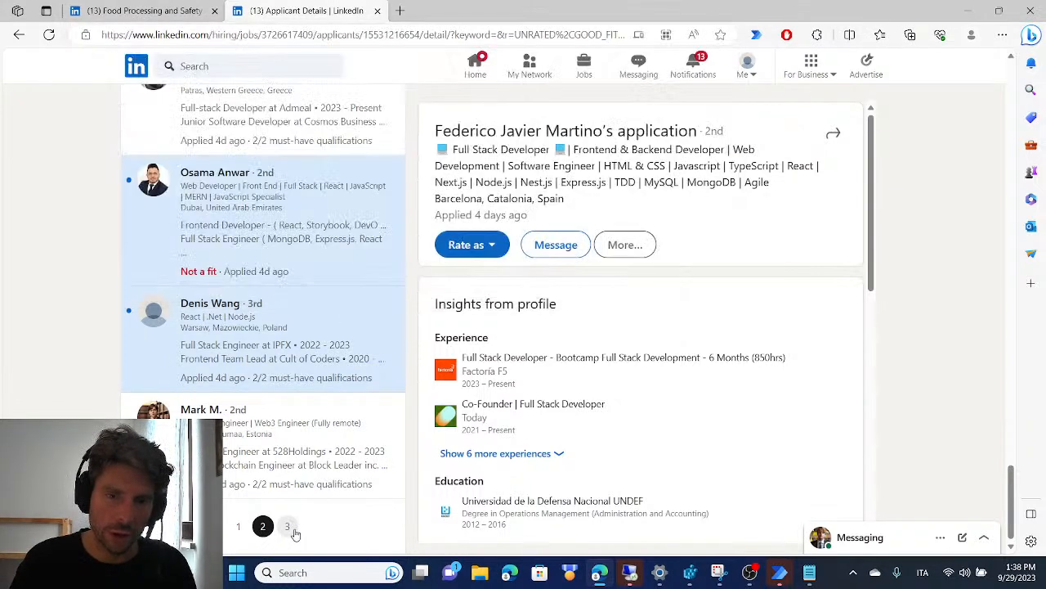
click(500, 33)
click(503, 34)
drag(504, 34, 822, 35)
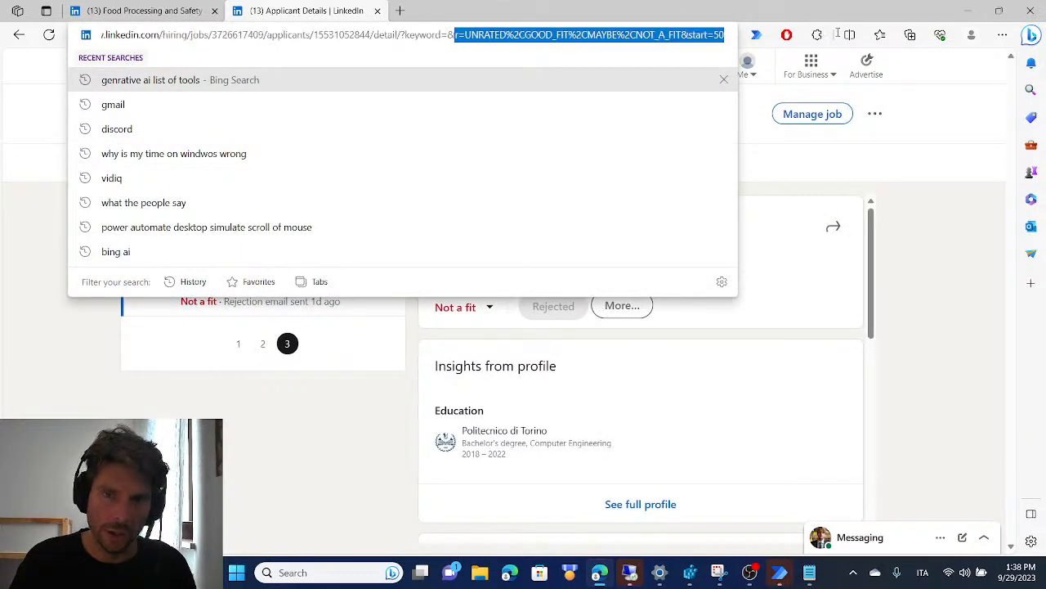
click(709, 35)
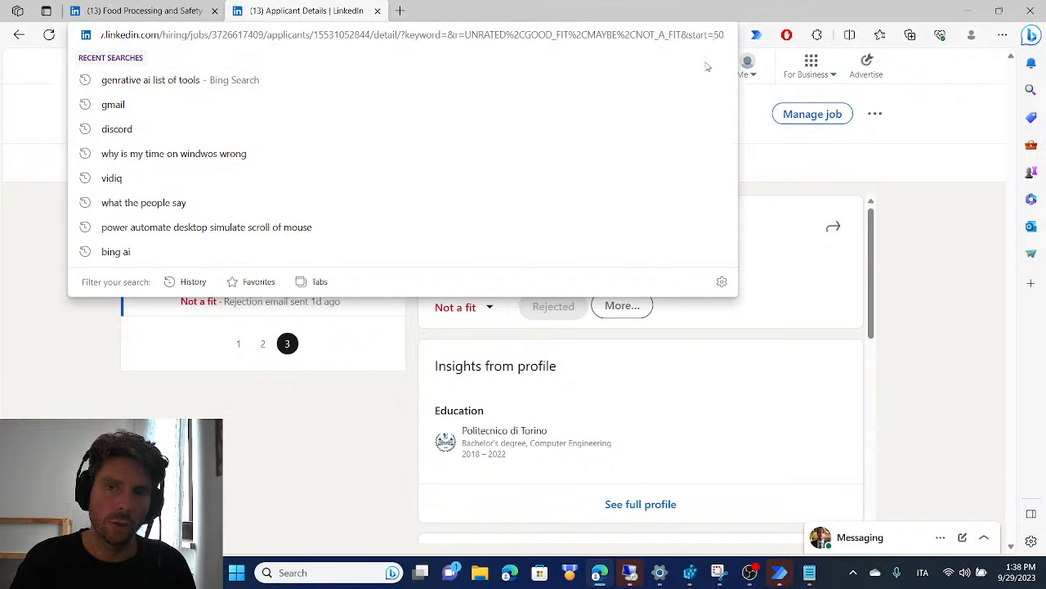
Return to page 1 of the applicant list and examine its address parameters and the listed applicants
click(243, 350)
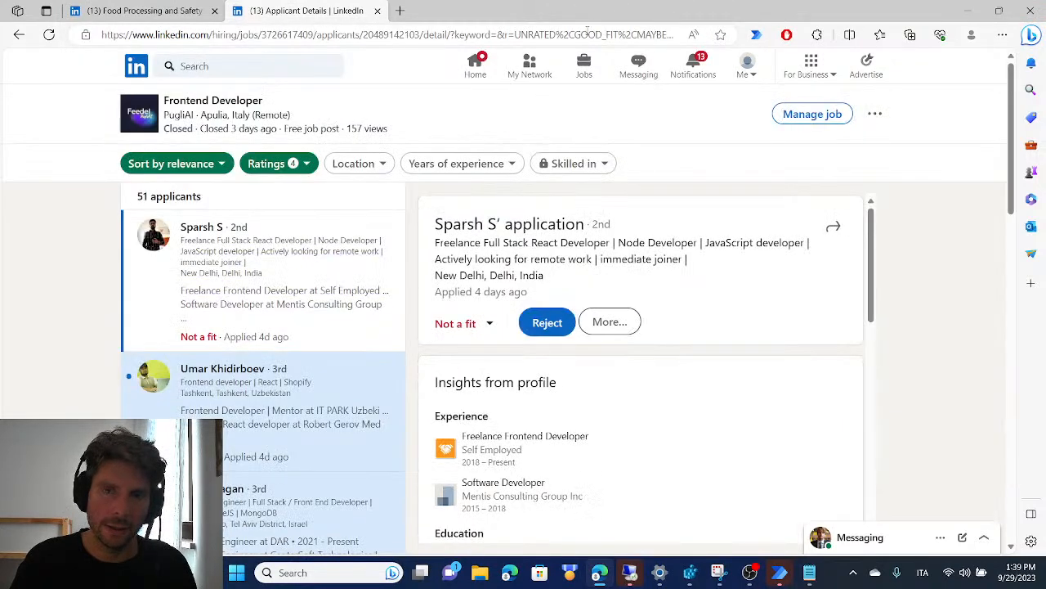
drag(556, 34, 883, 33)
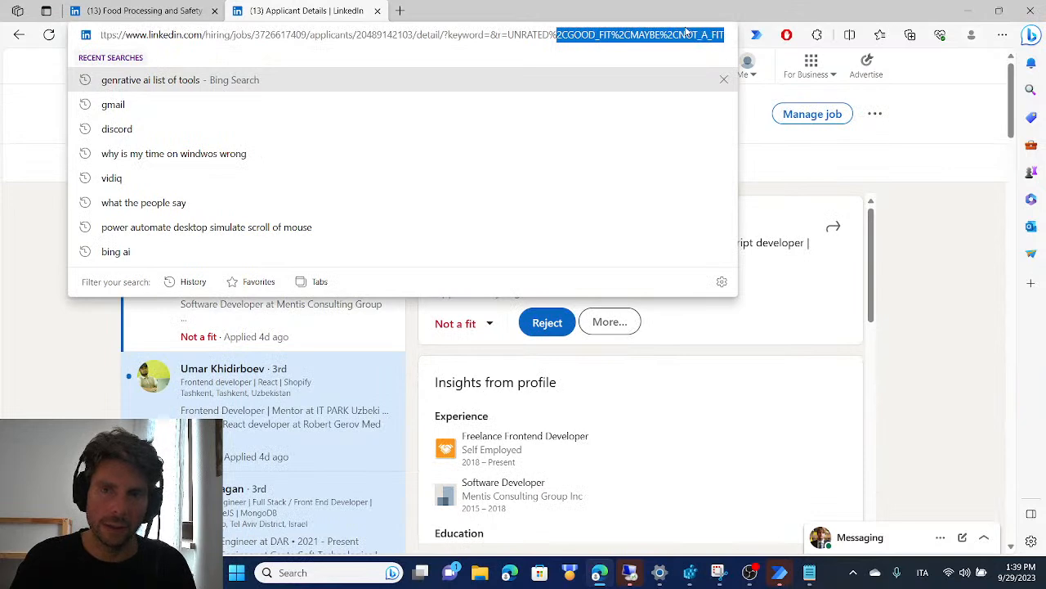
scroll(274, 490, down, 3)
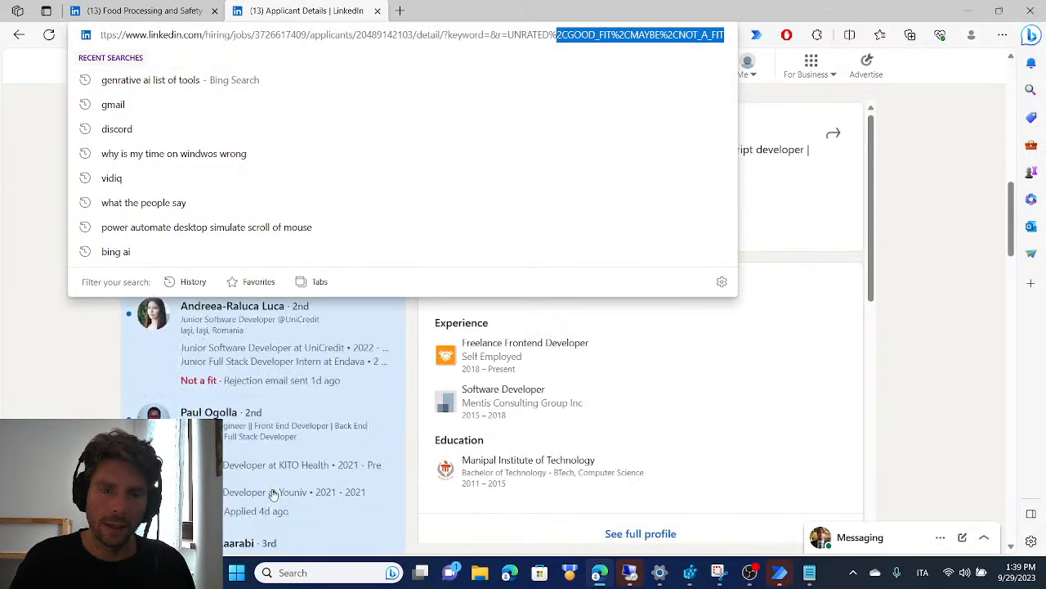
scroll(275, 490, down, 3)
click(902, 163)
scroll(274, 164, up, 15)
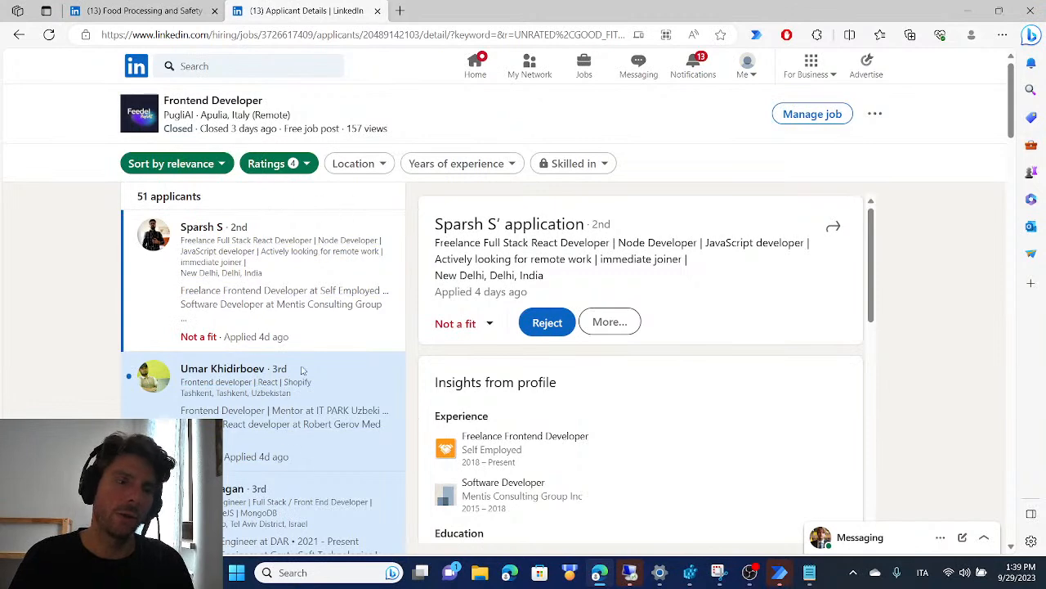
Switch to Power Automate, open the Recorder, and move its window clear of the applicant list
key(alt+Tab)
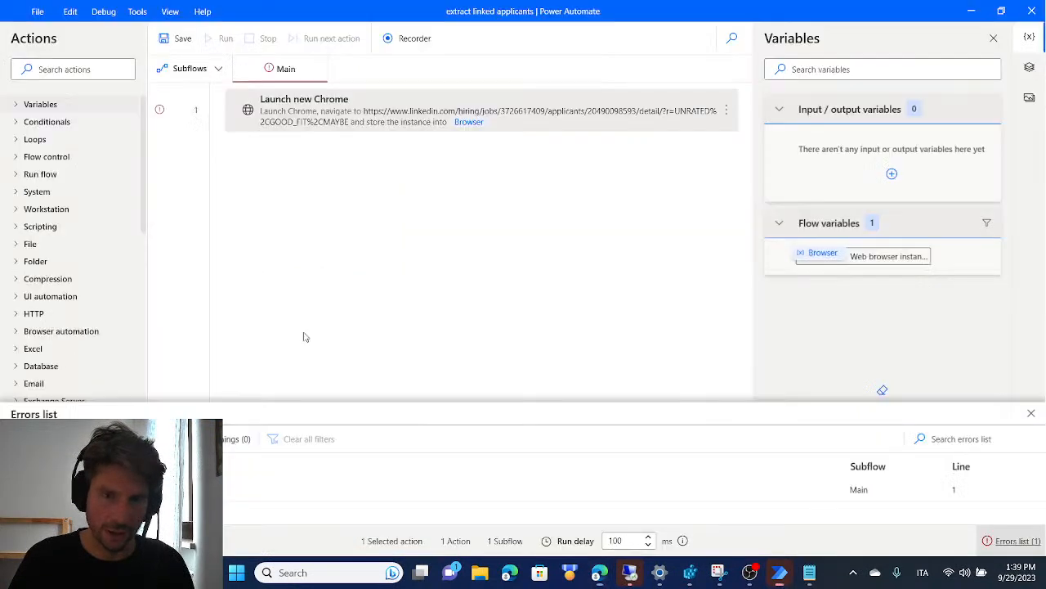
click(418, 38)
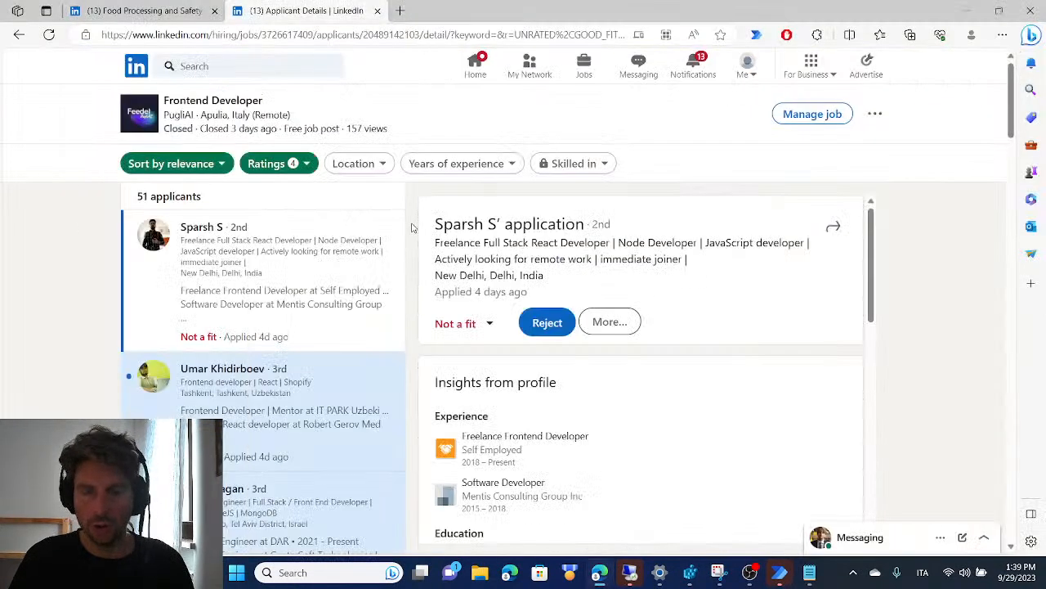
drag(196, 83, 672, 115)
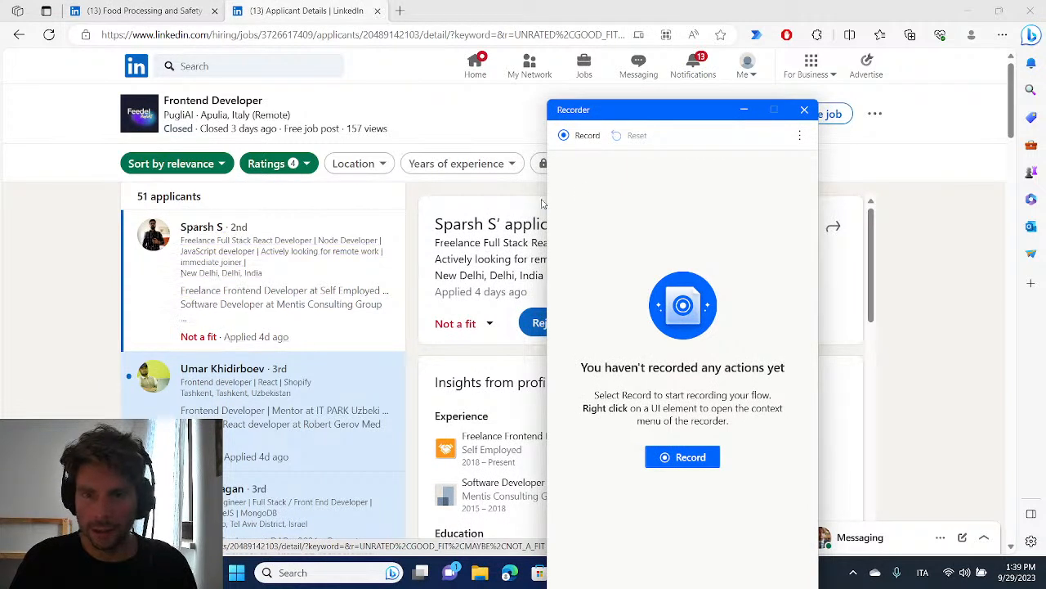
Start recording and check the value-extraction options for the first applicant's name, dismissing them without extracting anything
click(685, 456)
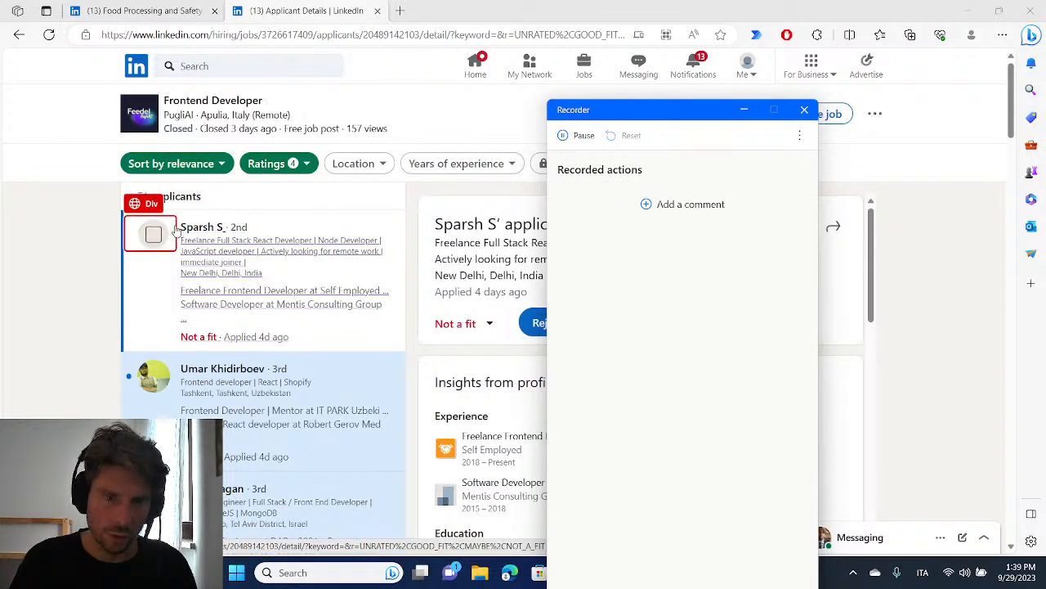
click(217, 226)
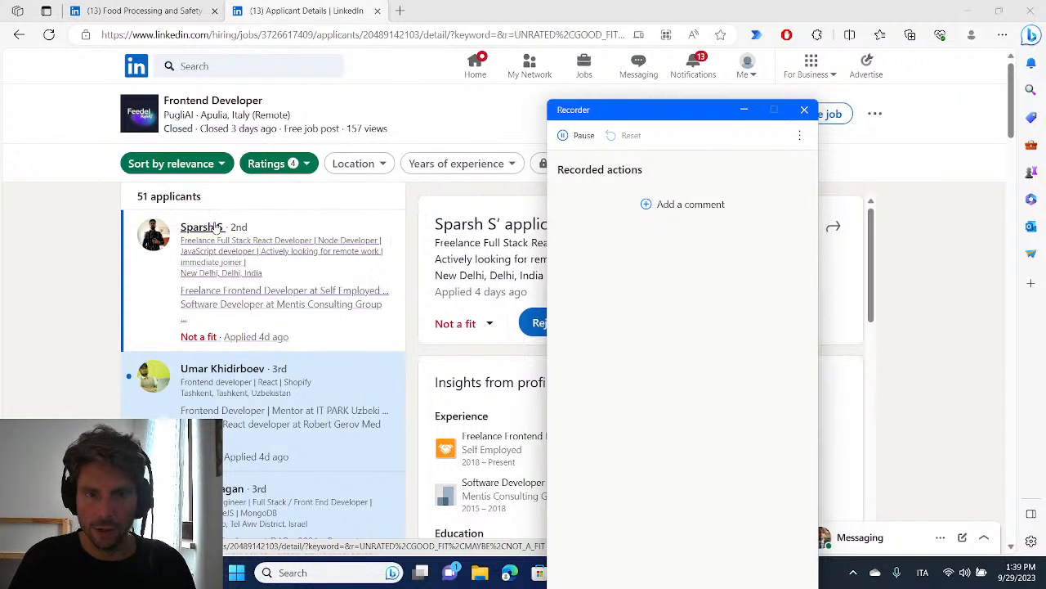
right_click(217, 227)
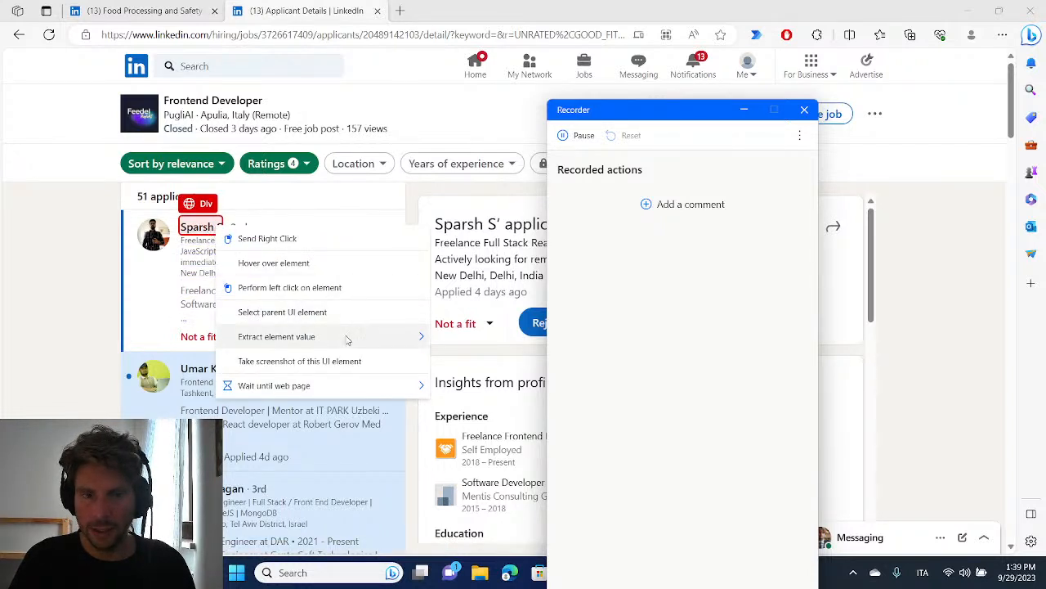
mouse_move(347, 339)
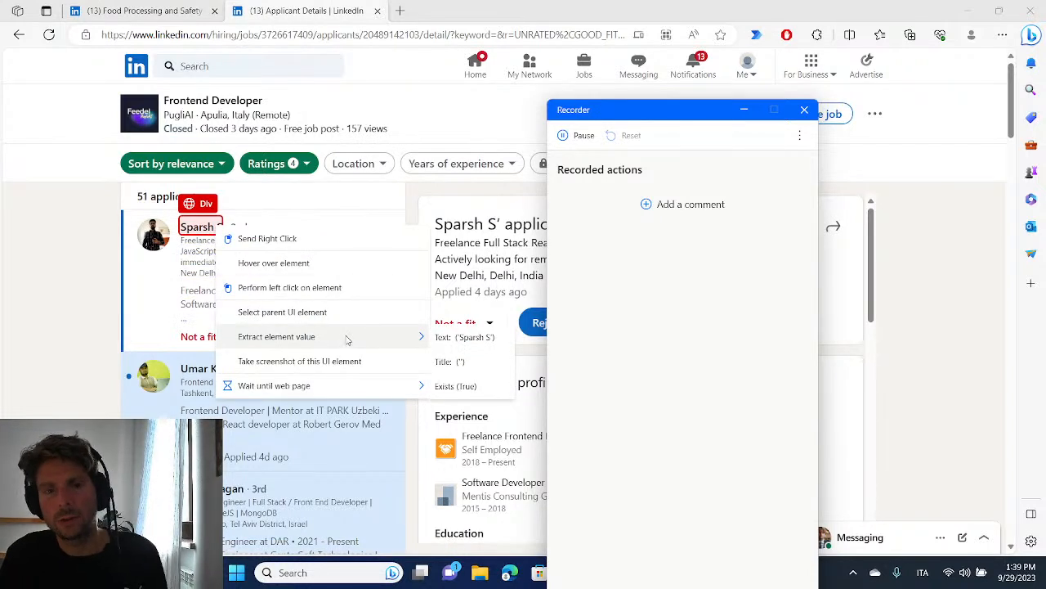
click(71, 244)
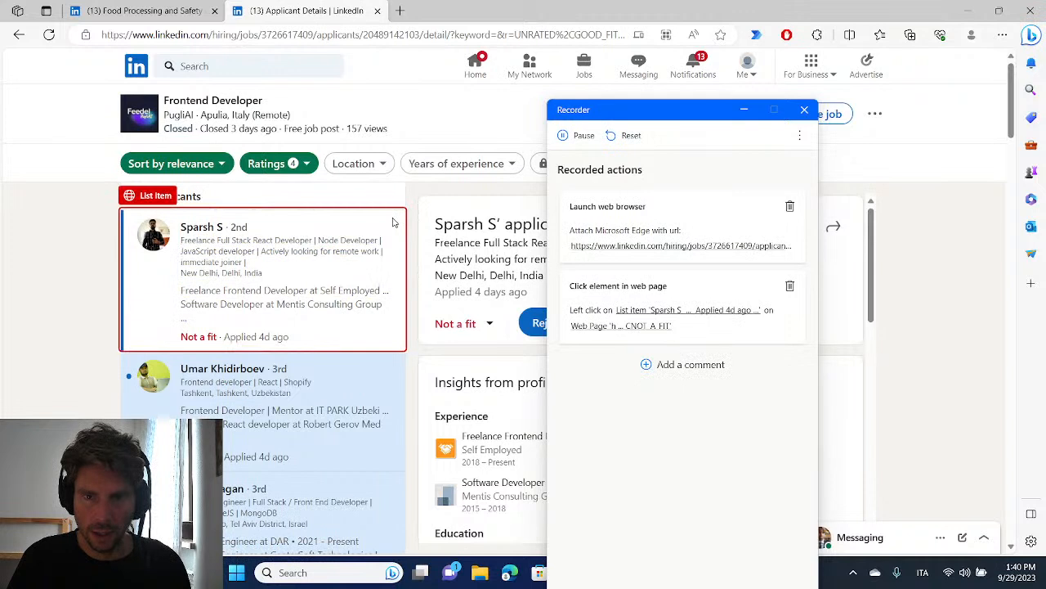
Try to record selecting the second and third applicants' list items and the first applicant's name, and reset the recorder
click(395, 369)
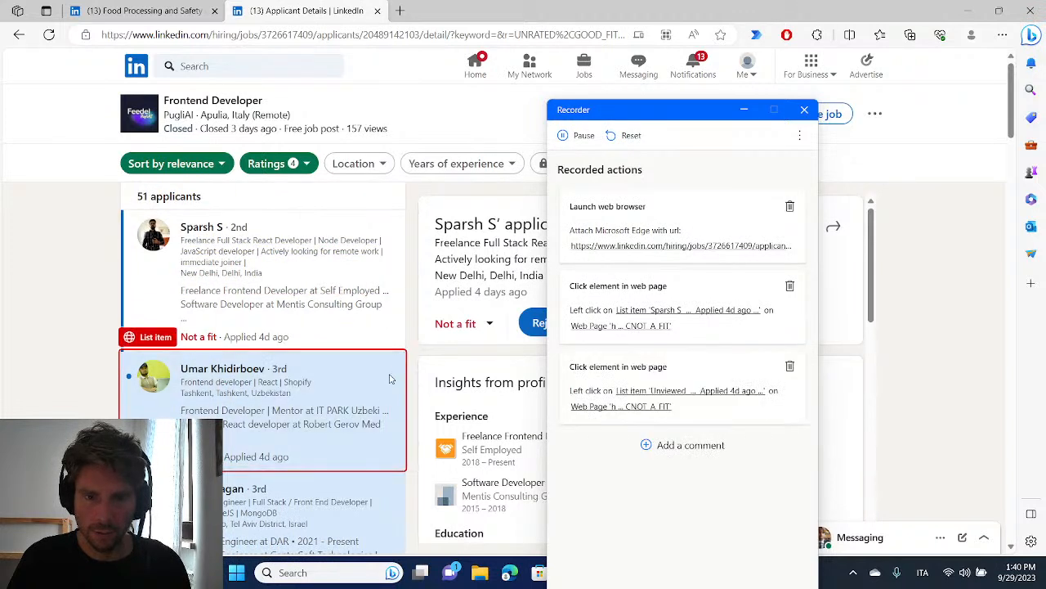
click(391, 494)
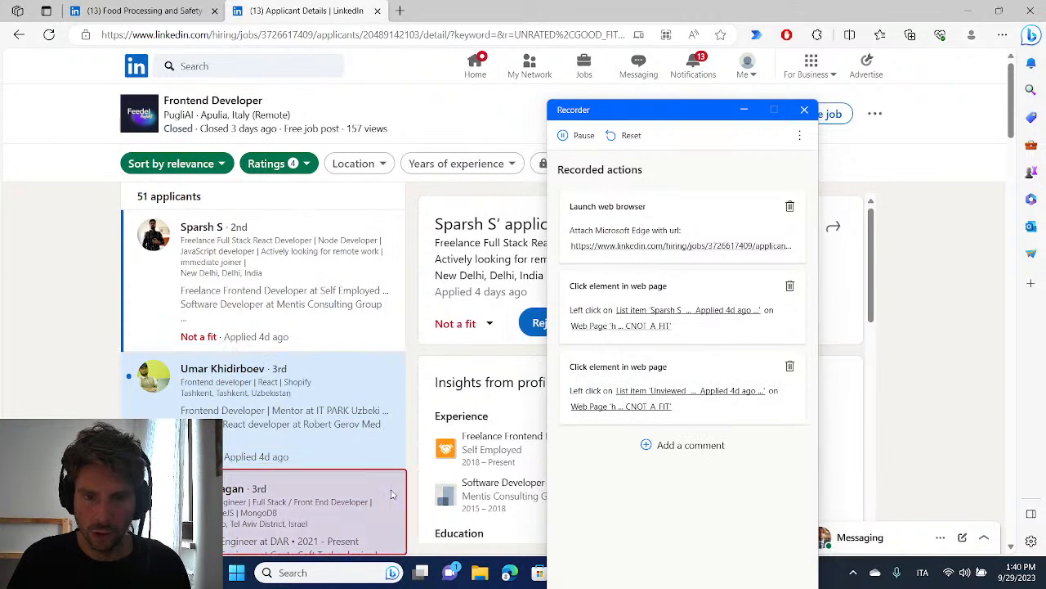
click(211, 229)
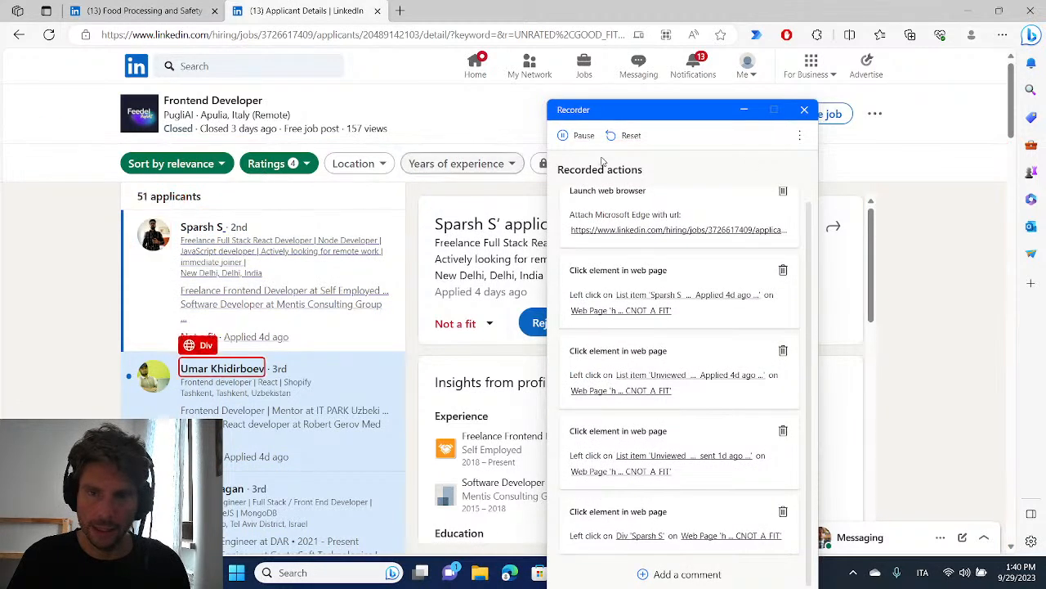
click(631, 134)
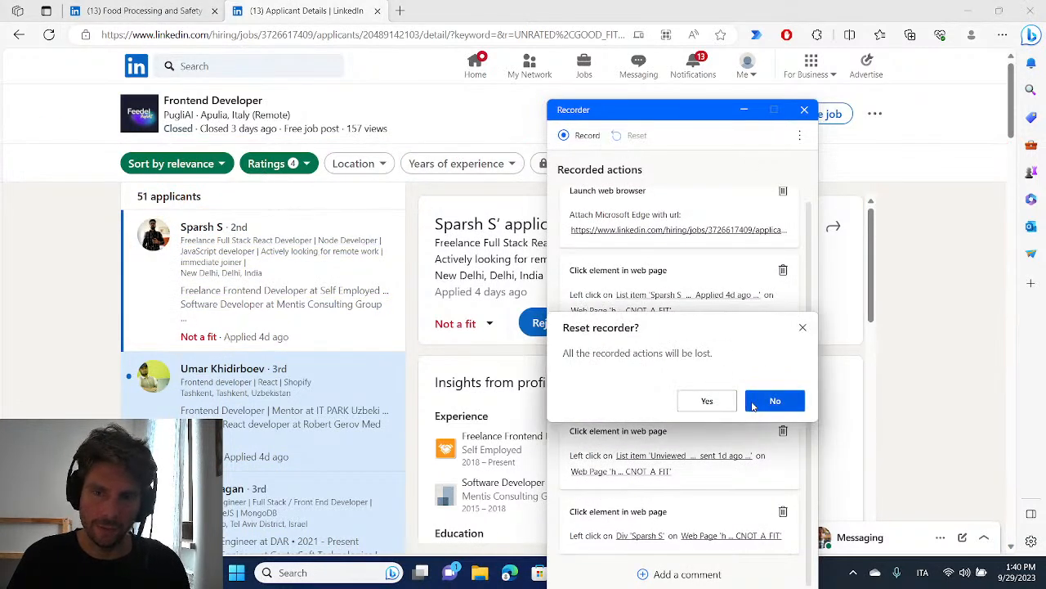
click(708, 399)
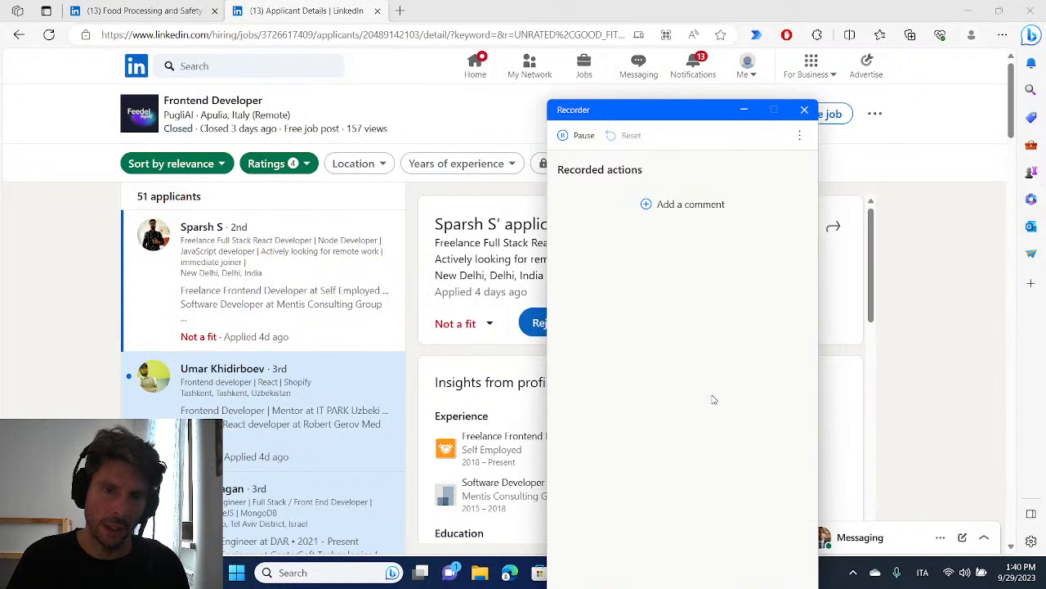
Record opening the first four applicants one after another through their names in the applicant list
click(211, 231)
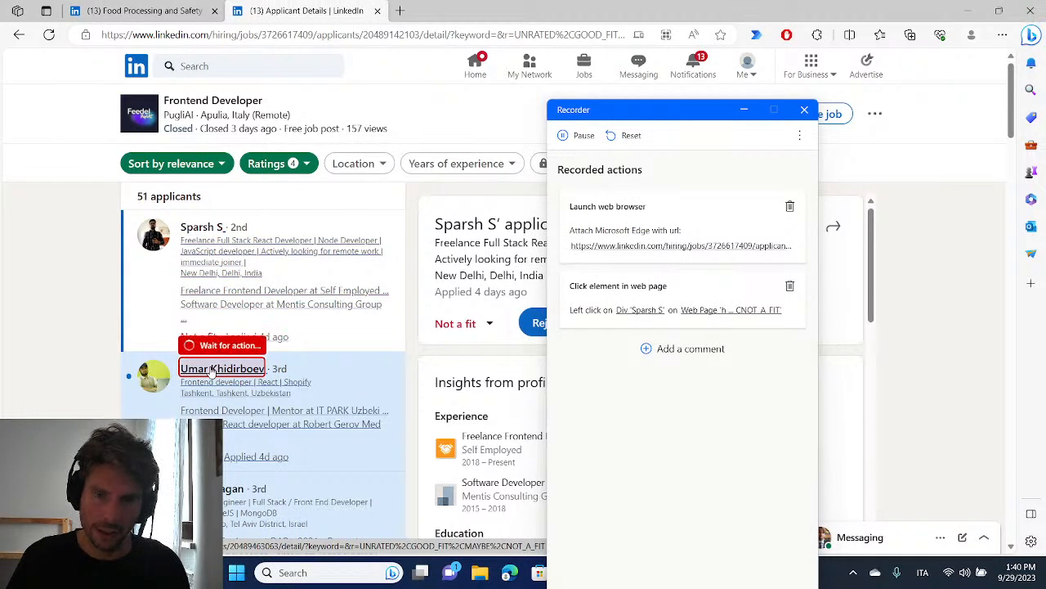
click(211, 369)
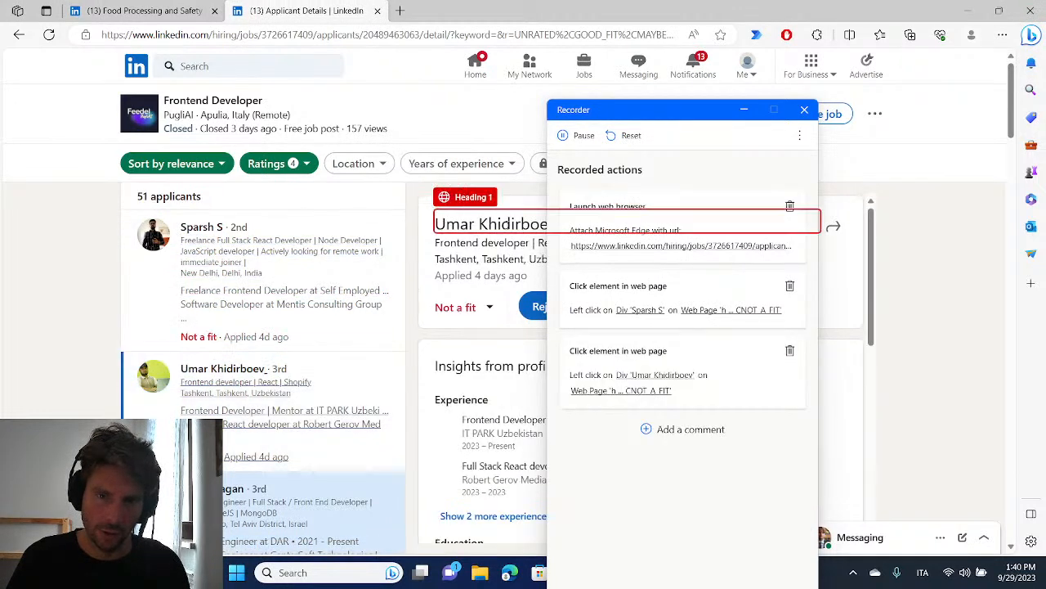
scroll(217, 409, down, 1)
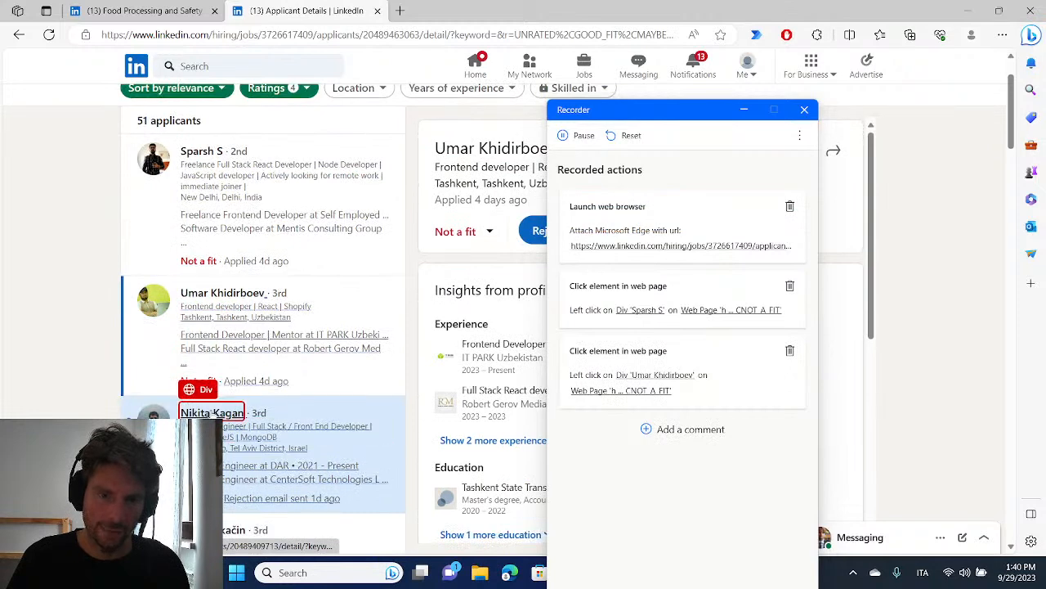
click(213, 412)
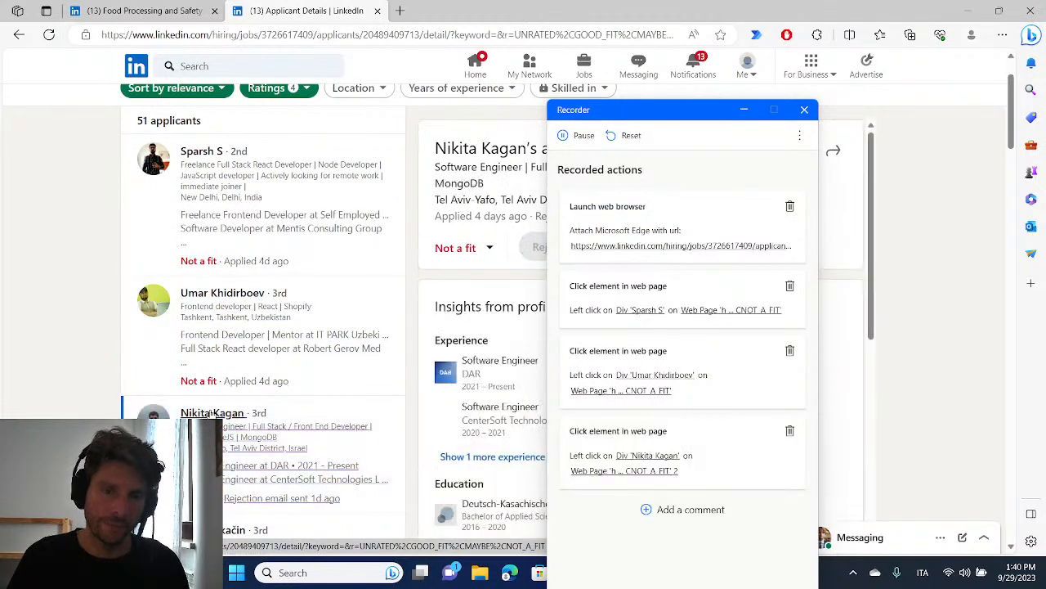
scroll(215, 404, down, 2)
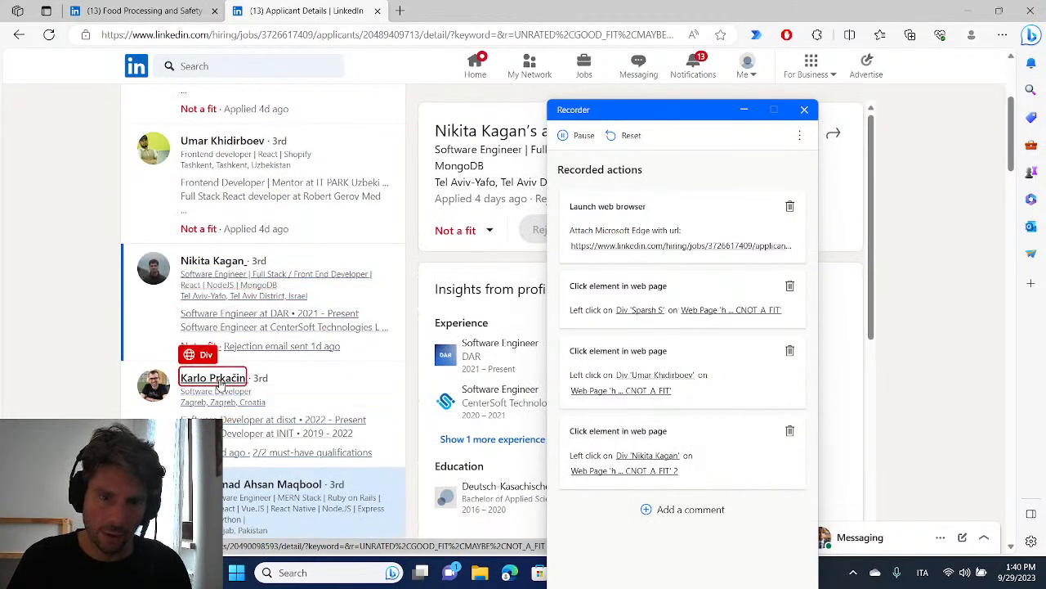
click(218, 381)
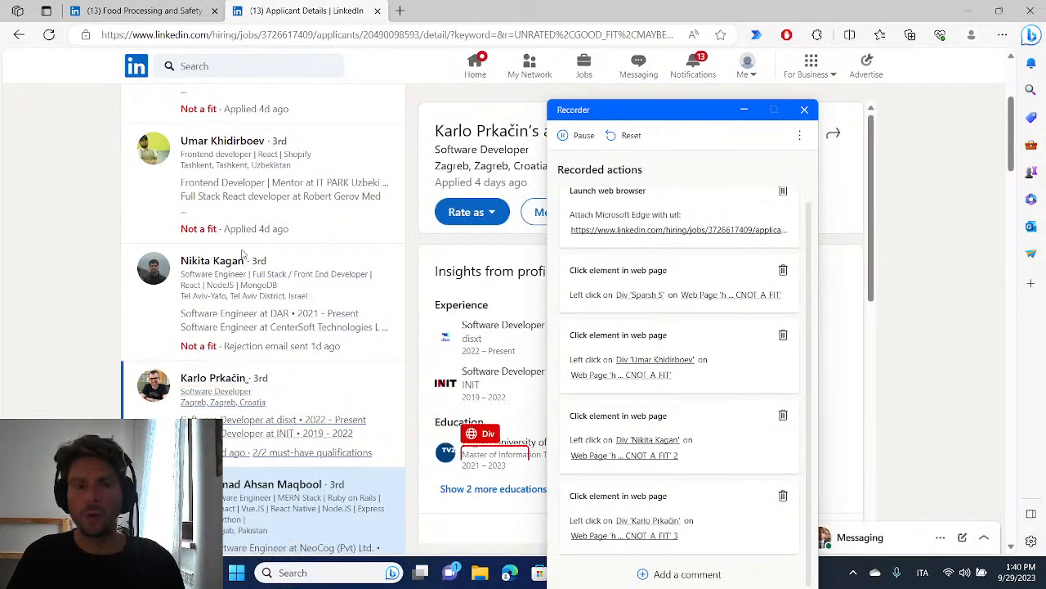
Check the recorder's options for the first applicant's name, dismiss them, and review the list of recorded actions
scroll(204, 376, up, 3)
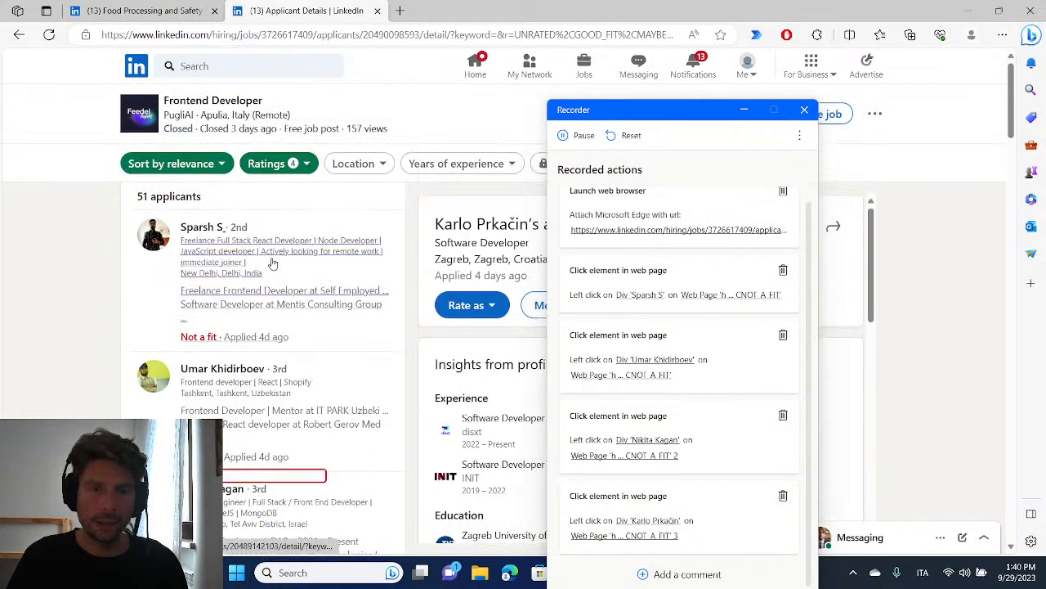
right_click(213, 232)
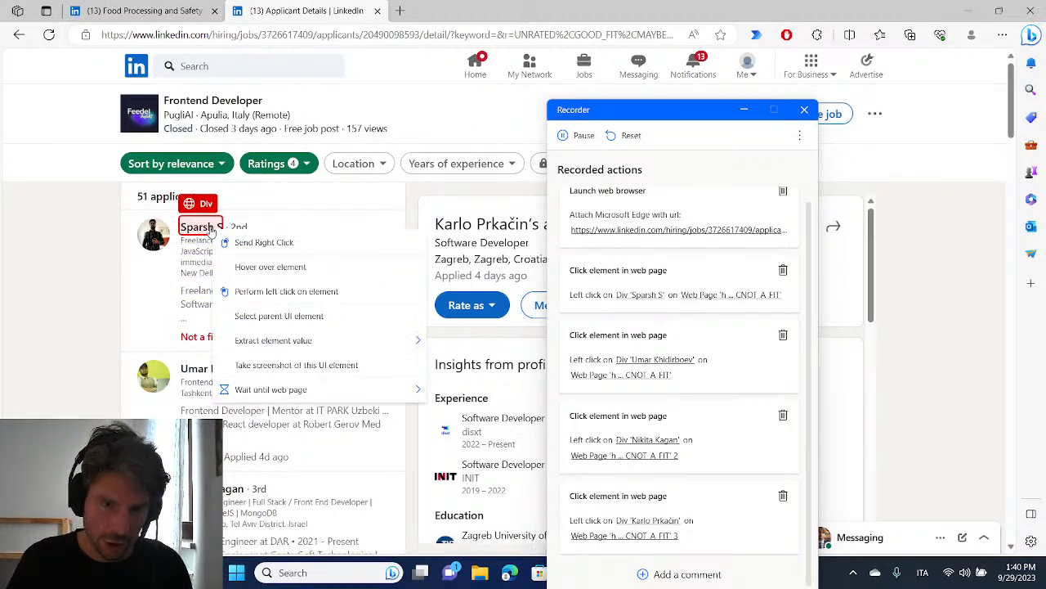
mouse_move(354, 349)
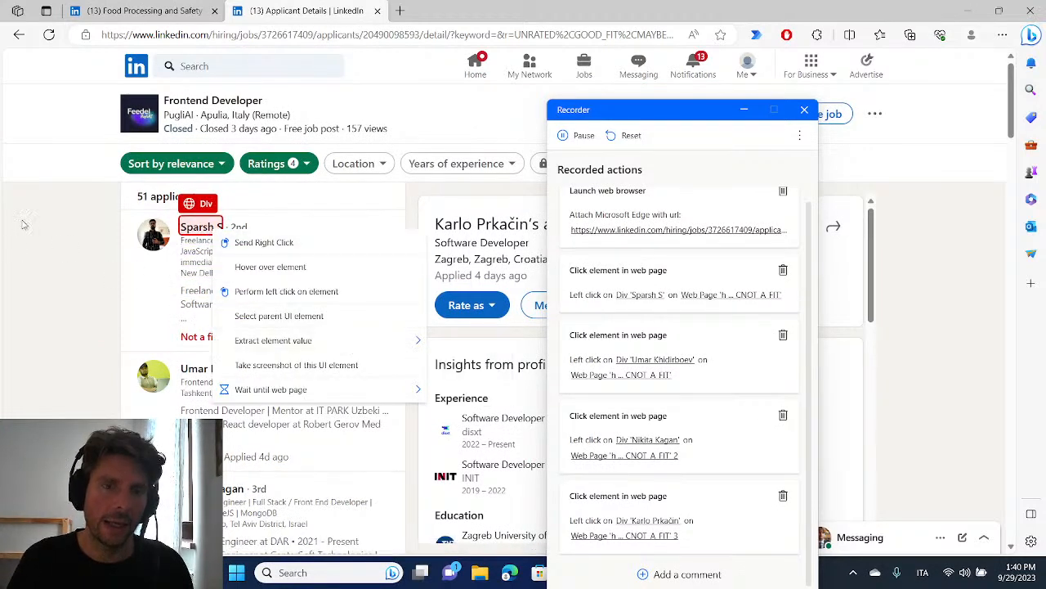
click(34, 199)
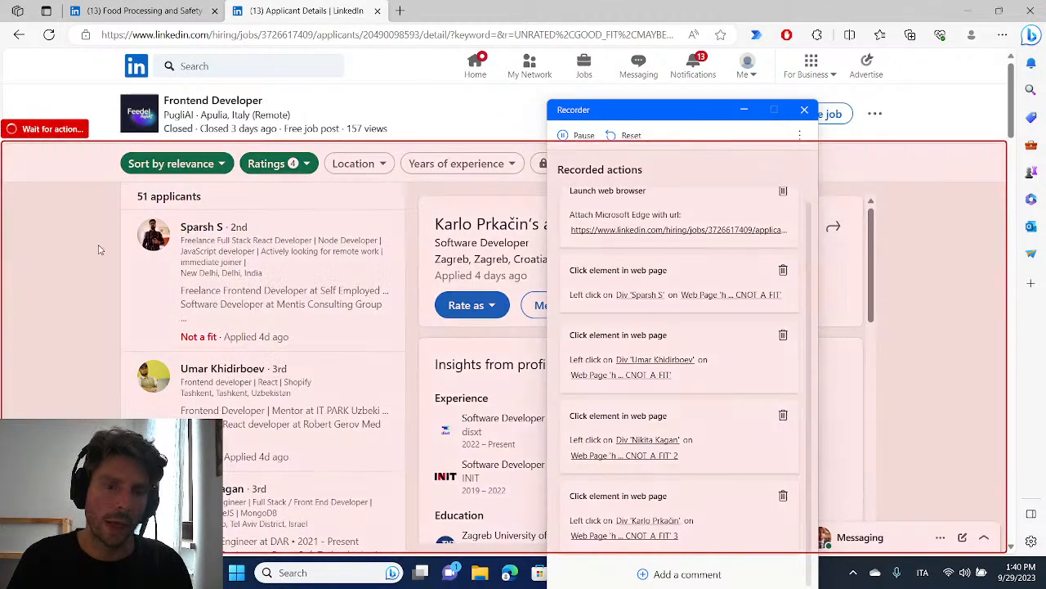
click(98, 250)
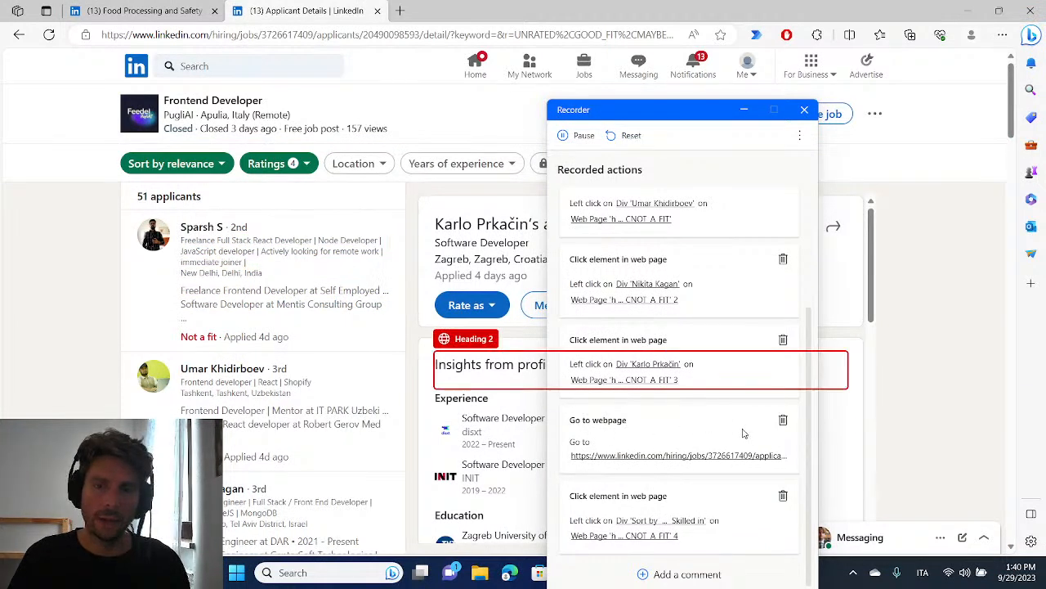
scroll(739, 431, up, 3)
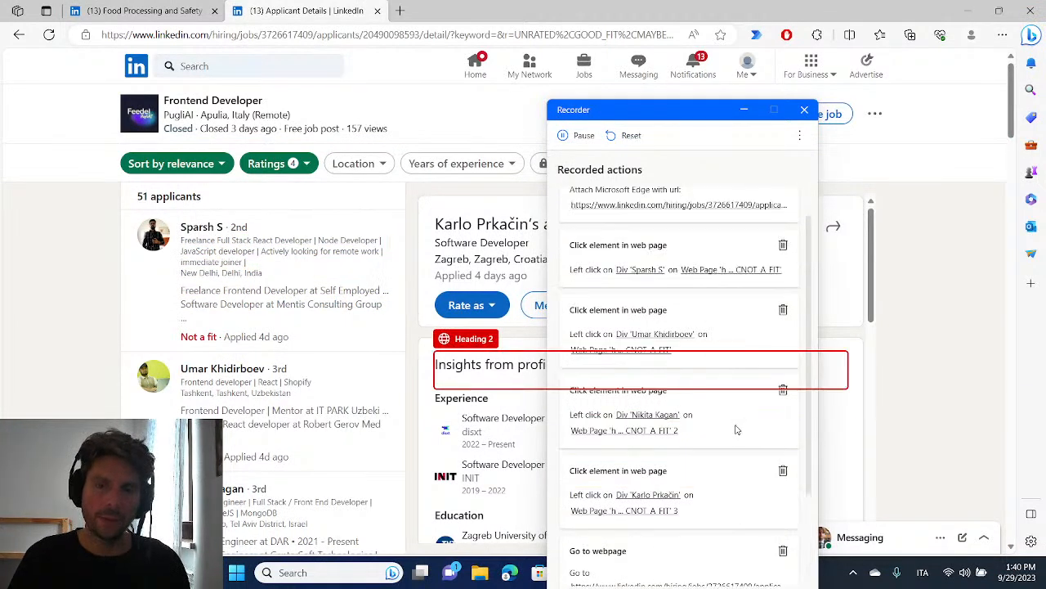
scroll(690, 434, up, 1)
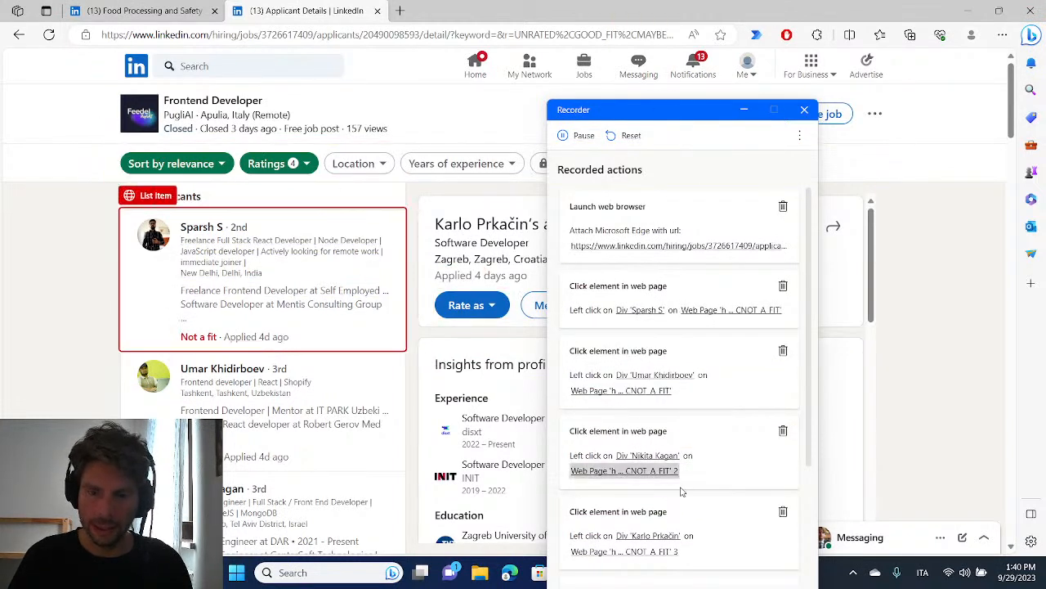
Finish the recording to insert its actions into the "extract linked applicants" flow, and close the errors list
key(alt+Tab)
key(alt+Tab)
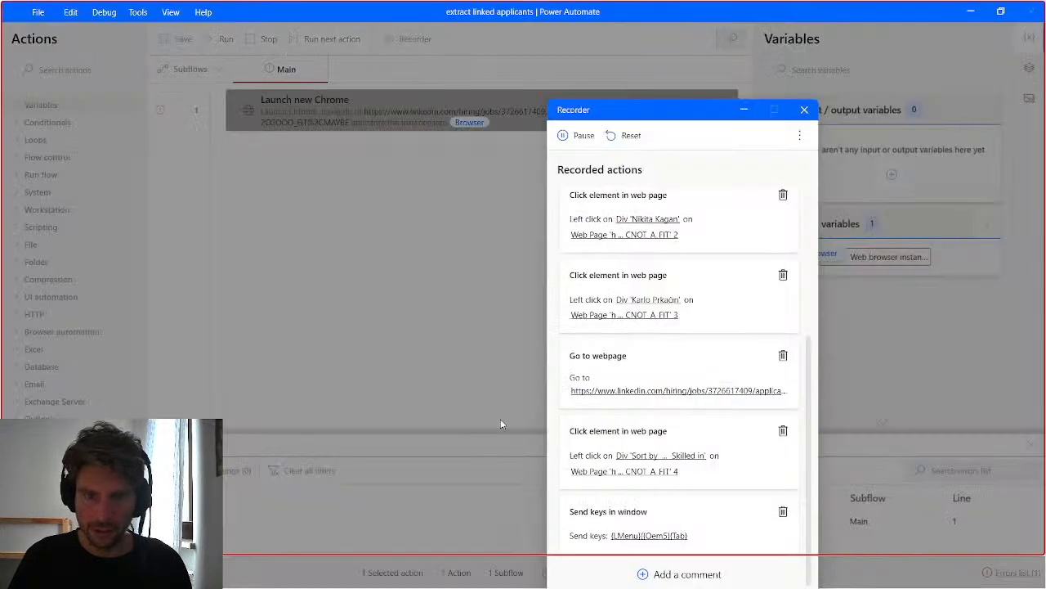
drag(674, 112, 580, 18)
click(613, 523)
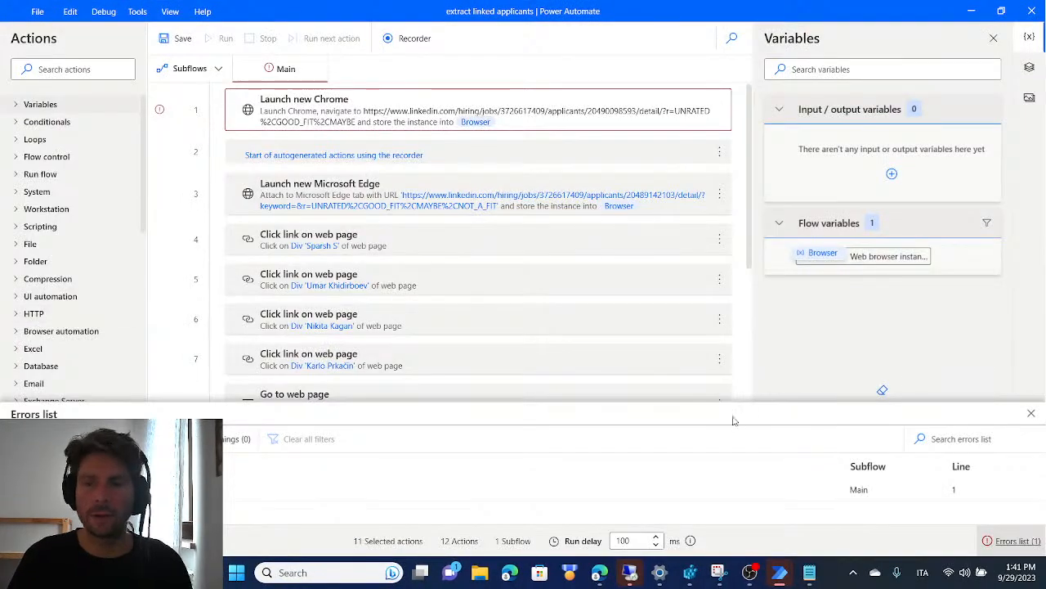
click(1032, 413)
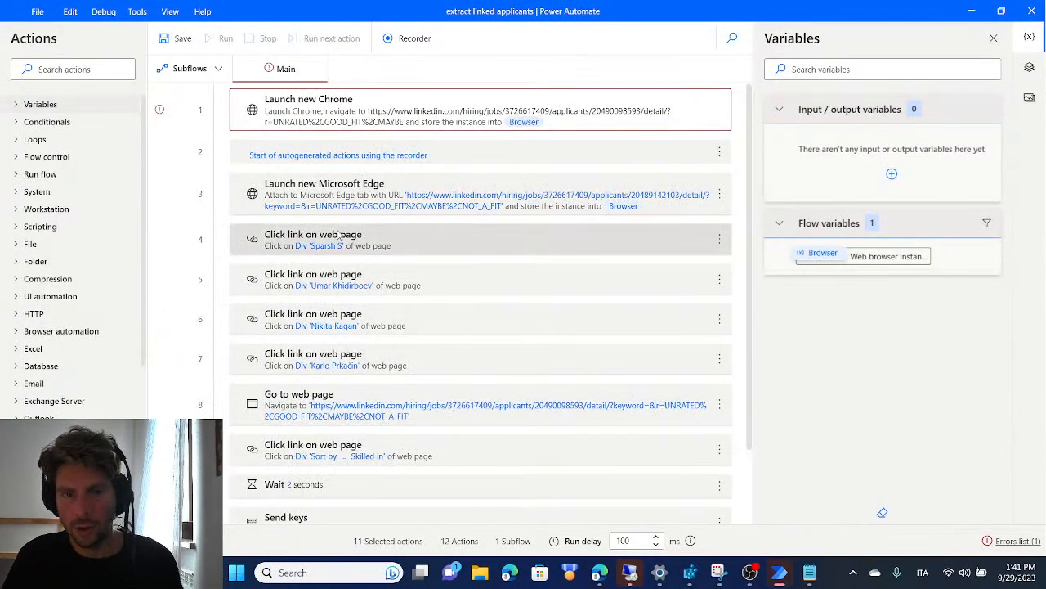
Delete the recorded Launch new Microsoft Edge action and the comments marking the start and end of the autogenerated actions
click(352, 203)
key(Delete)
click(370, 157)
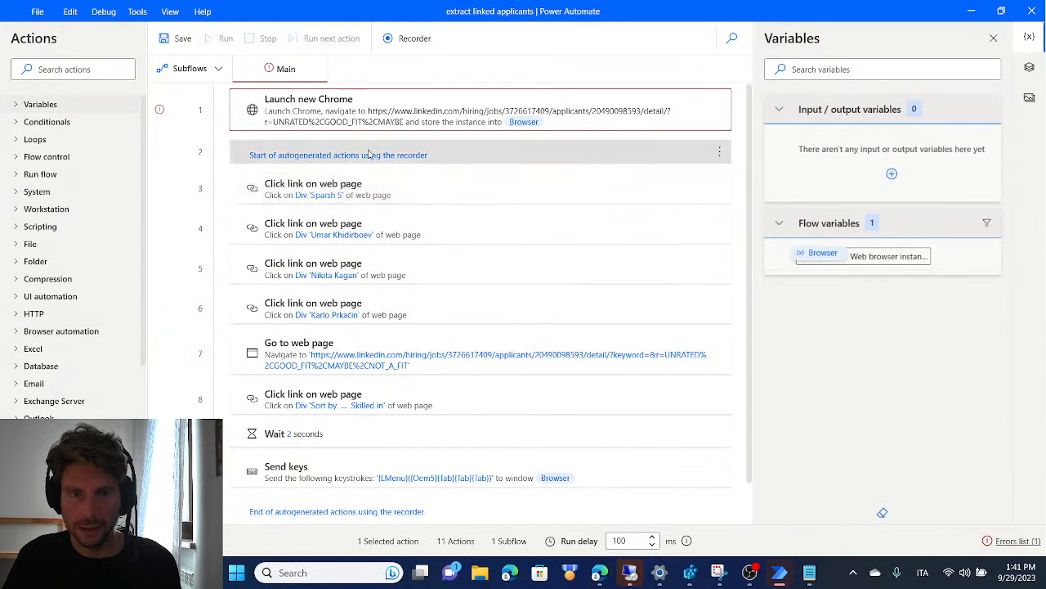
key(Delete)
click(352, 478)
key(Delete)
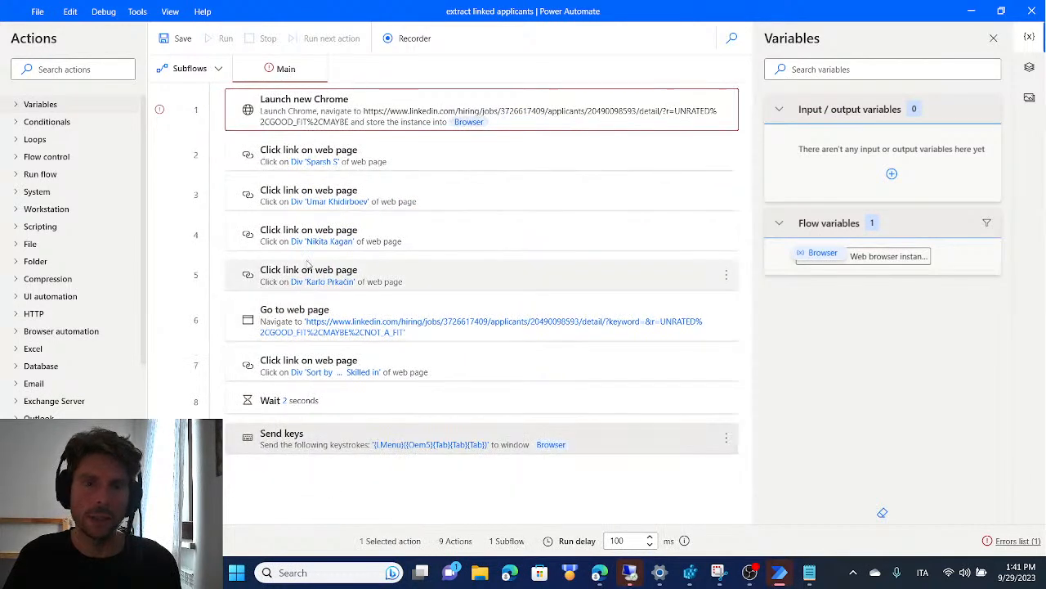
Show the flow's UI elements and compare the captured name elements of the second and third applicants
click(1028, 69)
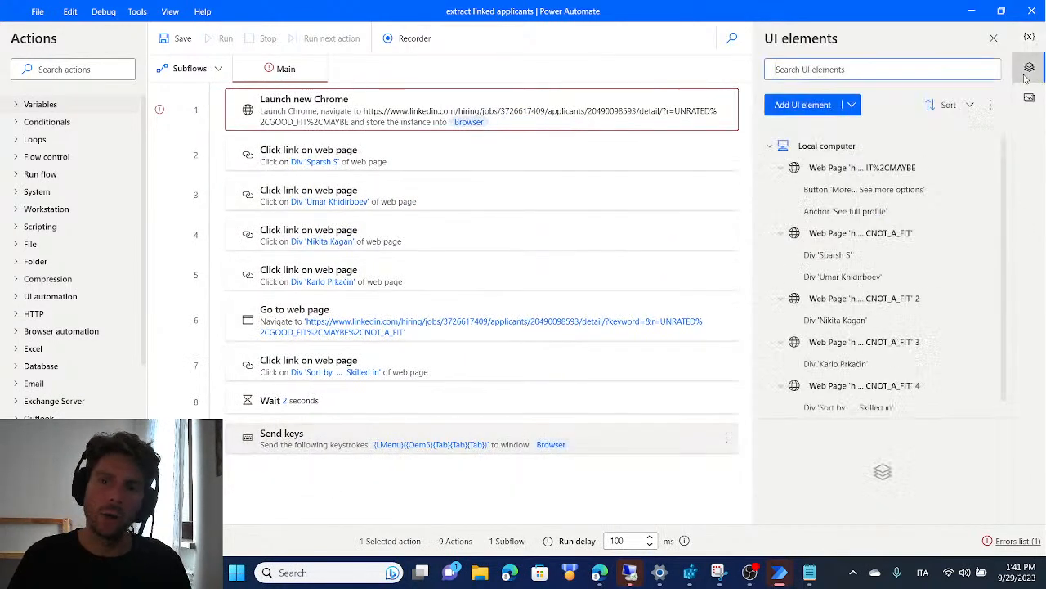
scroll(875, 293, up, 1)
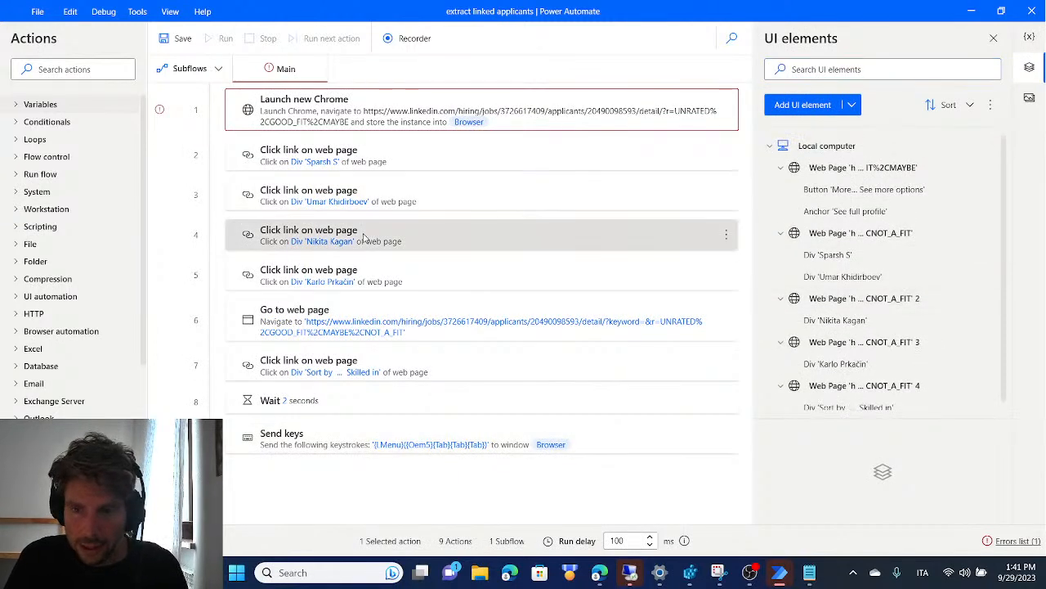
click(441, 211)
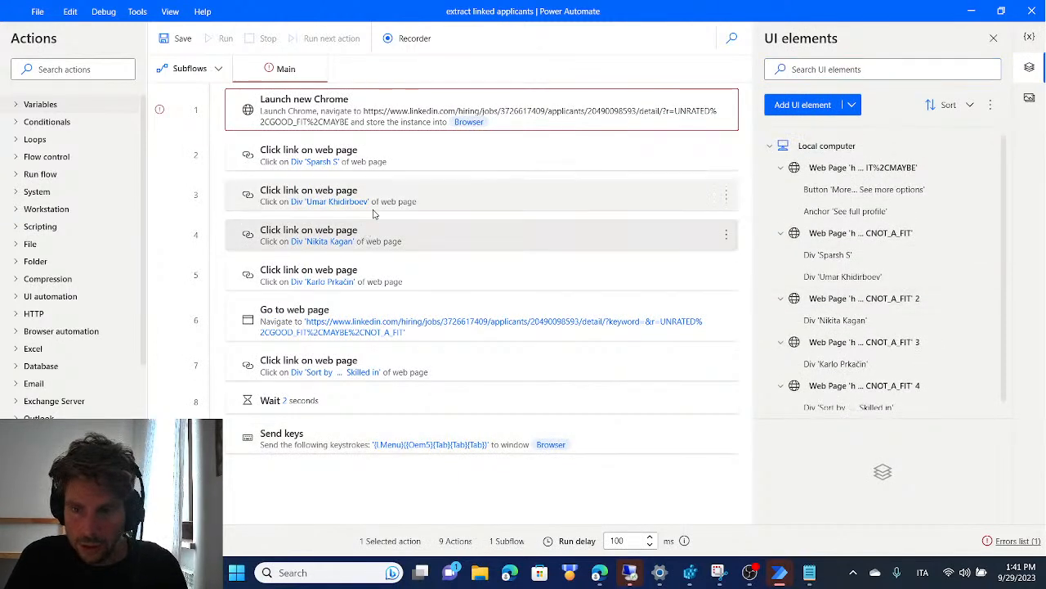
click(895, 276)
click(856, 319)
click(859, 276)
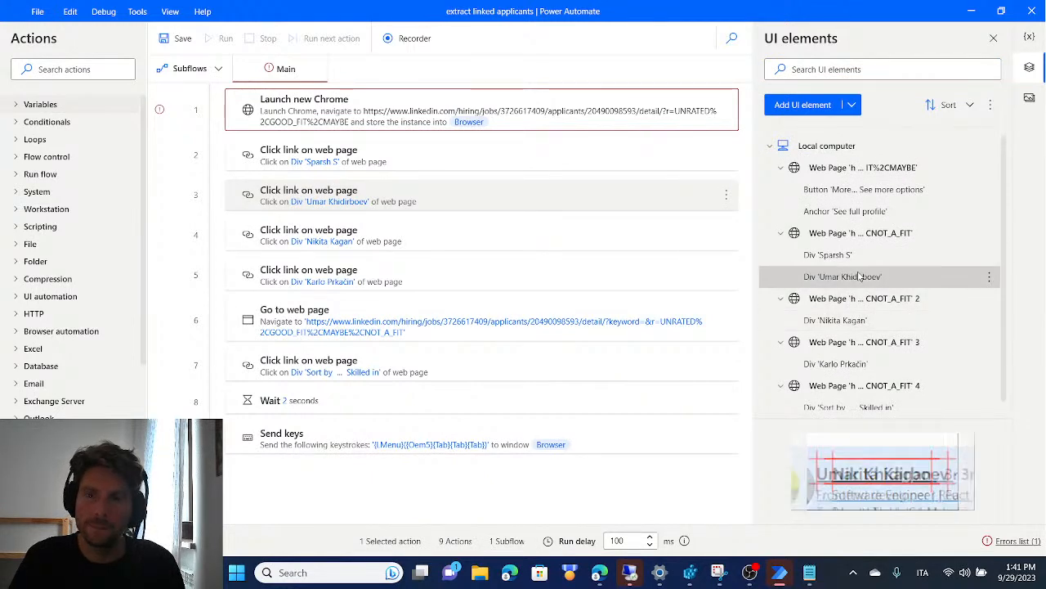
Examine the selector attributes of the second applicant's name element, and close the selector editor without saving
double_click(867, 278)
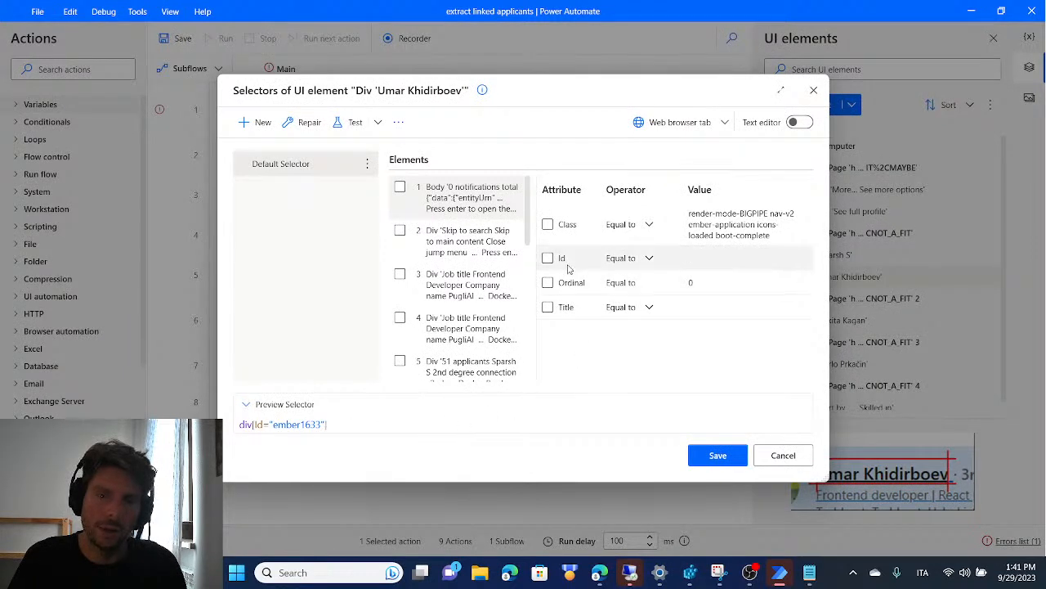
scroll(533, 335, down, 5)
scroll(538, 335, down, 2)
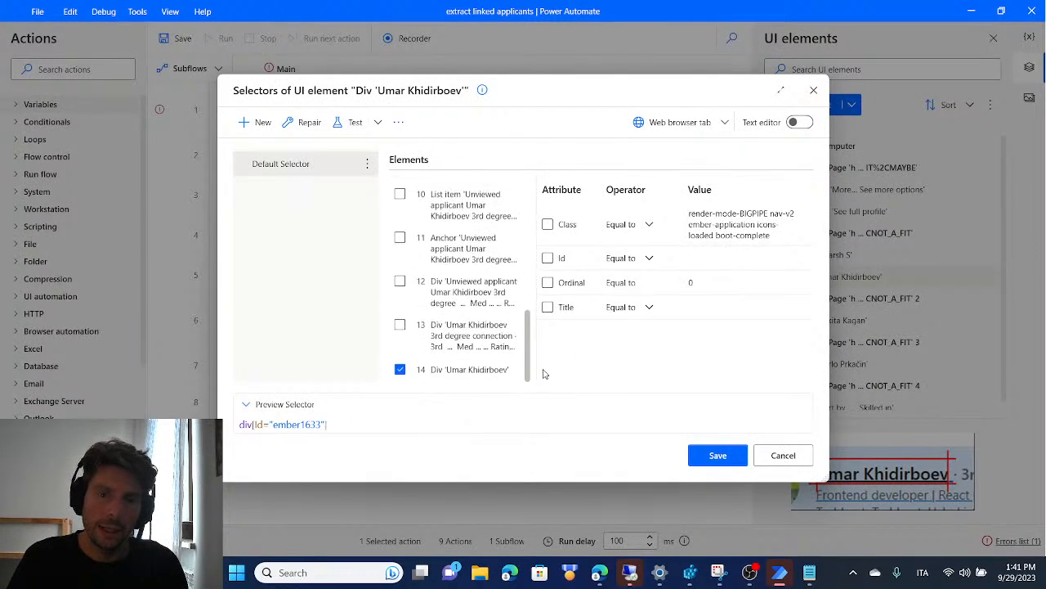
click(446, 373)
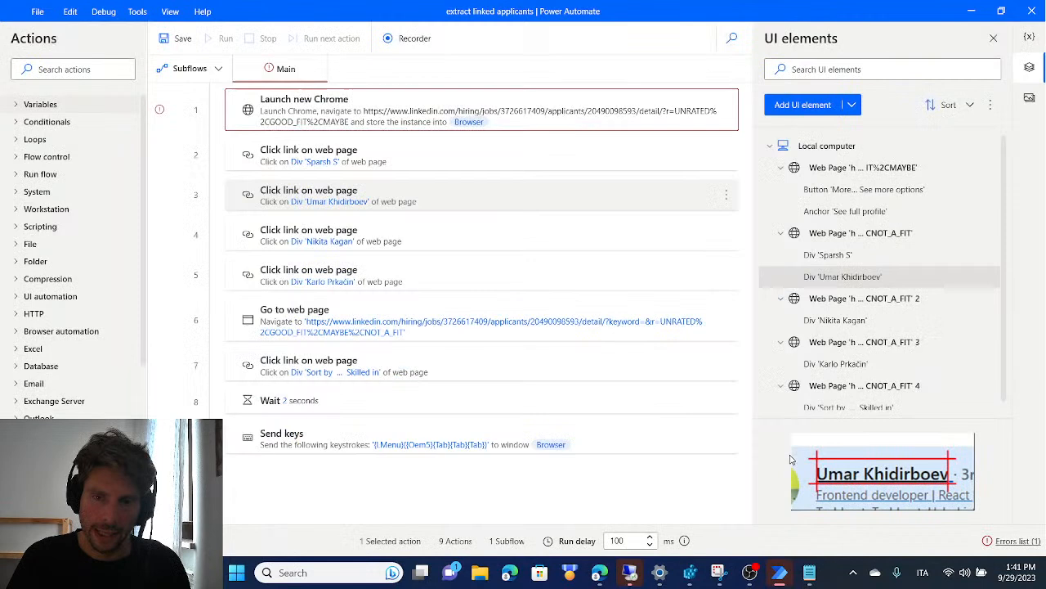
click(793, 457)
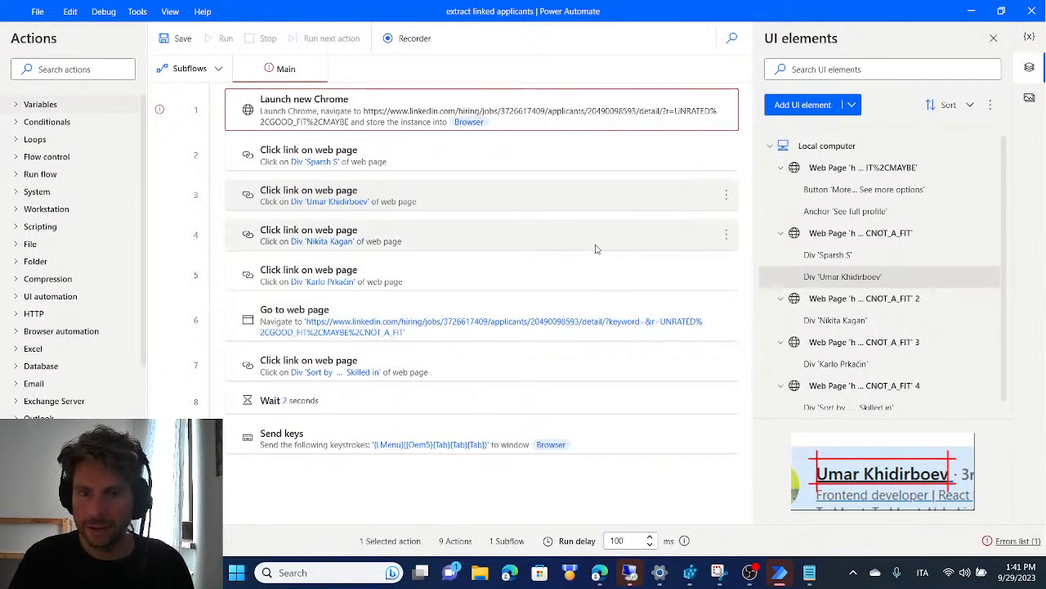
double_click(842, 282)
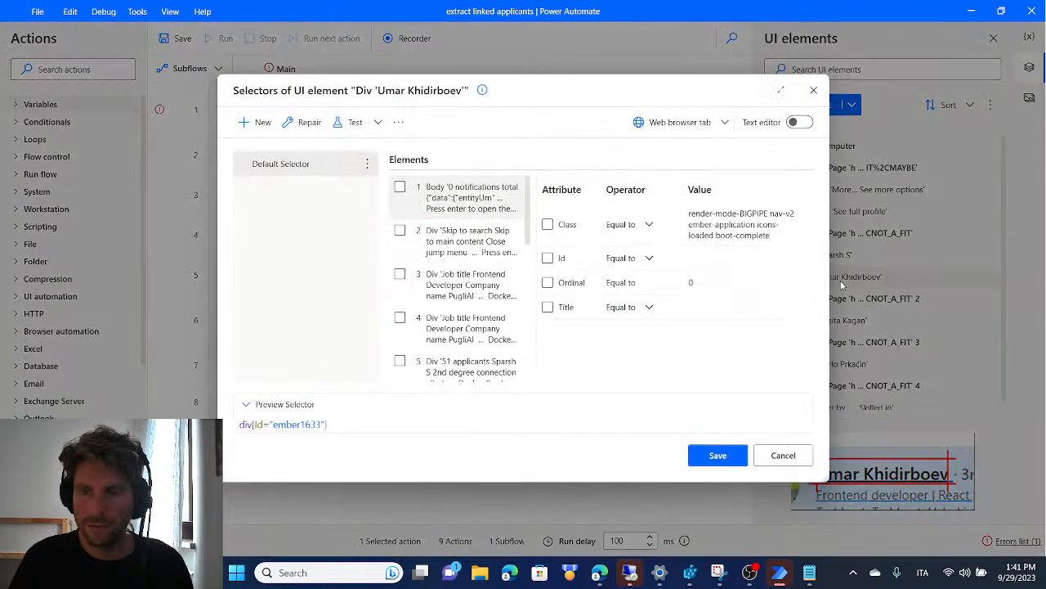
scroll(478, 359, down, 5)
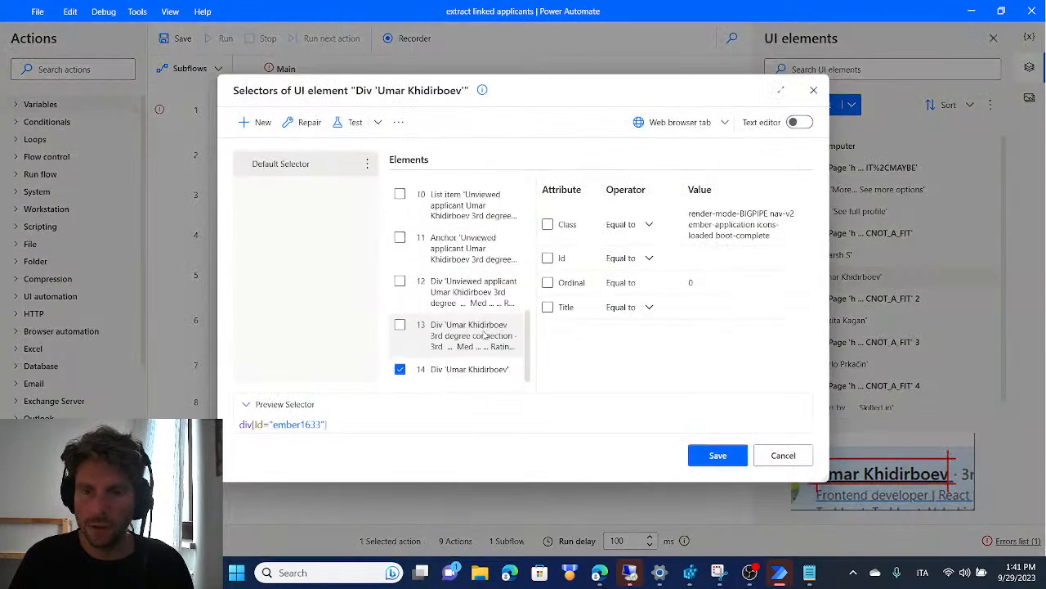
click(475, 377)
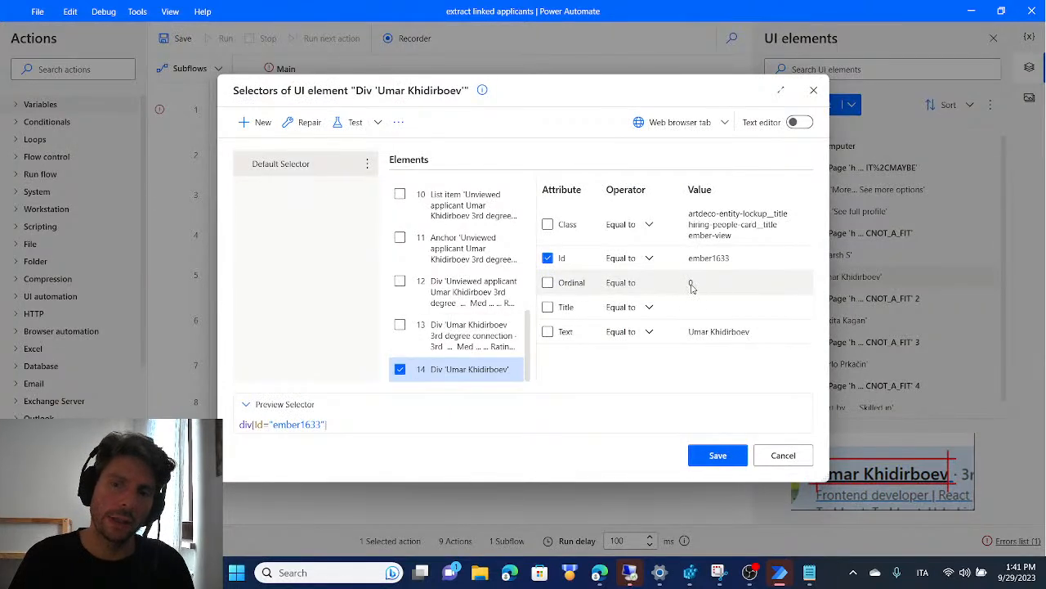
click(790, 457)
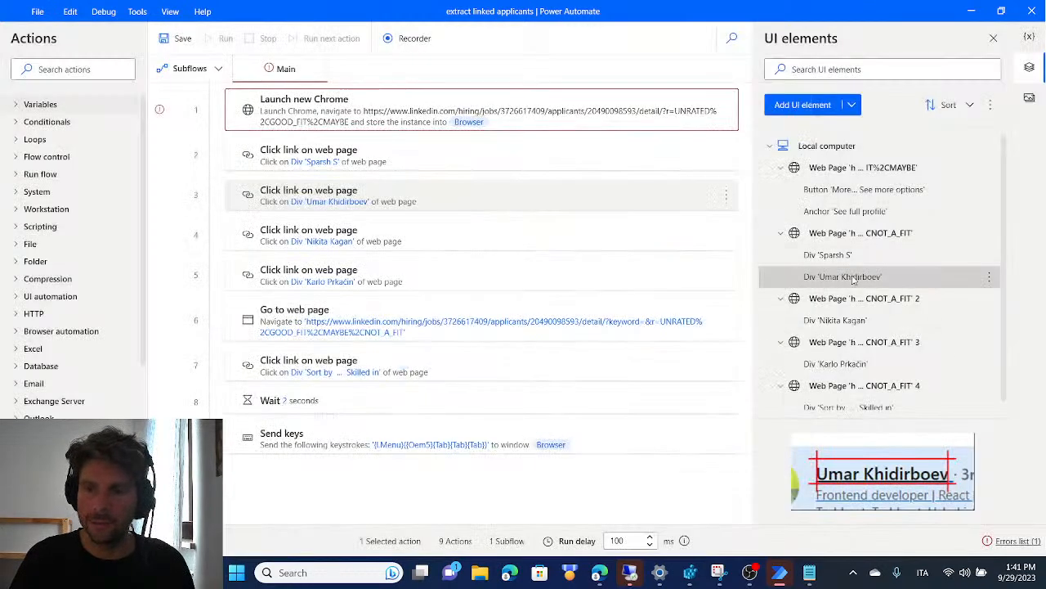
Examine the selector attributes of the third applicant's name element and of its parent elements
double_click(850, 320)
scroll(482, 331, down, 2)
scroll(482, 331, down, 2)
click(474, 368)
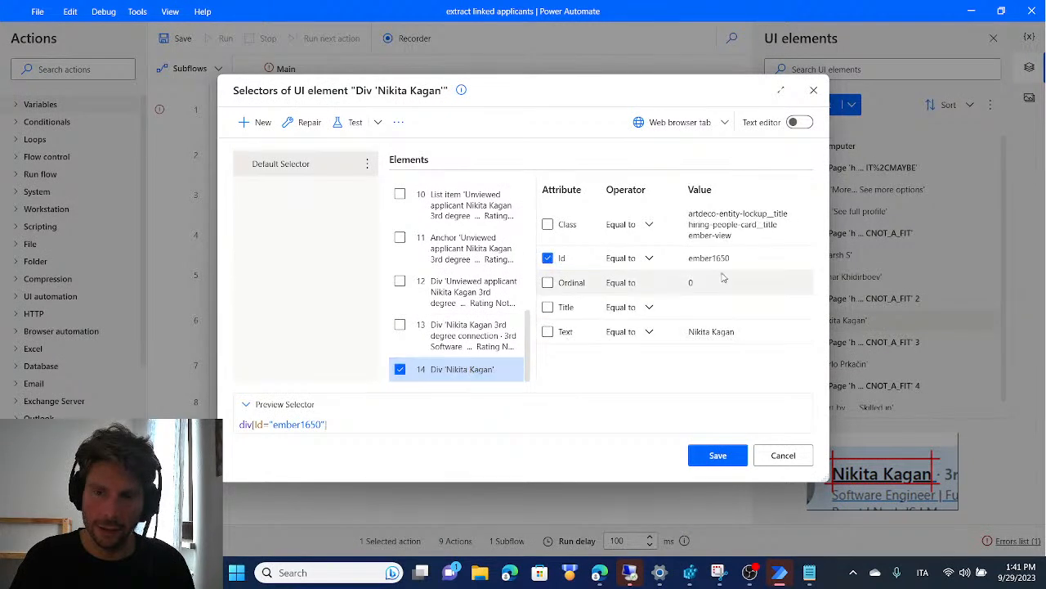
click(486, 331)
click(479, 290)
click(478, 249)
click(472, 216)
scroll(471, 221, up, 2)
click(476, 244)
click(480, 224)
scroll(478, 245, down, 3)
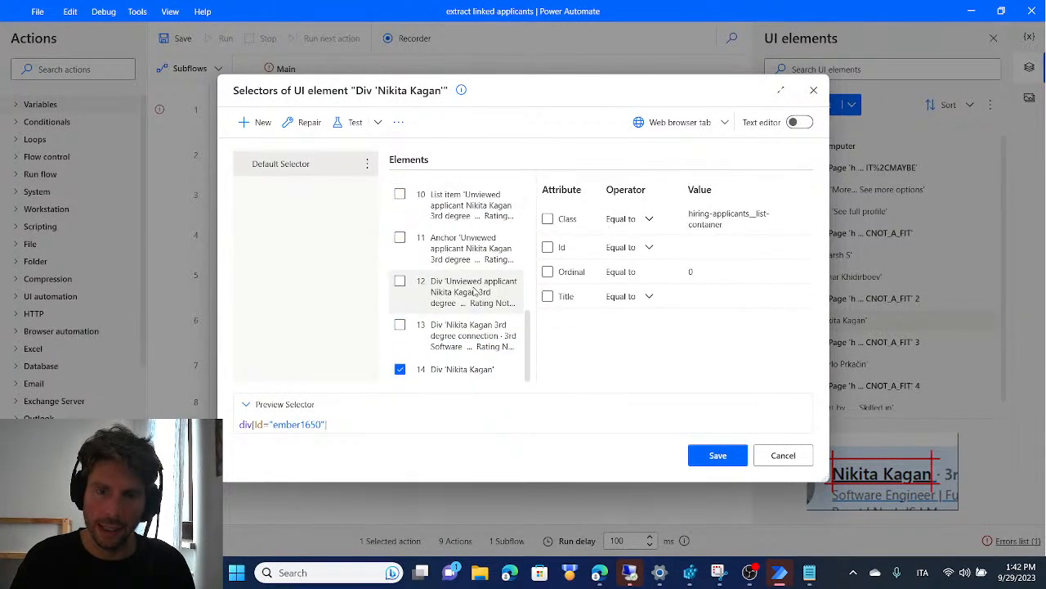
click(474, 369)
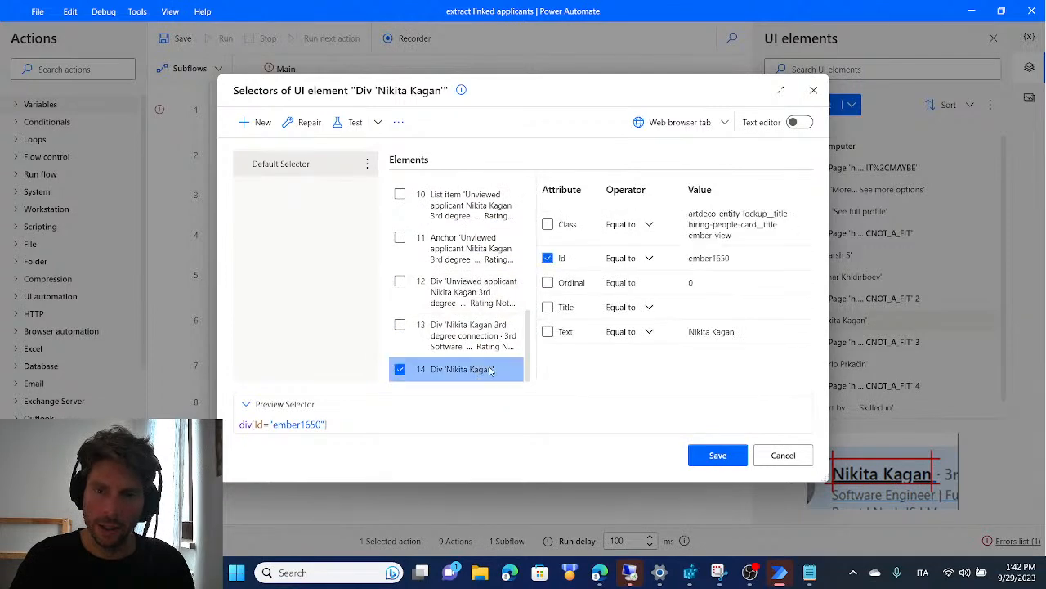
Try to match the third applicant's name element by Class instead of Id, and test the selector on a browser tab
click(548, 258)
click(548, 224)
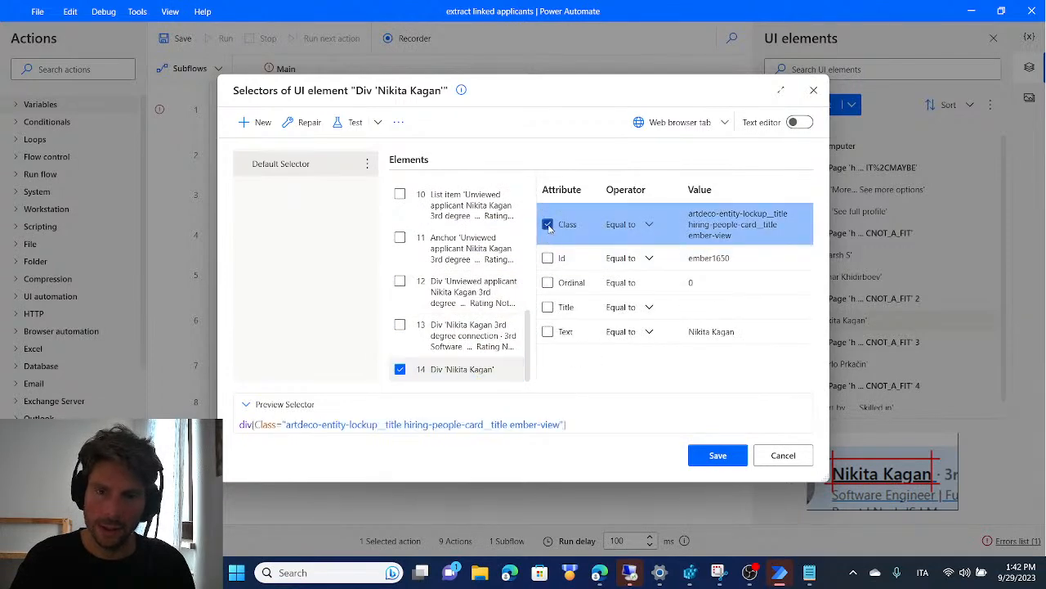
click(353, 121)
click(562, 325)
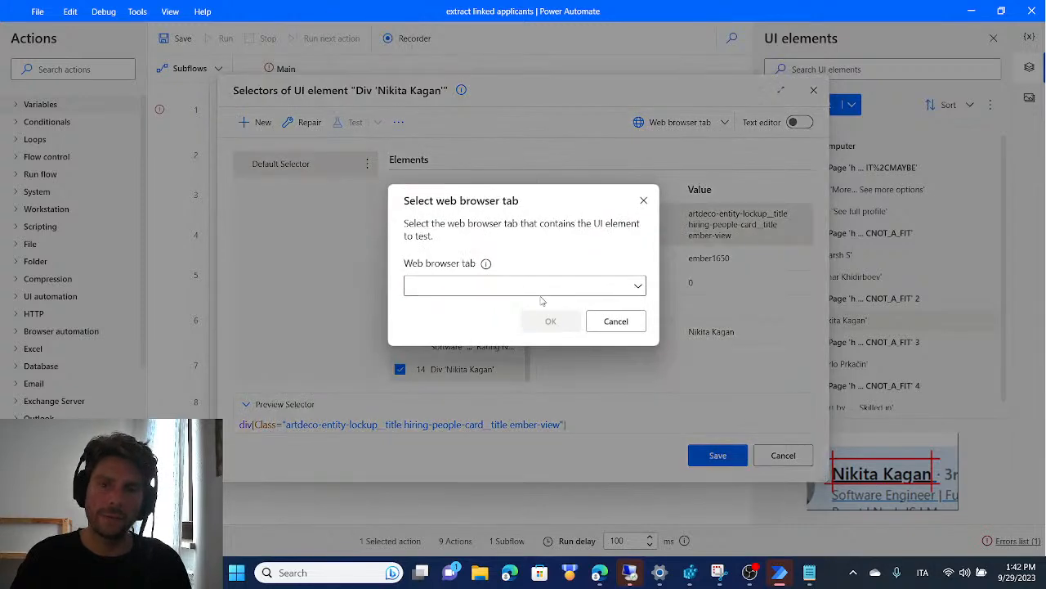
click(563, 292)
click(515, 334)
click(550, 321)
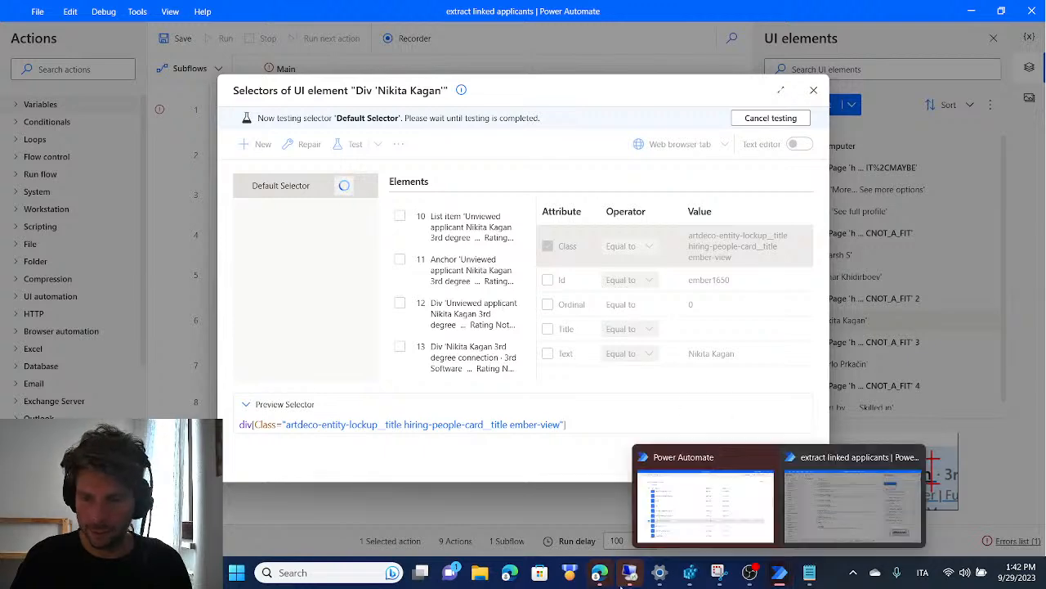
Close the leftover Microsoft Edge windows showing the new tab page and the LinkedIn groups
click(516, 577)
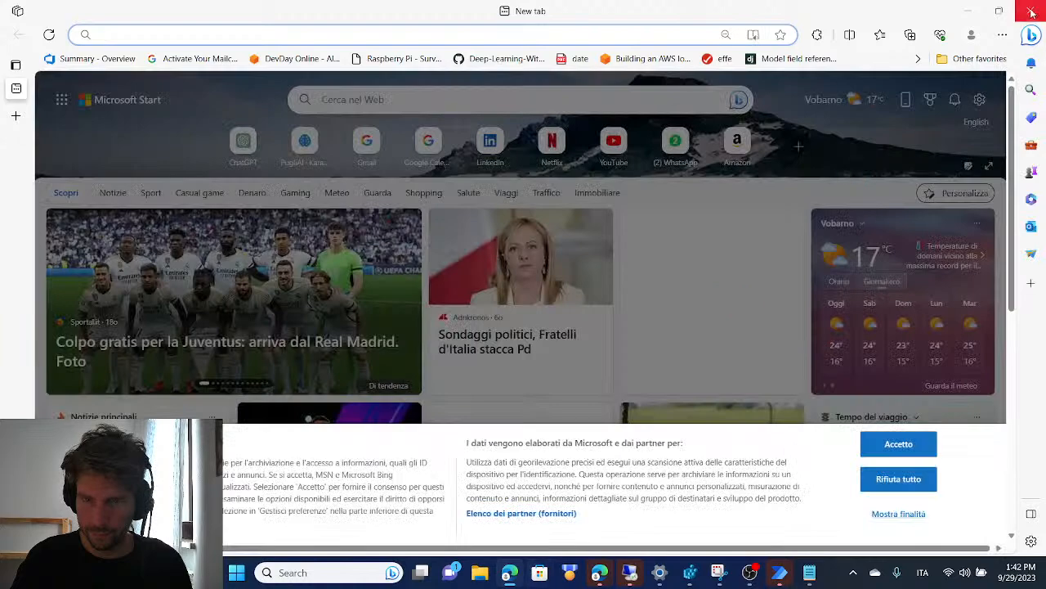
click(1034, 12)
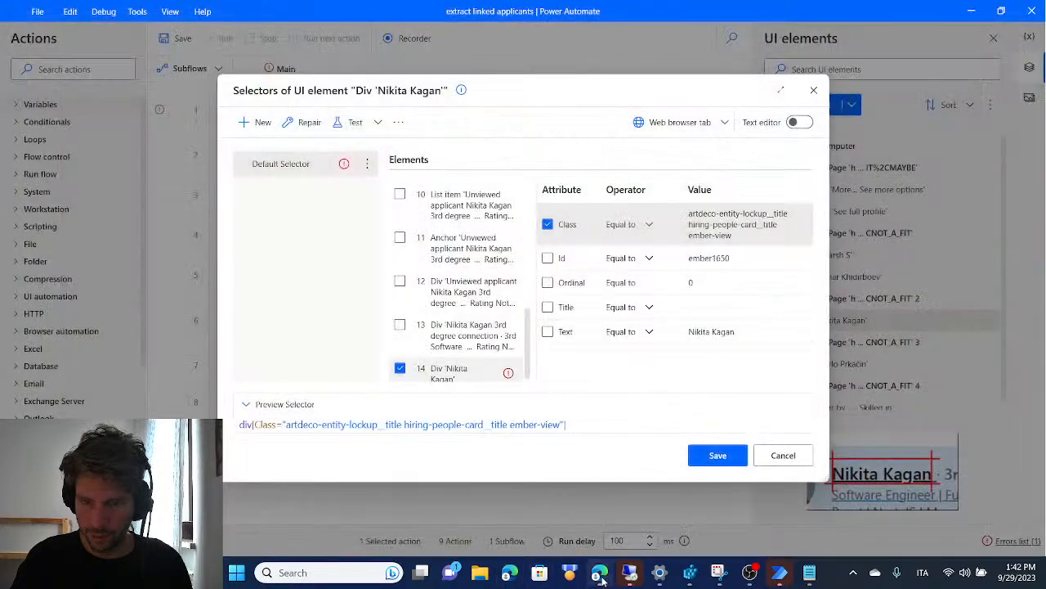
mouse_move(601, 576)
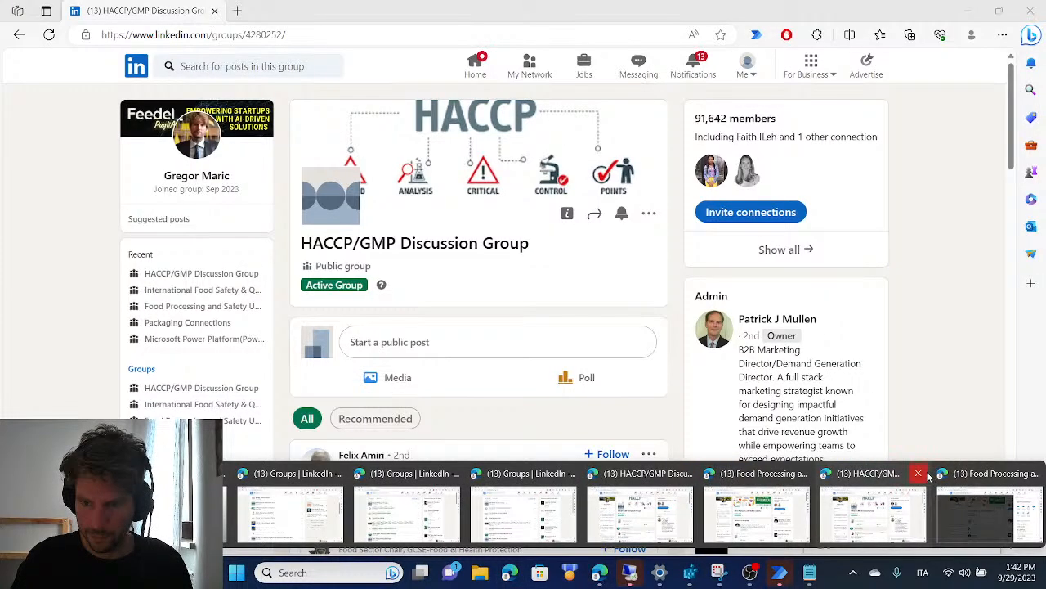
click(952, 494)
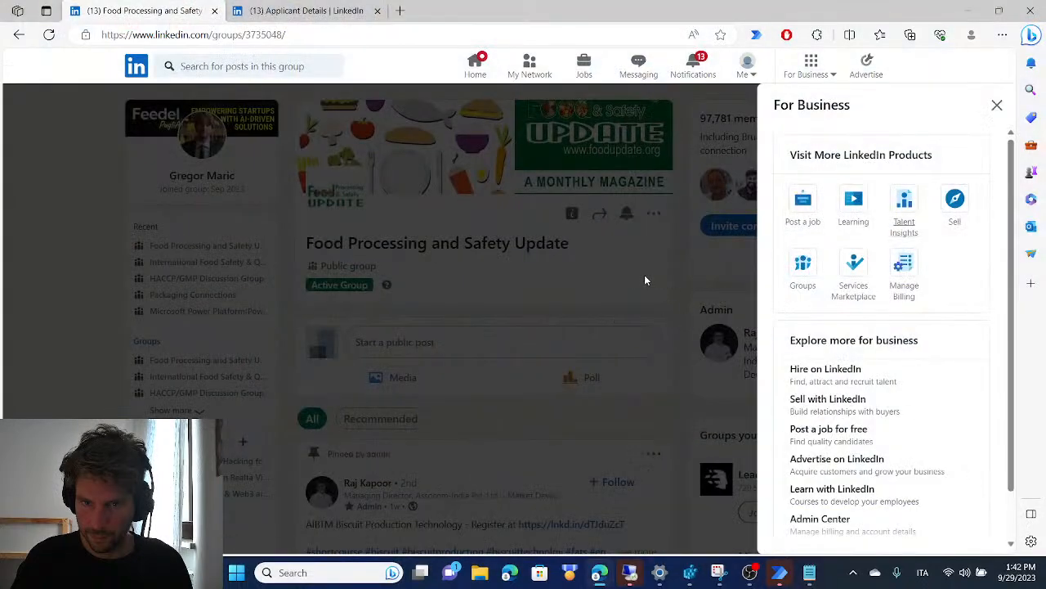
click(997, 105)
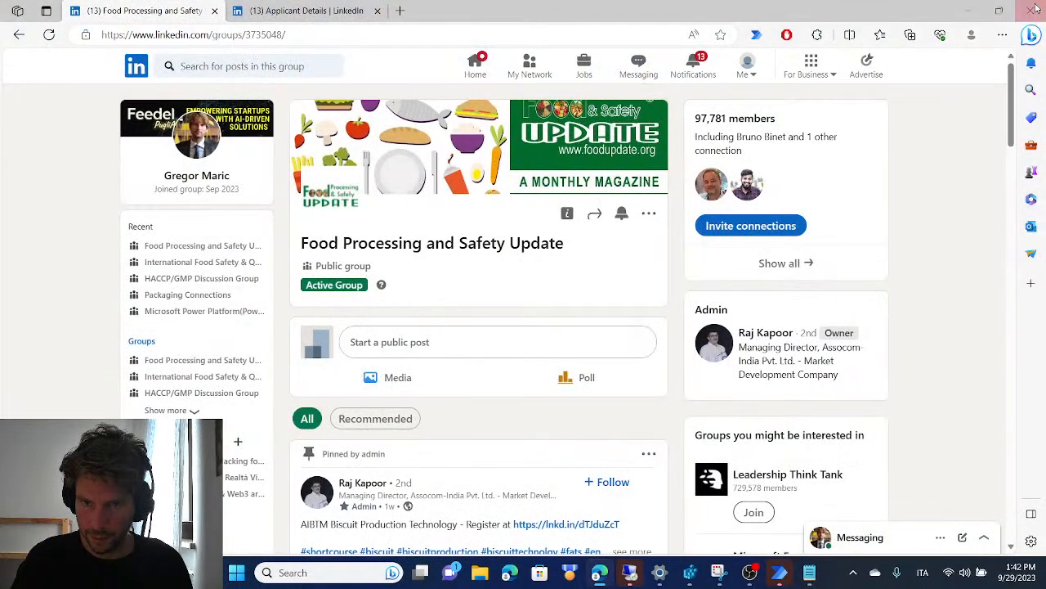
key(alt+Tab)
mouse_move(601, 575)
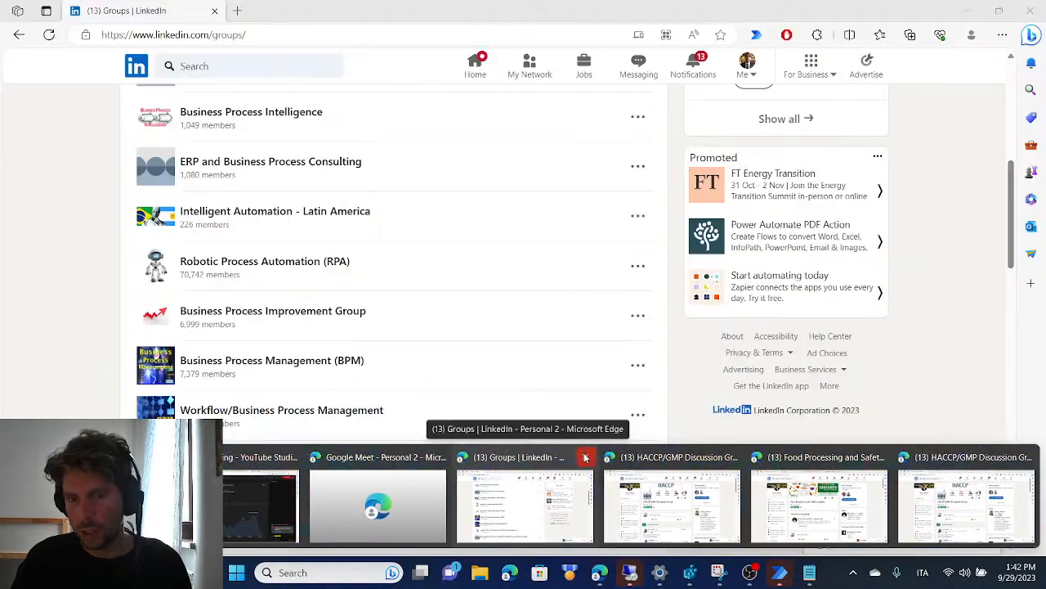
click(585, 457)
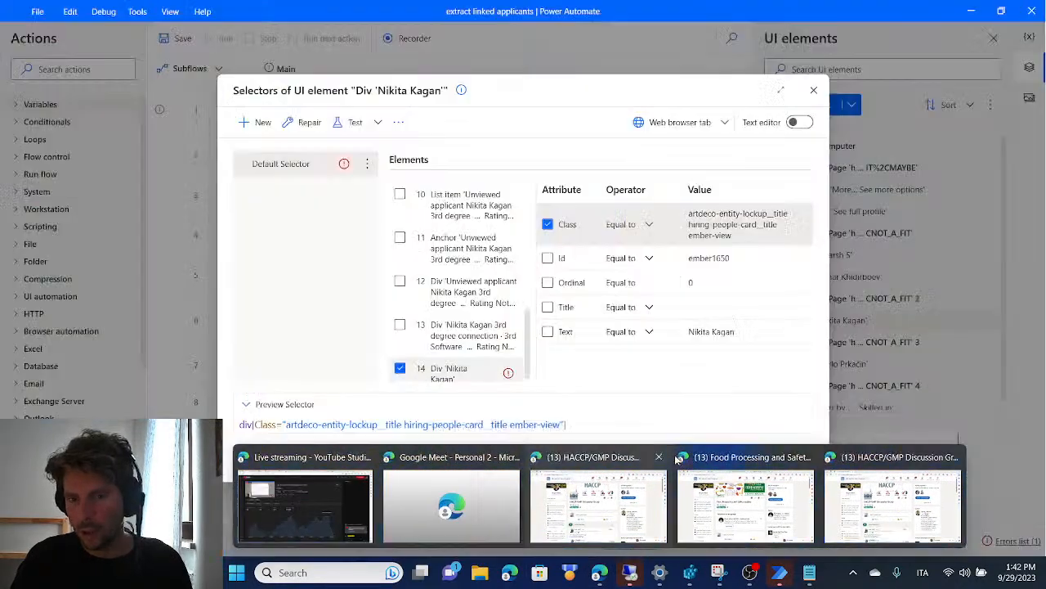
click(658, 457)
click(740, 457)
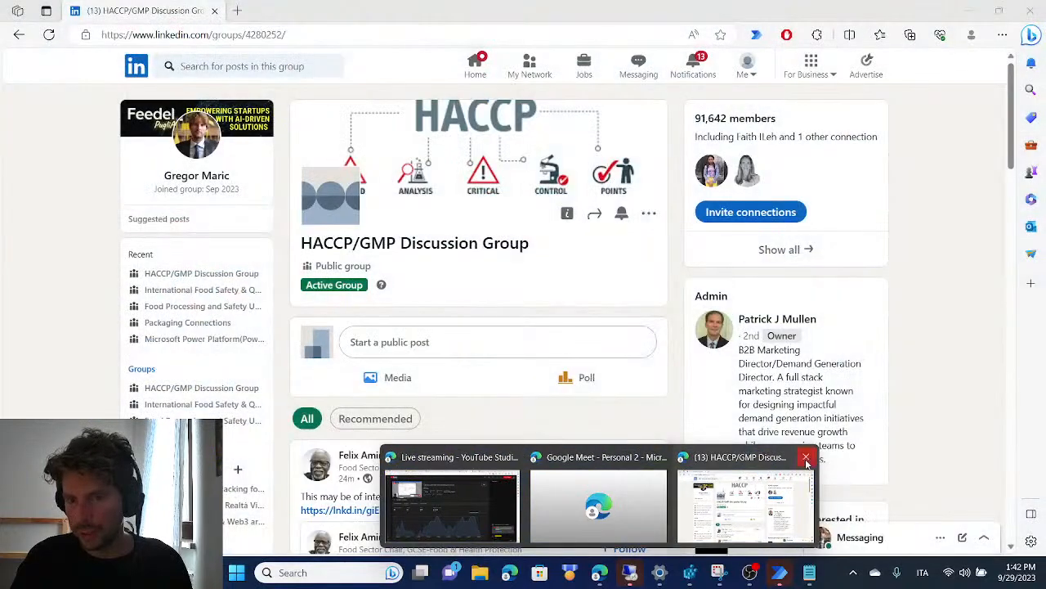
click(806, 457)
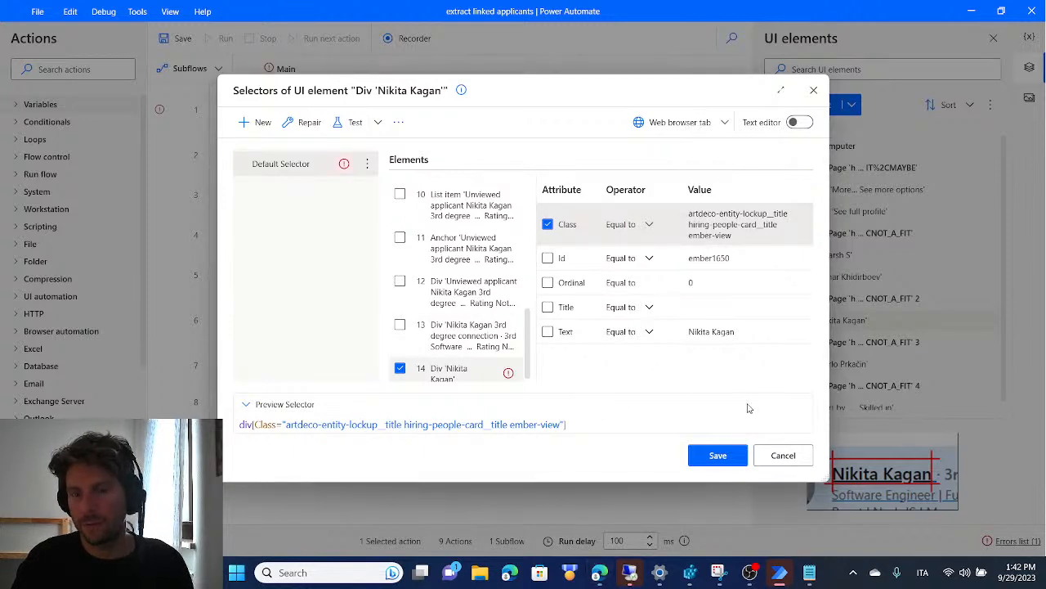
Discard the selector edits and copy the initial URL of the Launch new Chrome action
click(783, 455)
click(547, 307)
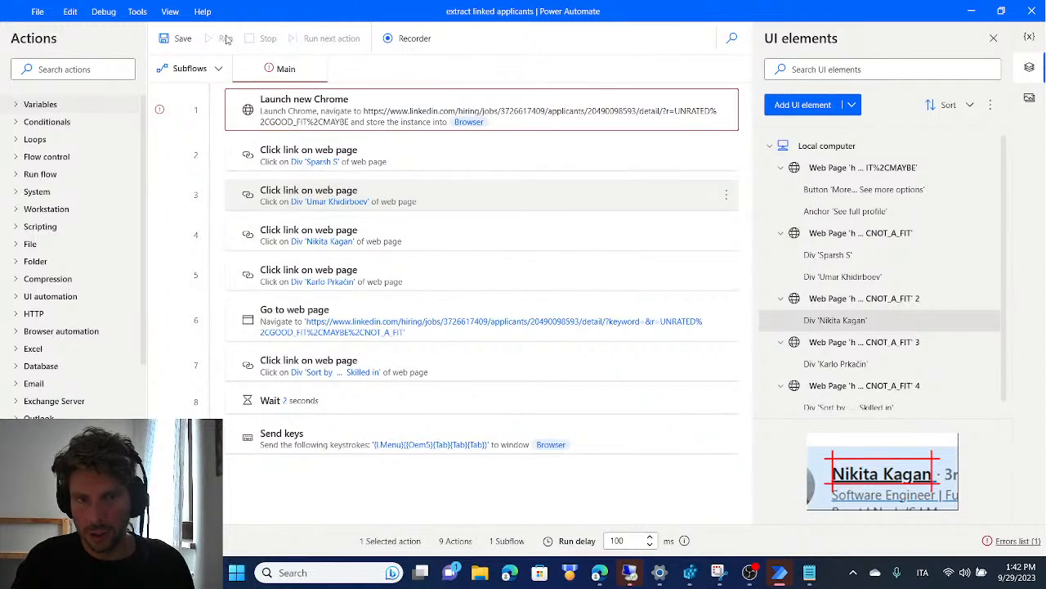
double_click(341, 117)
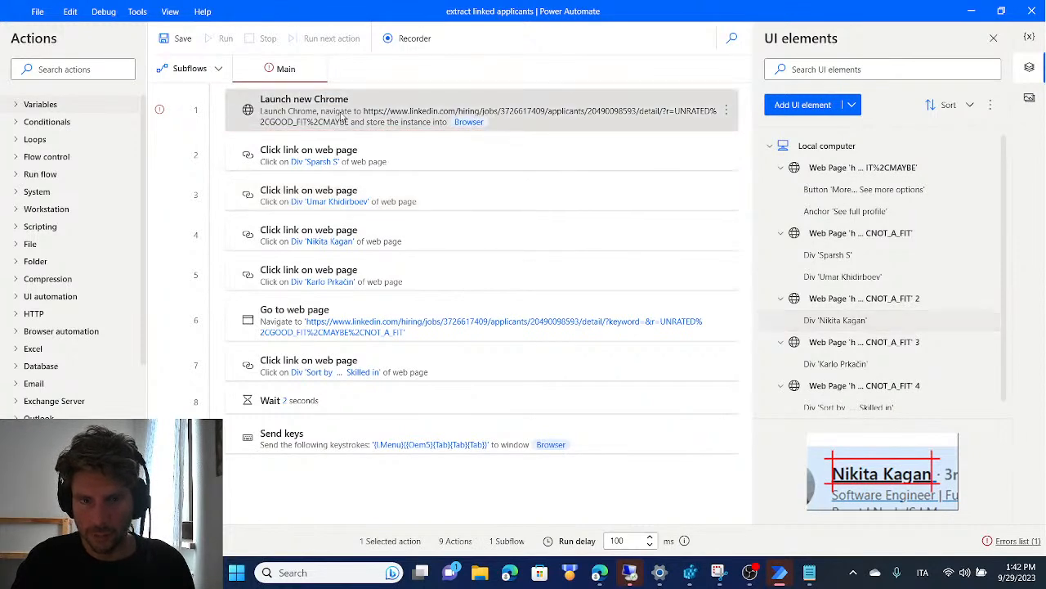
double_click(494, 263)
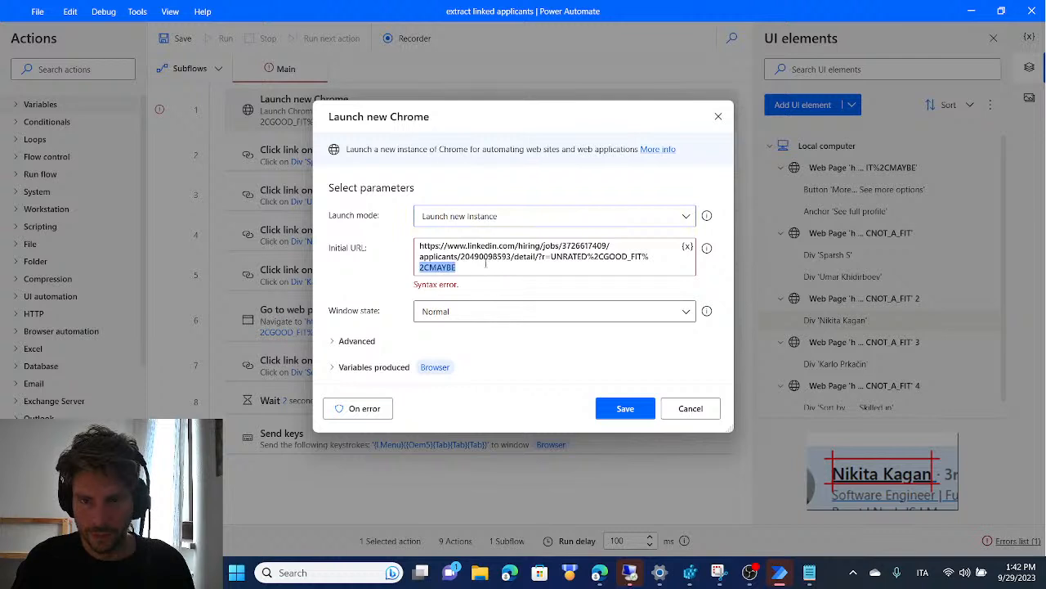
key(ctrl+a)
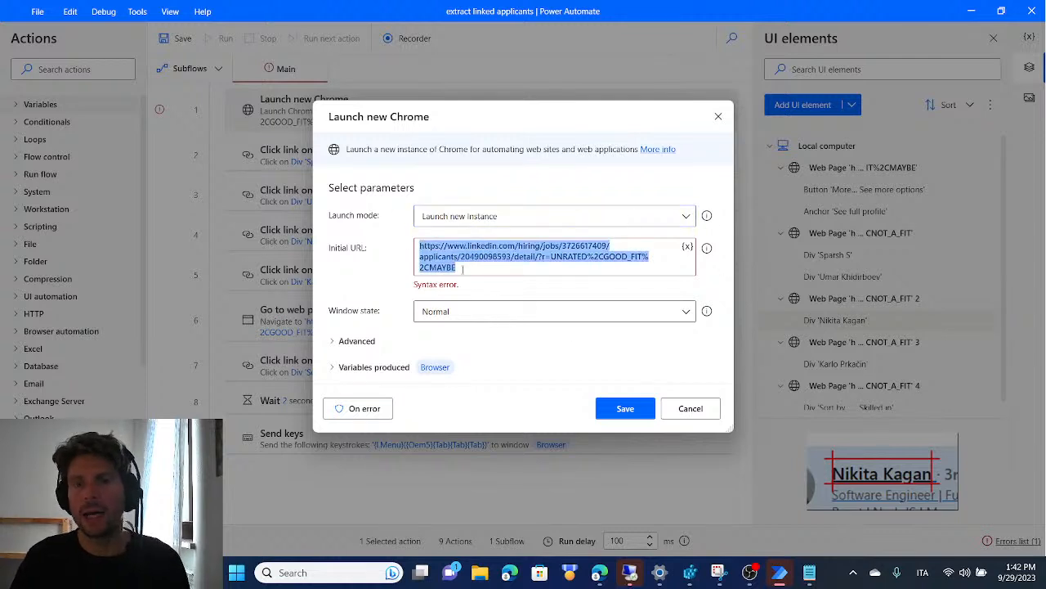
click(492, 250)
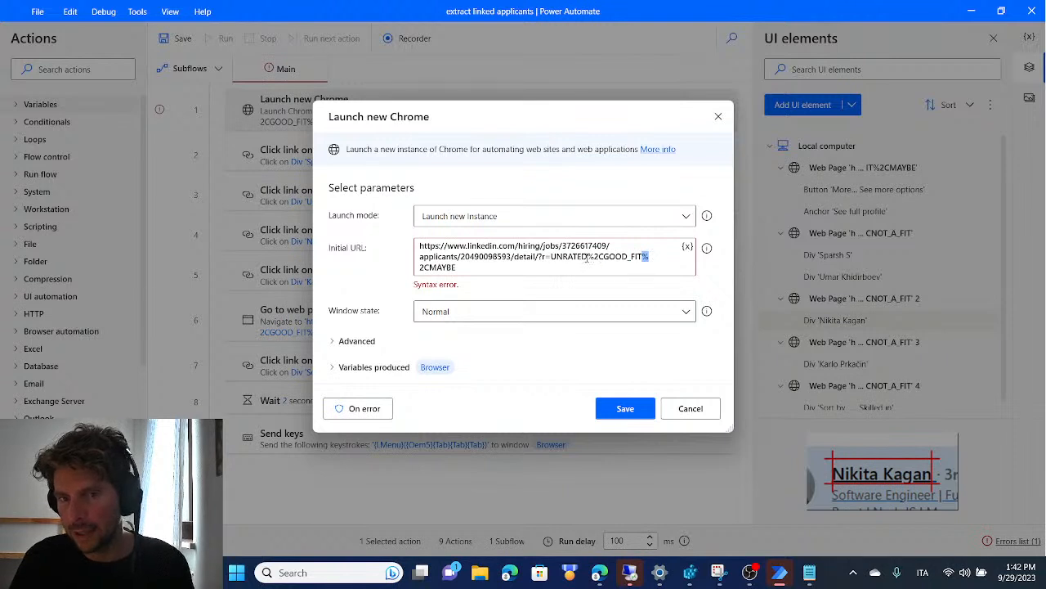
drag(588, 256, 594, 257)
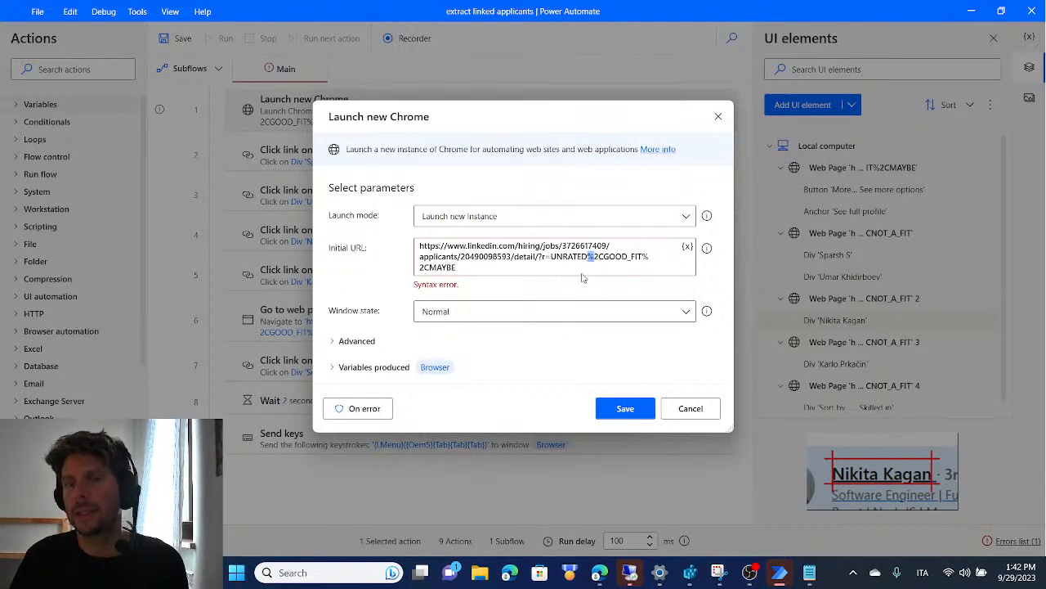
key(ctrl+a)
key(ctrl+c)
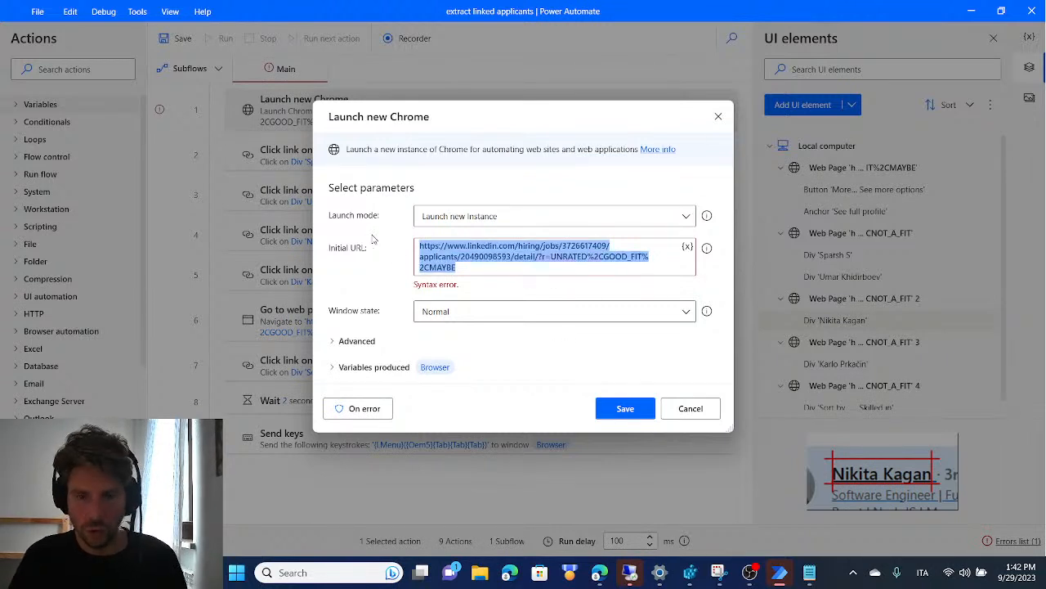
Switch to Microsoft Edge and search the web for "decode url"
click(600, 574)
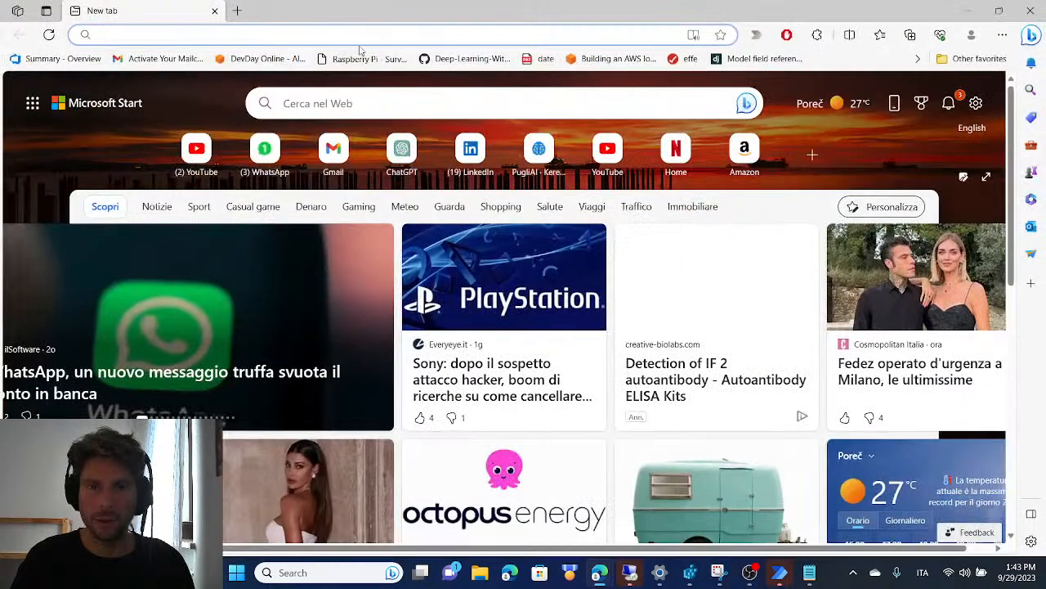
click(358, 34)
text(convert url)
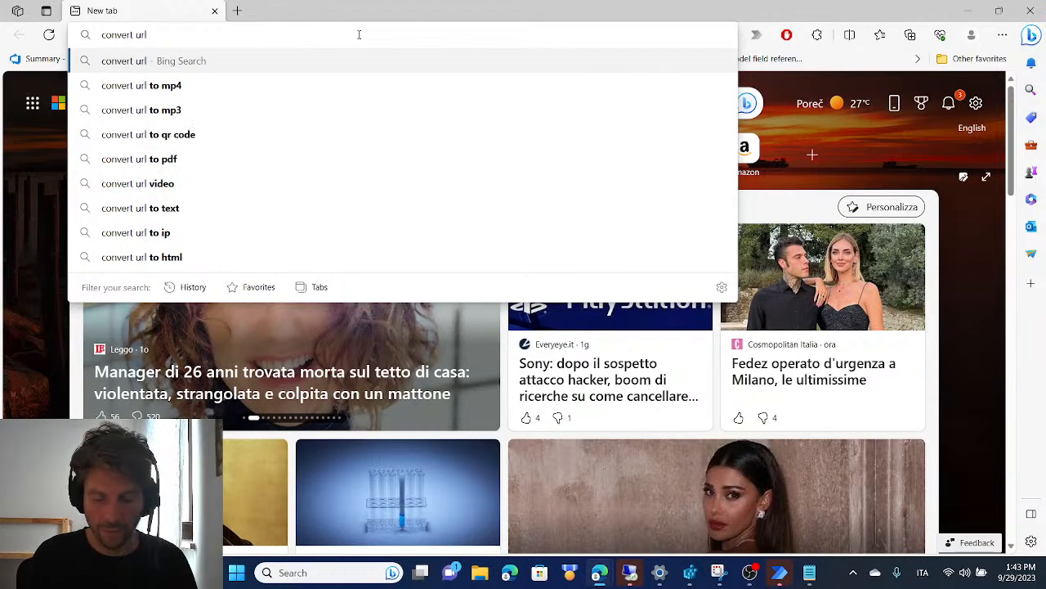
key(ctrl+a)
text(decode url)
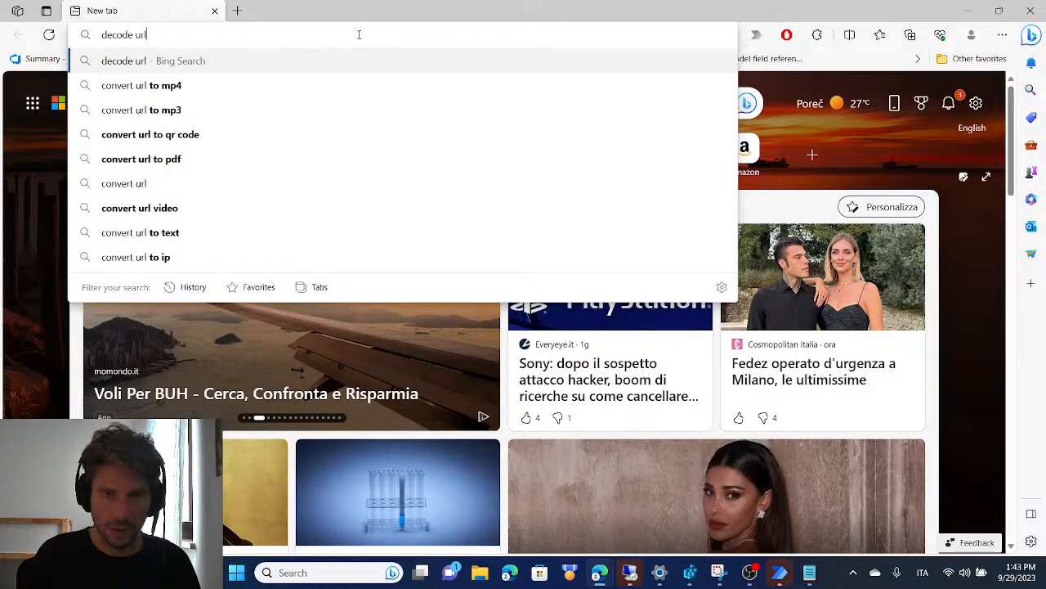
key(Return)
Decode the copied LinkedIn applicants URL with the search page's URL decoder and copy the decoded address
click(244, 263)
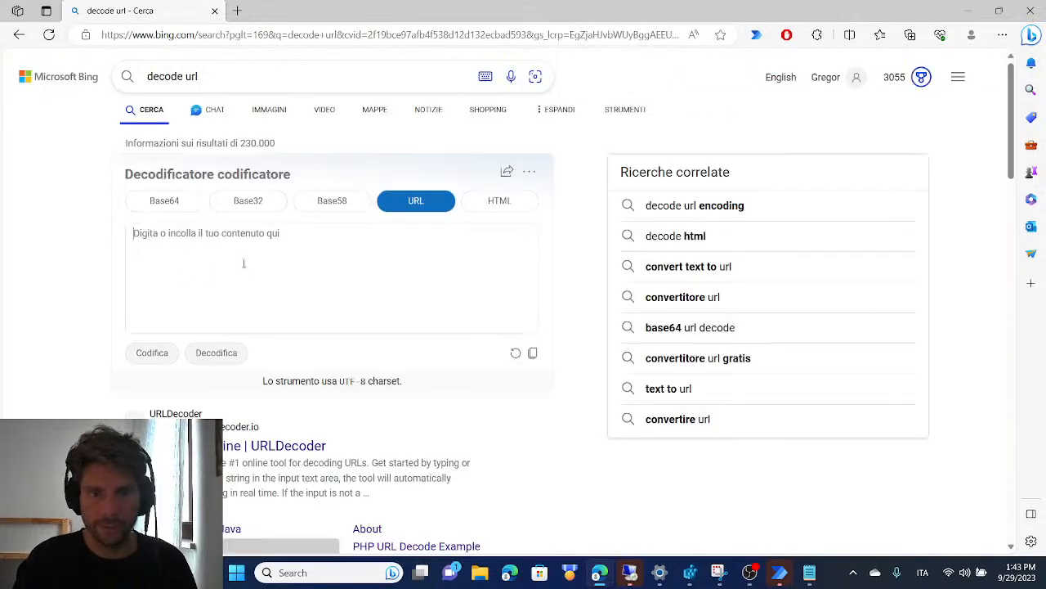
key(ctrl+v)
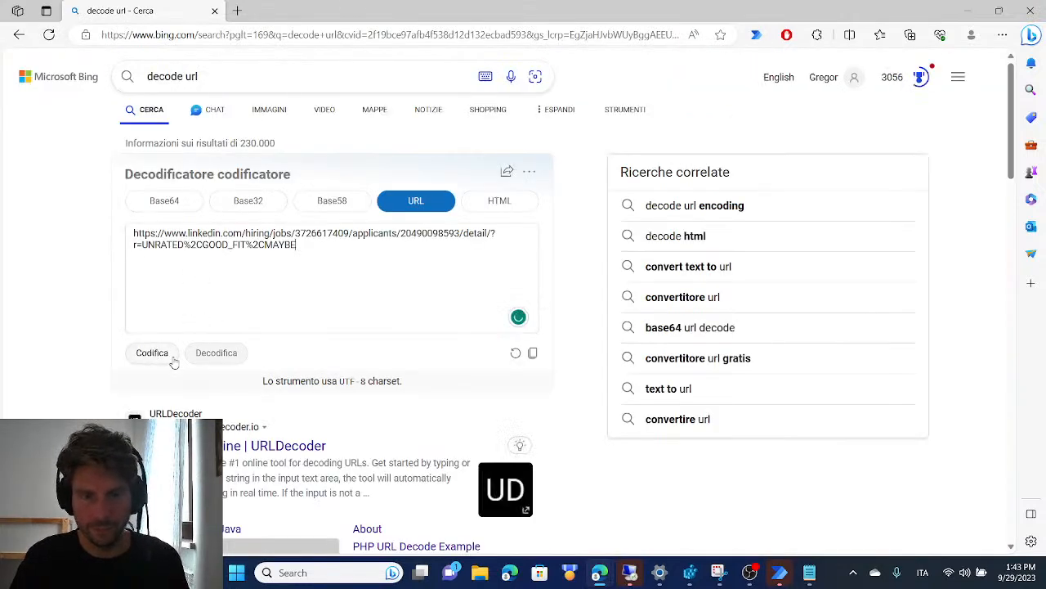
click(221, 356)
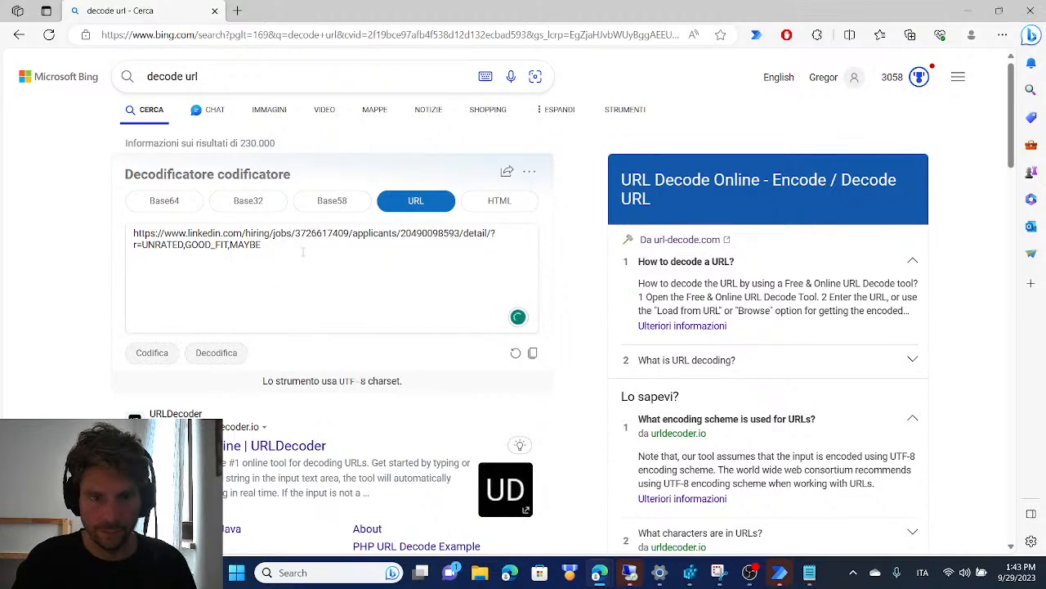
drag(305, 253, 87, 208)
key(ctrl+c)
Switch to Power Automate, replace the Launch new Chrome initial URL with the decoded one ending in "r=UNRATED,GOOD_FIT,MAYBE", save the action and run the flow
key(alt+Tab)
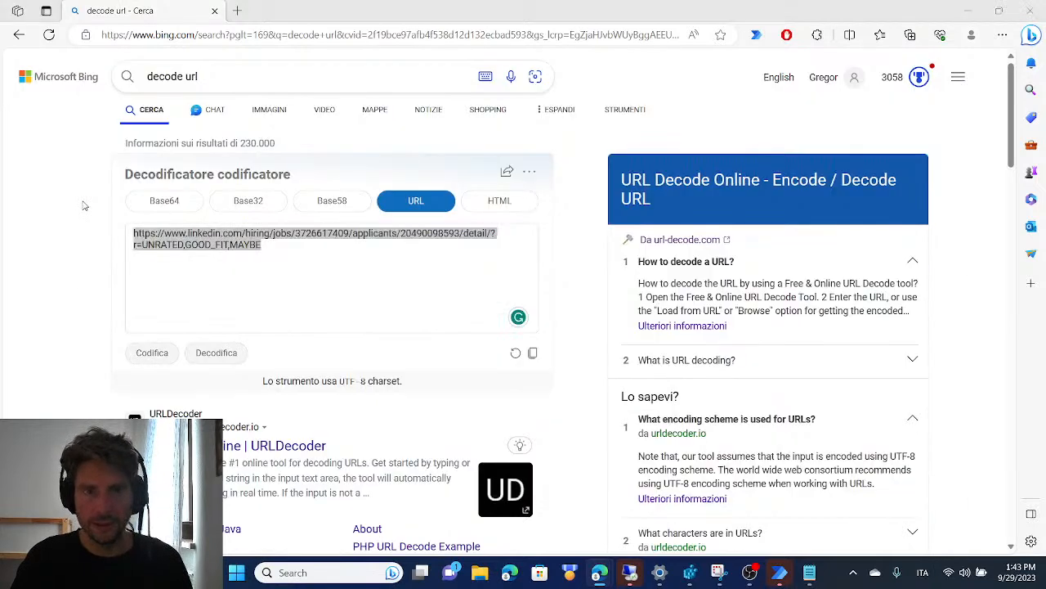
click(973, 10)
key(ctrl+a)
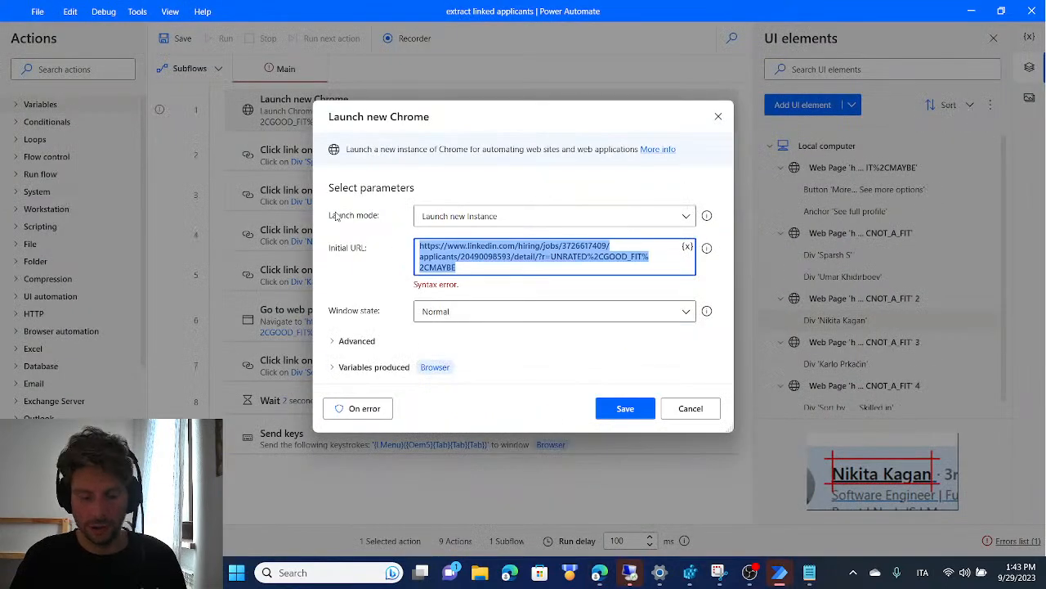
key(ctrl+v)
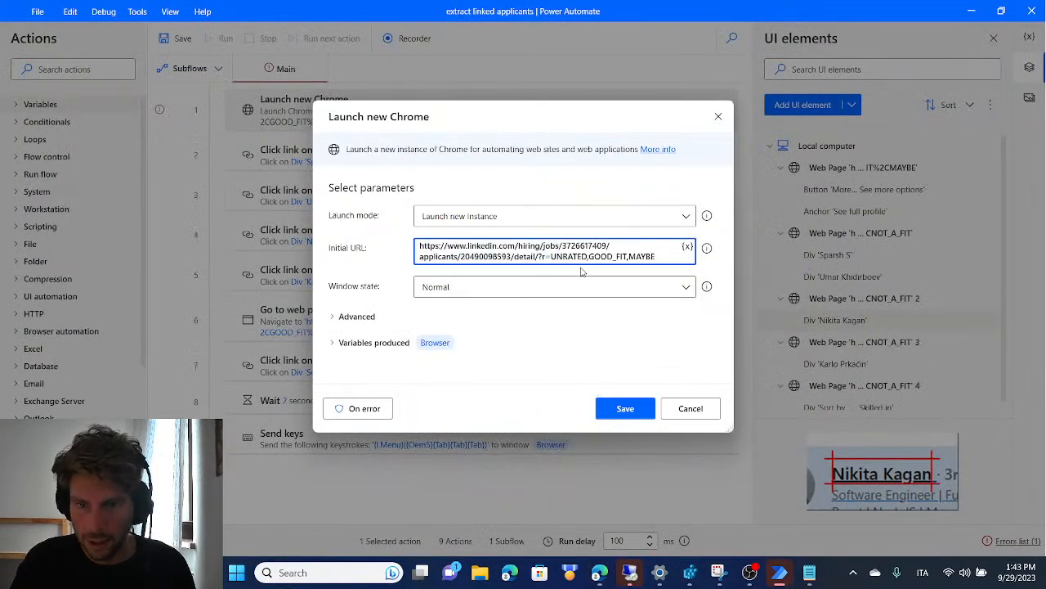
click(625, 411)
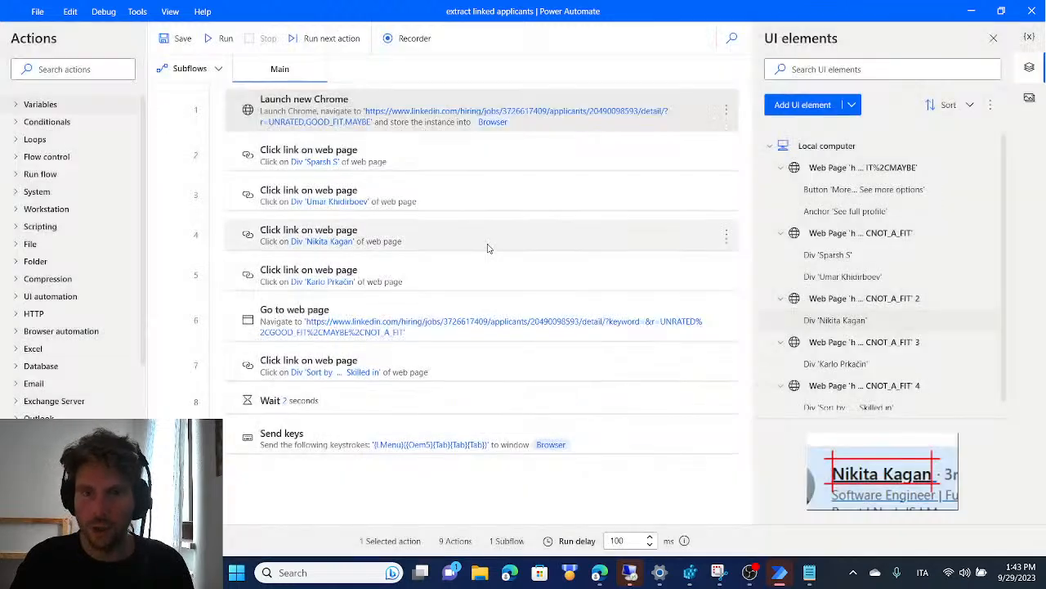
click(219, 38)
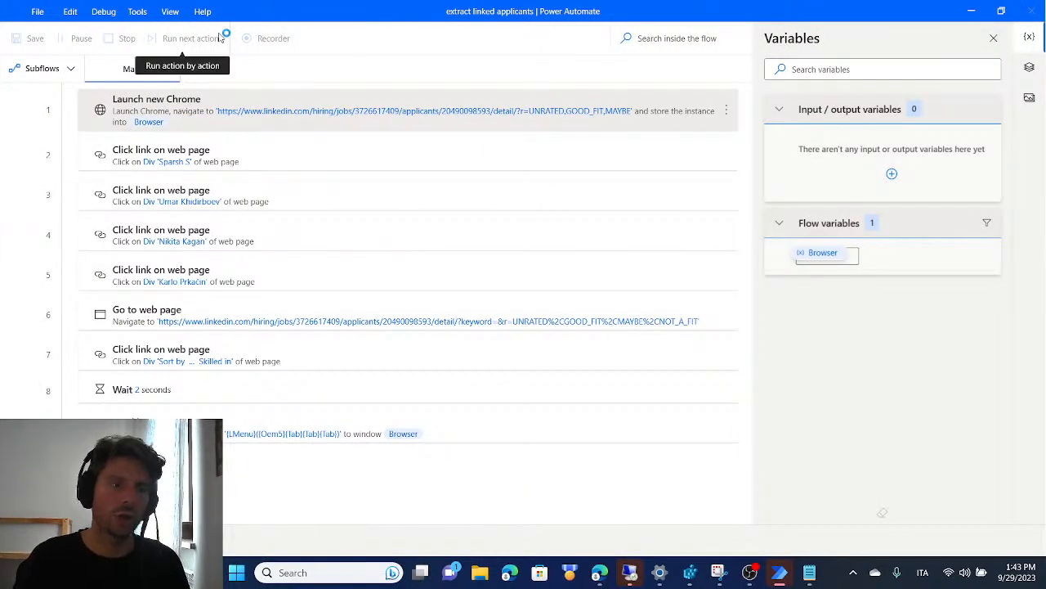
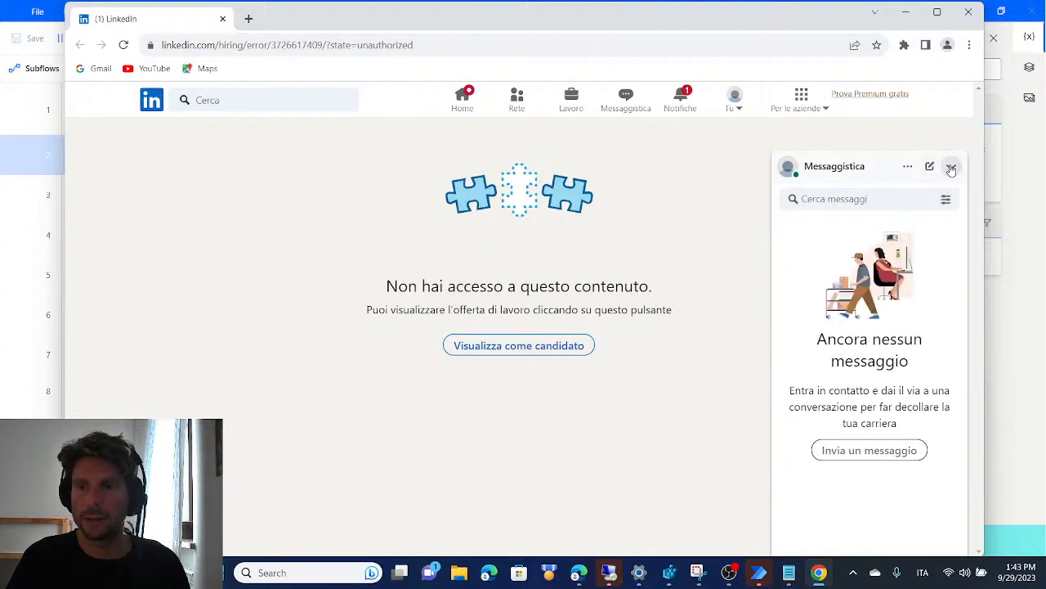
Collapse the LinkedIn messaging pane, dismiss the Chrome window and switch to the Microsoft Edge window holding the URL decoder
click(951, 166)
click(906, 12)
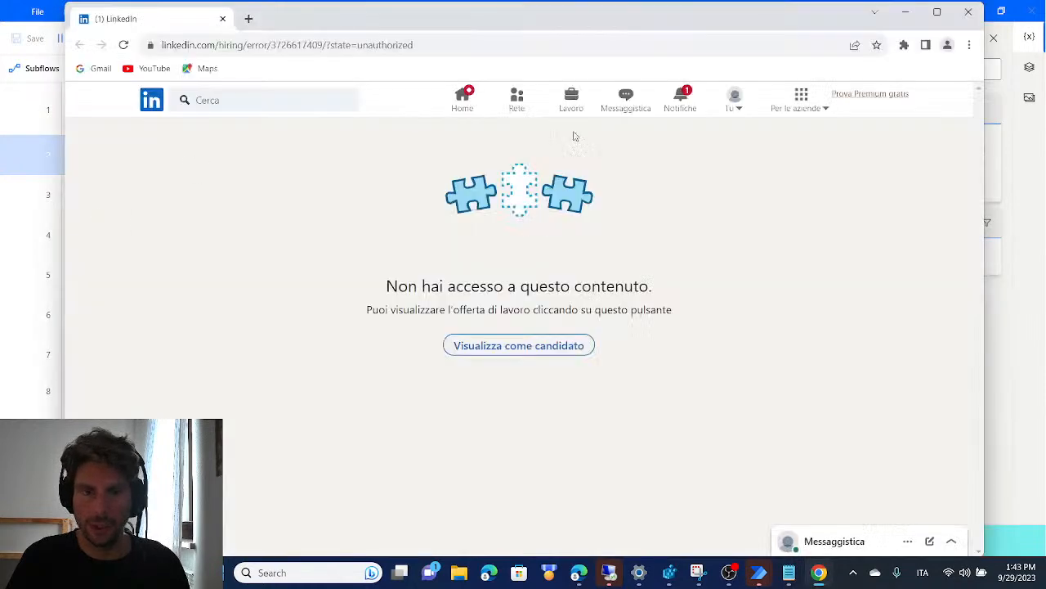
click(609, 572)
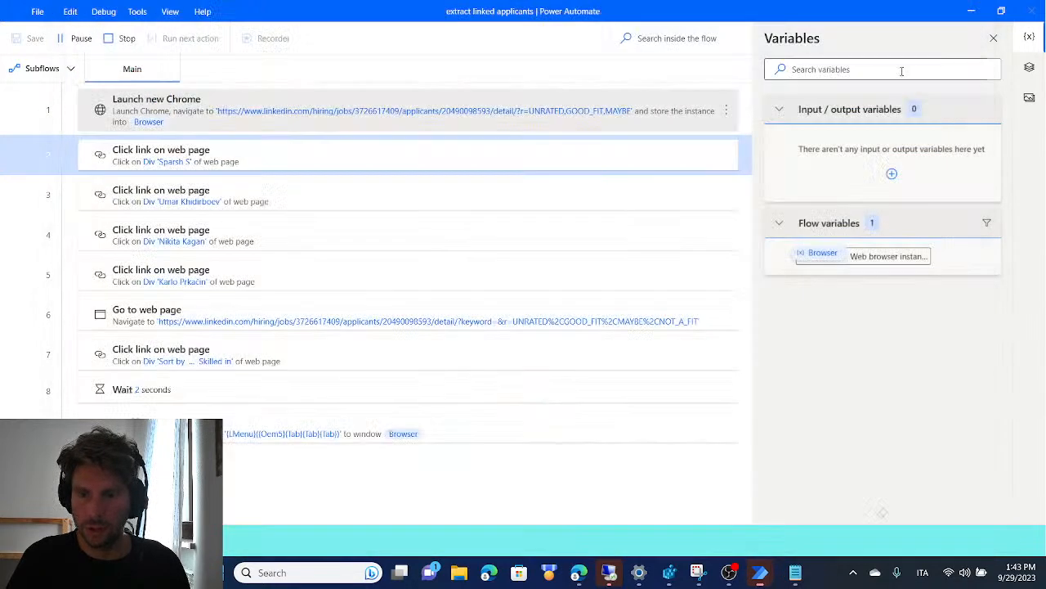
mouse_move(600, 574)
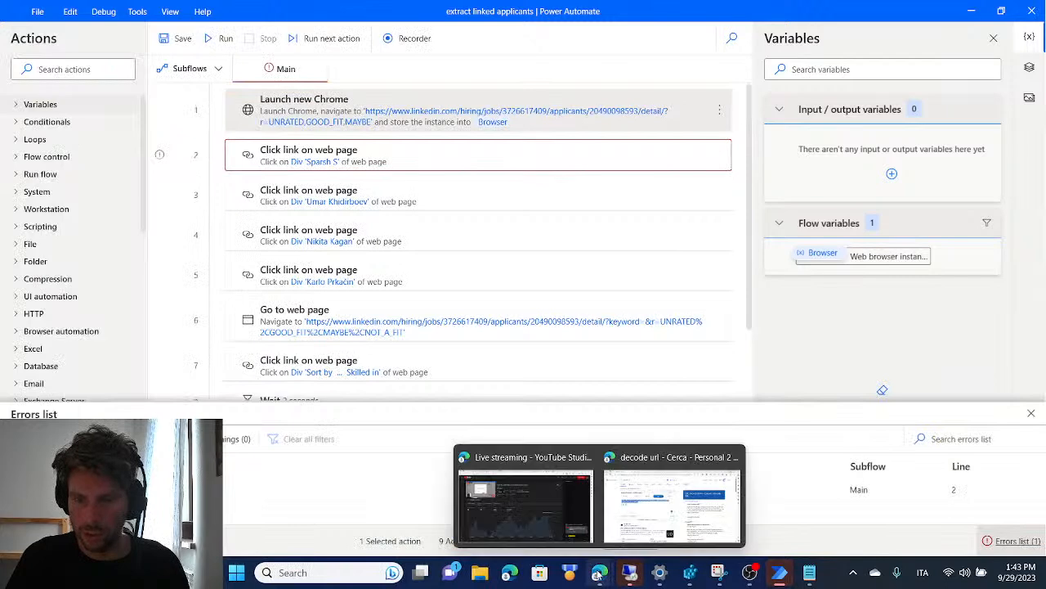
click(664, 488)
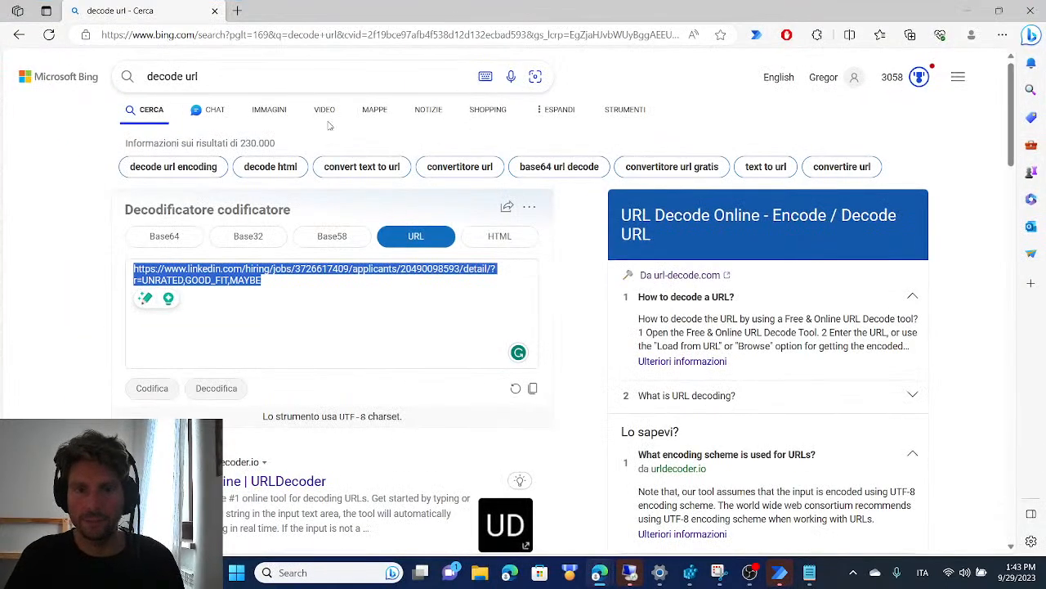
Encode the LinkedIn applicants URL with the search page's encoder and try to open the encoded address in the browser
click(142, 397)
key(ctrl+a)
key(ctrl+c)
click(376, 34)
key(ctrl+v)
key(Return)
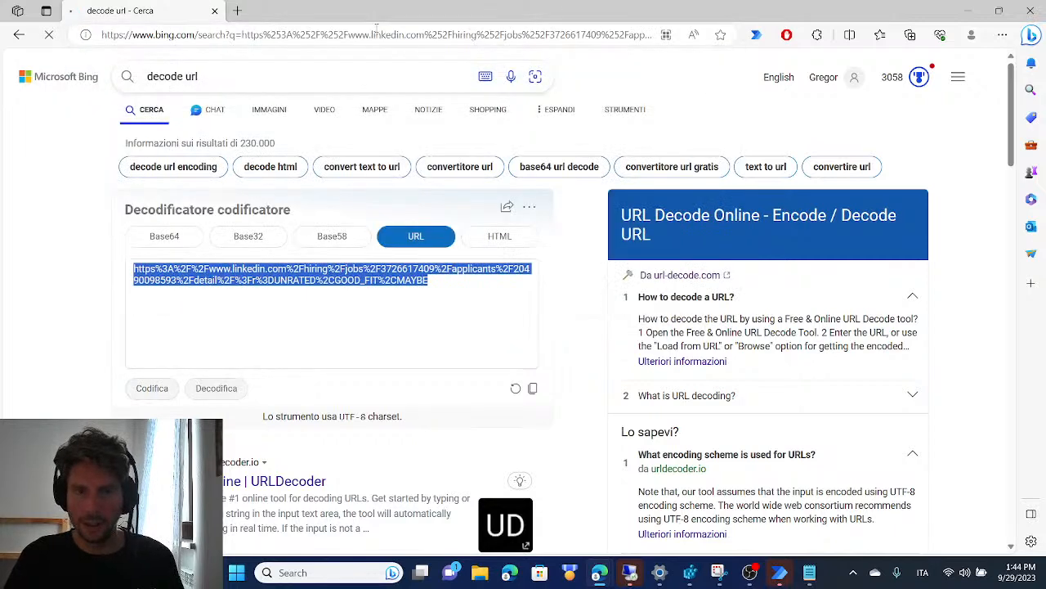
Try to open the encoded address without its "https%3A%2F%2F" prefix, and close the browser window
click(313, 36)
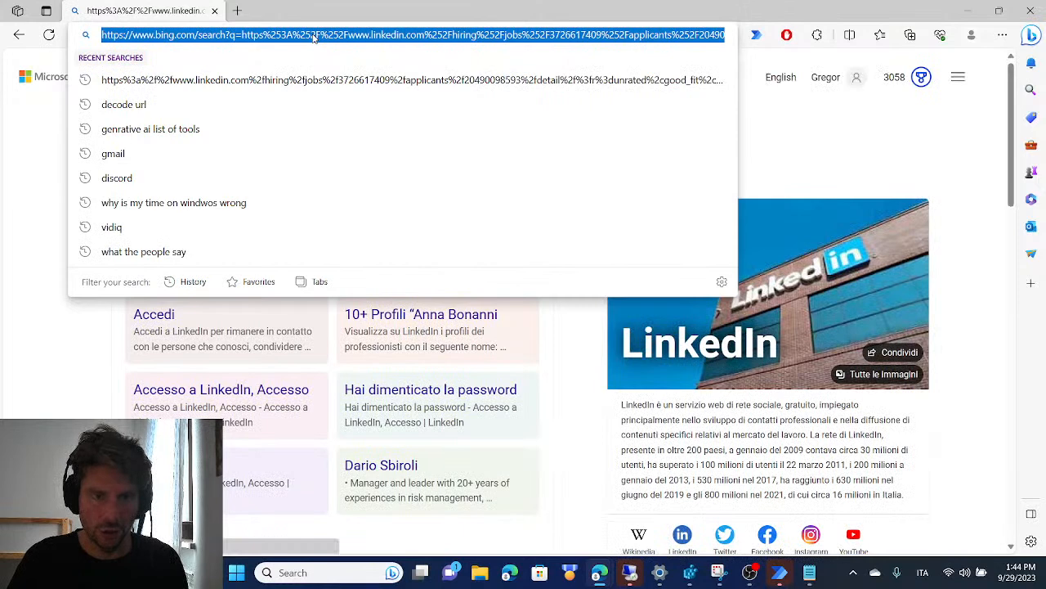
key(ctrl+v)
drag(192, 36, 101, 36)
drag(179, 35, 30, 20)
key(BackSpace)
key(Return)
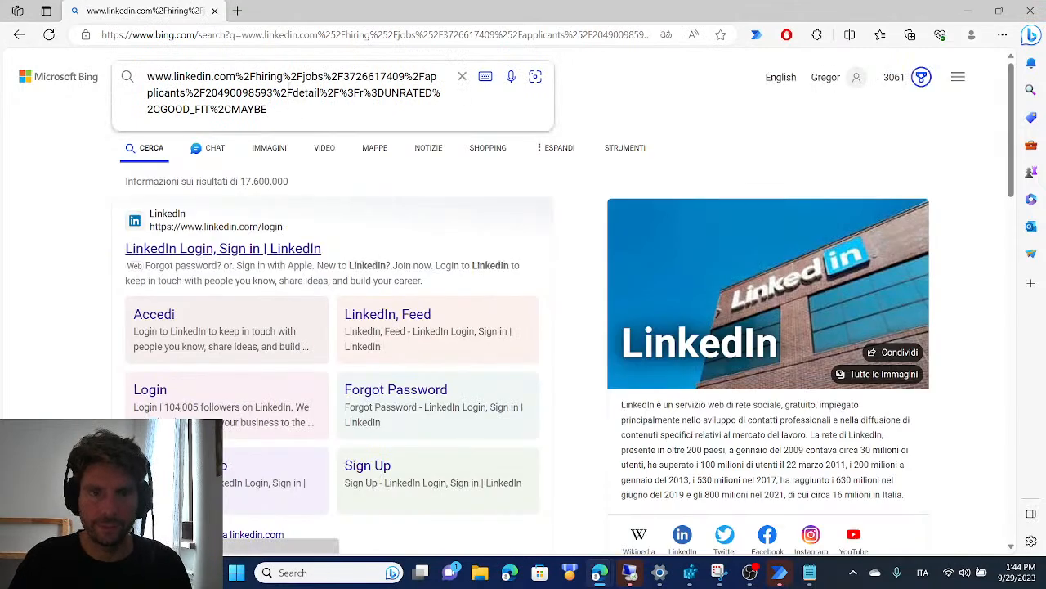
click(1030, 11)
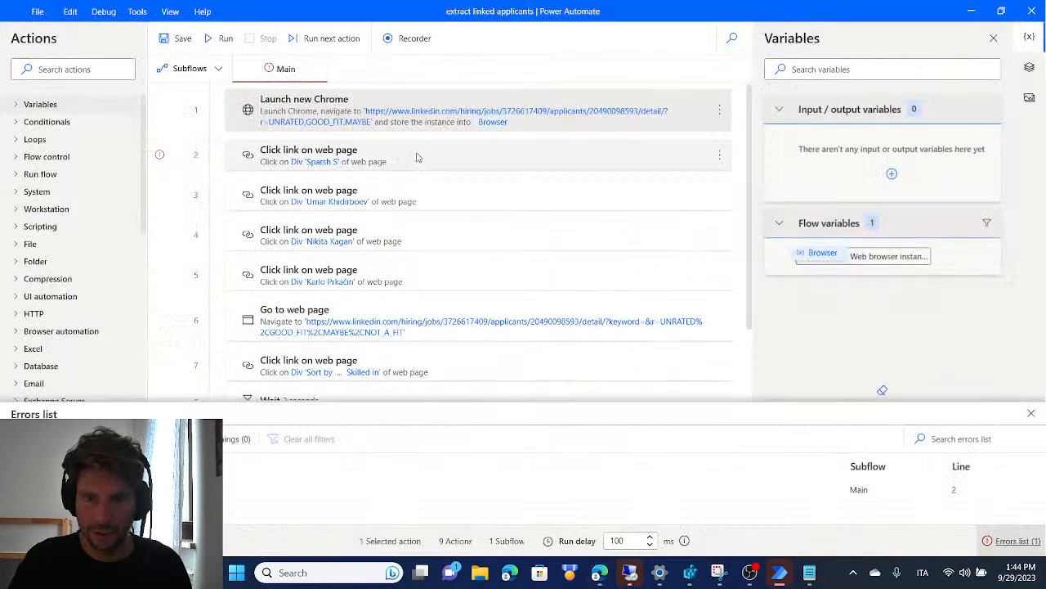
Check the initial URL of the Launch new Chrome action, leave it without saving and close the errors list
double_click(403, 107)
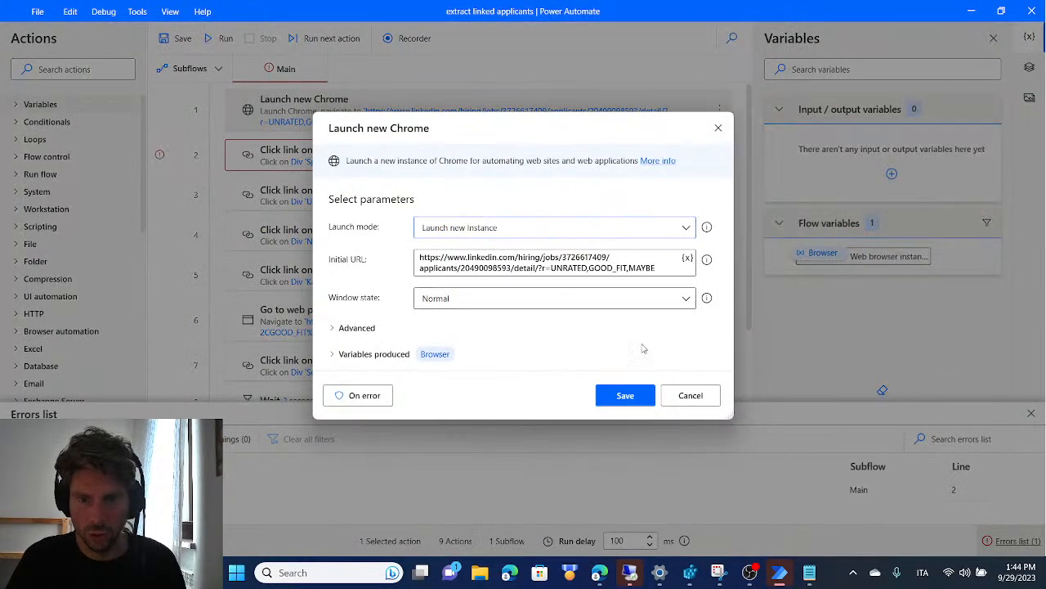
click(694, 398)
click(1031, 414)
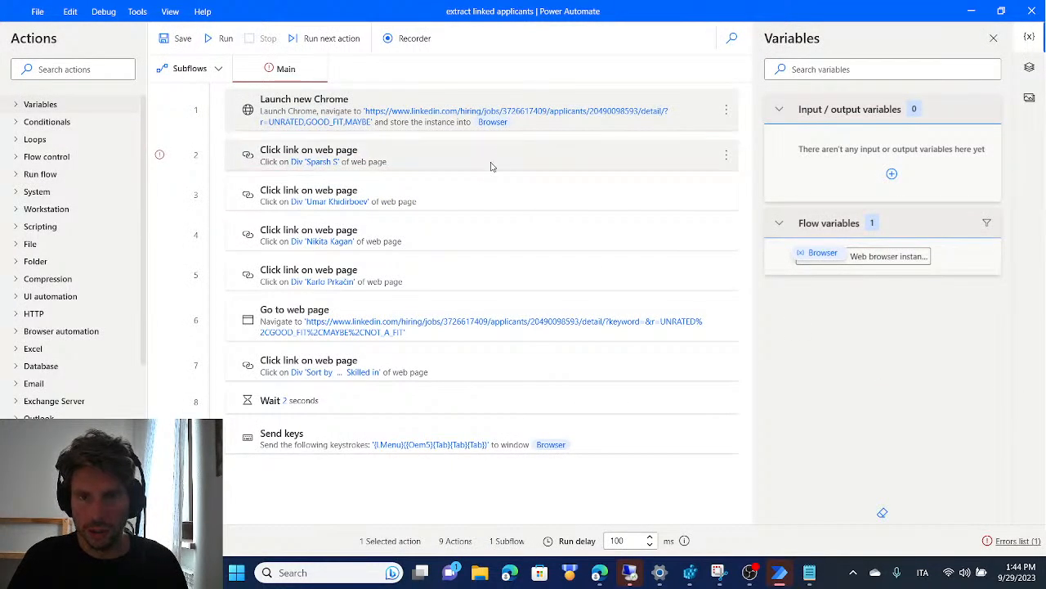
Step through the flow's edit history to restore the version with Extract data from web page, the For each loop and Write to Excel worksheet
ctrl+click(516, 199)
key(ctrl+z)
key(ctrl+z)
key(ctrl+z)
key(ctrl+z)
key(ctrl+z)
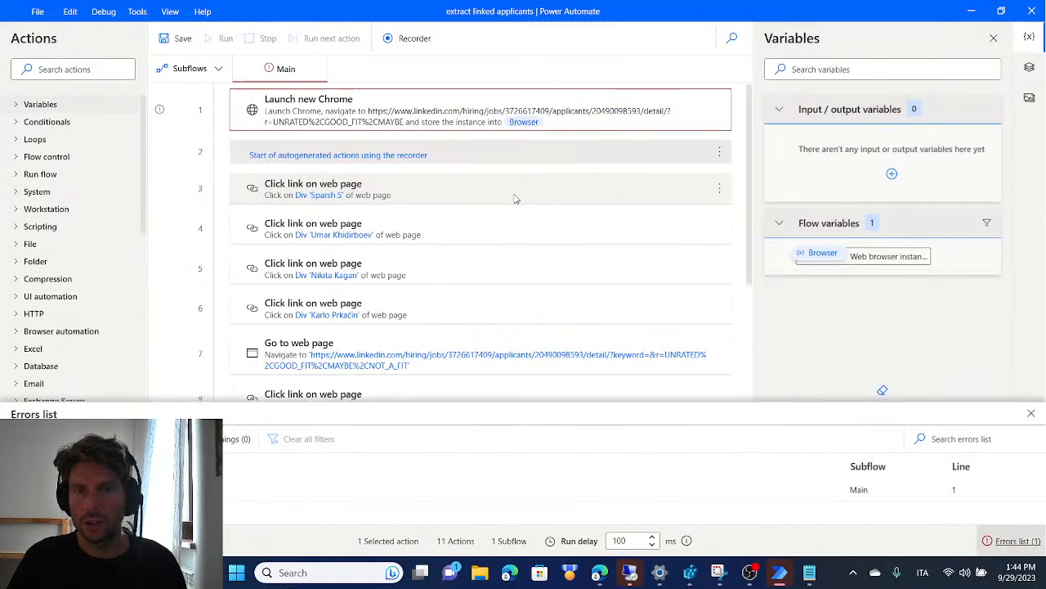
key(ctrl+y)
key(ctrl+y)
key(ctrl+y)
key(ctrl+y)
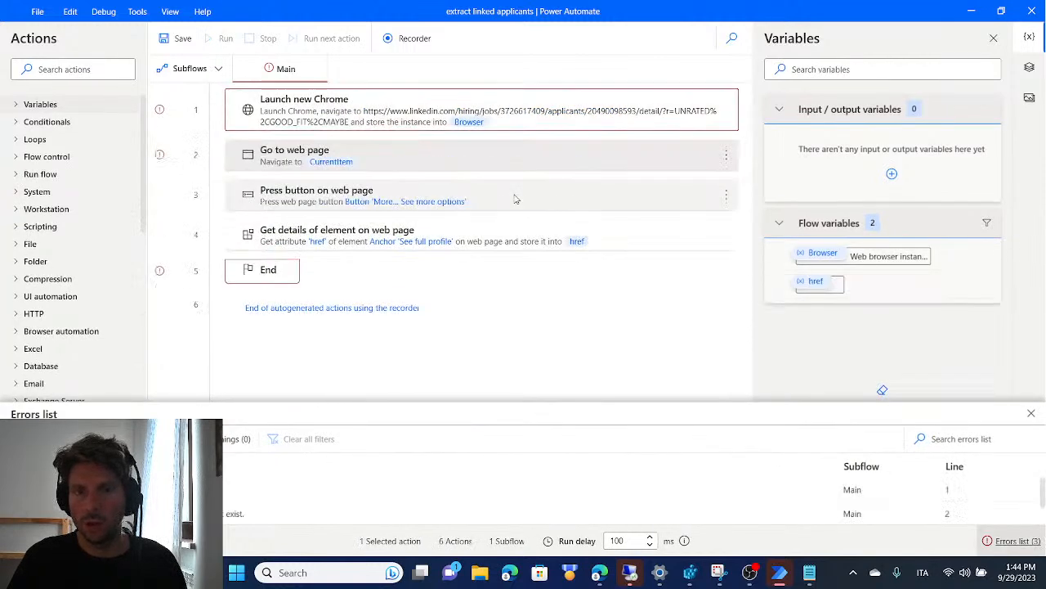
key(ctrl+y)
key(ctrl+y)
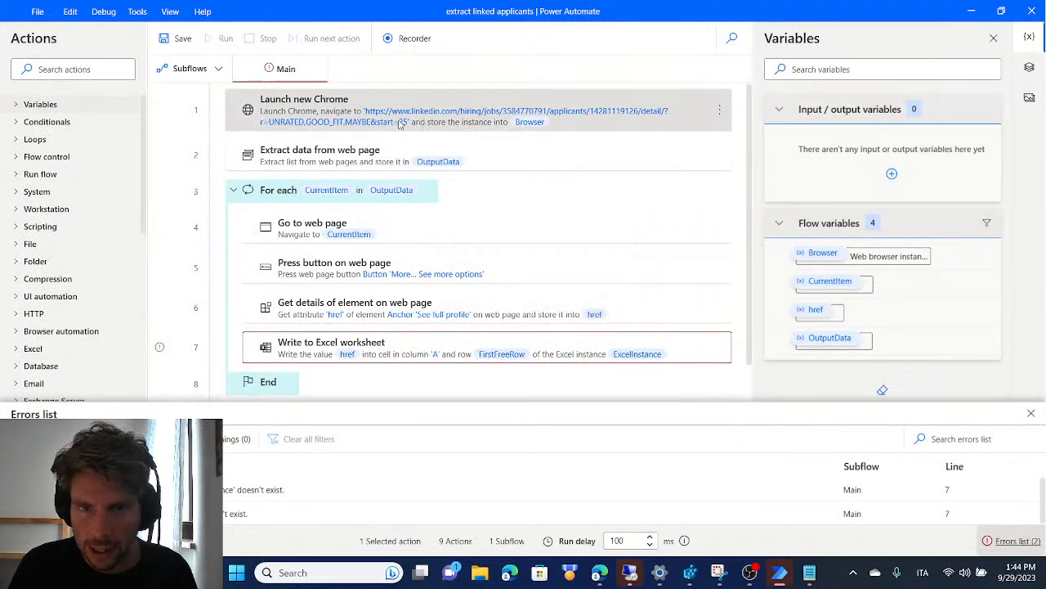
Open the restored Launch new Chrome action and examine the base and job parts of its initial URL
double_click(464, 119)
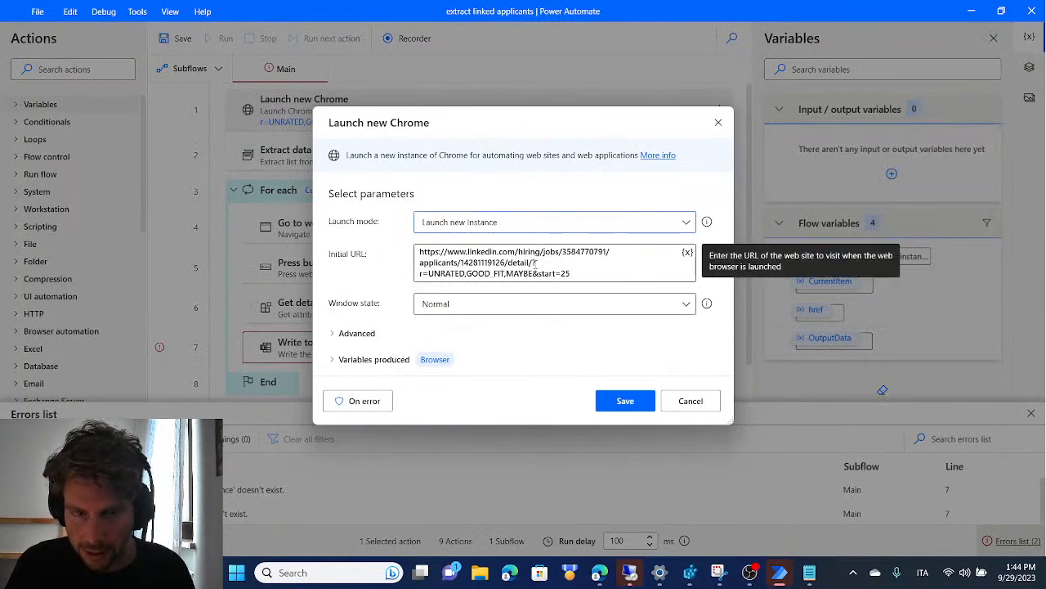
drag(535, 263, 325, 212)
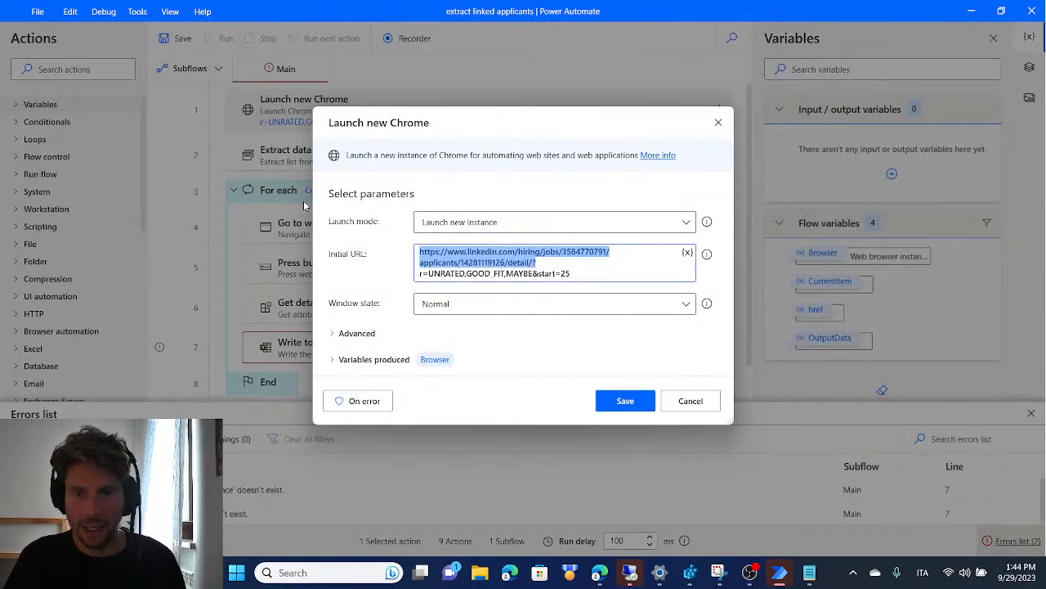
click(563, 255)
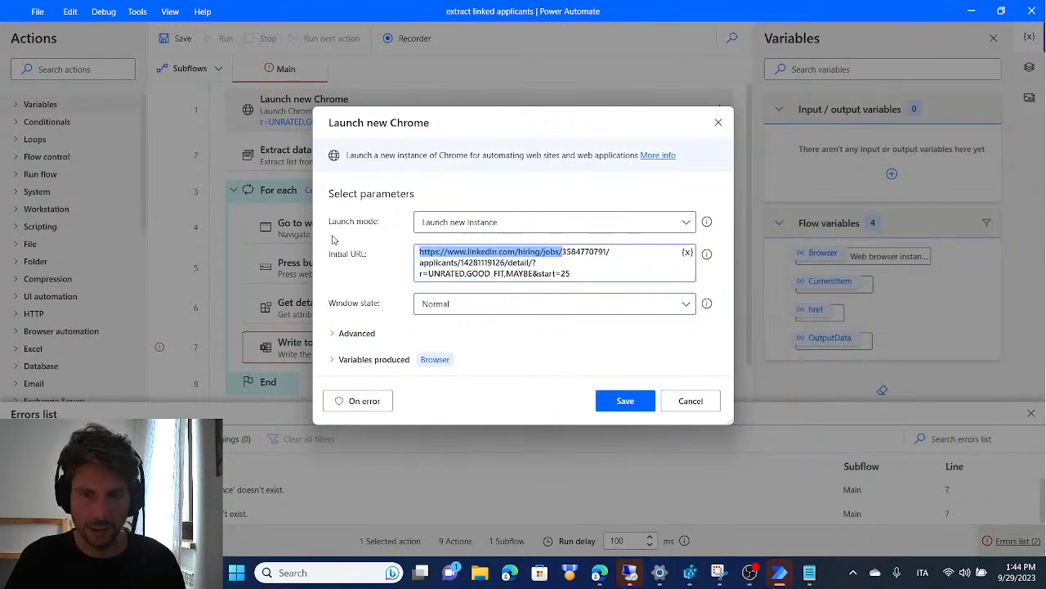
Look through the open windows for a browser window
key(alt+Tab)
key(alt+Tab)
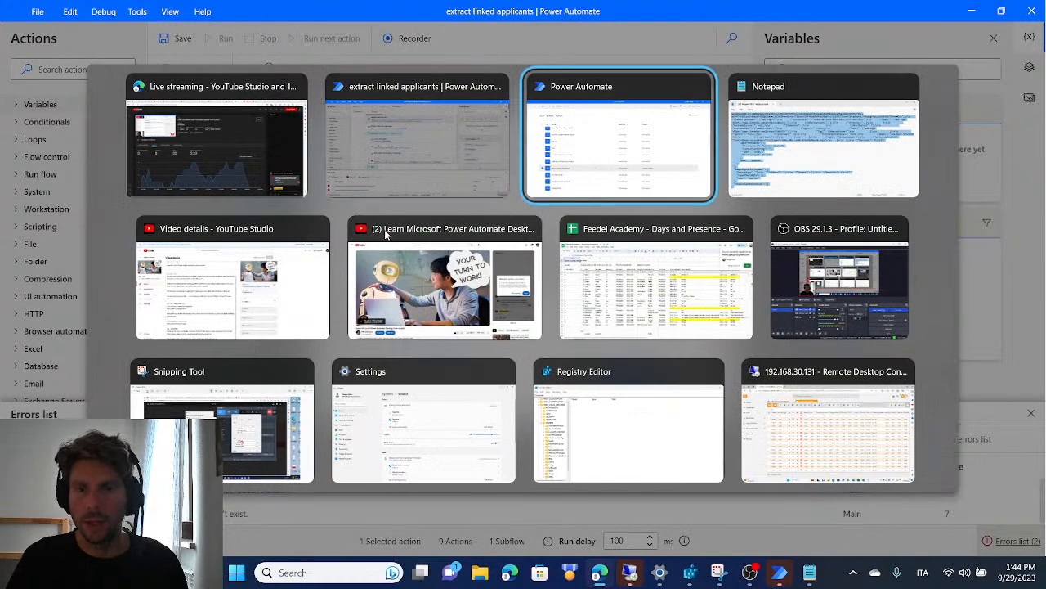
key(alt+Tab)
key(alt+Tab)
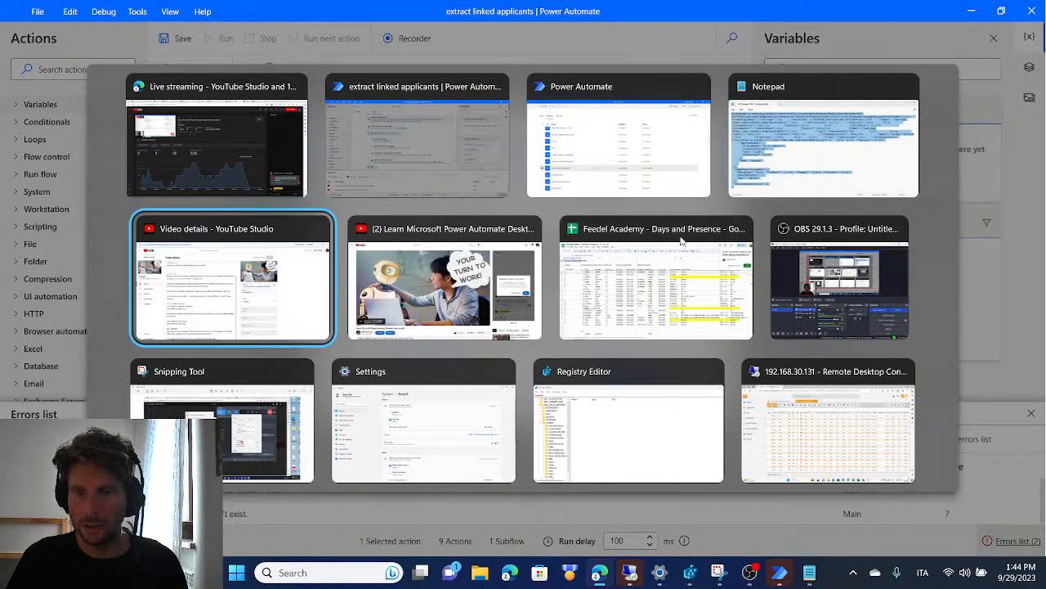
click(528, 476)
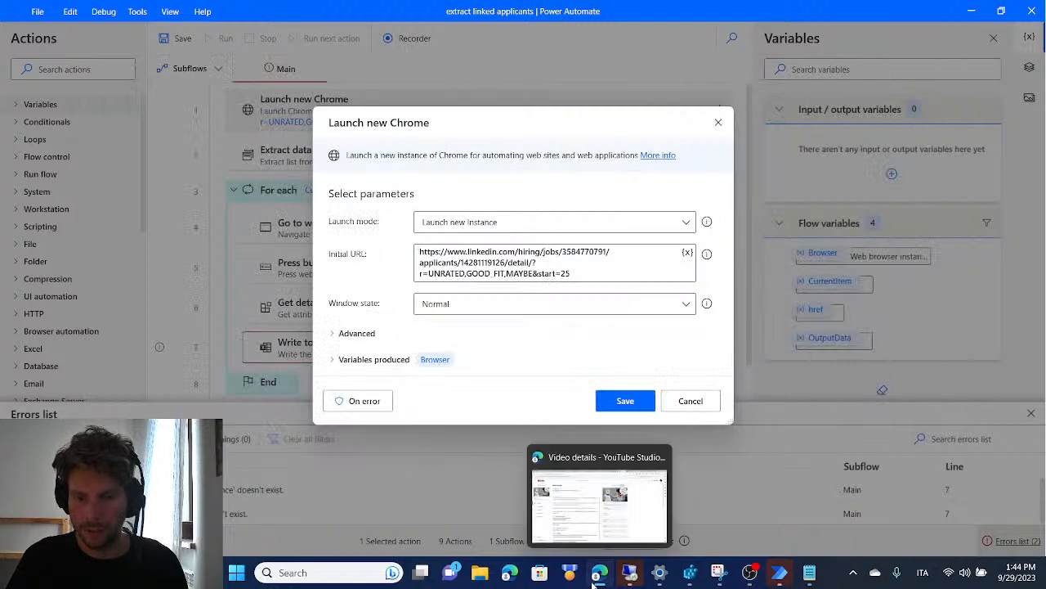